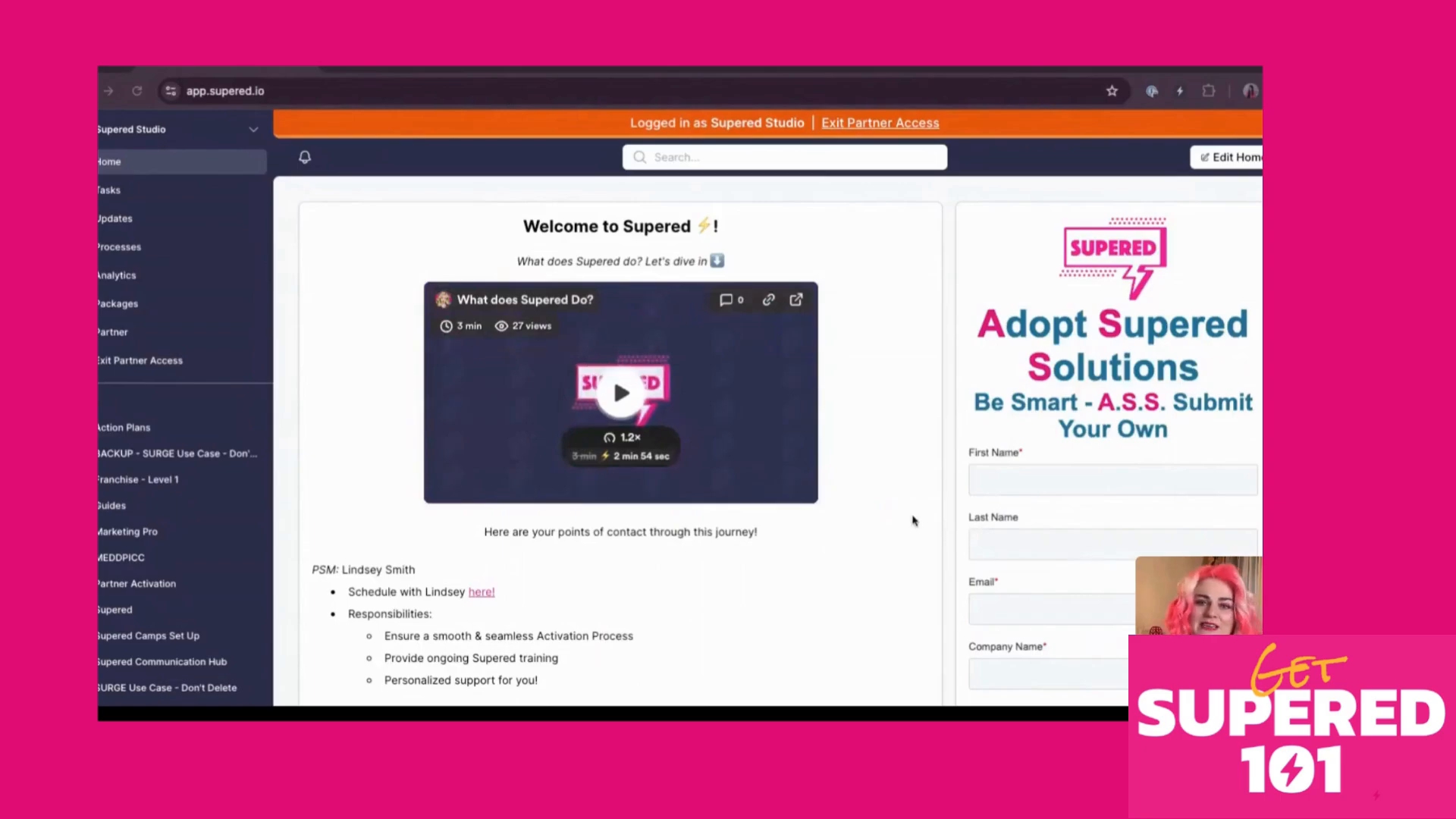
Scroll through the Supered partner home page, then switch to the LinkedIn feed tab
scroll(912, 520, down, 6)
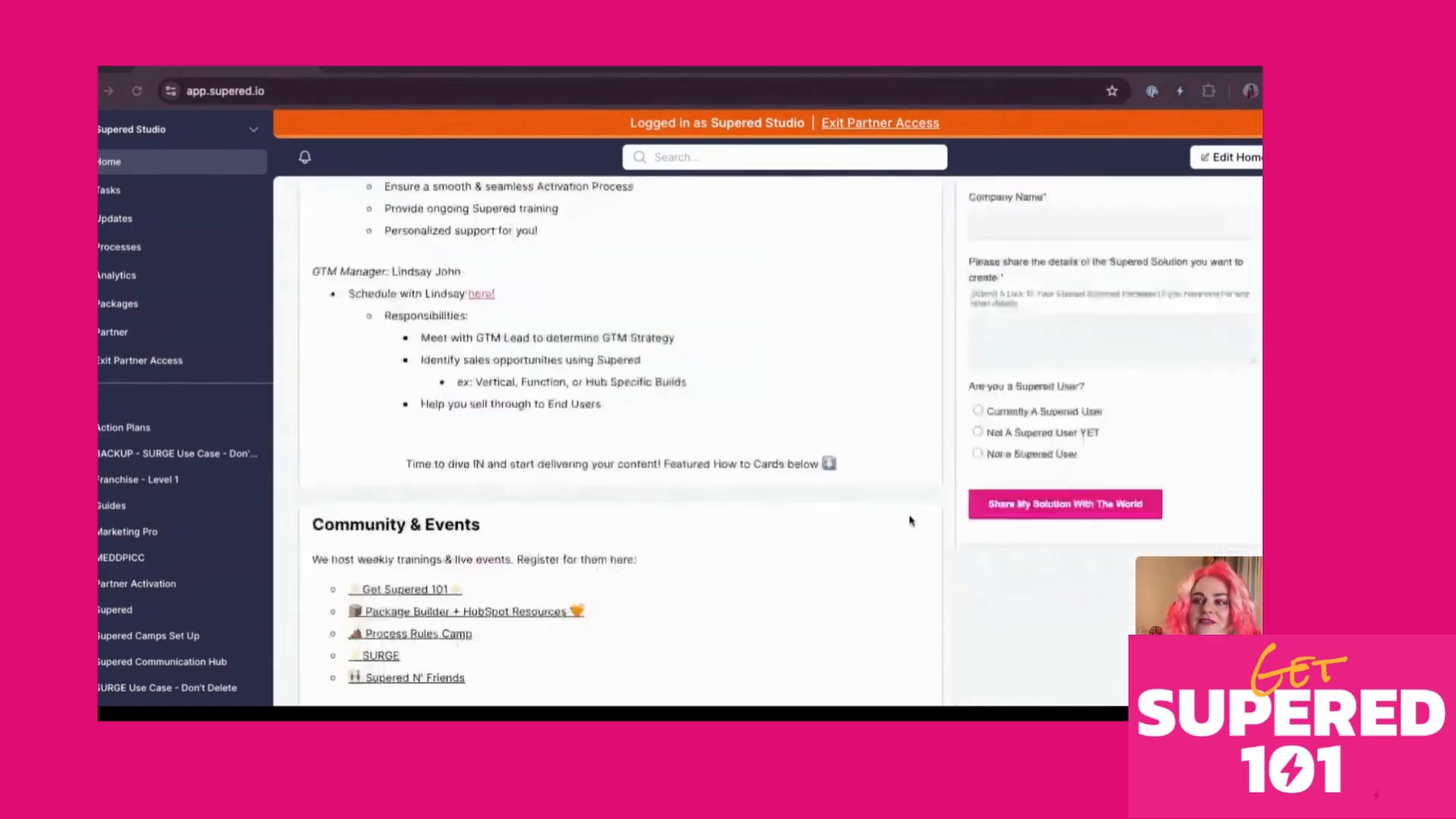
scroll(911, 520, down, 3)
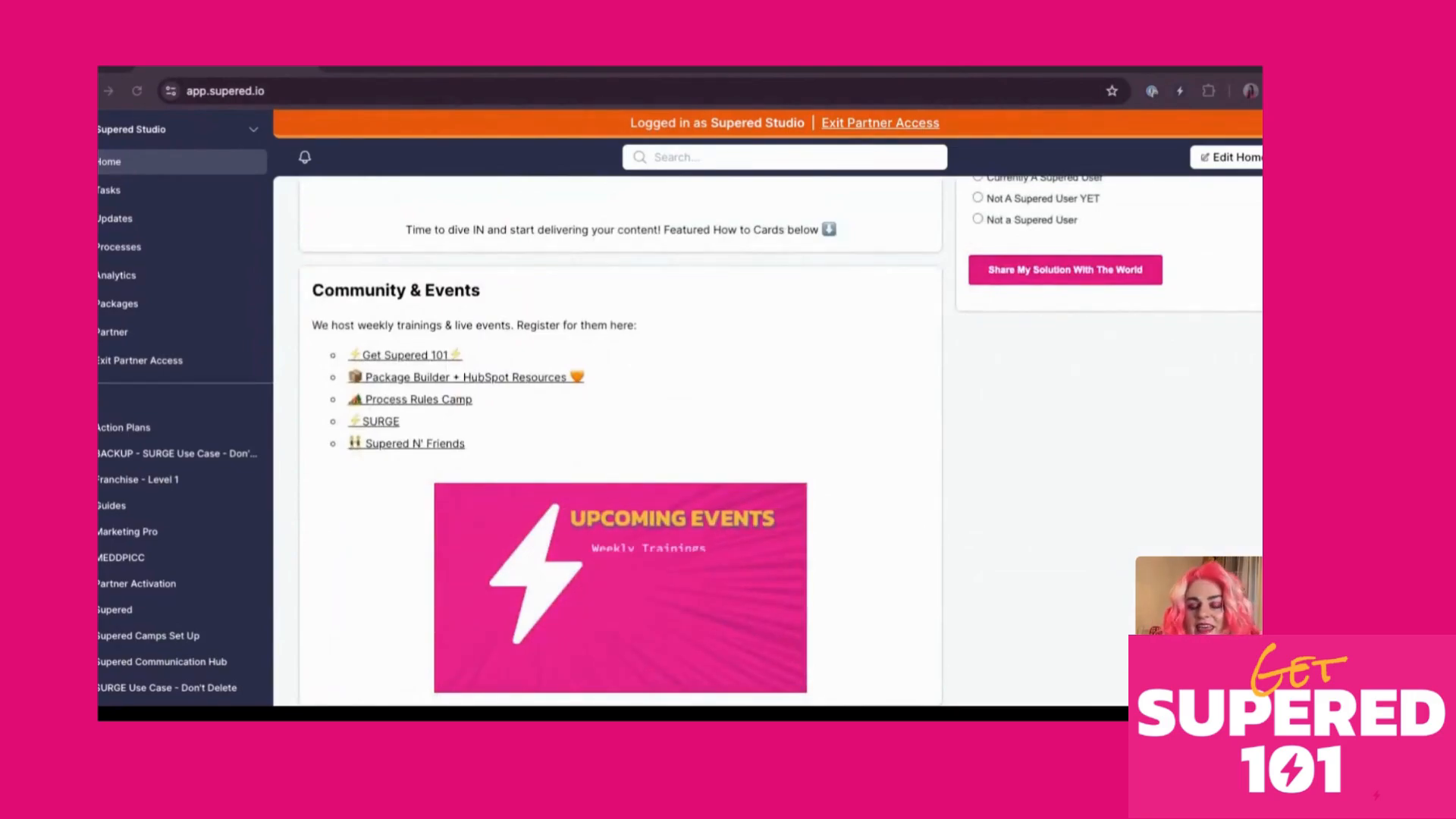
scroll(620, 439, up, 10)
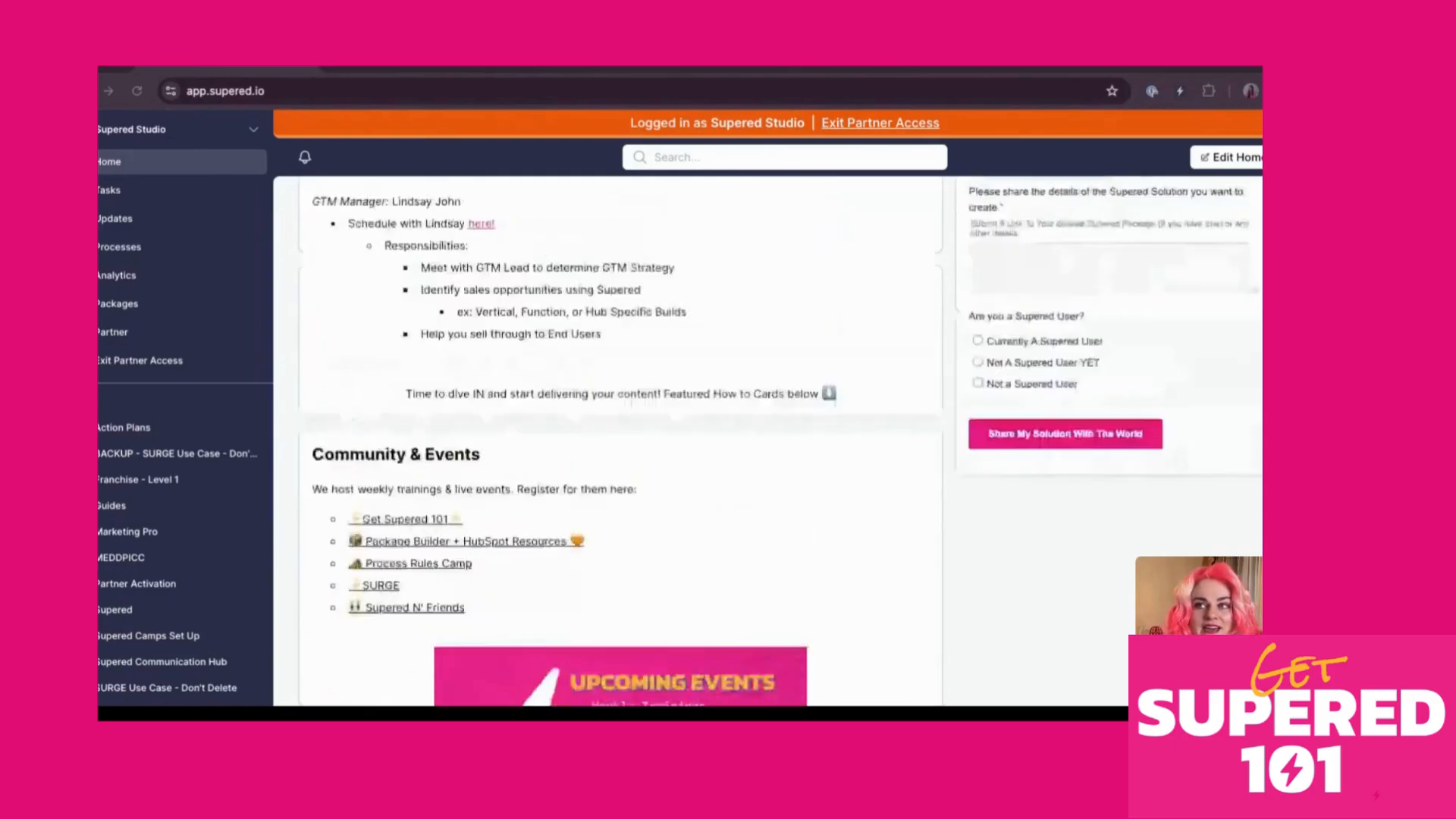
click(453, 70)
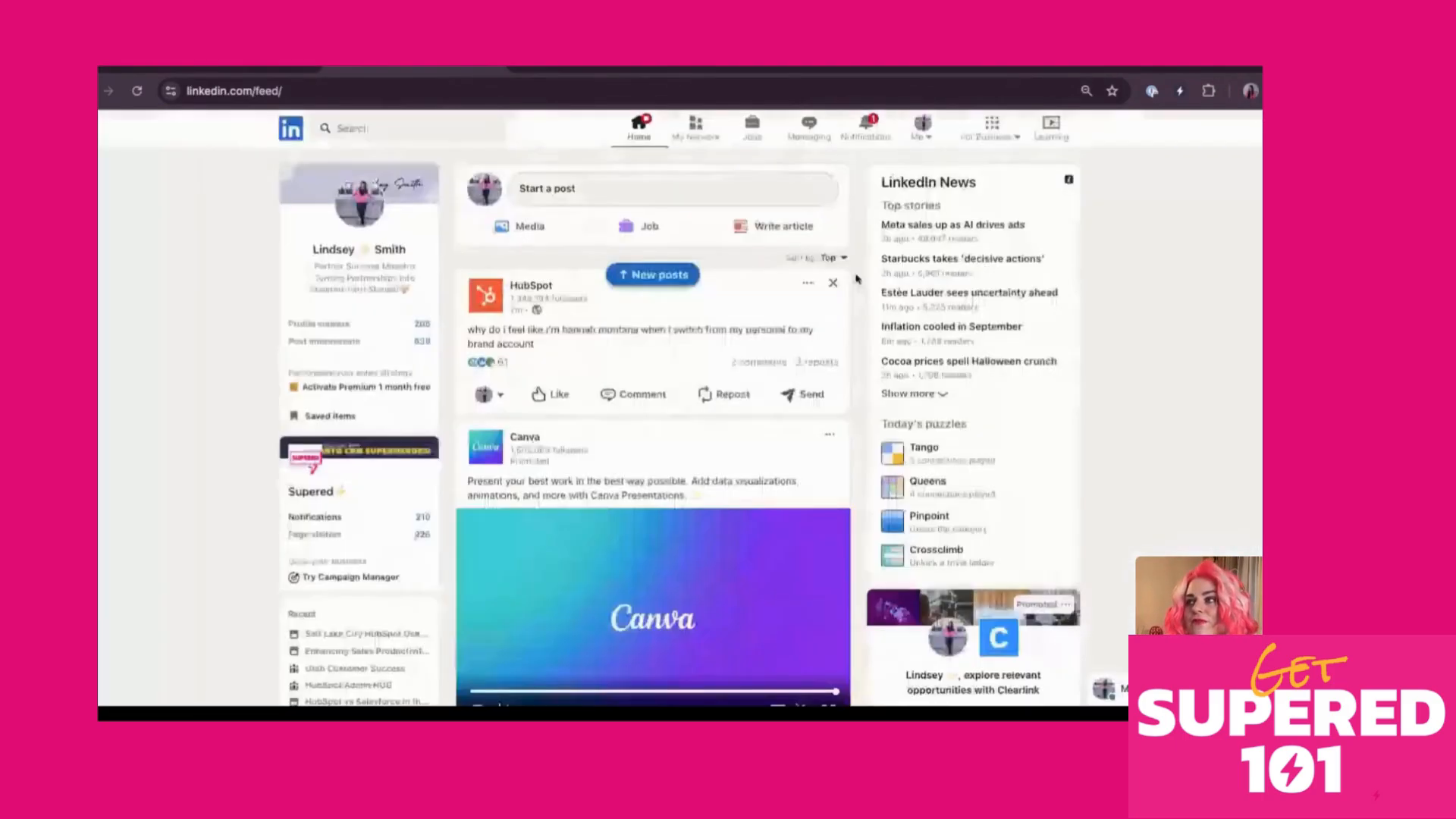
Open Supered Sidekick beside LinkedIn, browse its Welcome content, then return to app.supered.io
click(1178, 92)
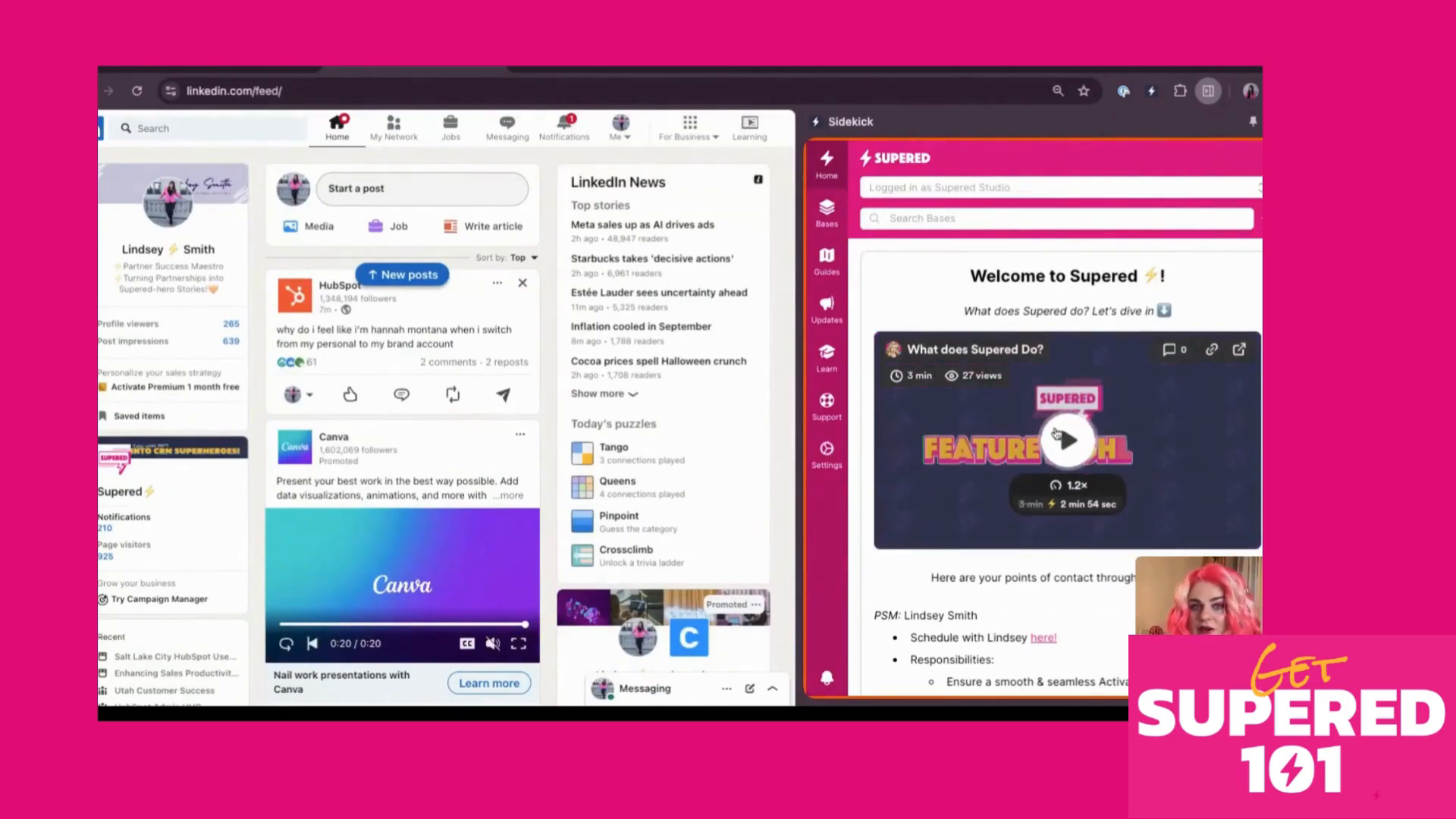
scroll(1057, 484, down, 2)
scroll(1057, 483, down, 12)
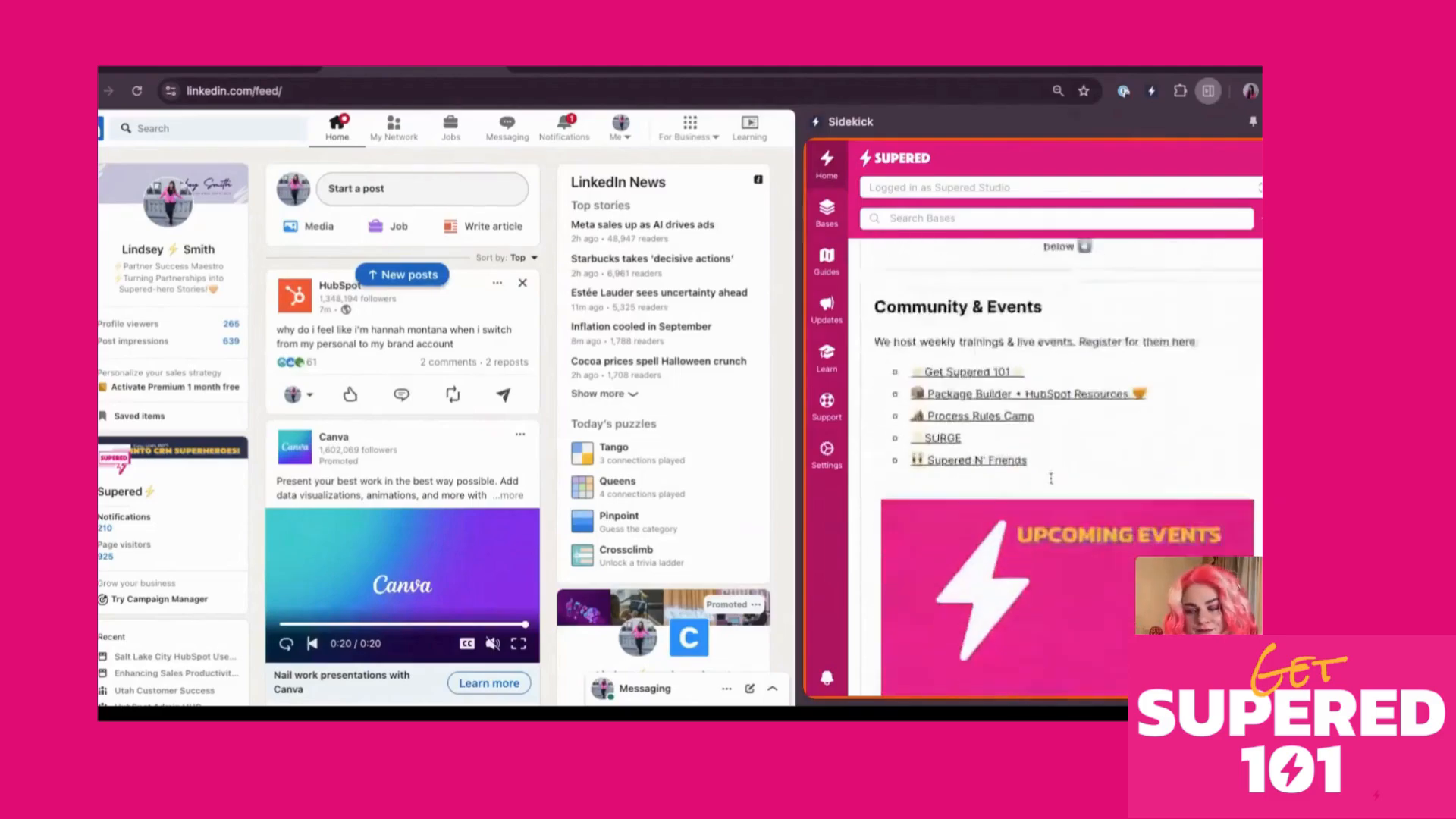
scroll(1050, 478, up, 15)
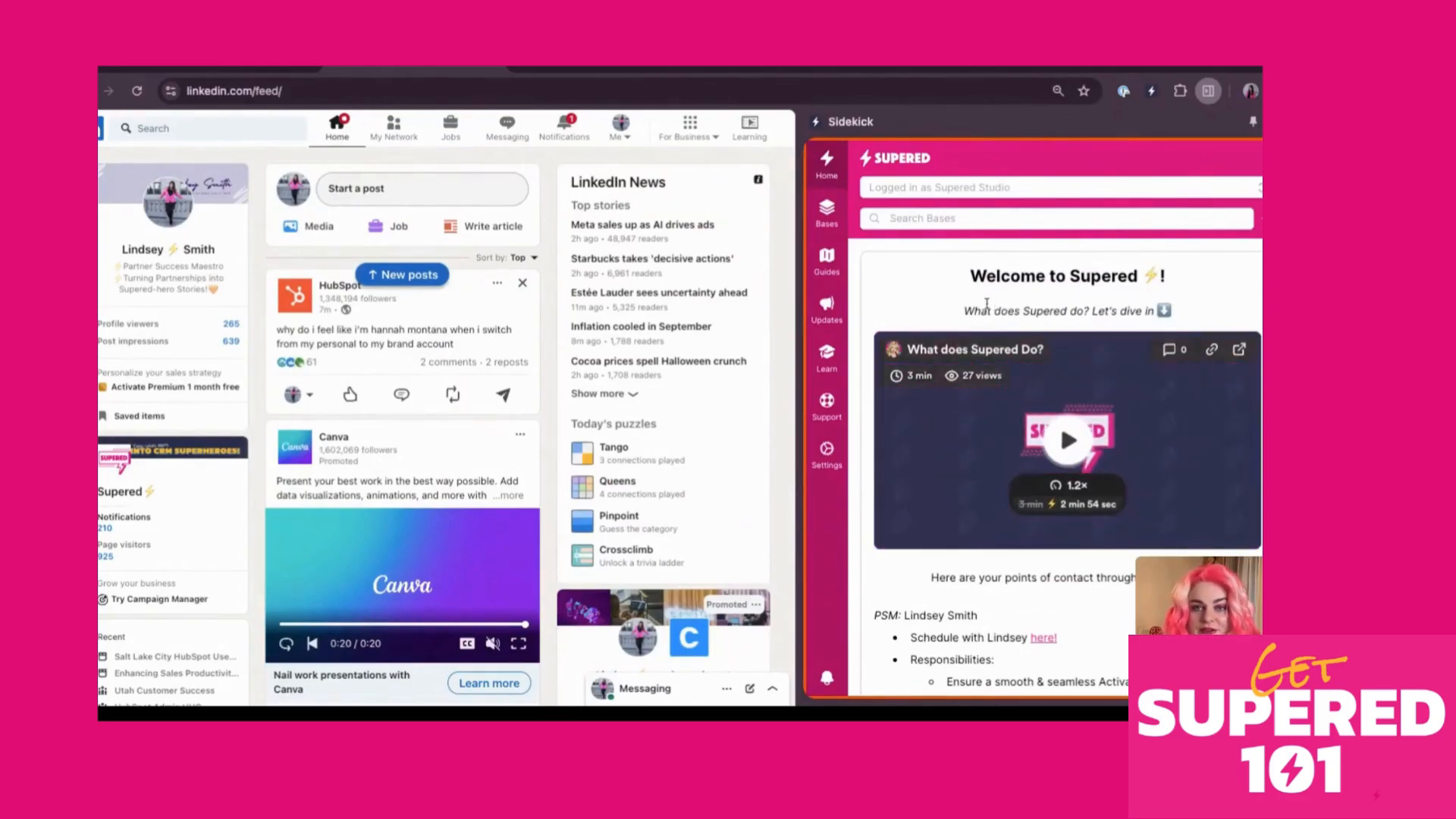
click(195, 68)
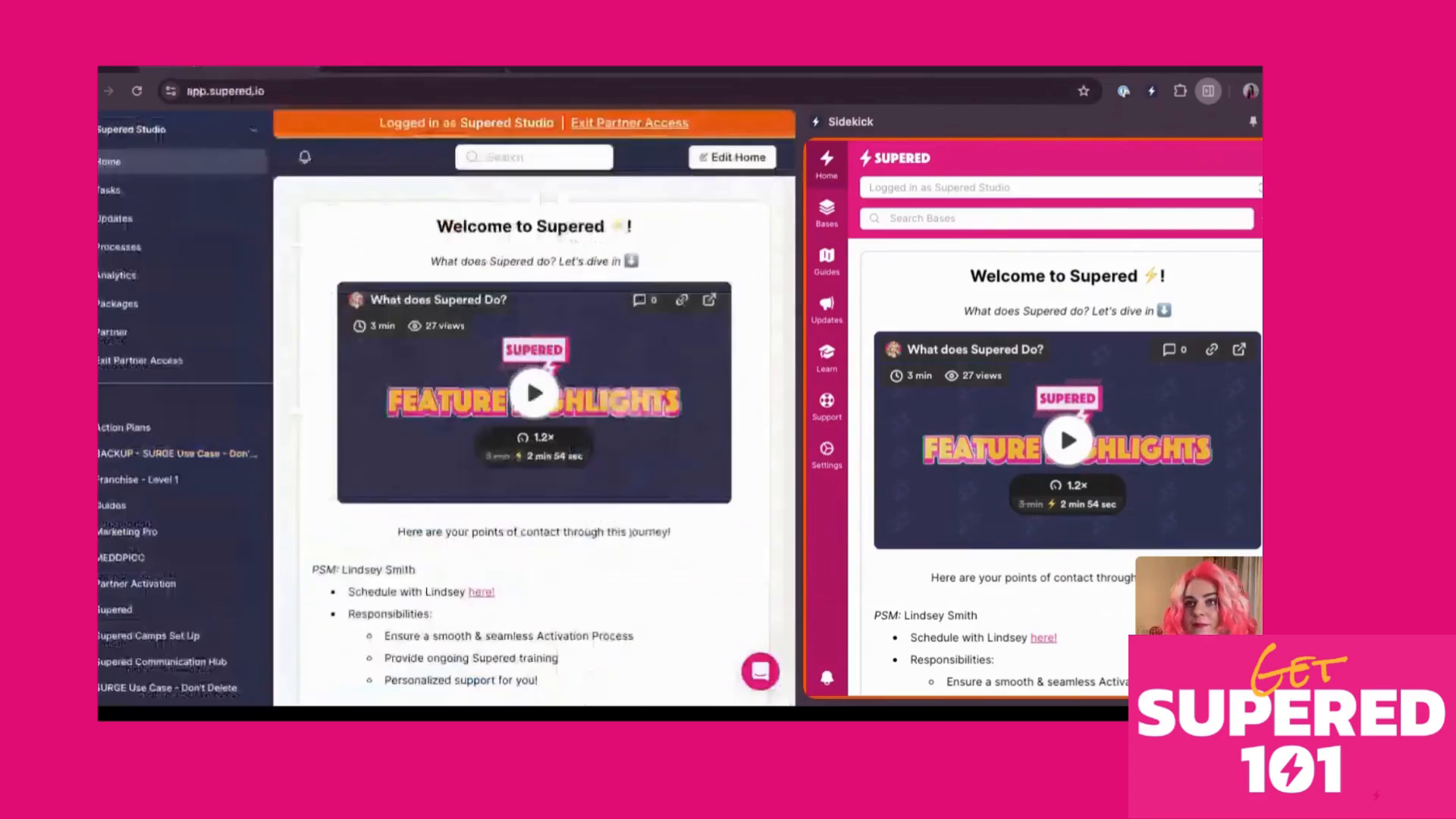
Close Sidekick and view Tasks, showing the Marketing Campaign Launch template with two assignments
click(1281, 122)
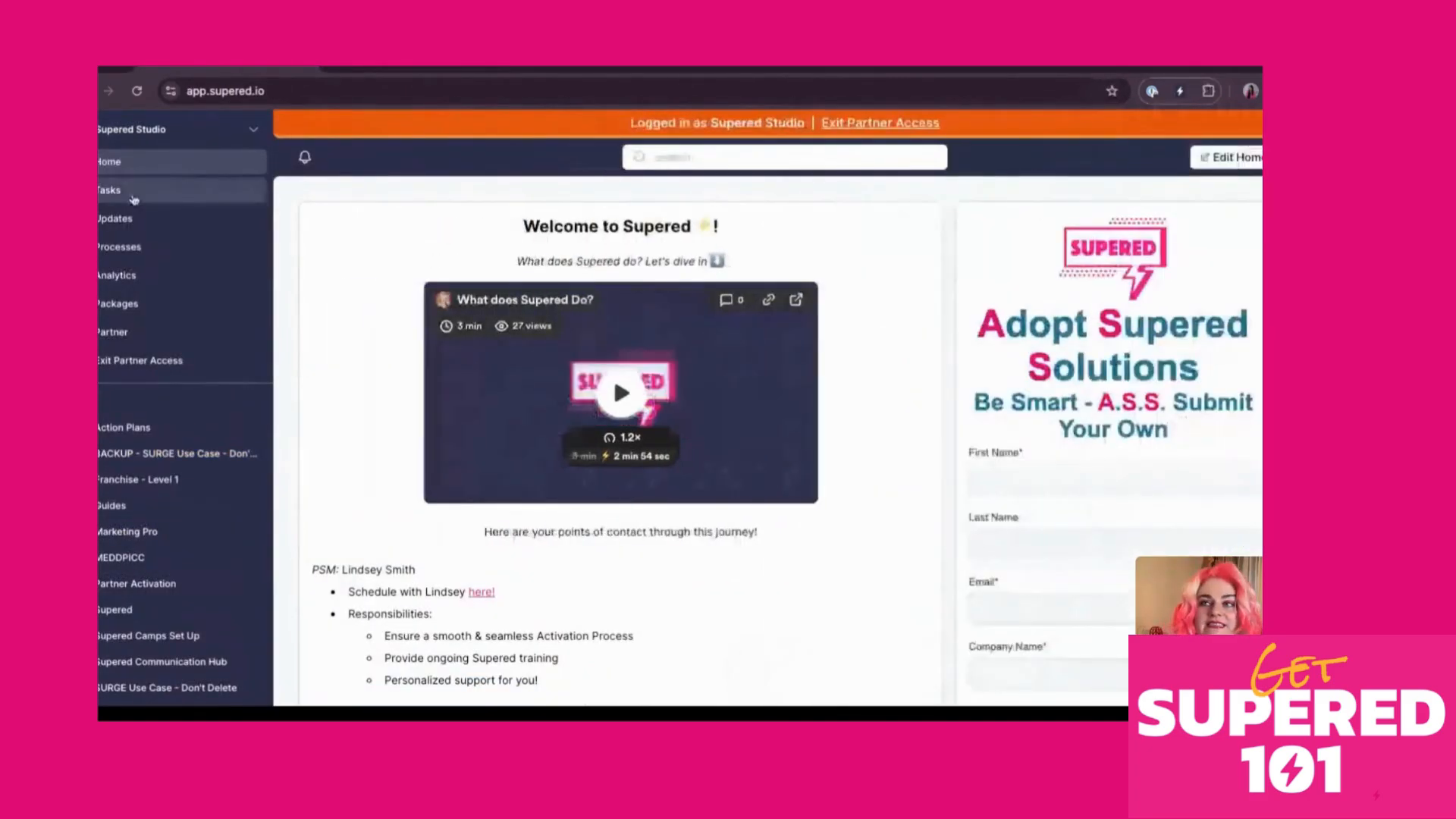
click(133, 194)
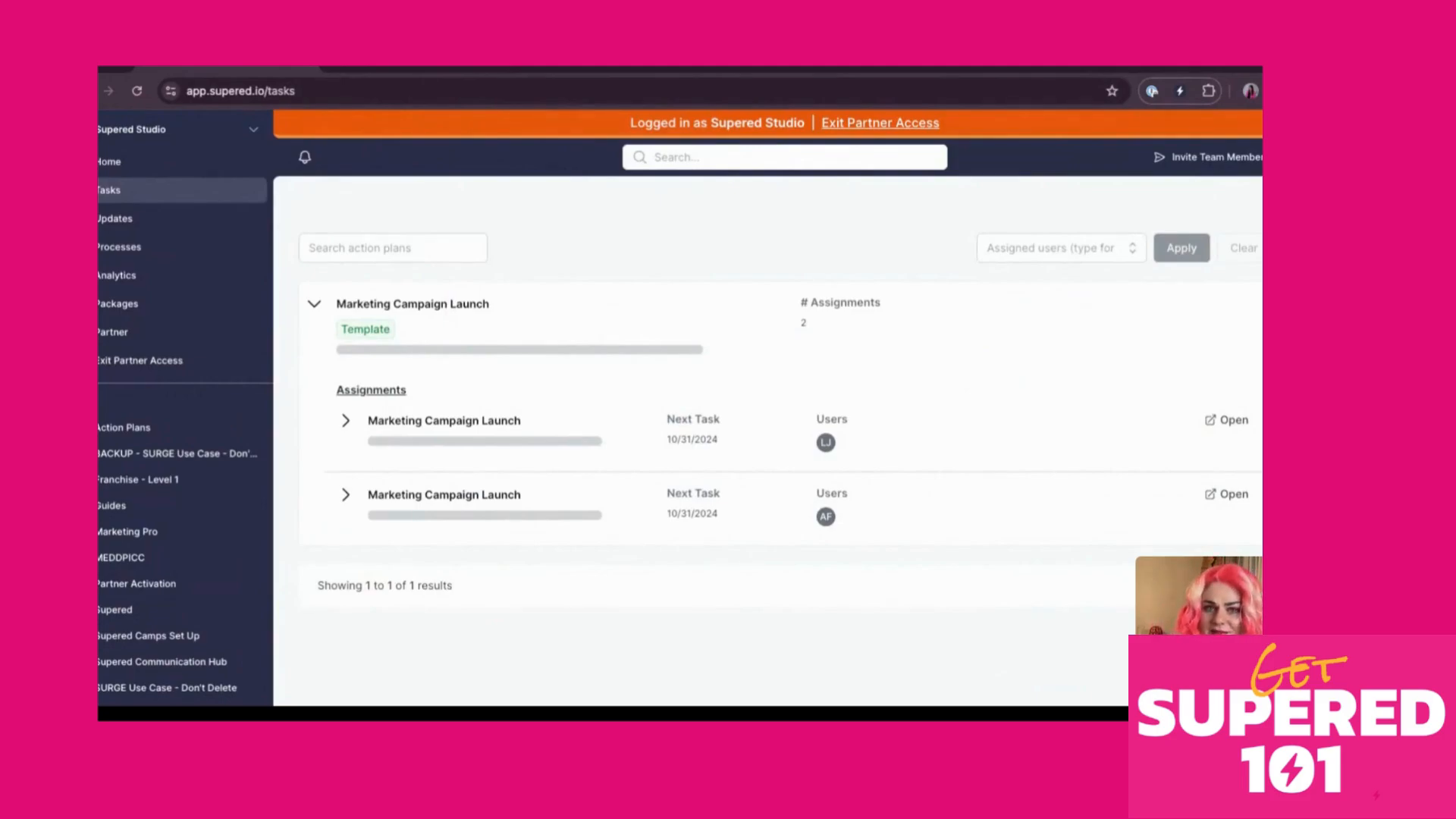
Review the Updates announcements, then view Process Rules such as Activity Warning and Closed Won
click(127, 226)
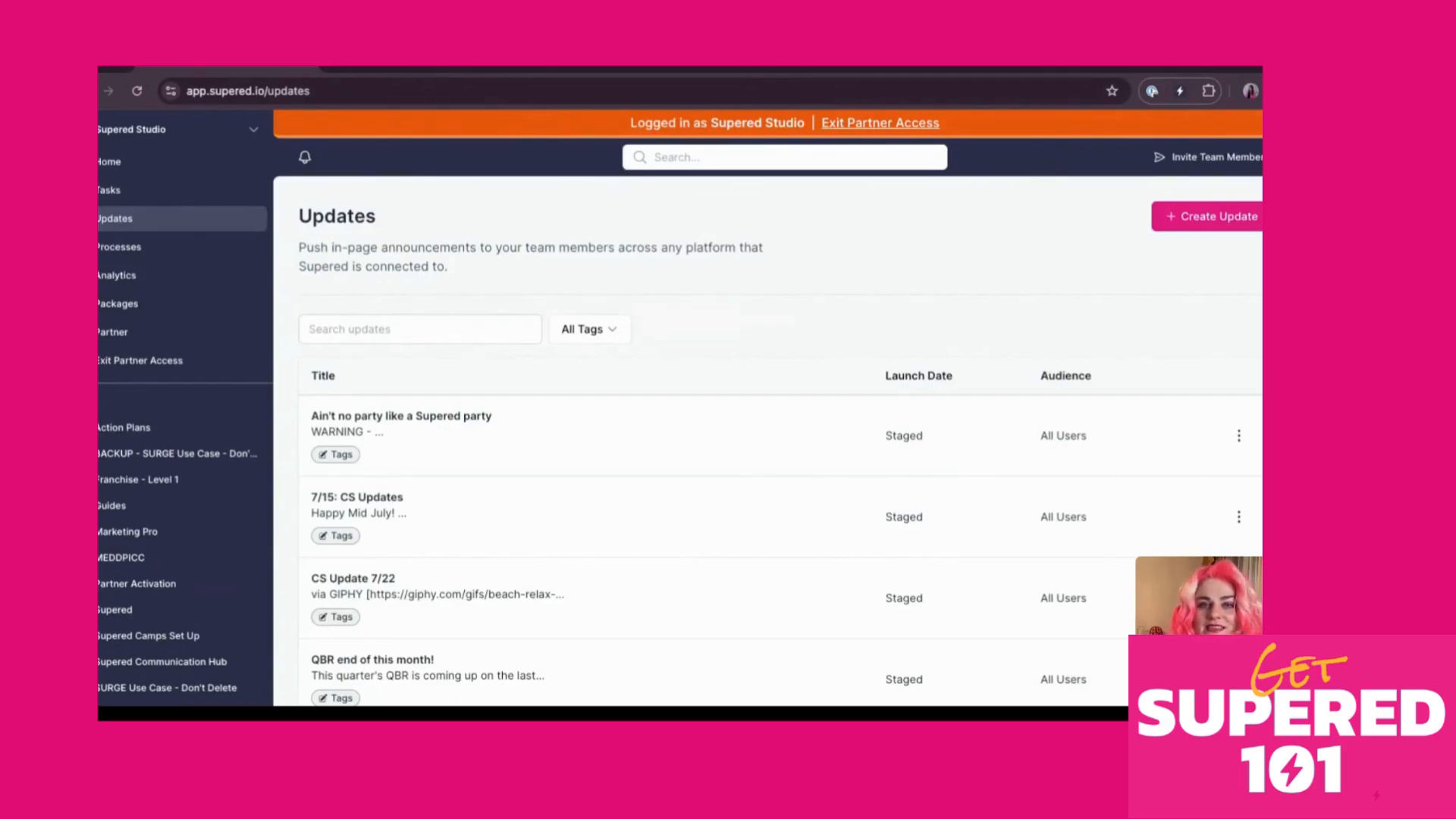
click(127, 250)
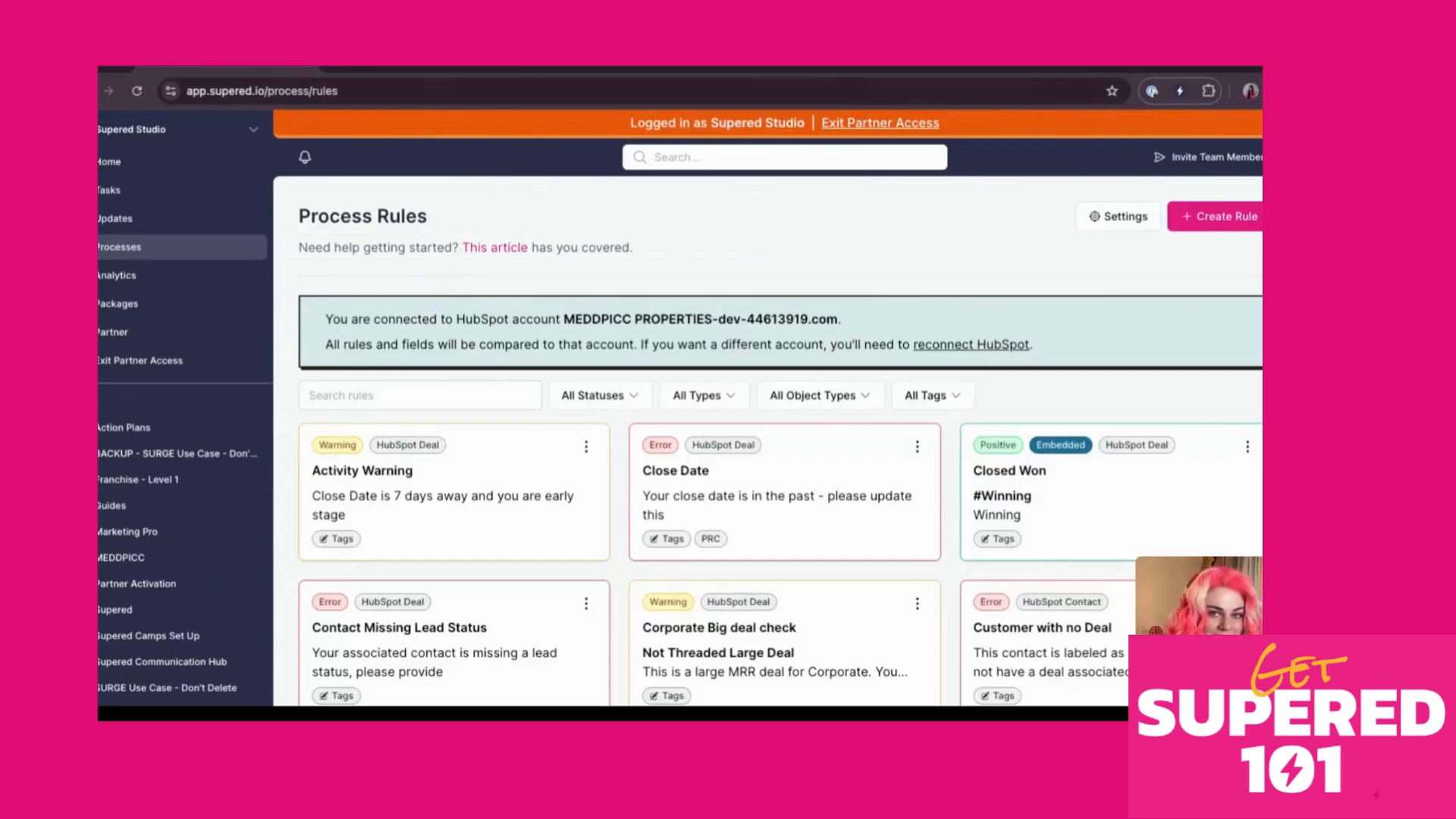
Check Search Analytics, then Utilization Analytics showing Supered Studio with 3 users at 67% progress
click(129, 278)
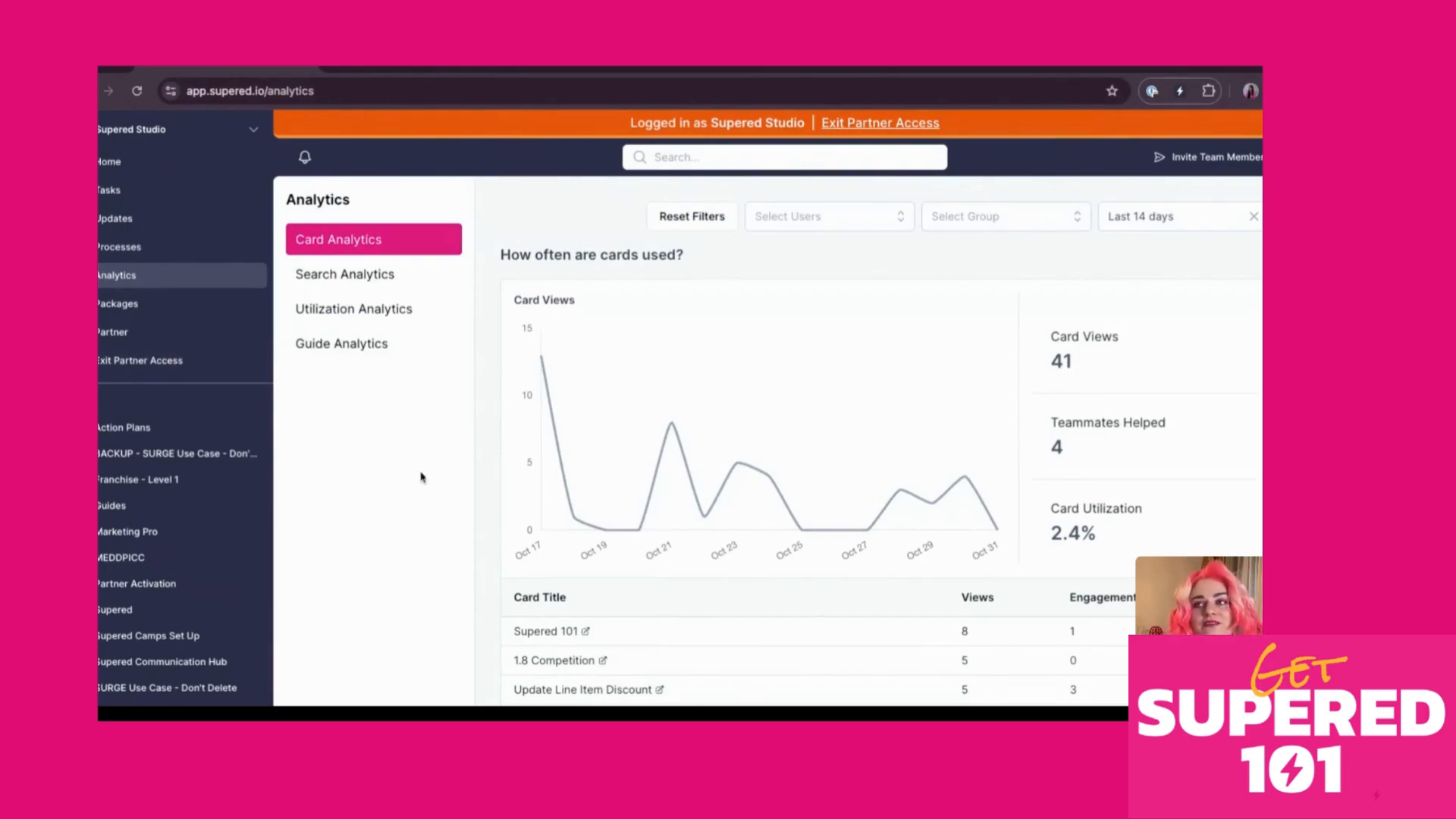
click(356, 277)
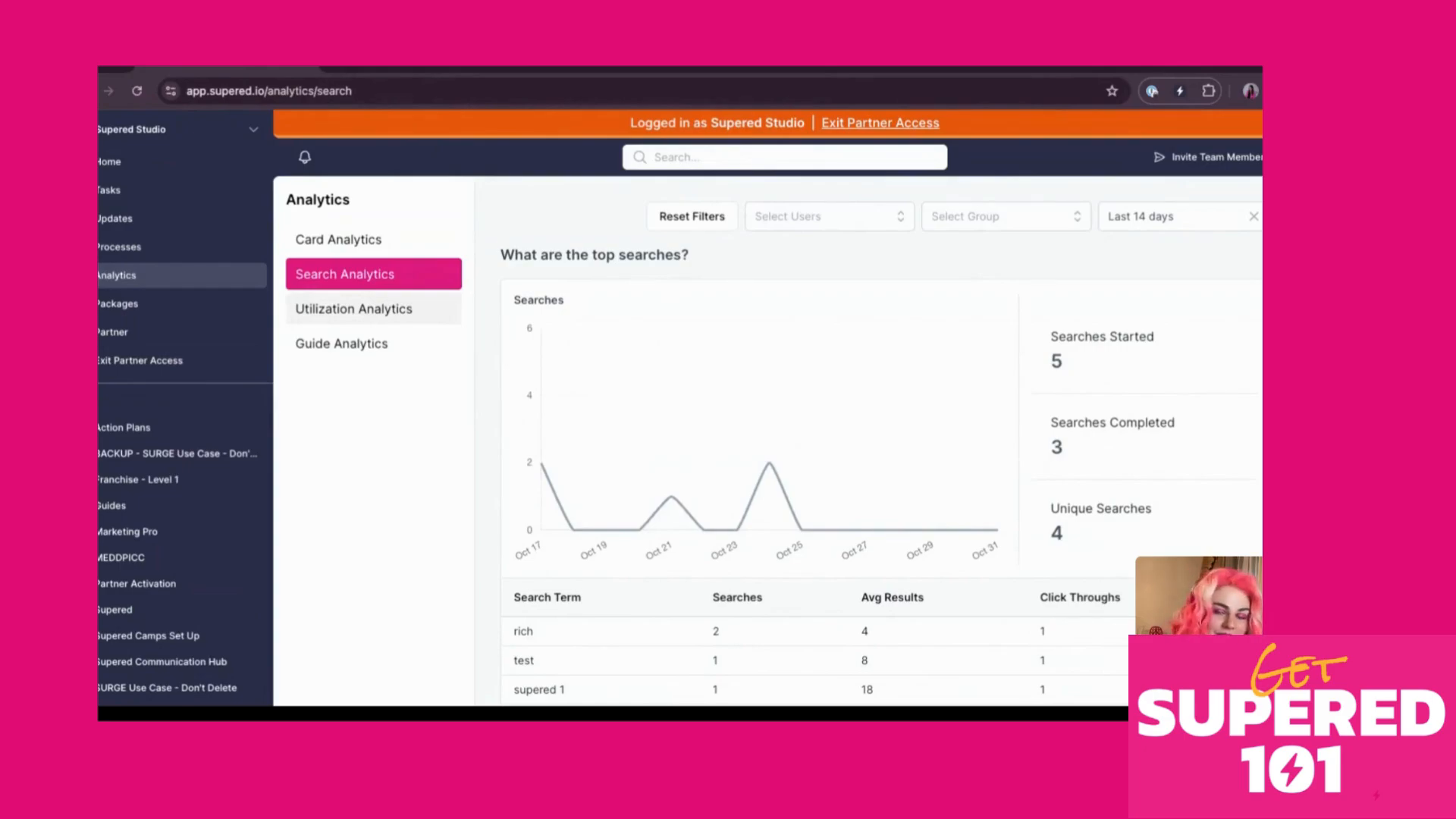
click(400, 311)
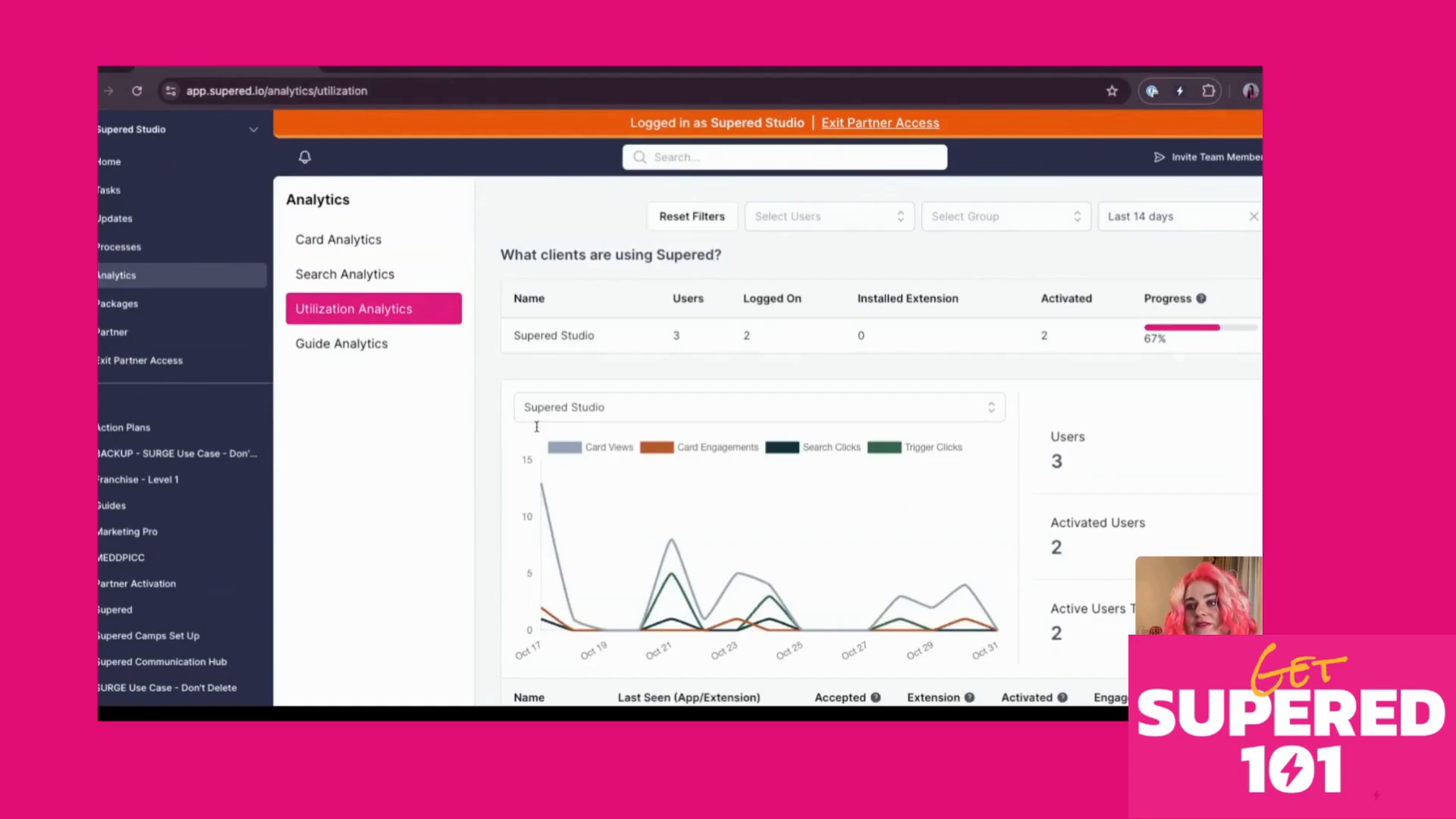
Review Guide Analytics and Packages, then view Partner Accounts with the Field Sales client
scroll(702, 467, down, 3)
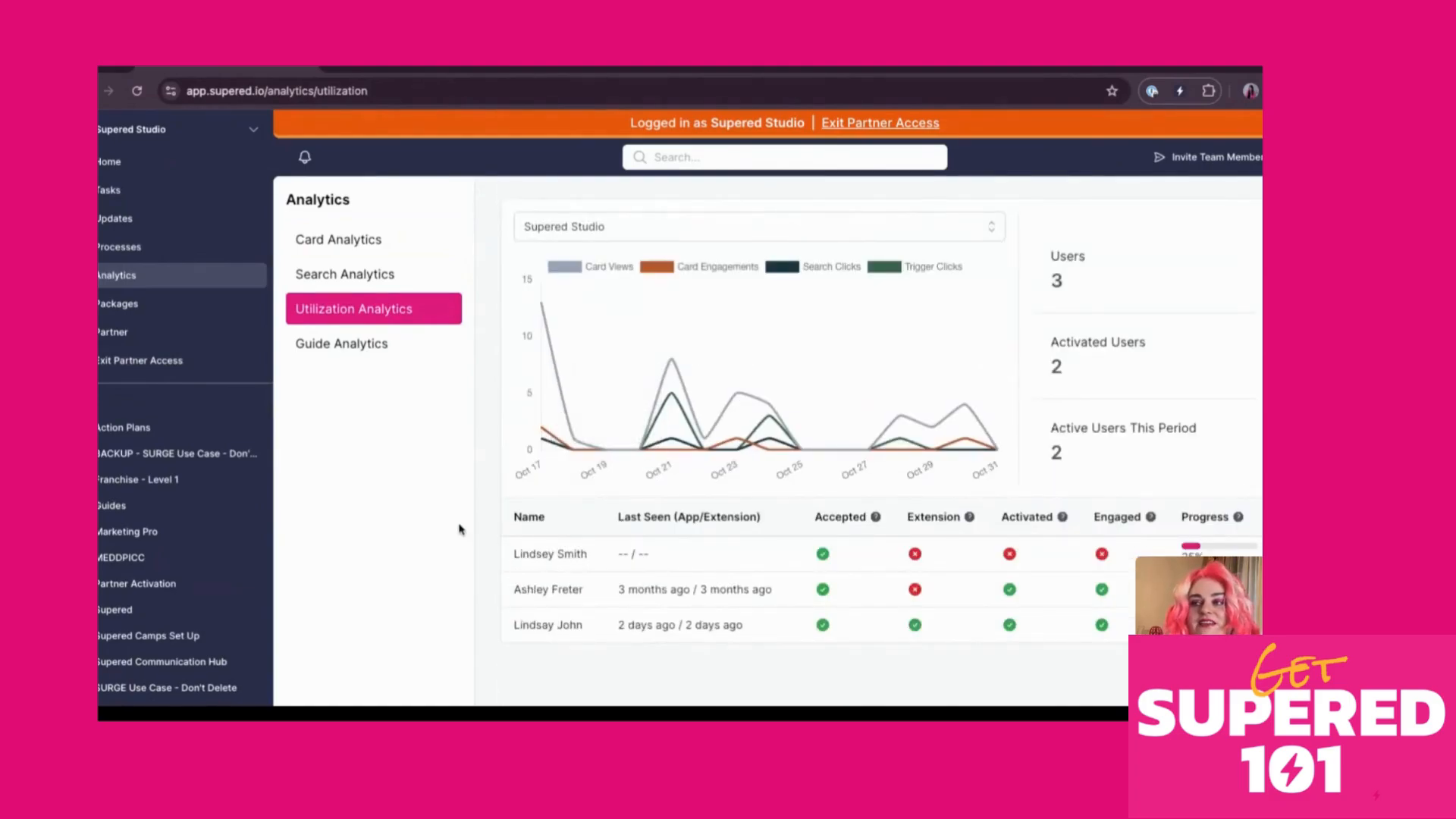
click(357, 355)
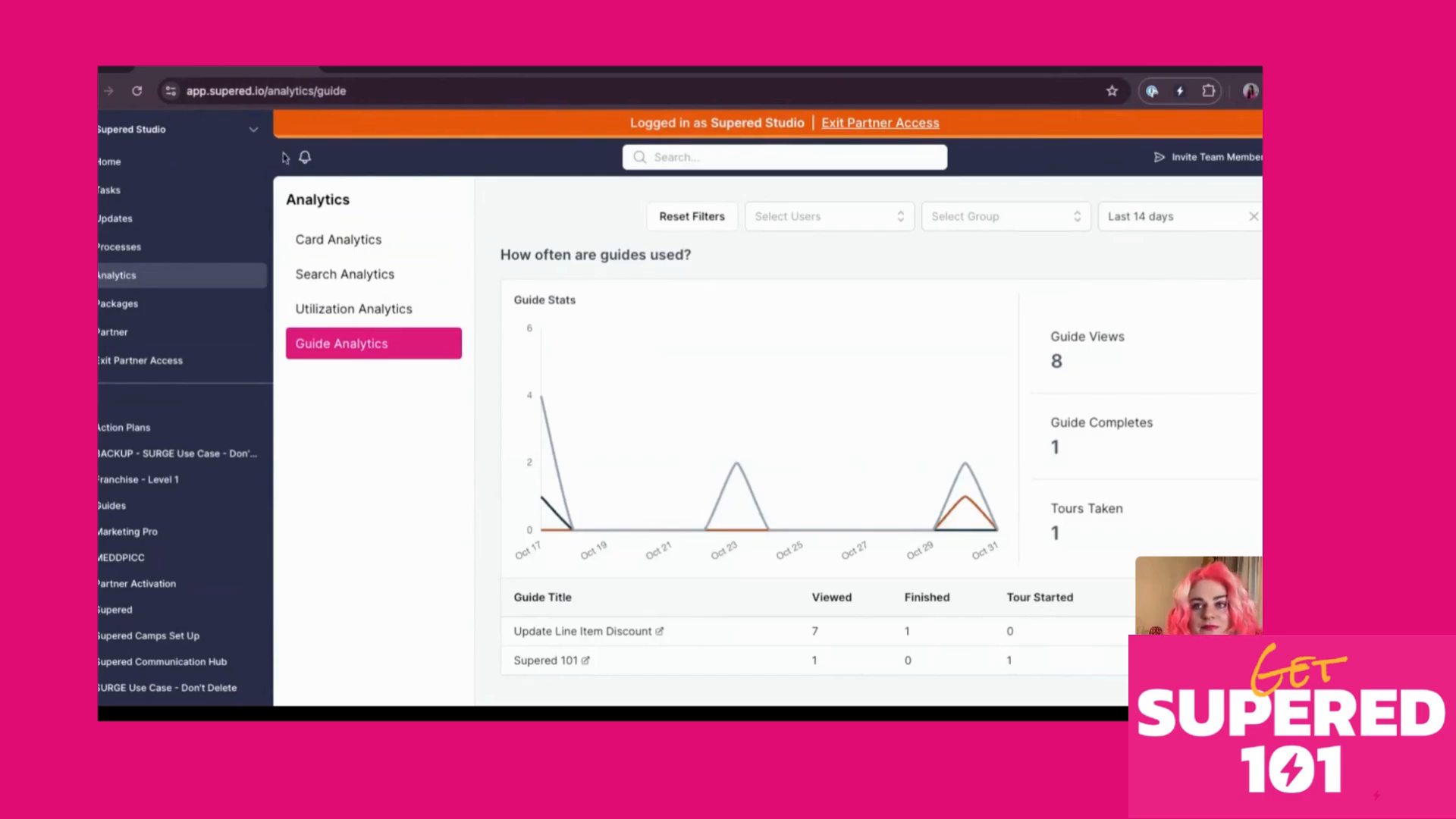
click(131, 306)
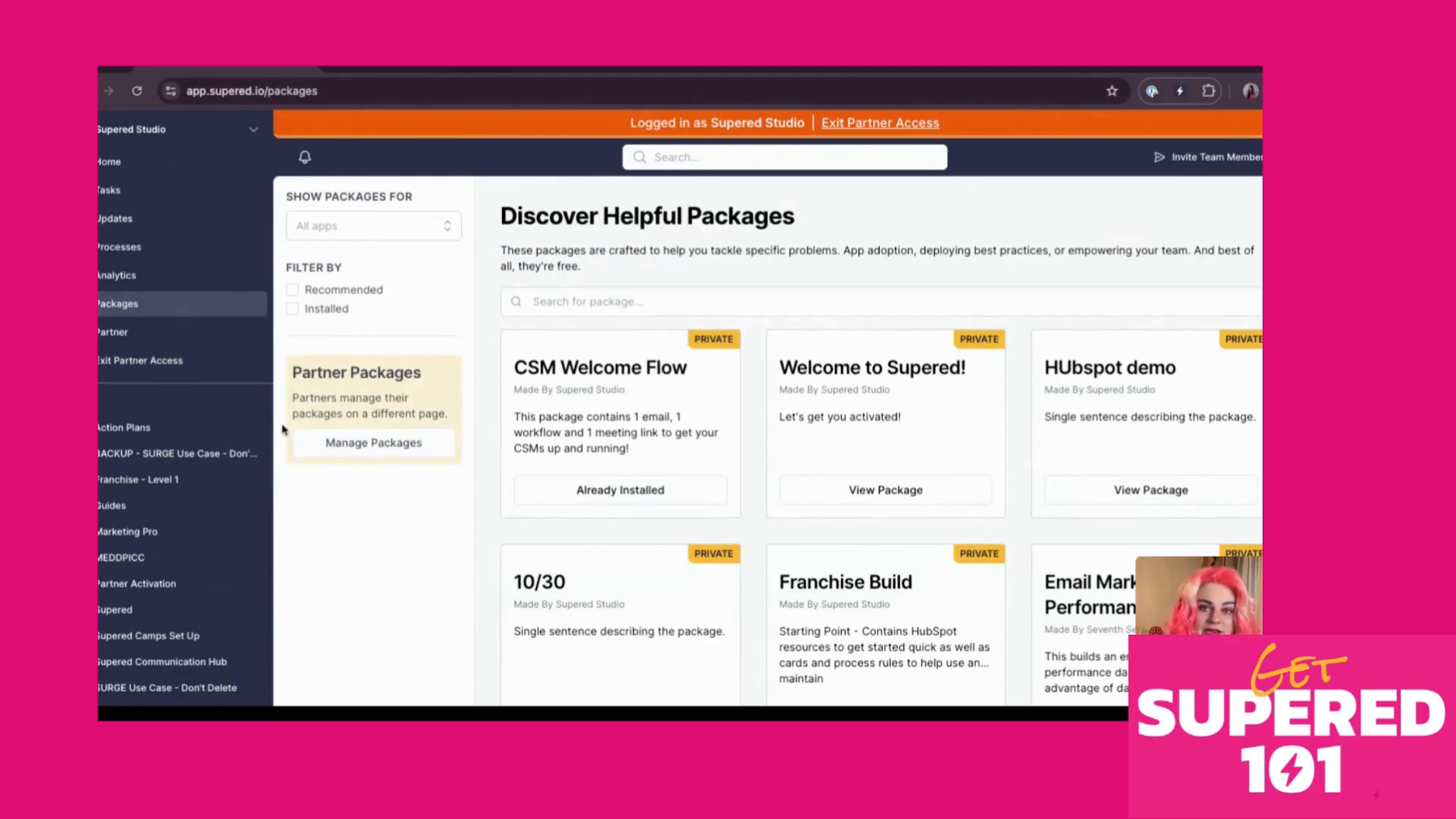
click(150, 336)
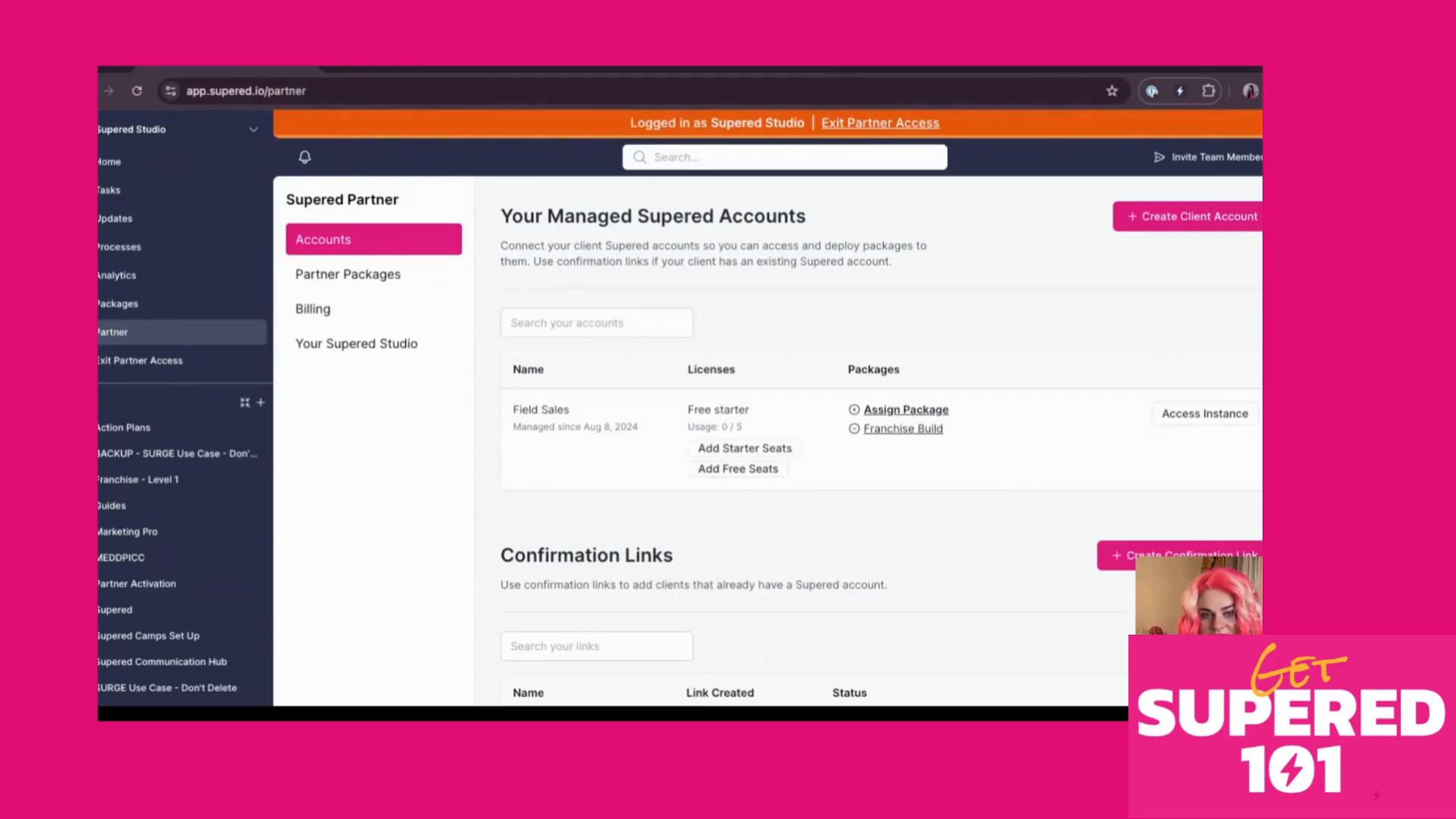
Open the Supered Studio bases list, showing Marketing Pro (41 cards) and MEDDPICC (20)
click(100, 402)
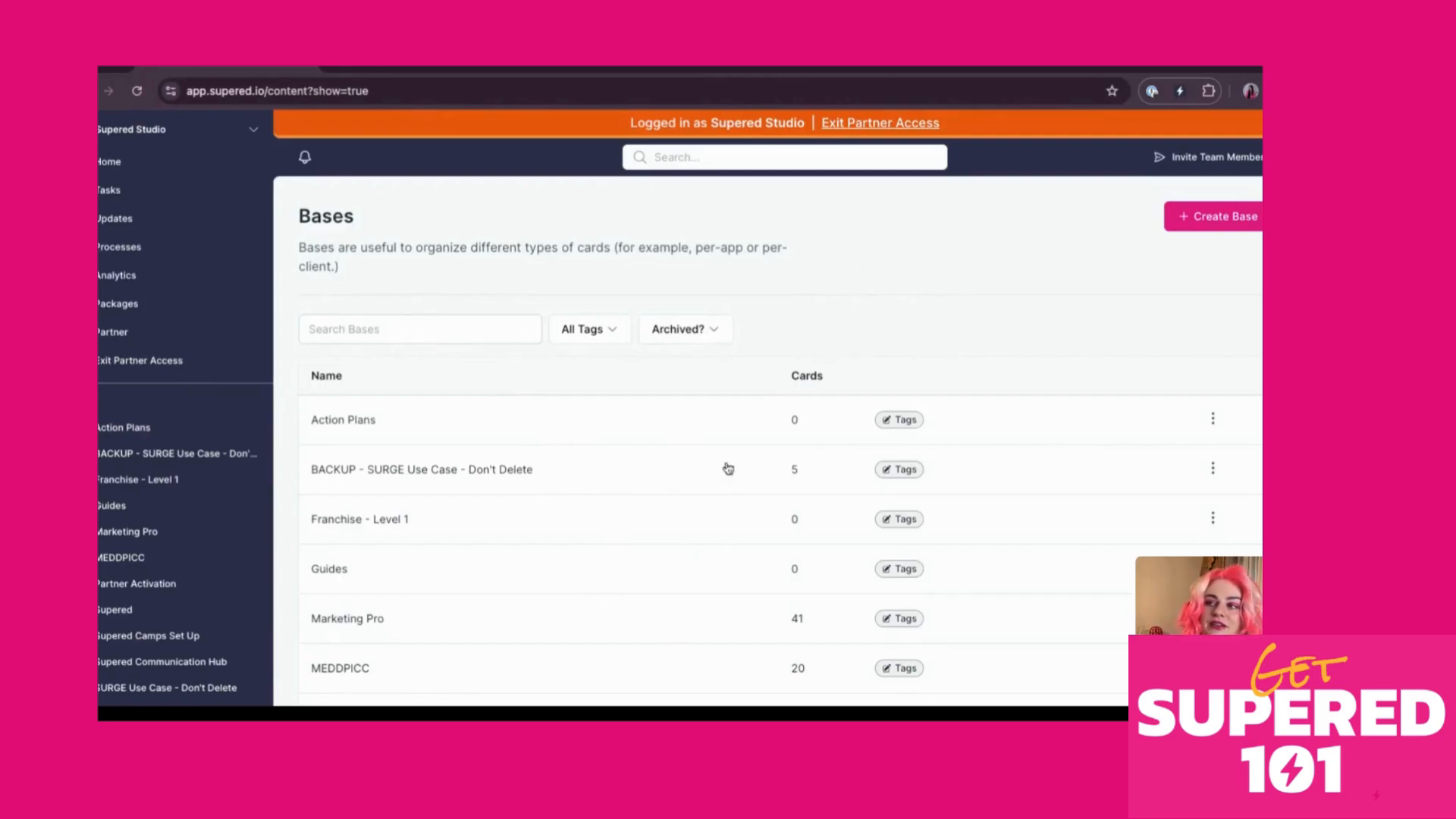
scroll(758, 462, down, 1)
scroll(793, 458, down, 1)
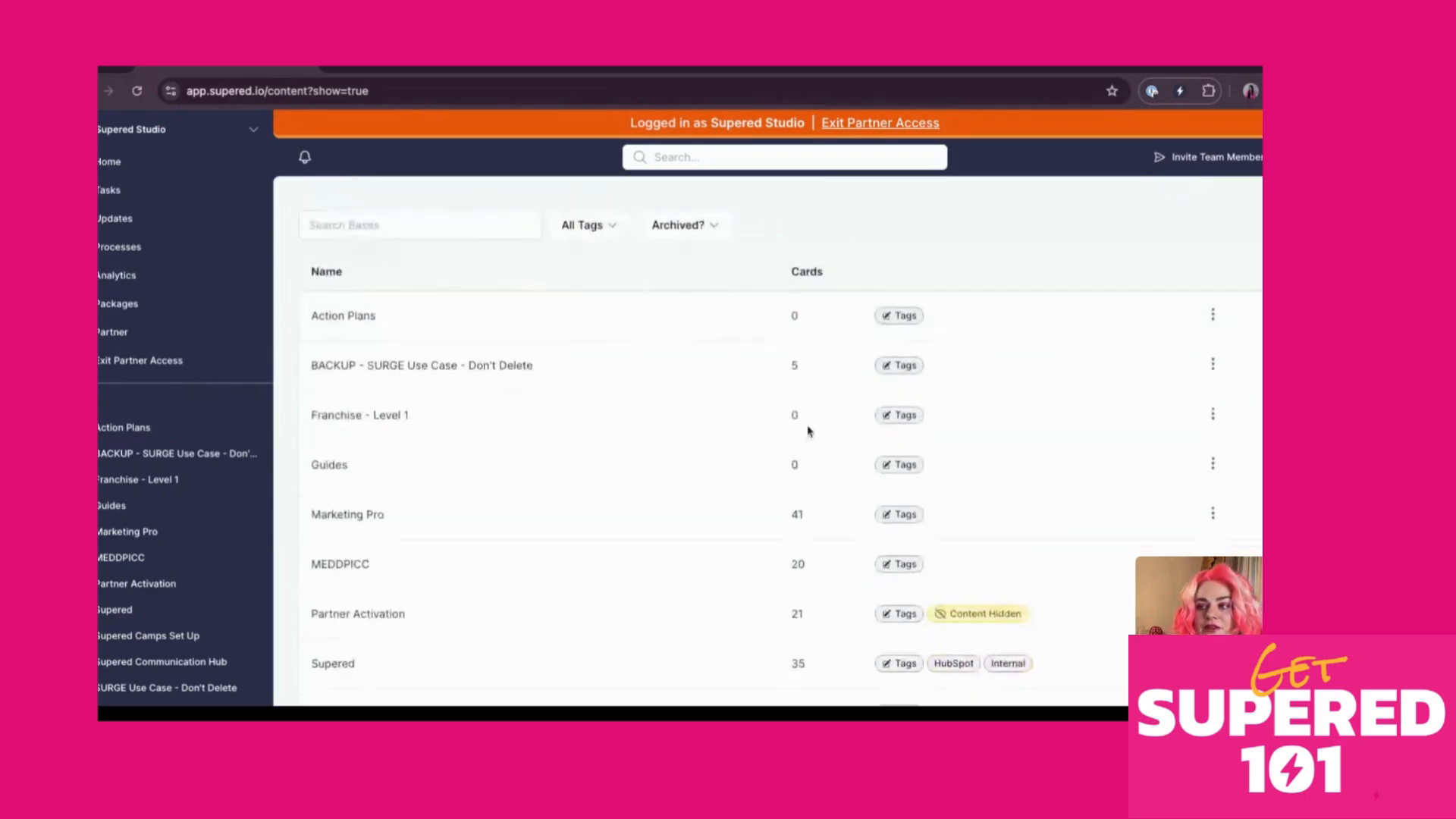
scroll(796, 603, down, 1)
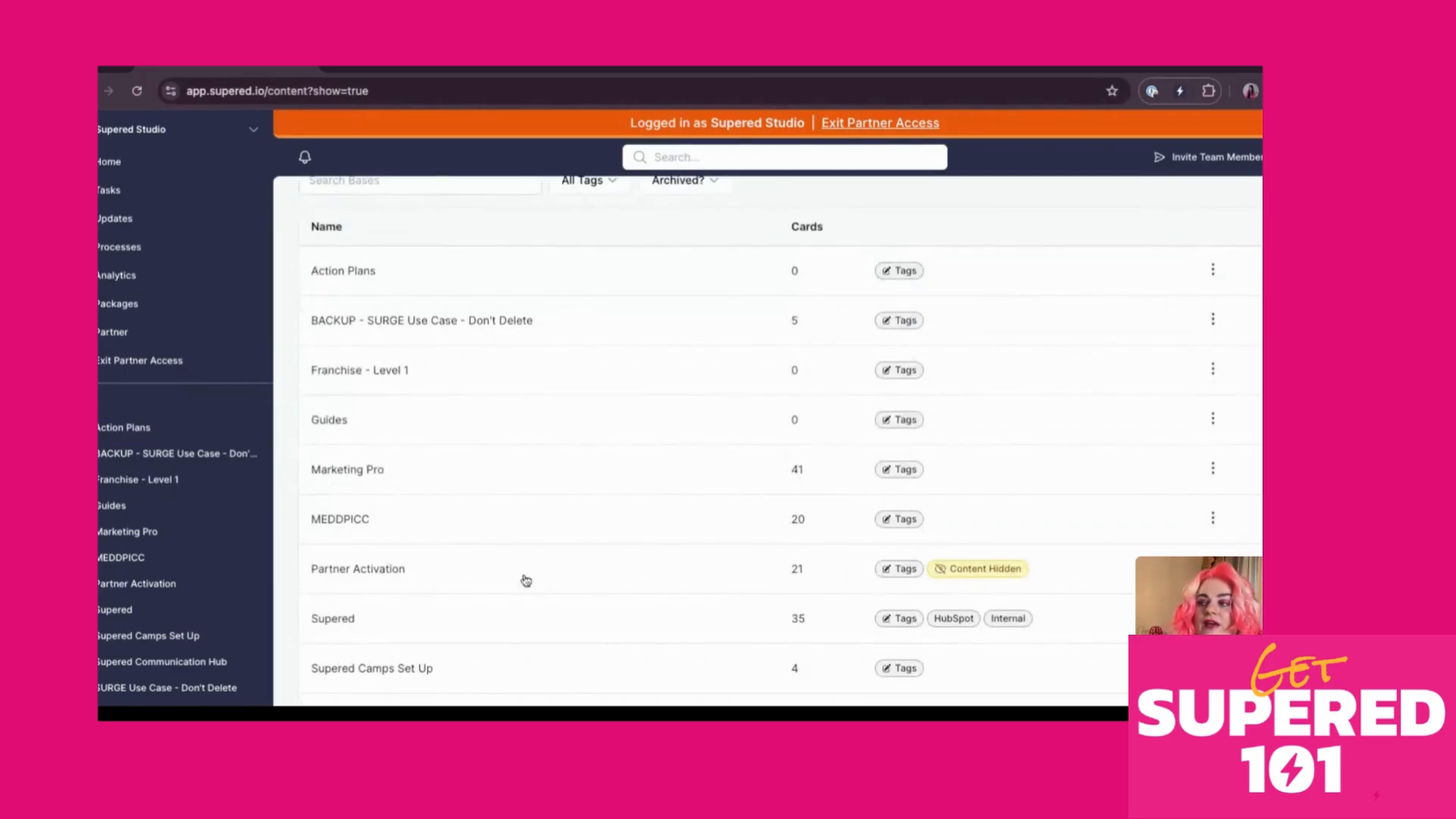
scroll(720, 507, up, 2)
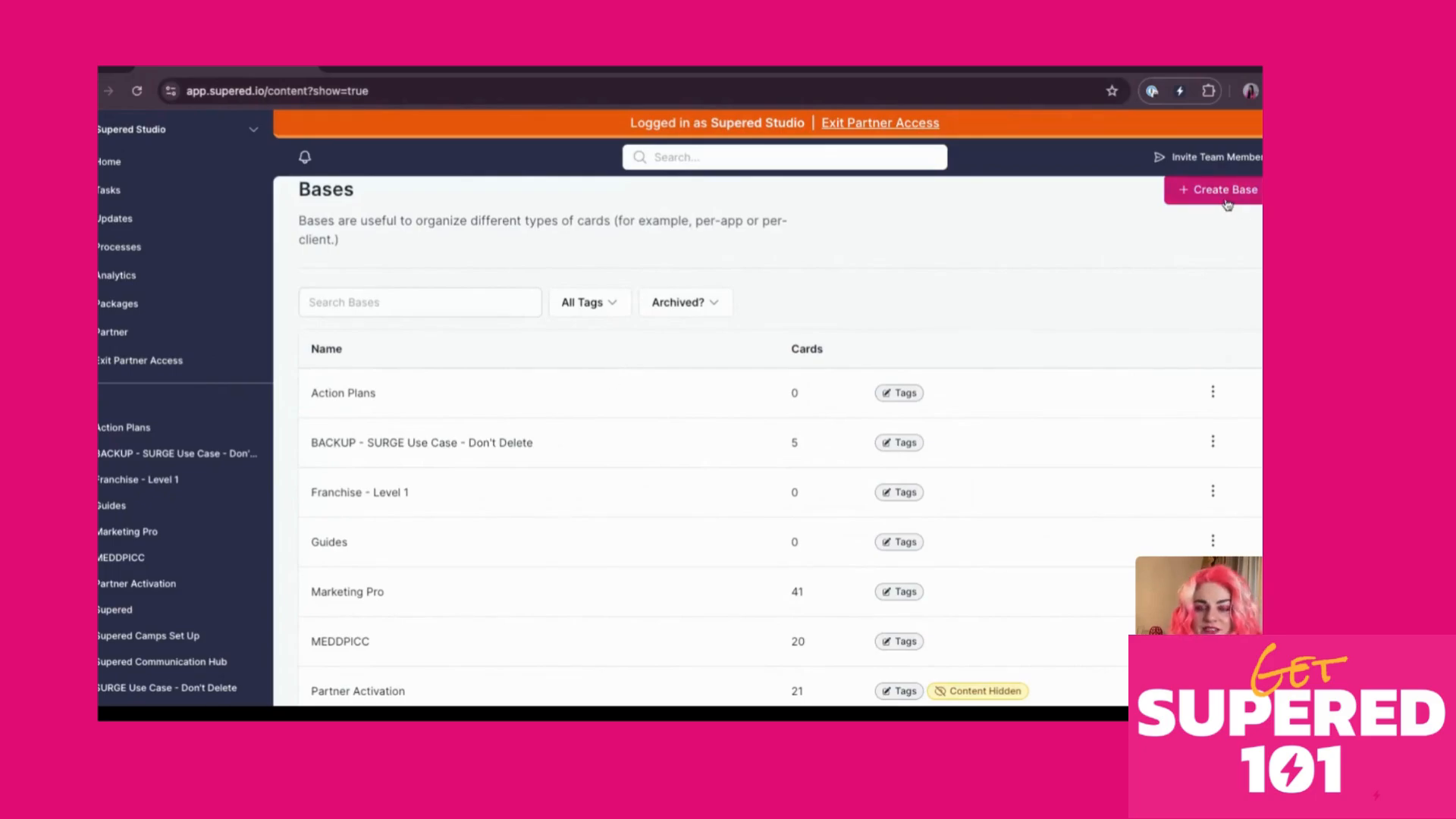
Start a new base and enter the name 'GS 101 10/31', fixing a lowercase typo
click(1226, 191)
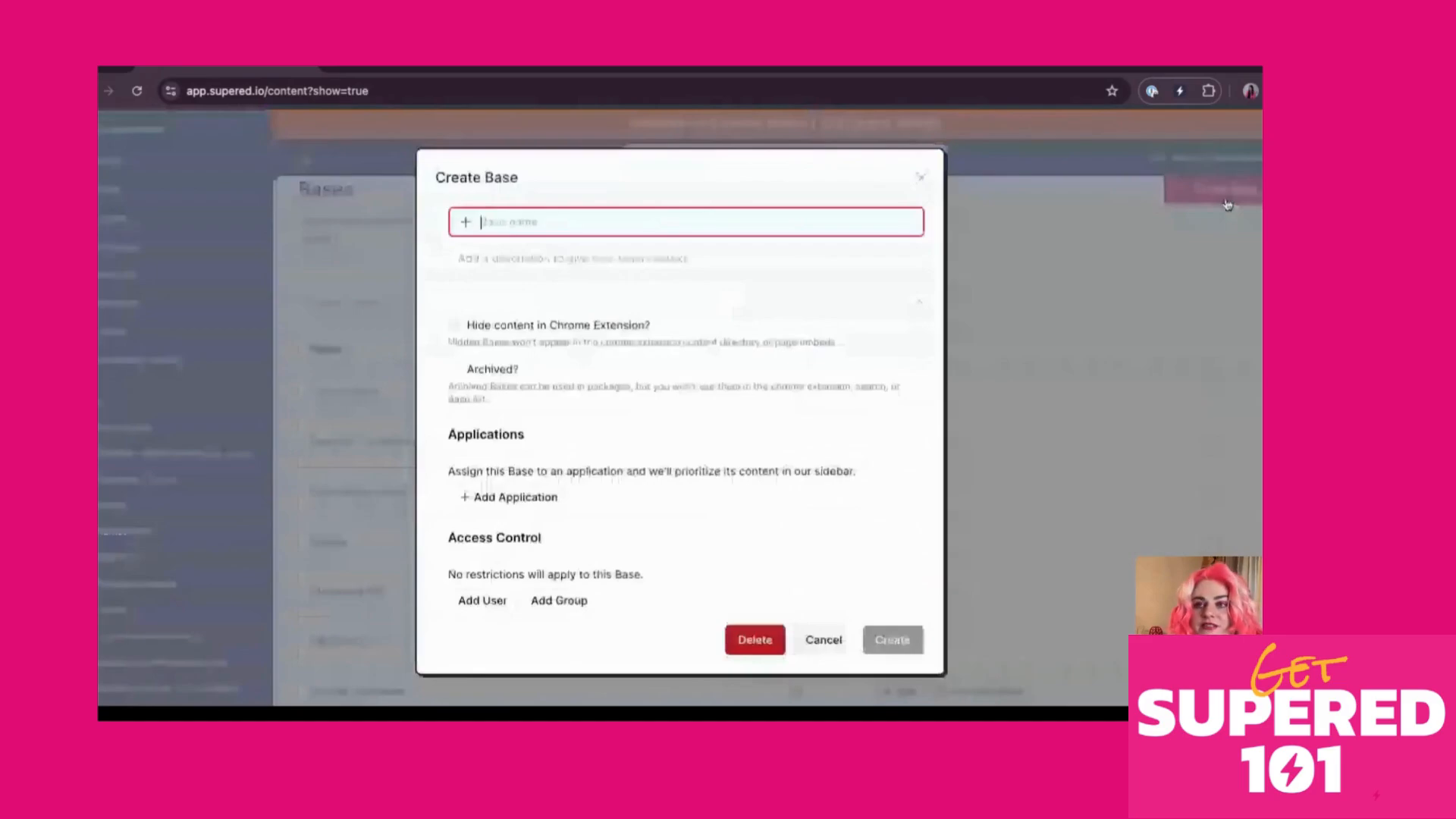
click(924, 180)
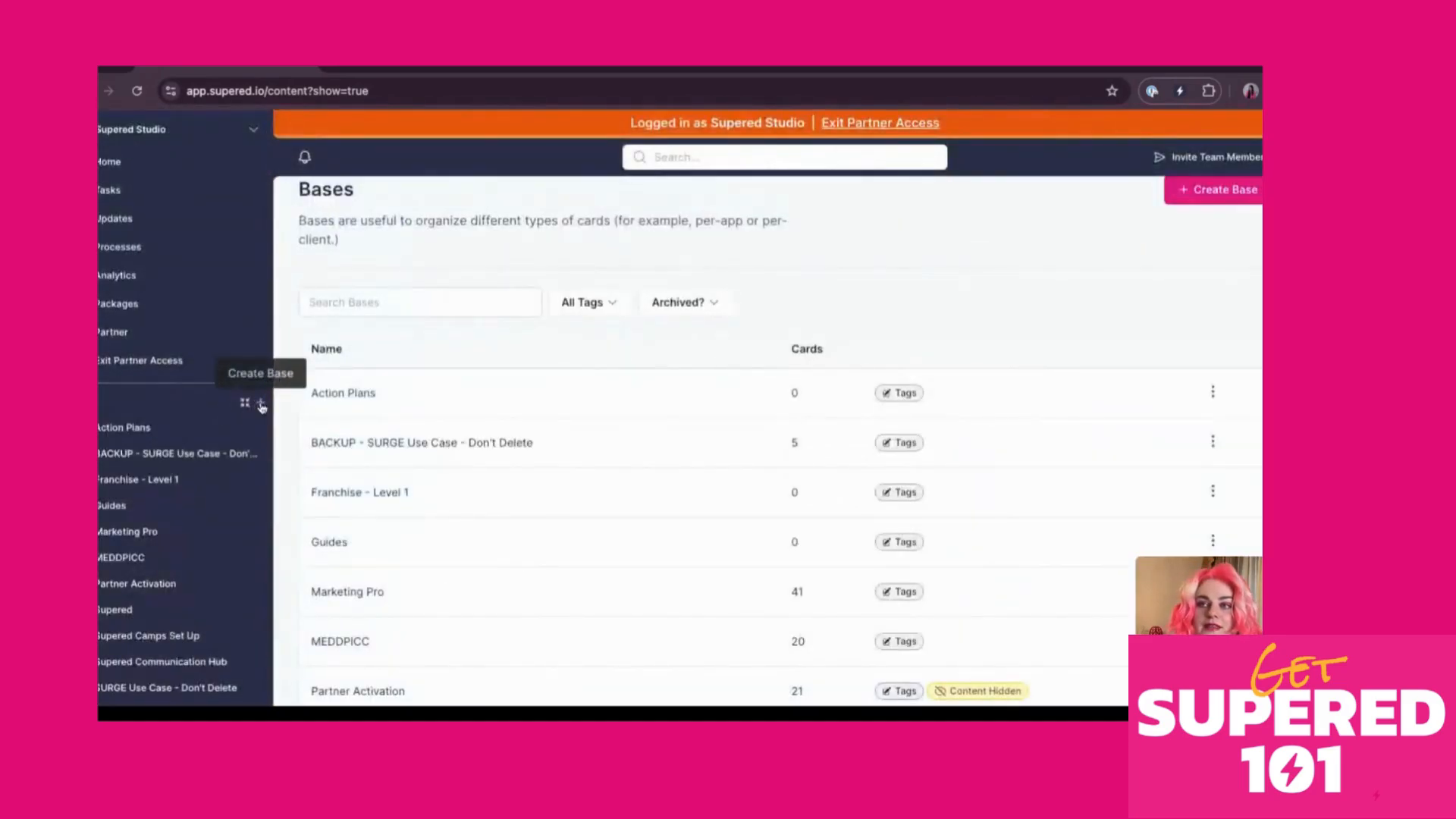
click(261, 405)
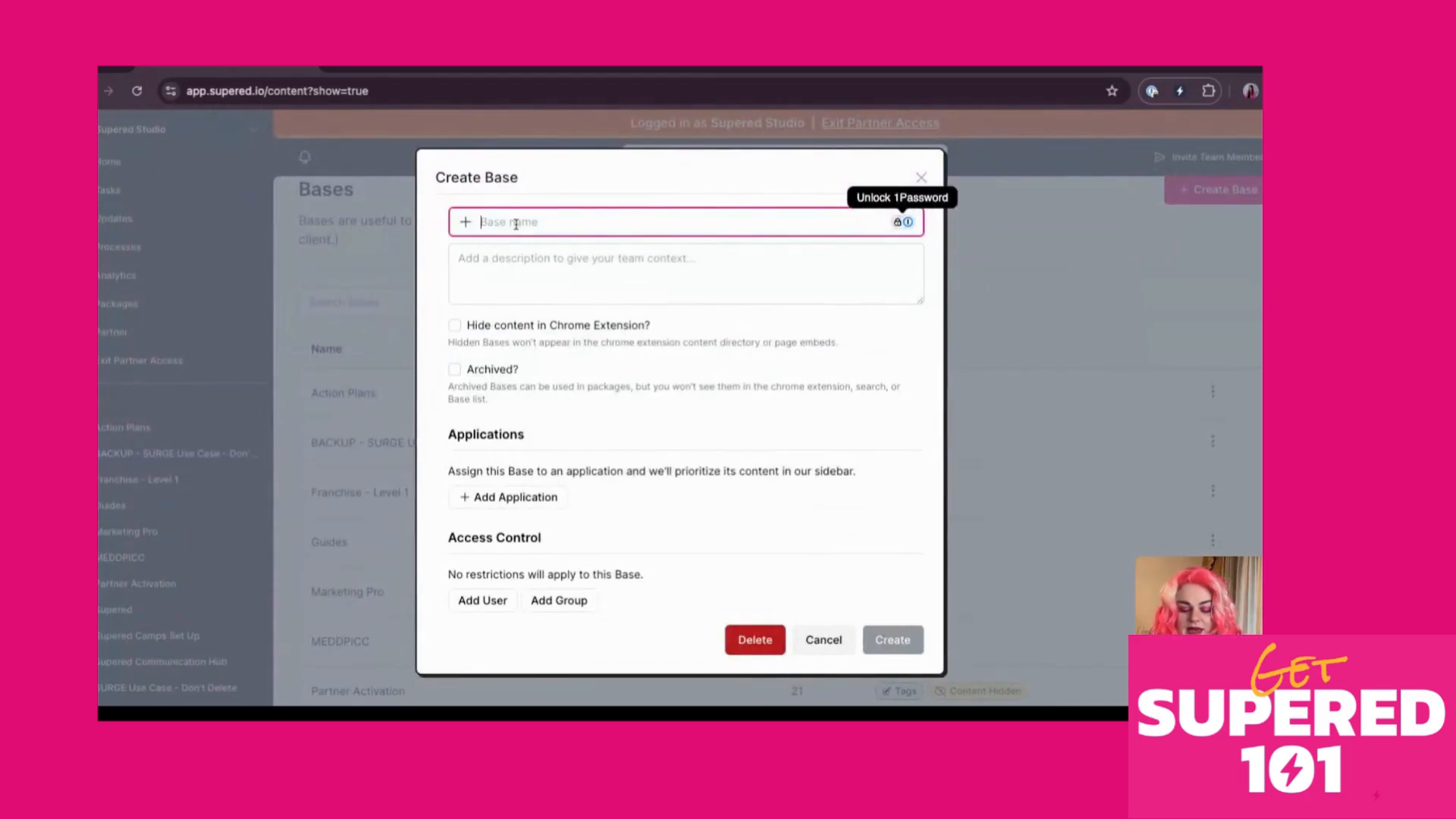
text(Gs)
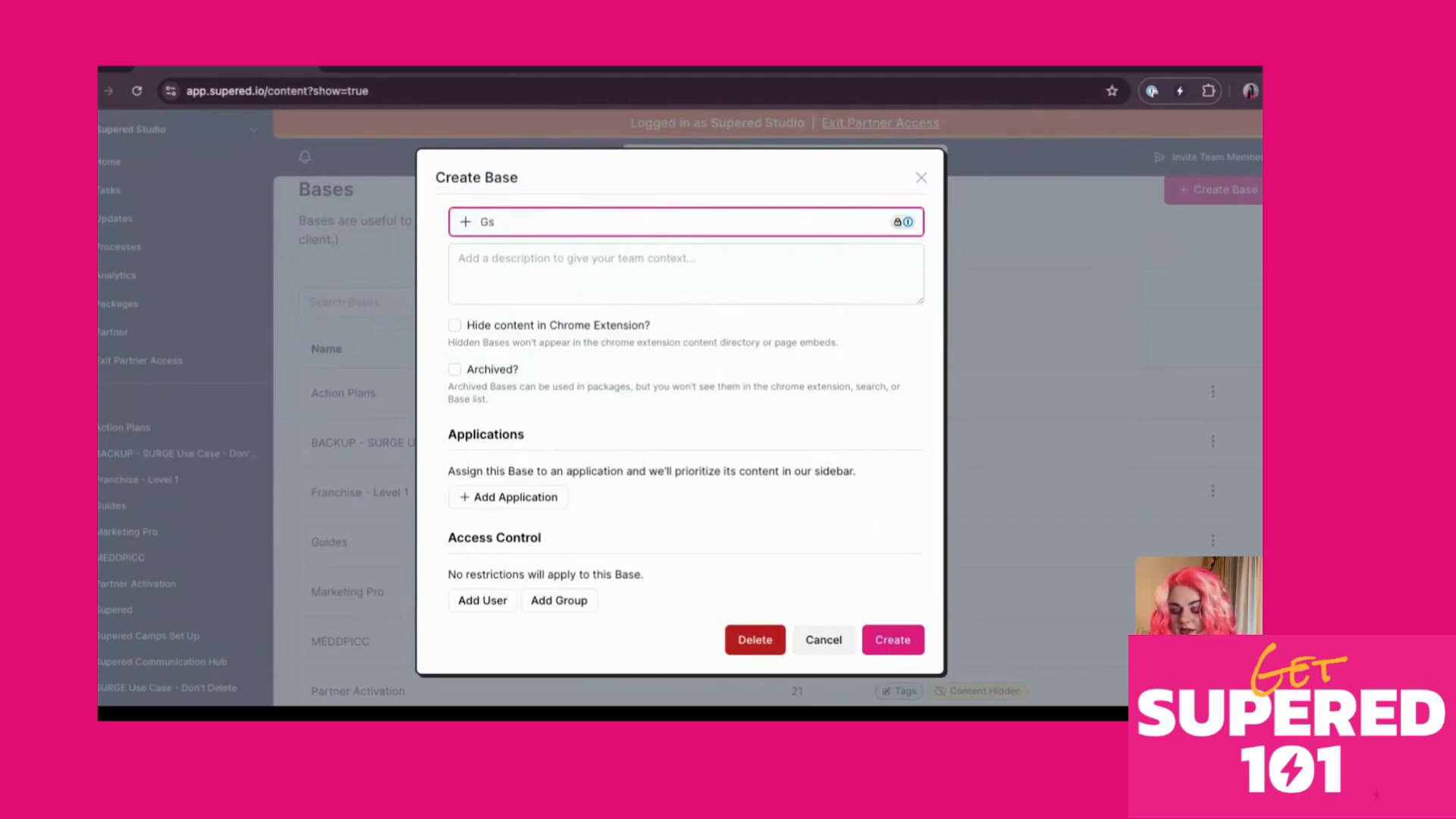
key(BackSpace)
text(S 101)
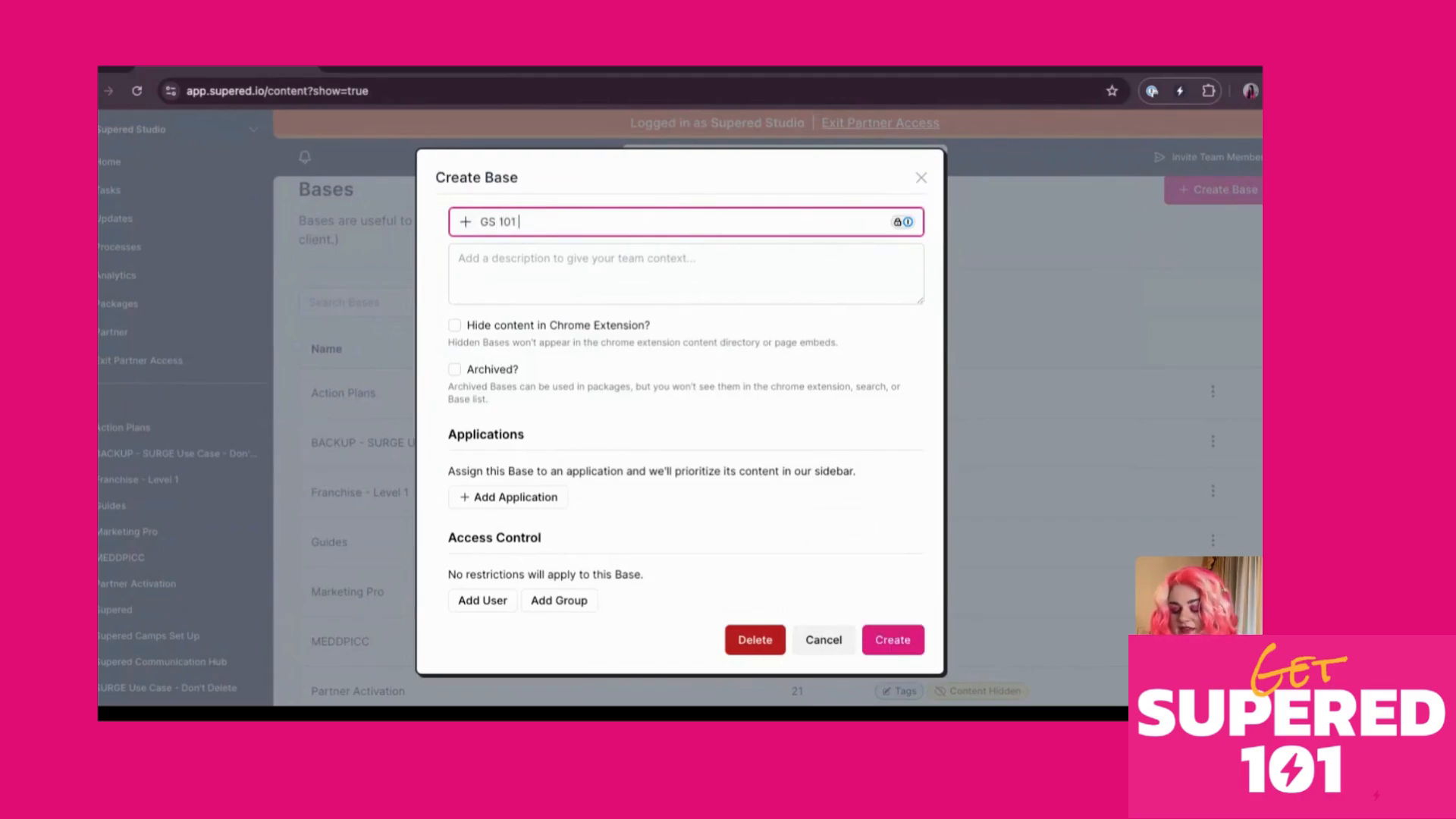
text( 10/31)
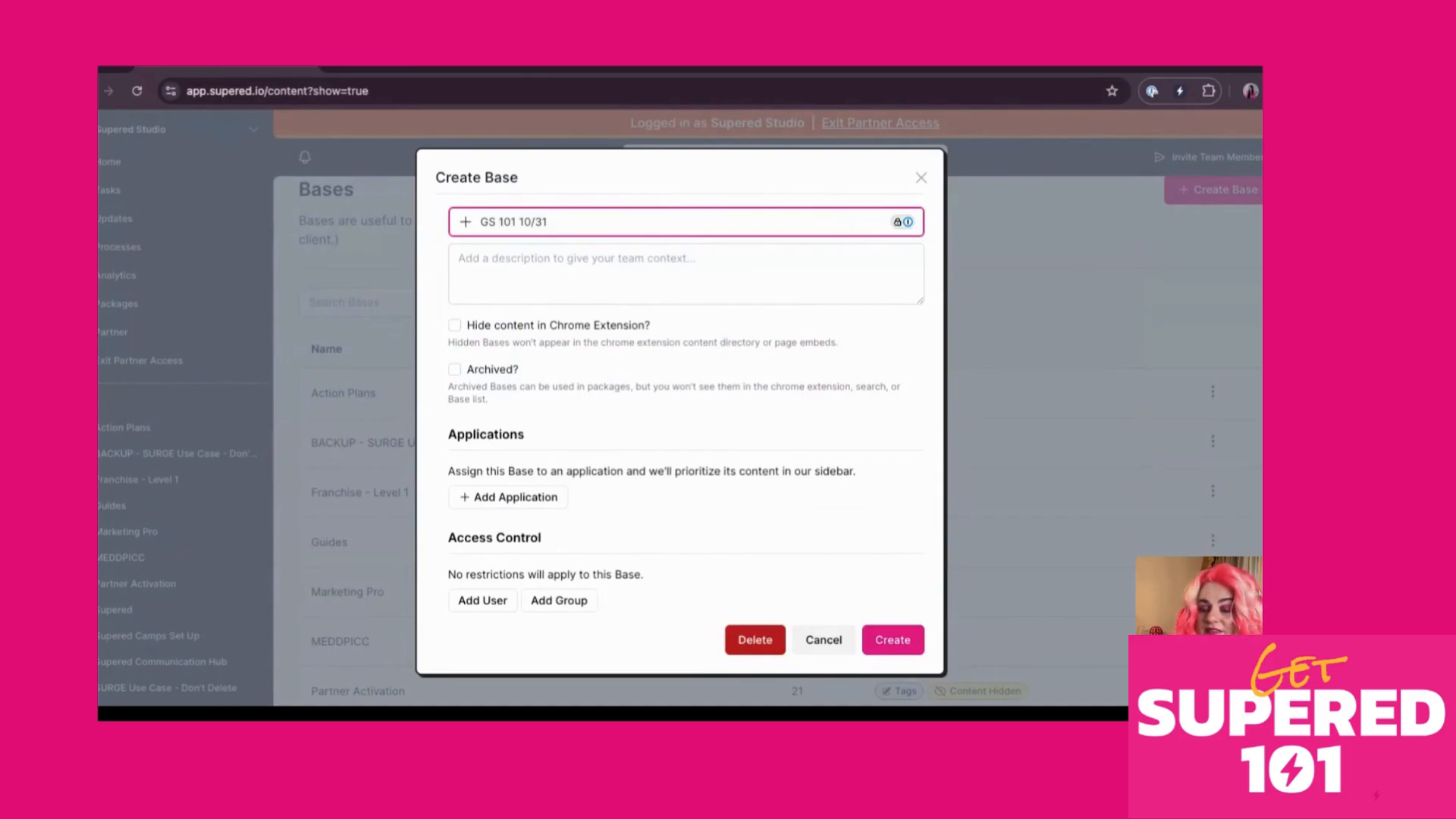
Confirm the Create Base dialog to add the 'GS 101 10/31' base
click(887, 644)
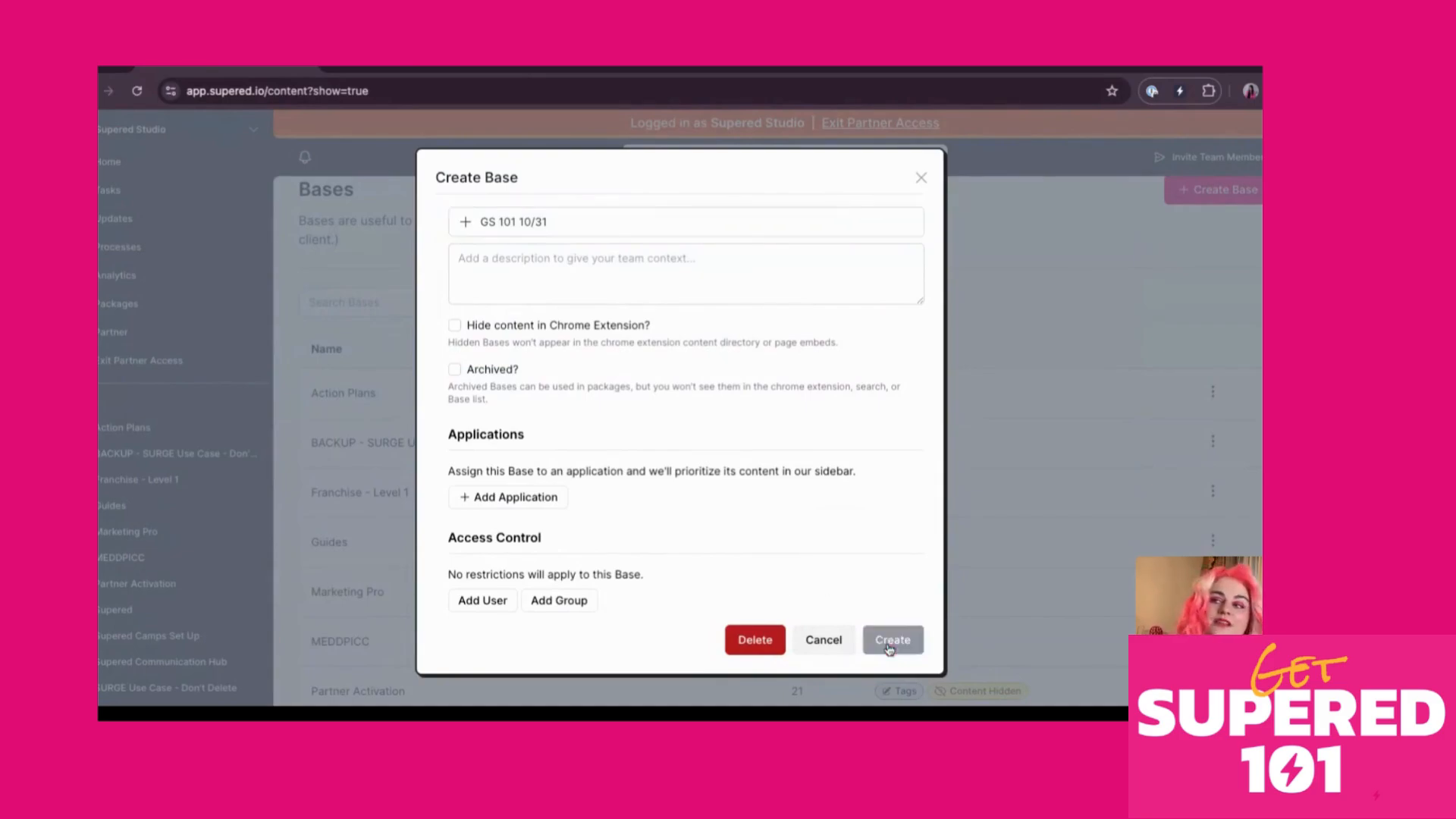
scroll(620, 471, down, 3)
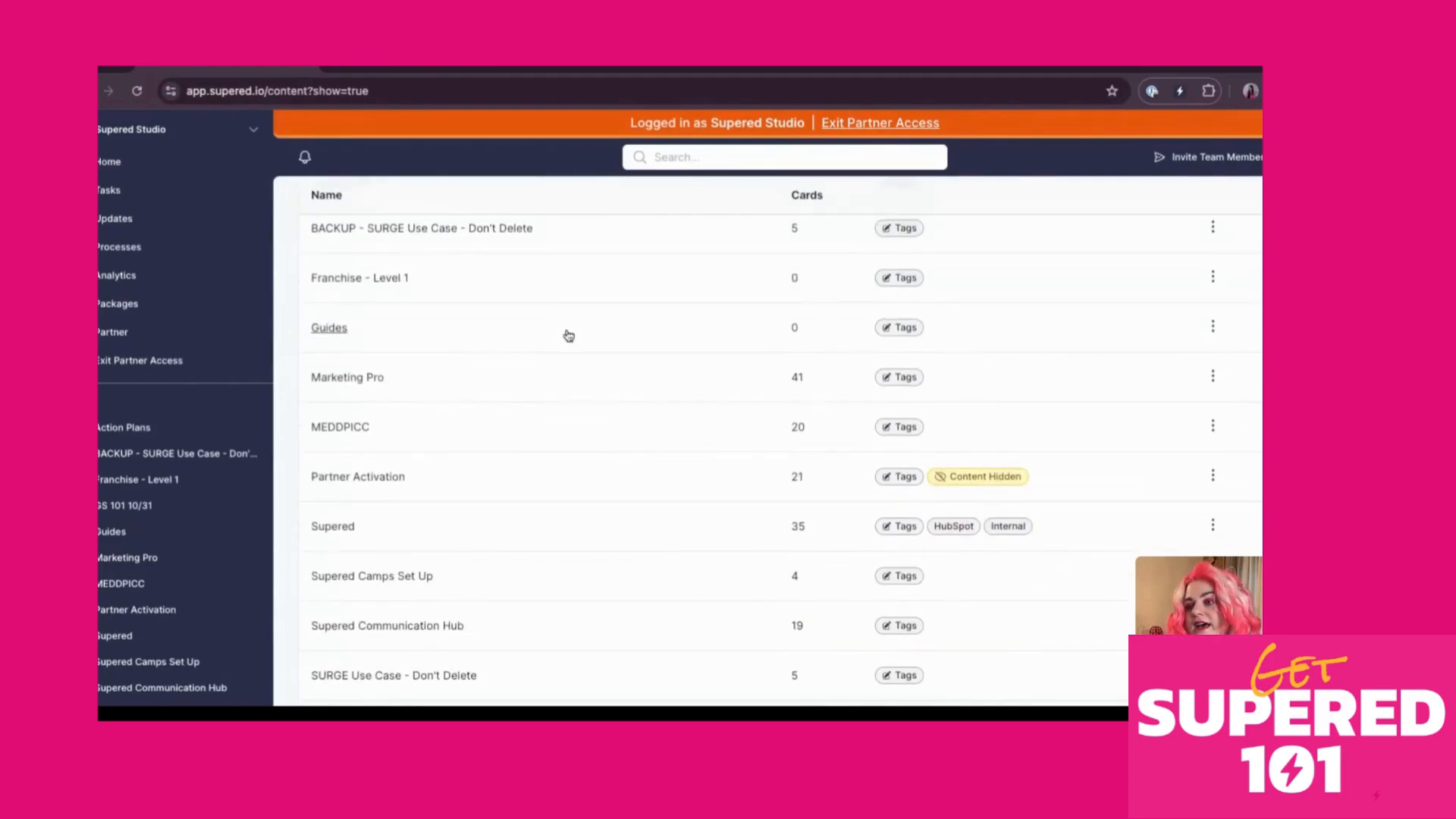
scroll(589, 391, up, 3)
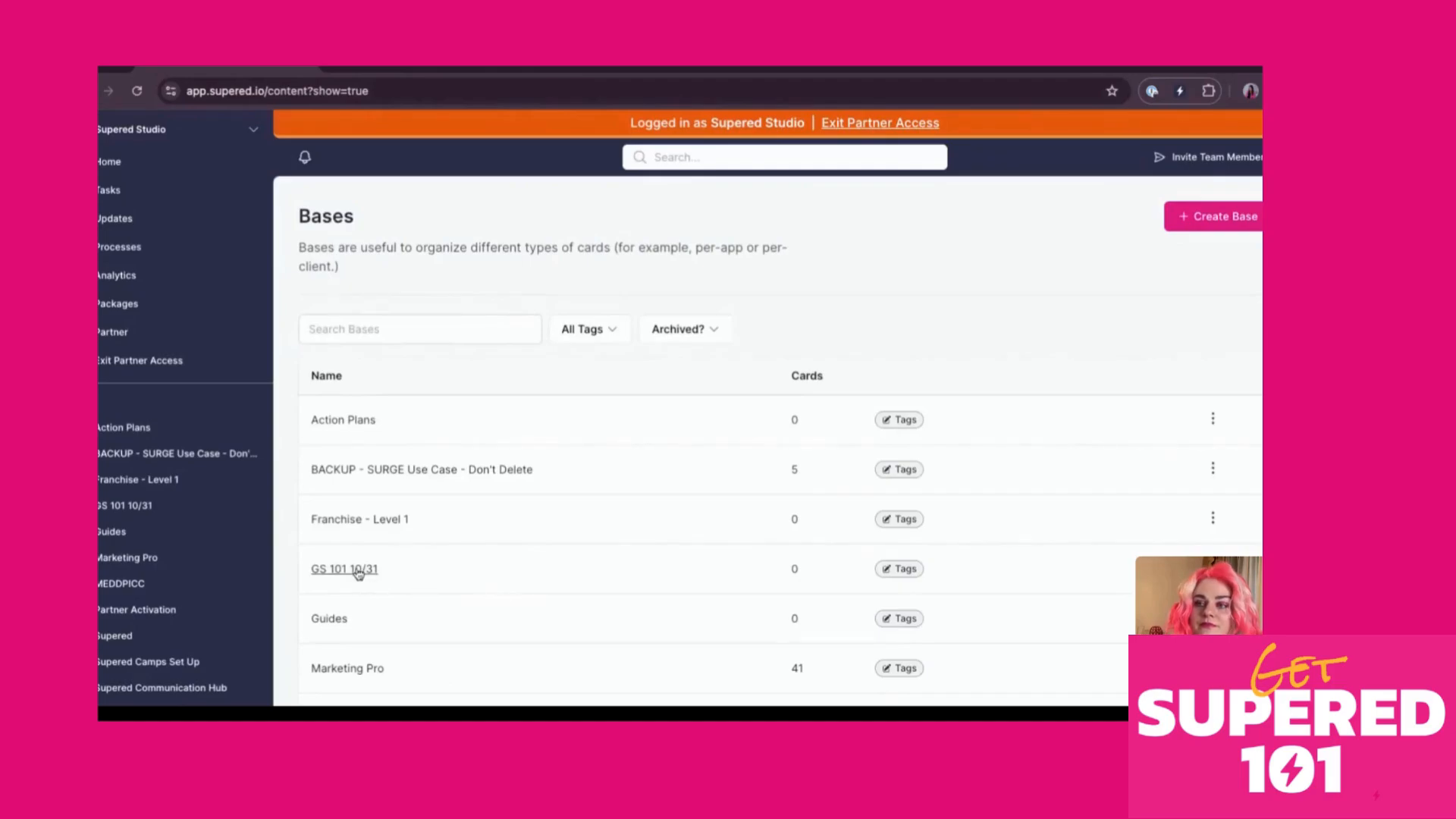
Open the empty GS 101 10/31 base and add a new untitled folder to it
click(359, 574)
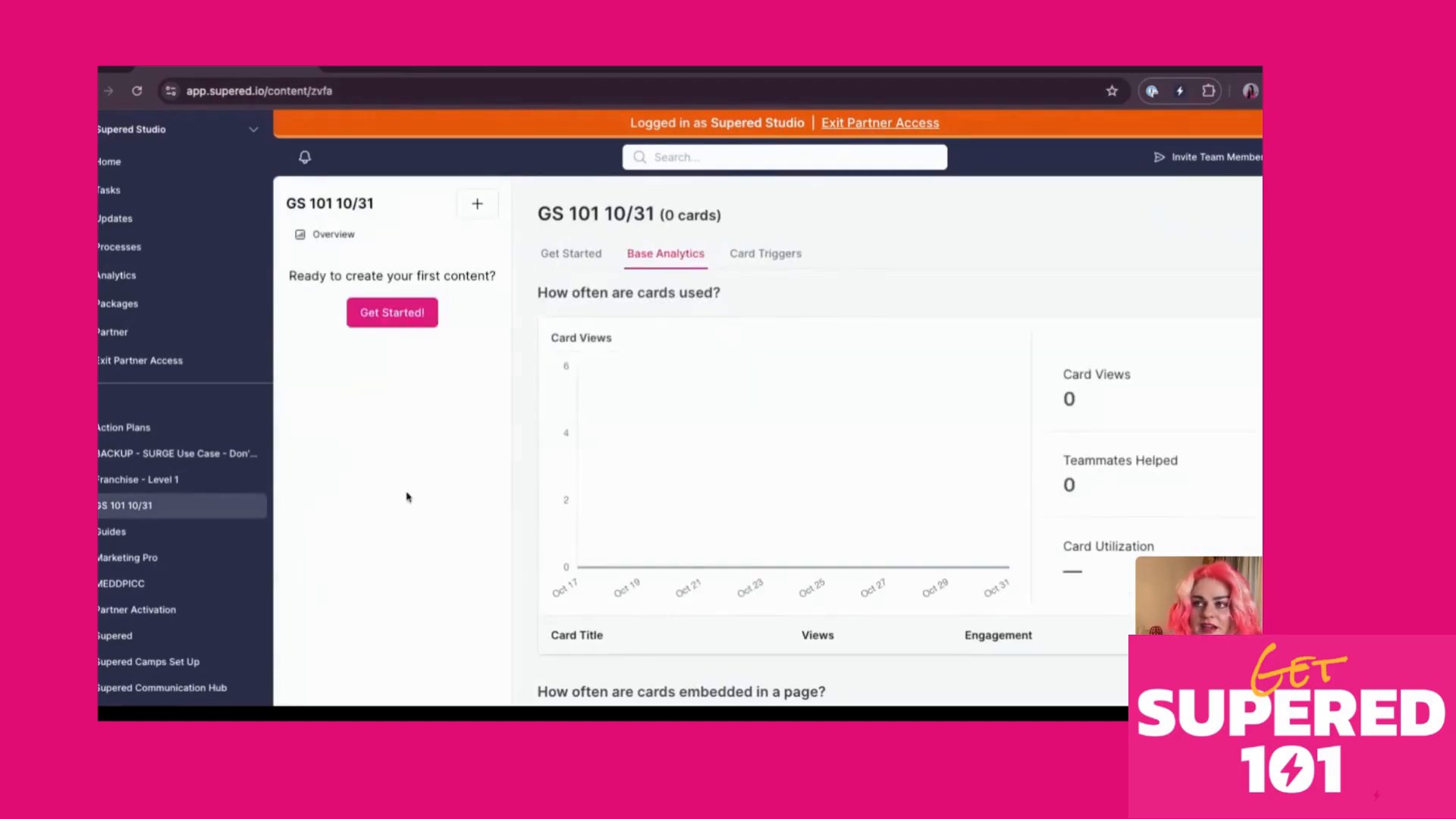
click(476, 215)
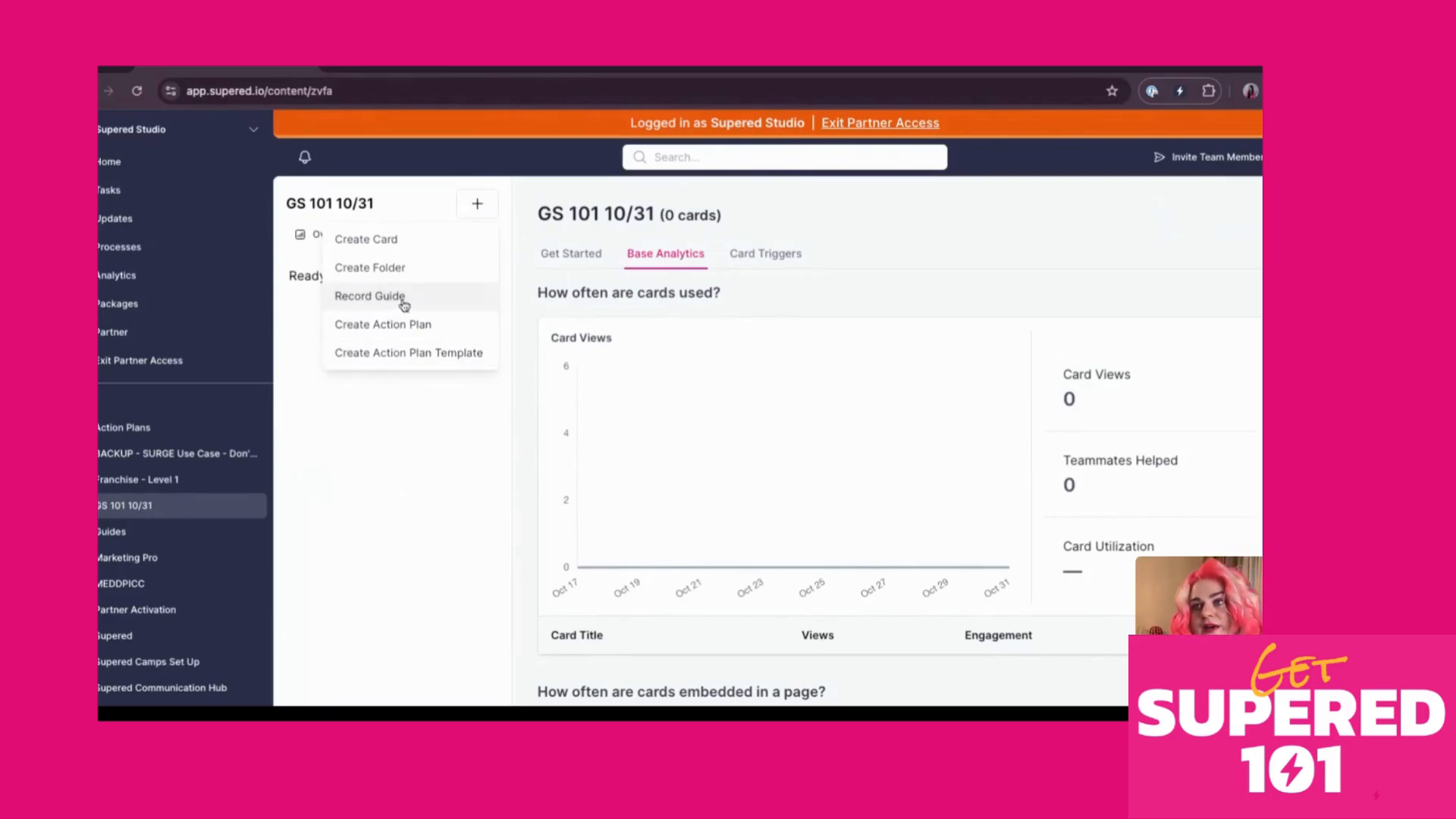
click(400, 268)
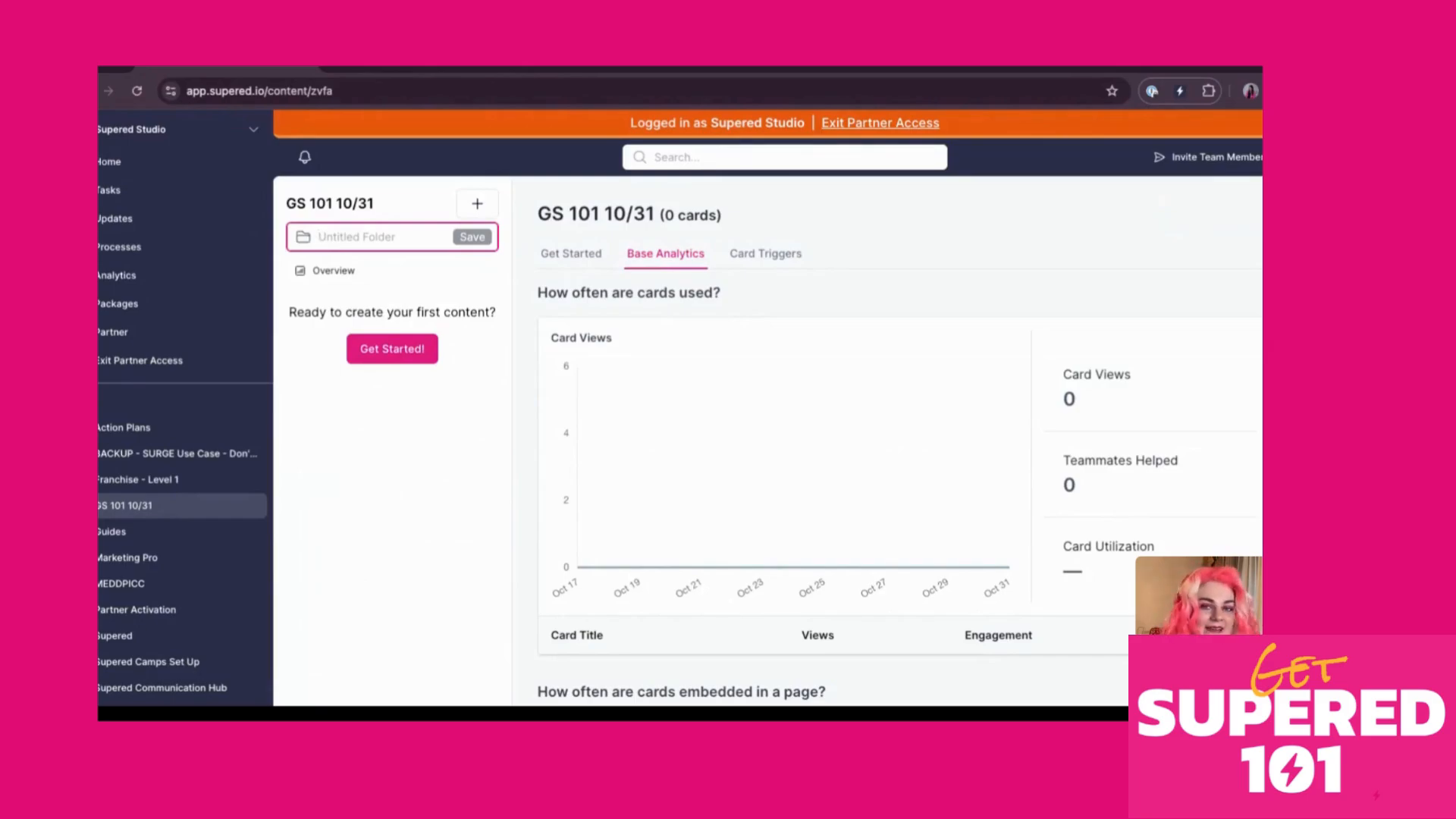
Name the new folder '10/31' and save it in the GS 101 10/31 base
text(10/31)
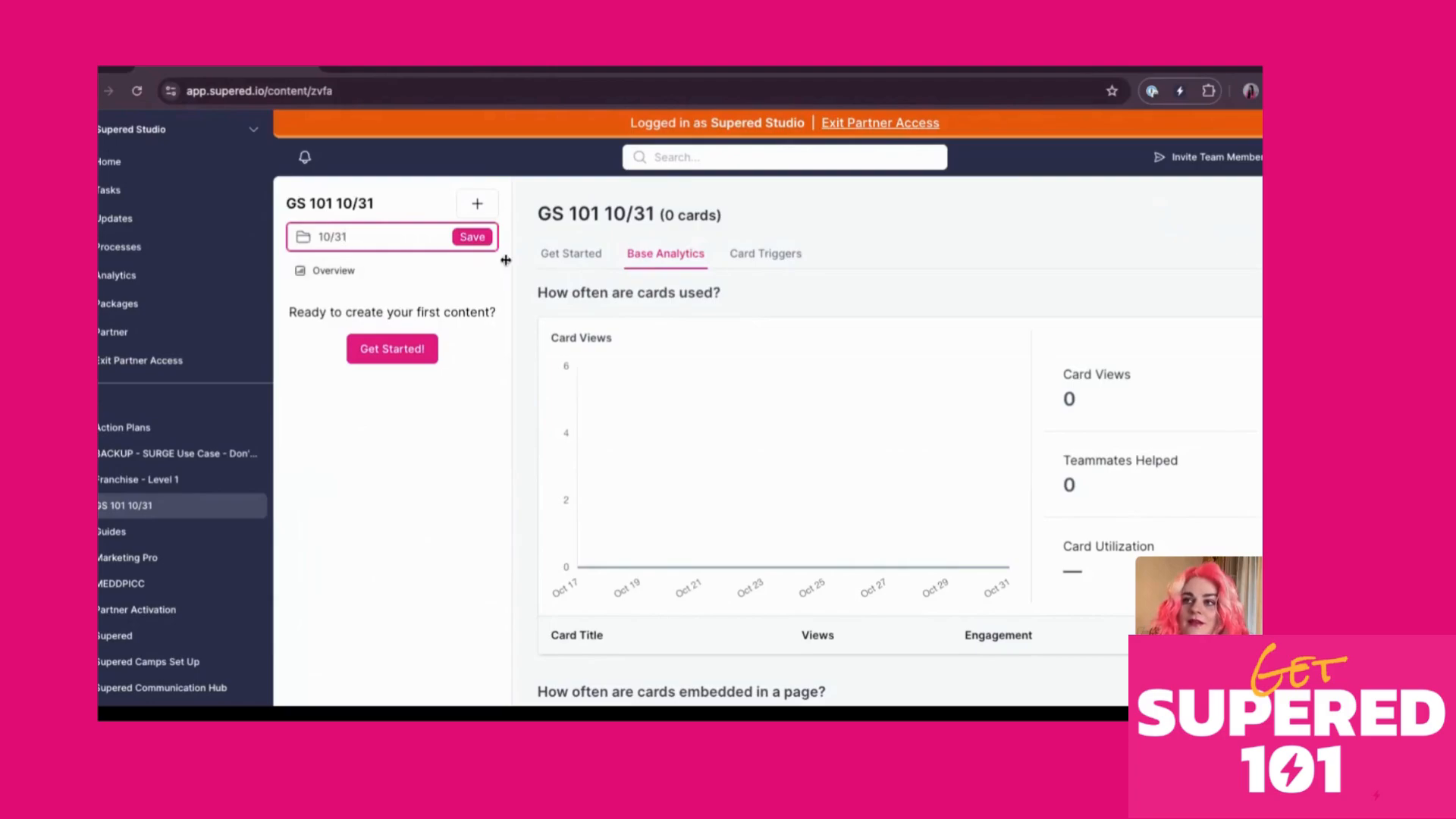
click(471, 238)
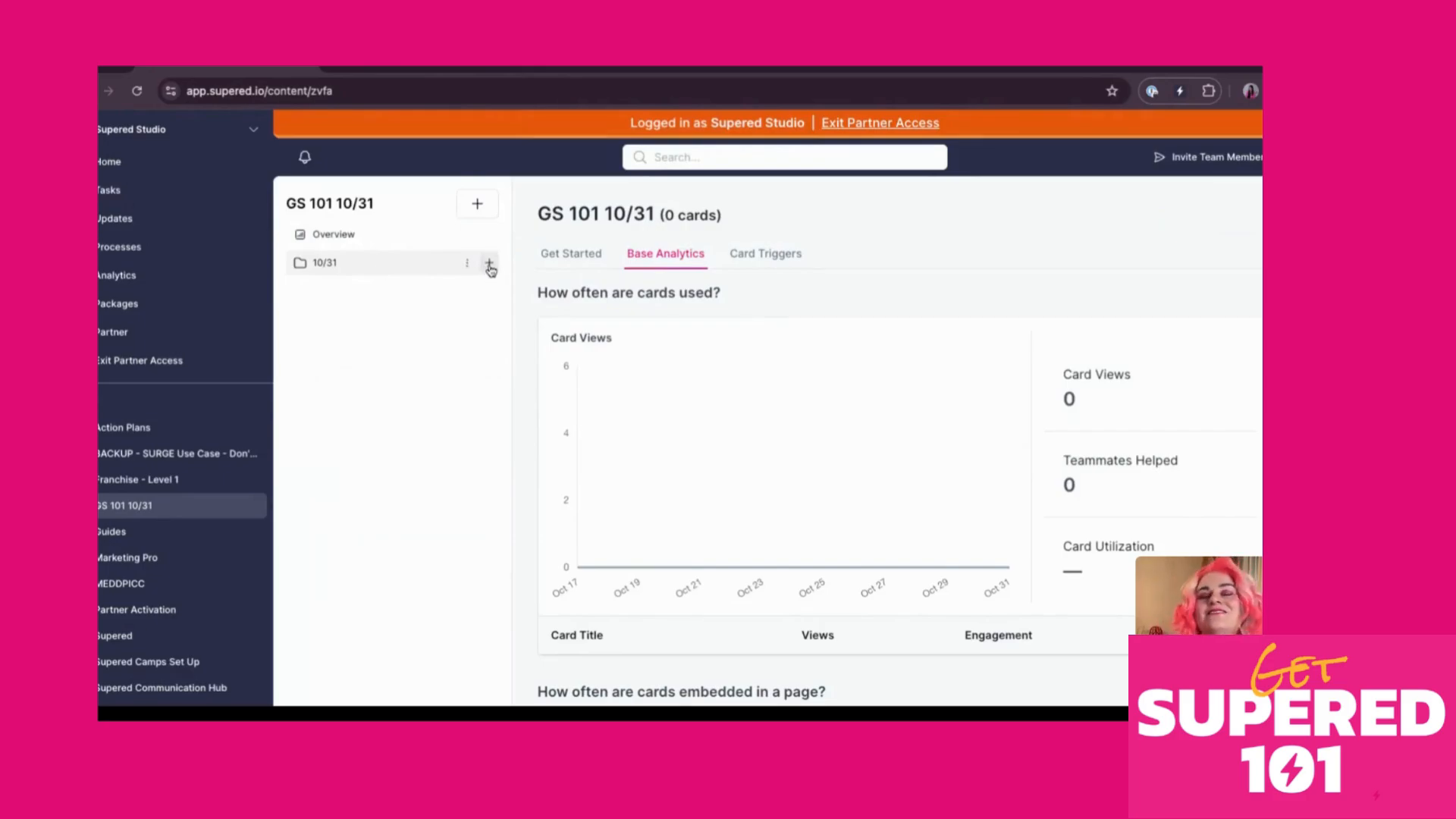
click(489, 265)
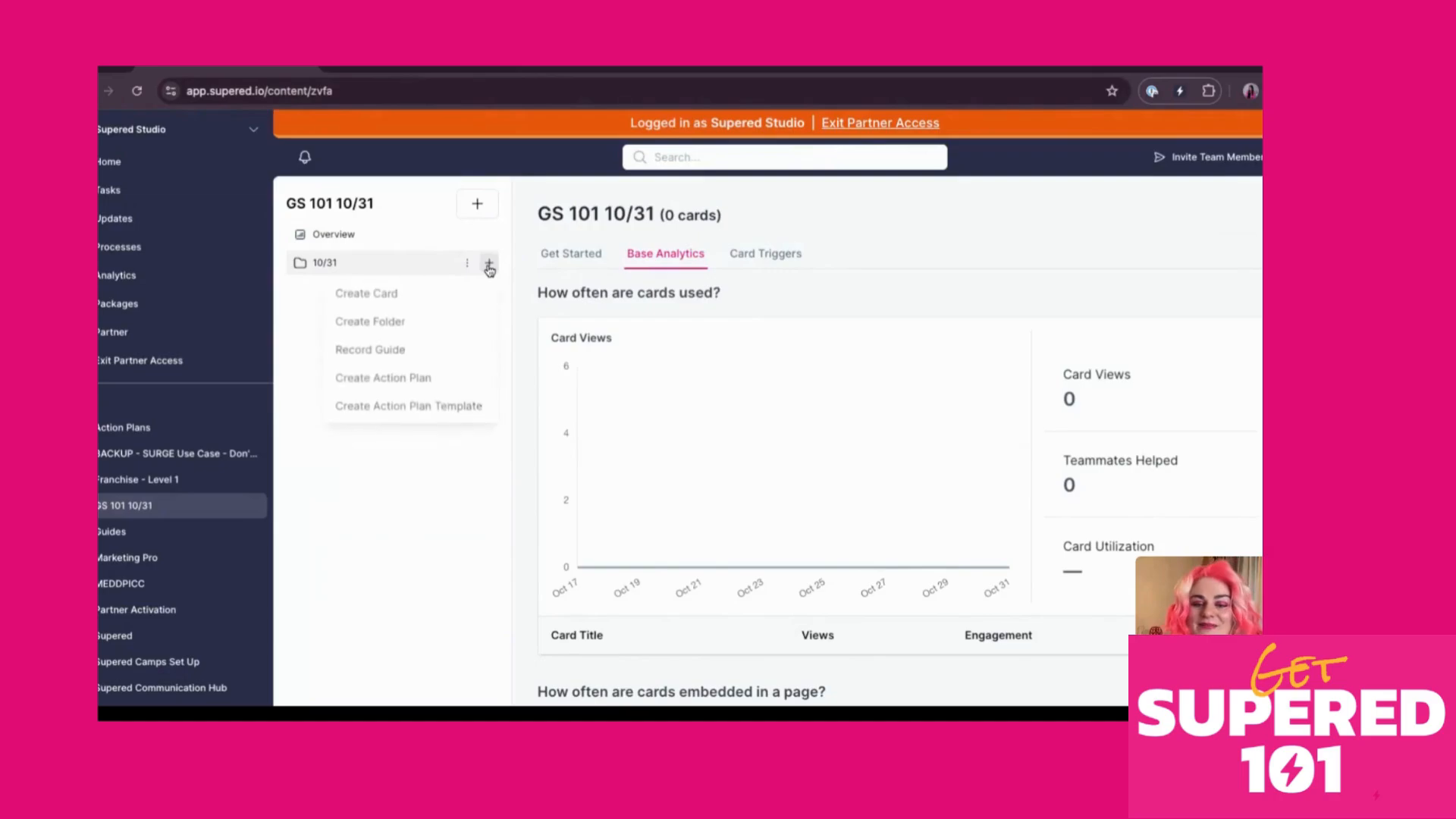
Create a new card titled 'Happy Halloween' in the GS 101 10/31 base
click(478, 206)
click(434, 241)
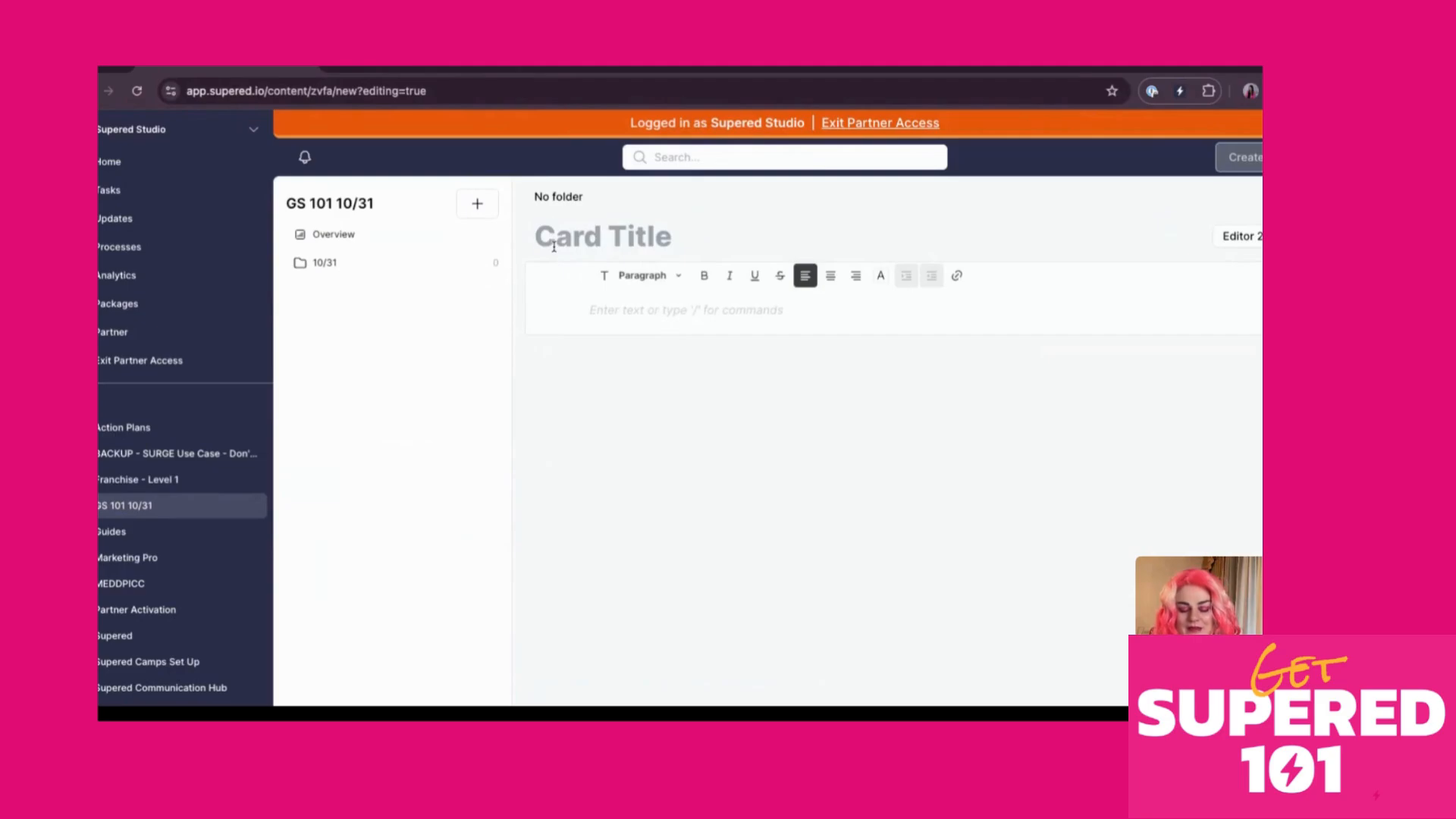
text(Happy Hallowen)
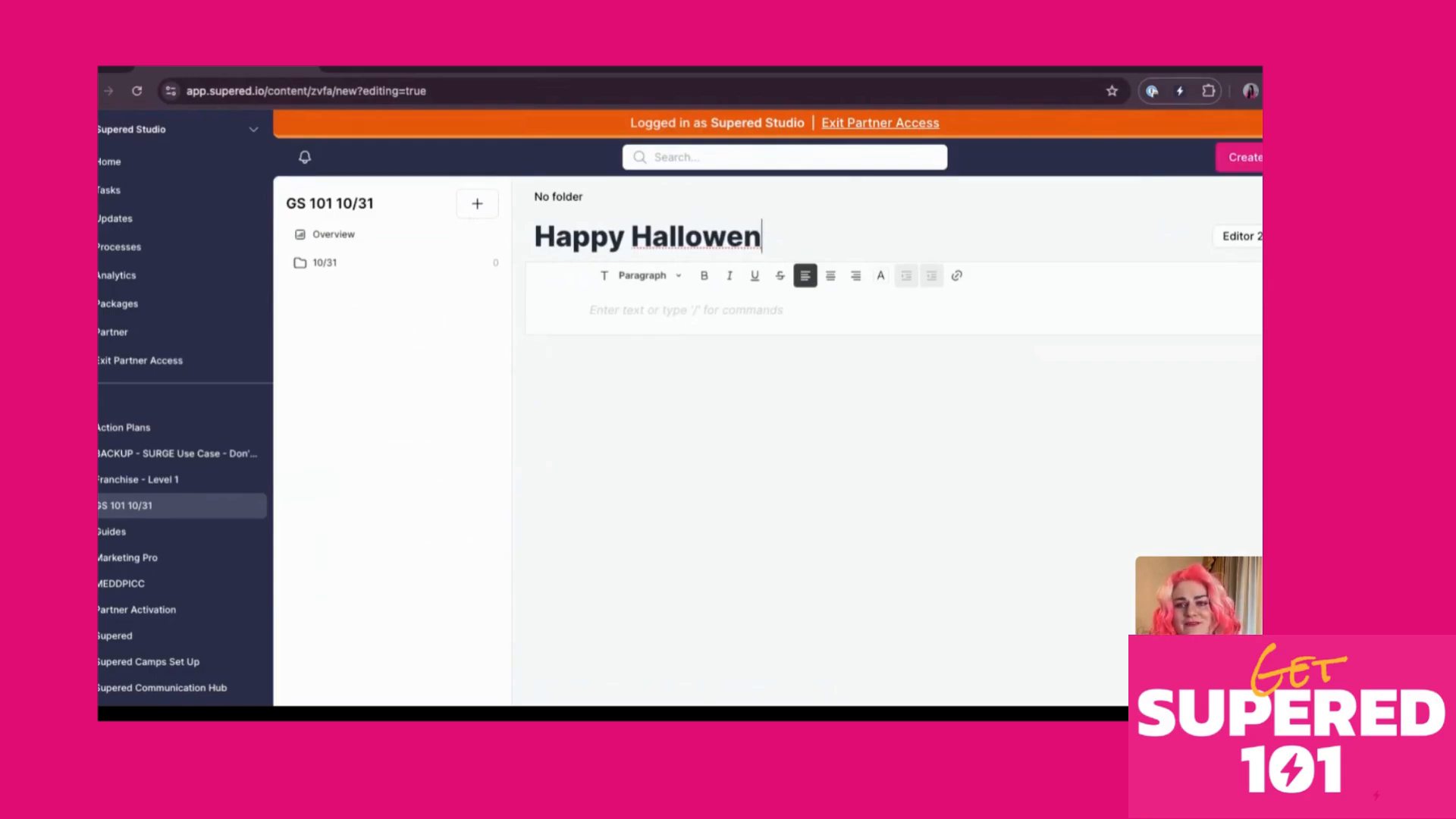
key(BackSpace)
text(en)
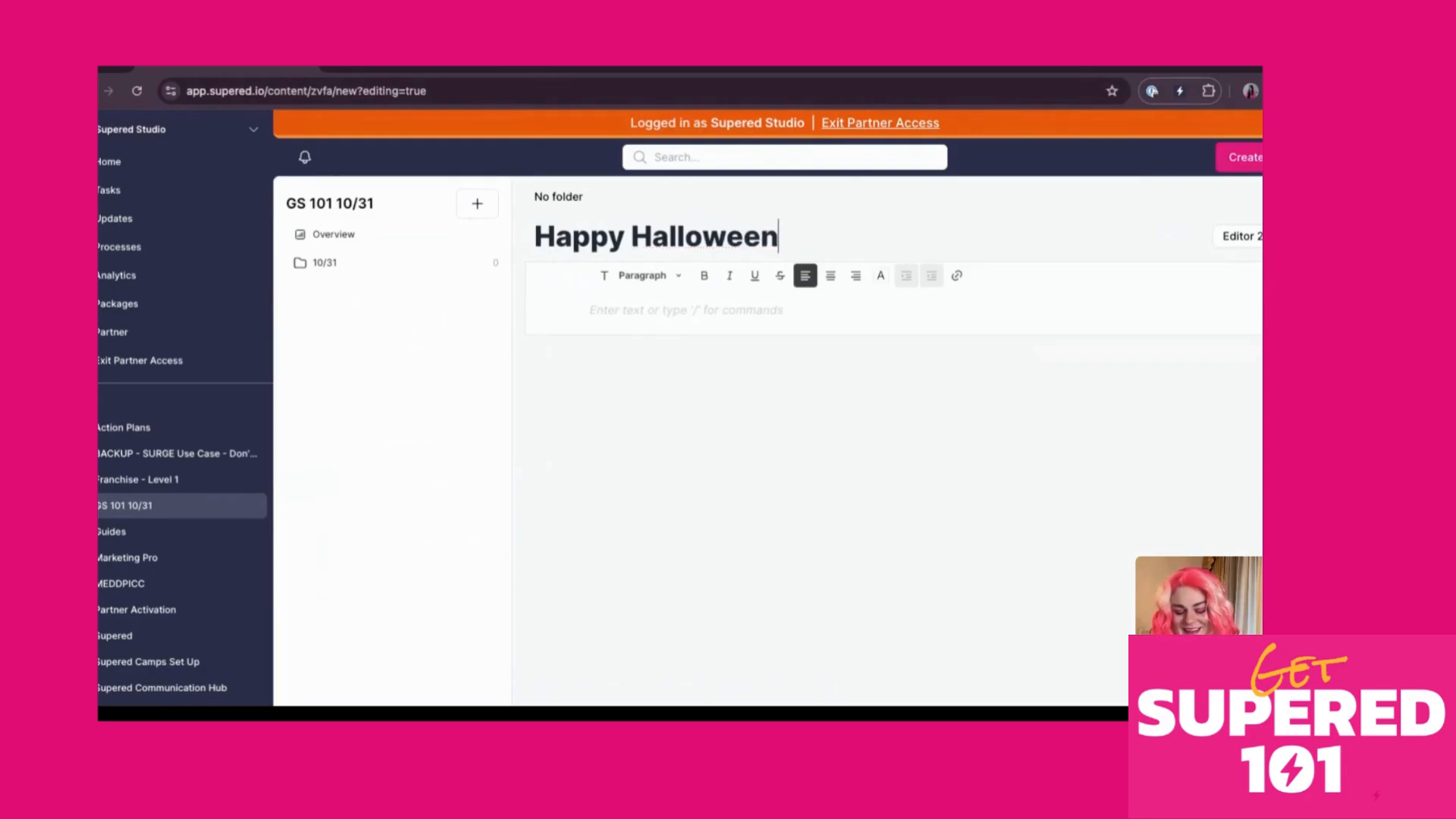
click(621, 317)
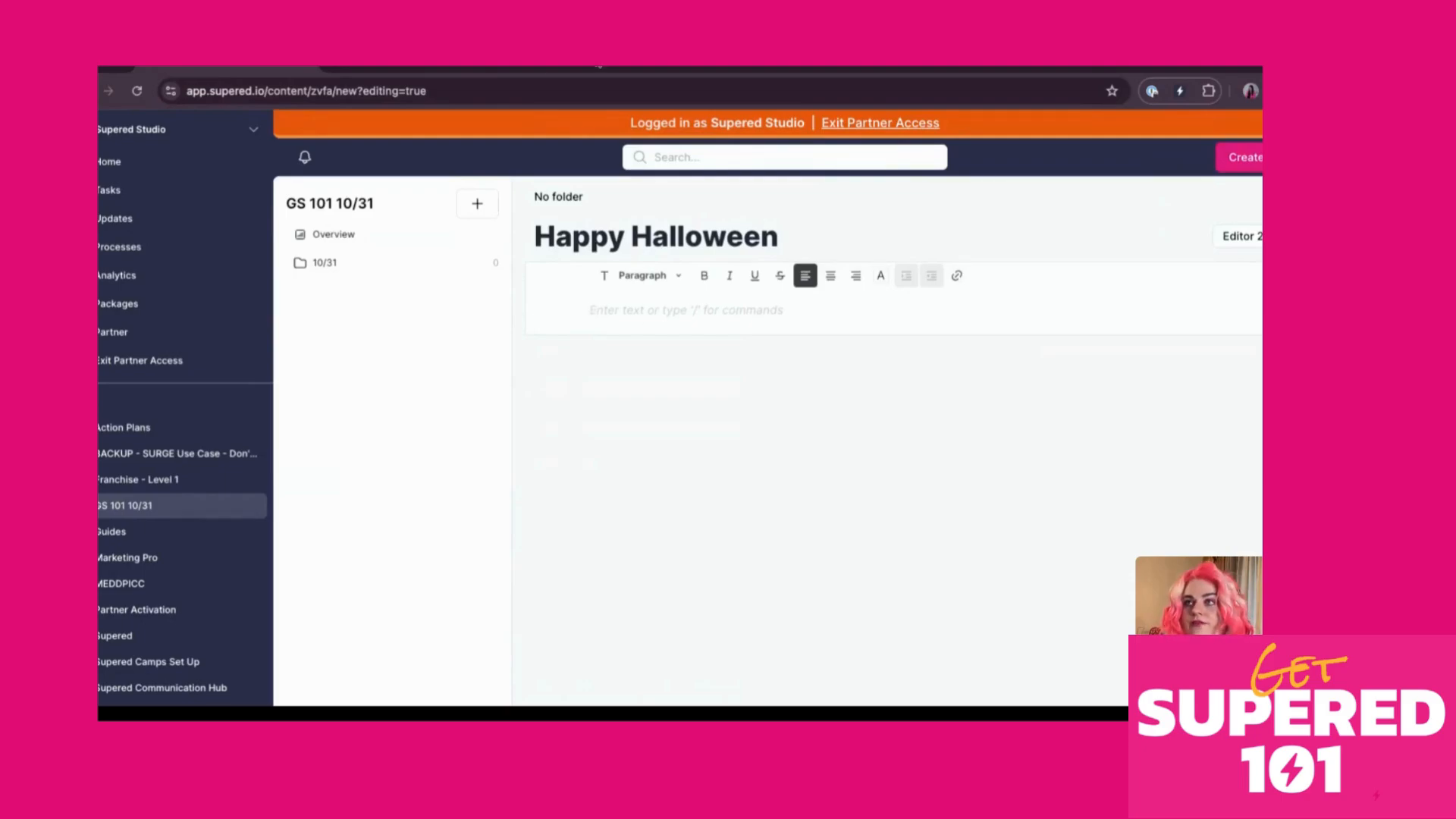
key(super+t)
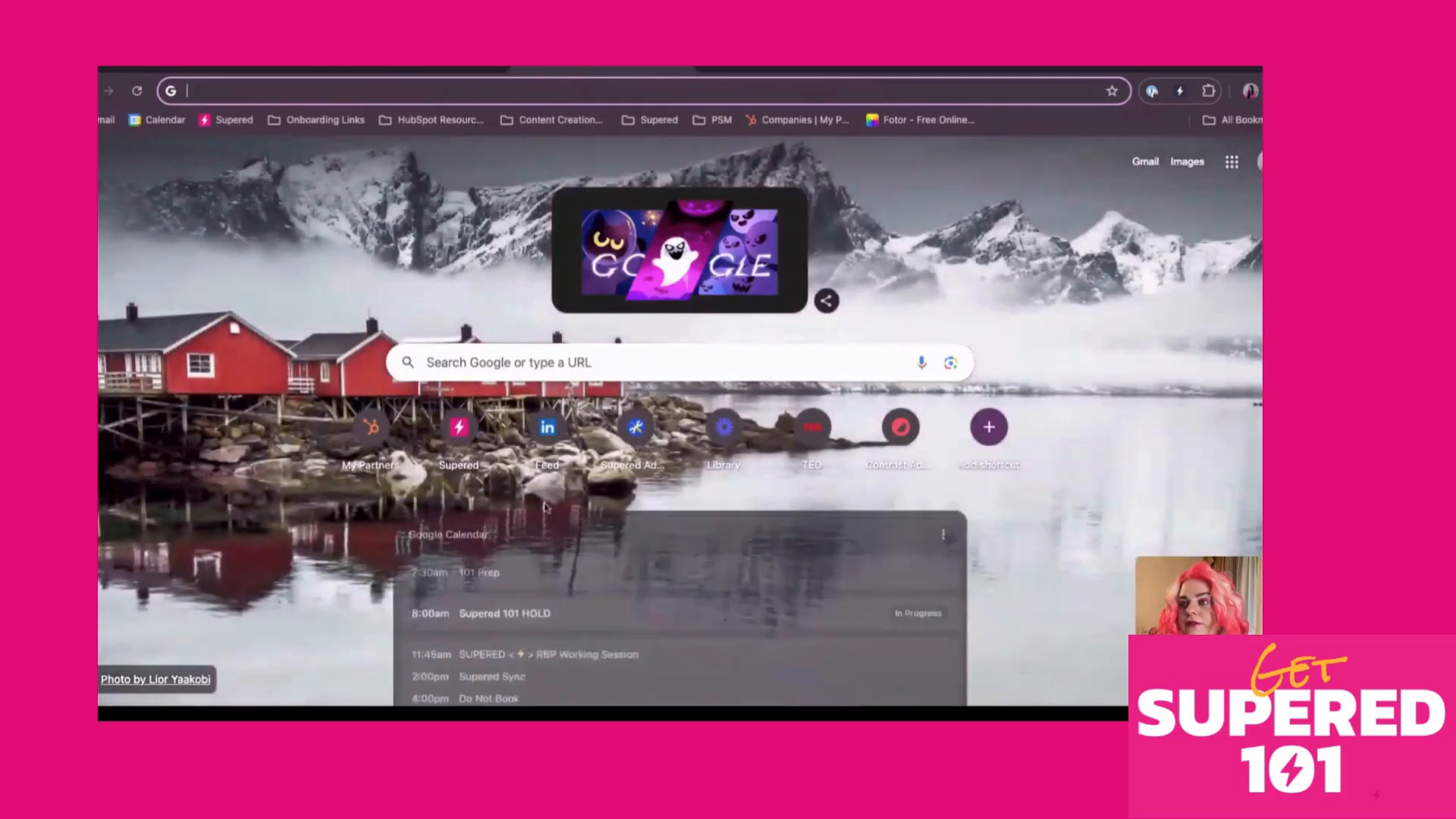
Copy the embed code of the Loom video 'Exciting Updates for Subird Package Builder!'
click(724, 434)
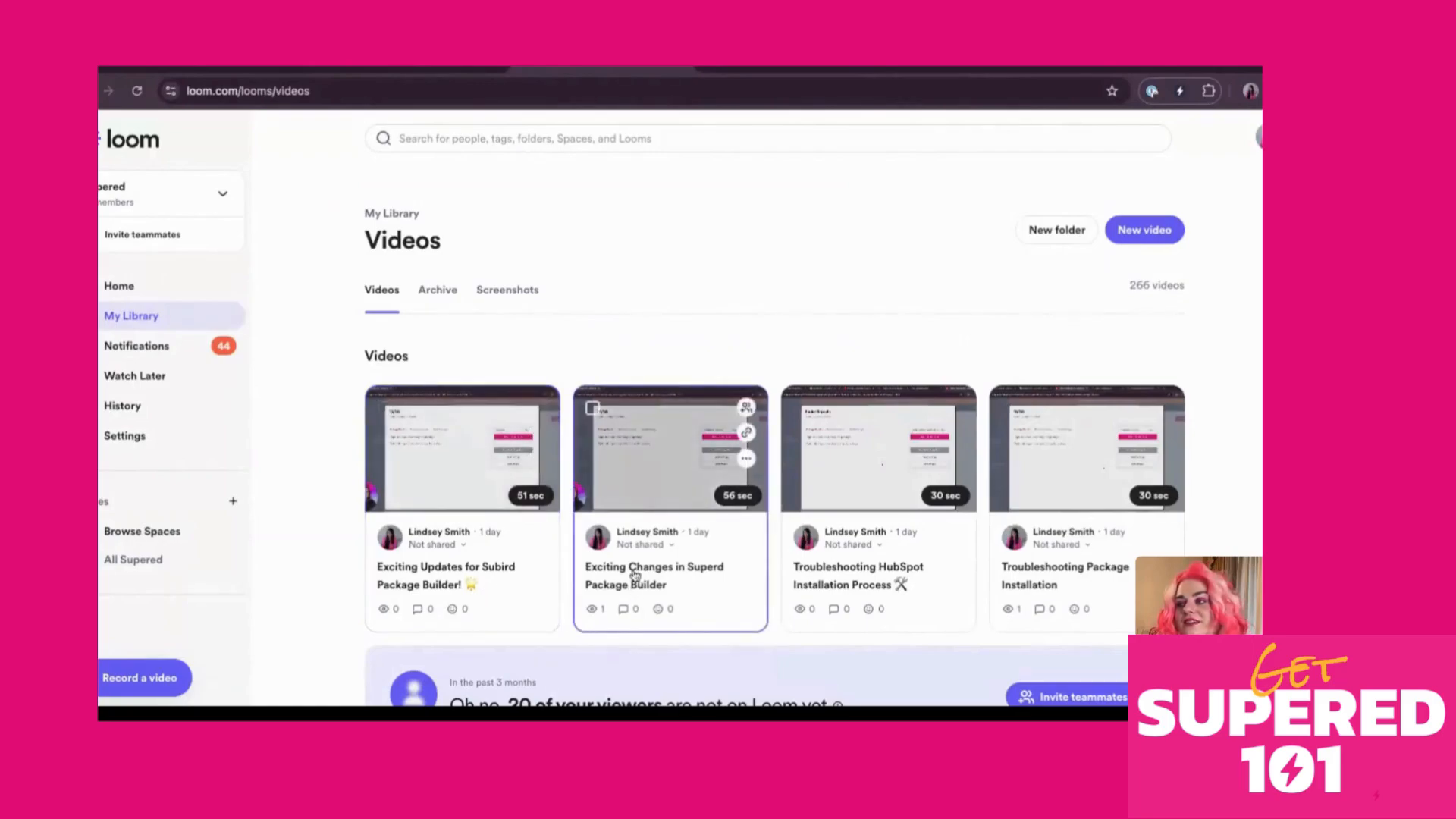
click(508, 580)
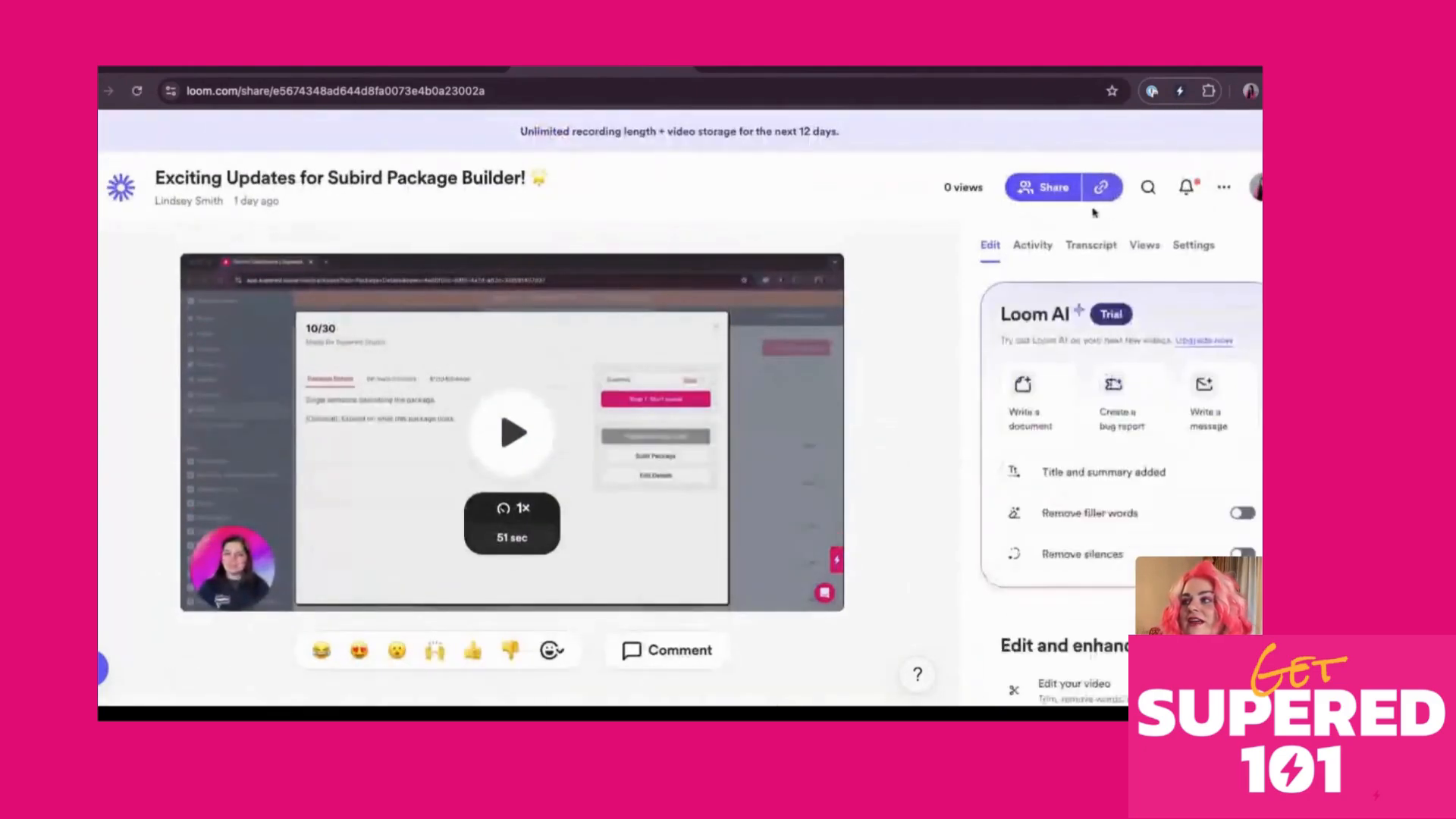
click(1224, 186)
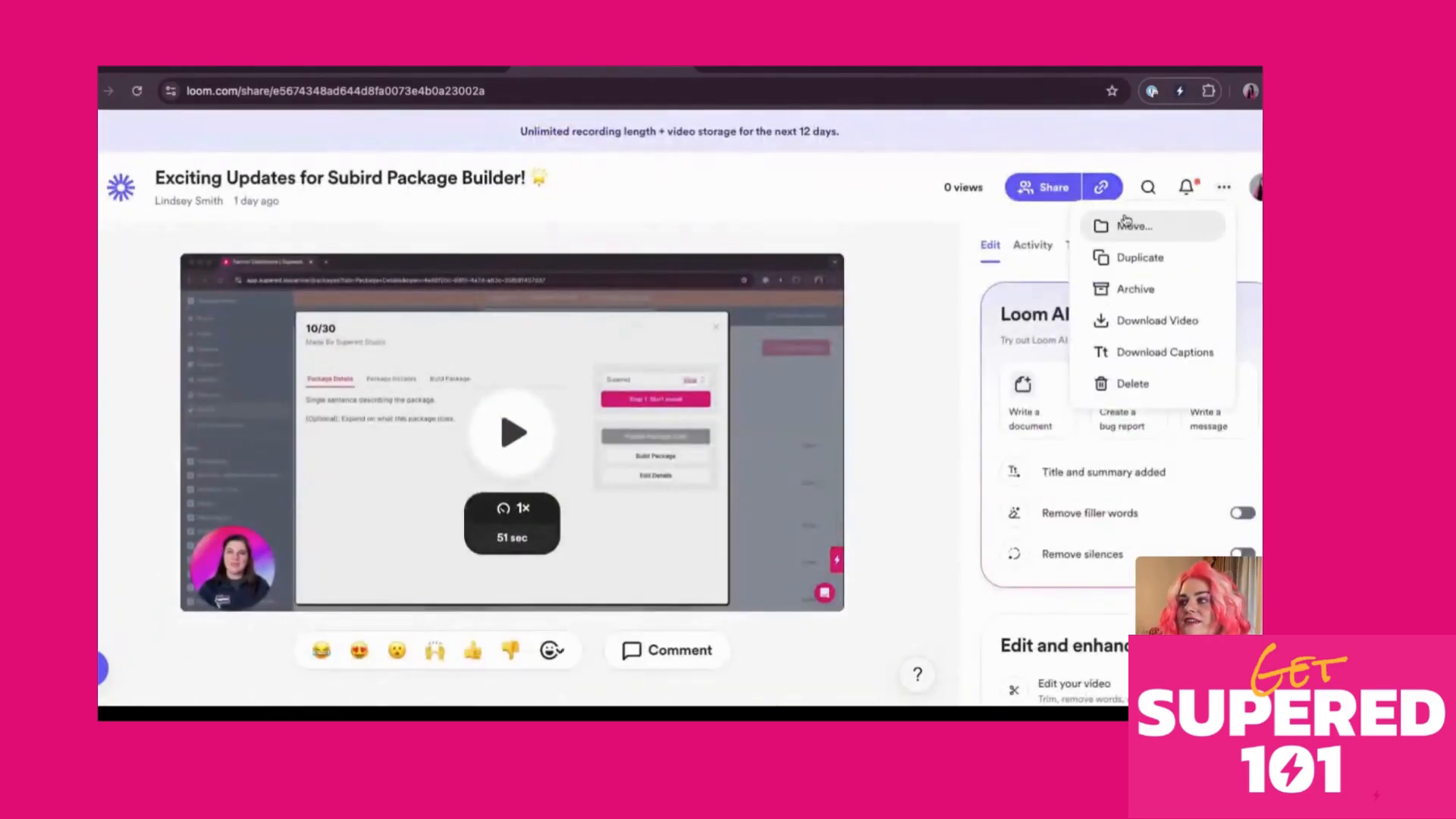
click(1043, 187)
click(596, 198)
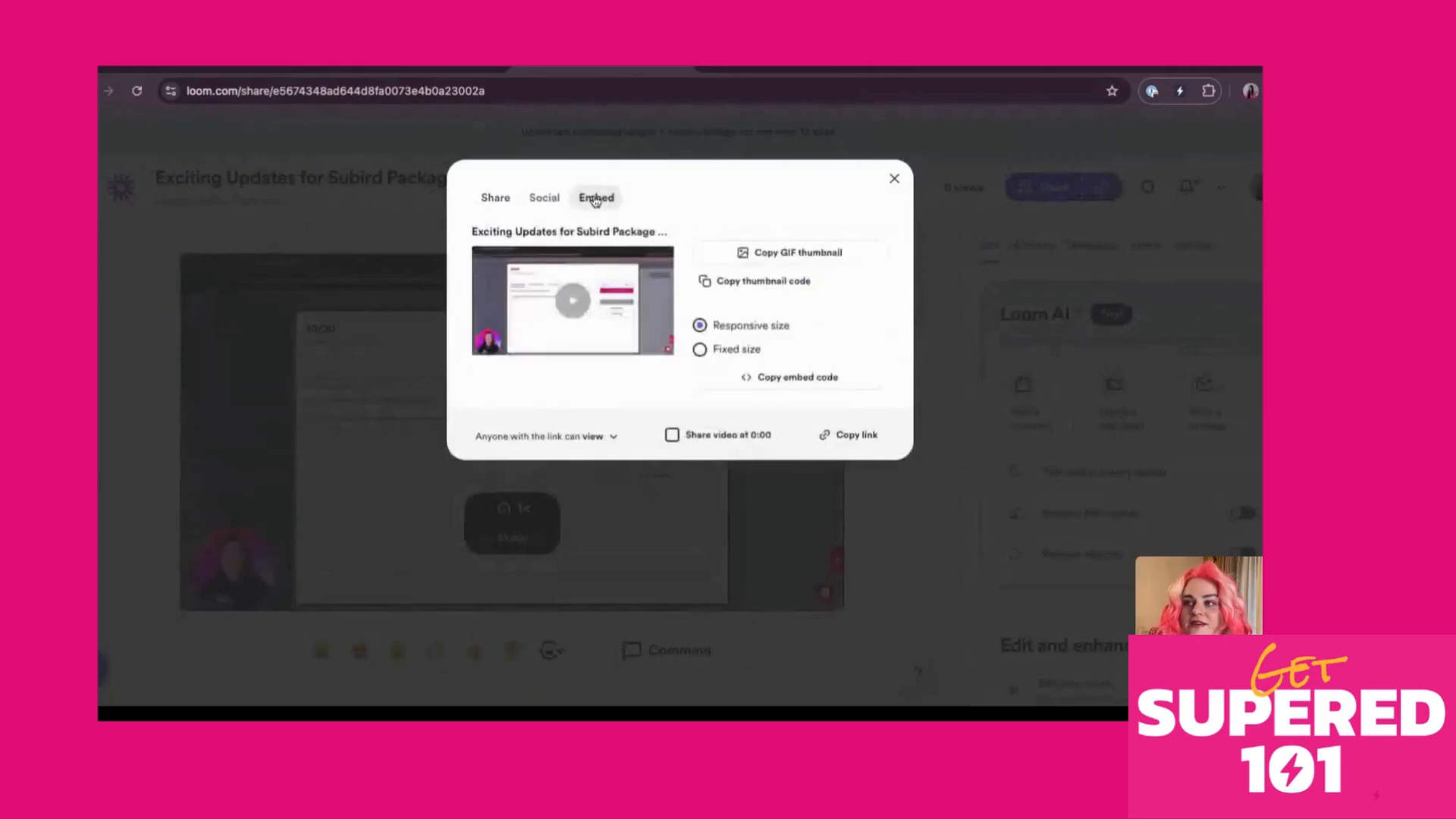
click(772, 383)
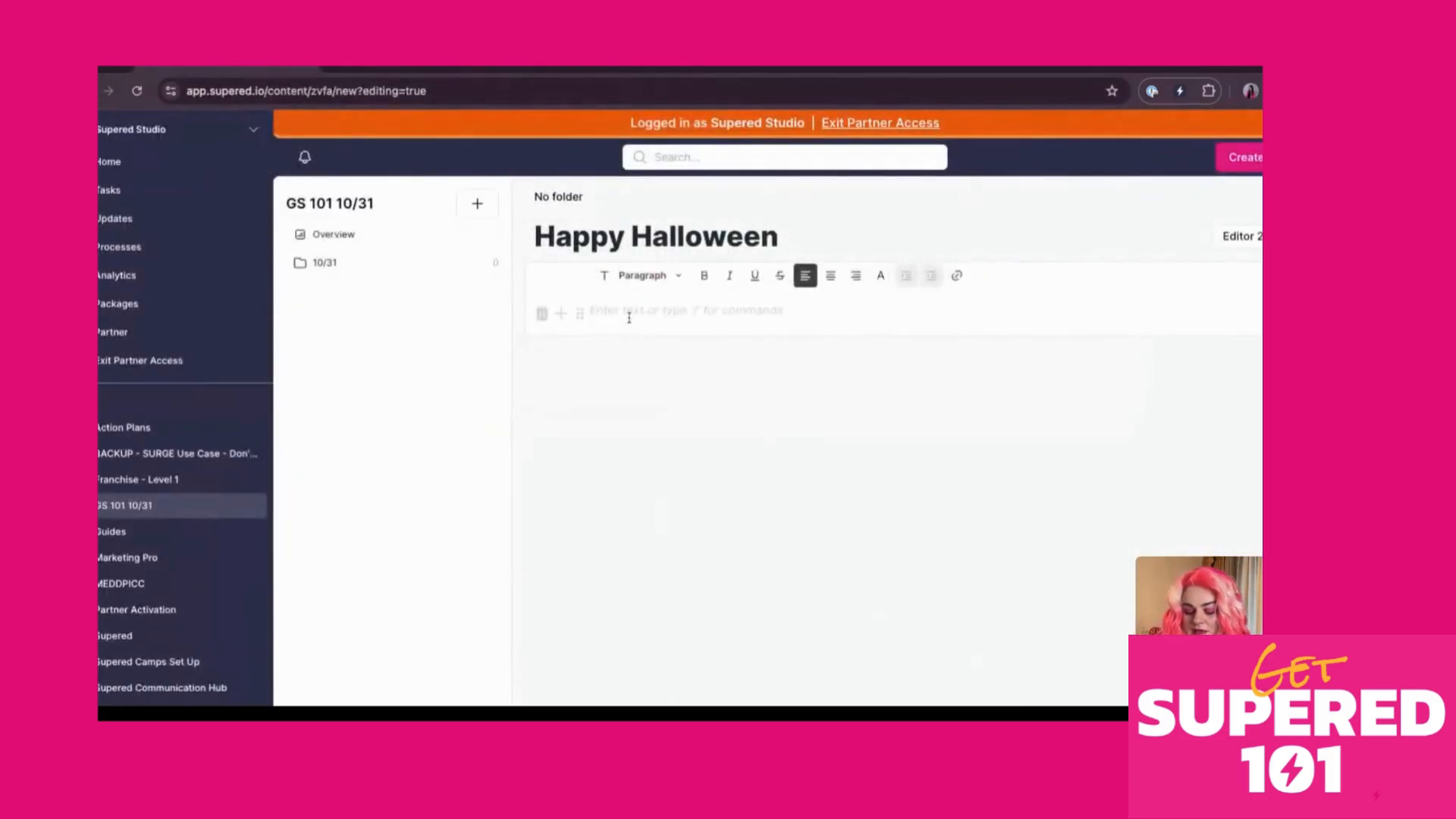
Insert an Iframe block into the Happy Halloween card body via the /if block menu
click(629, 318)
text(/)
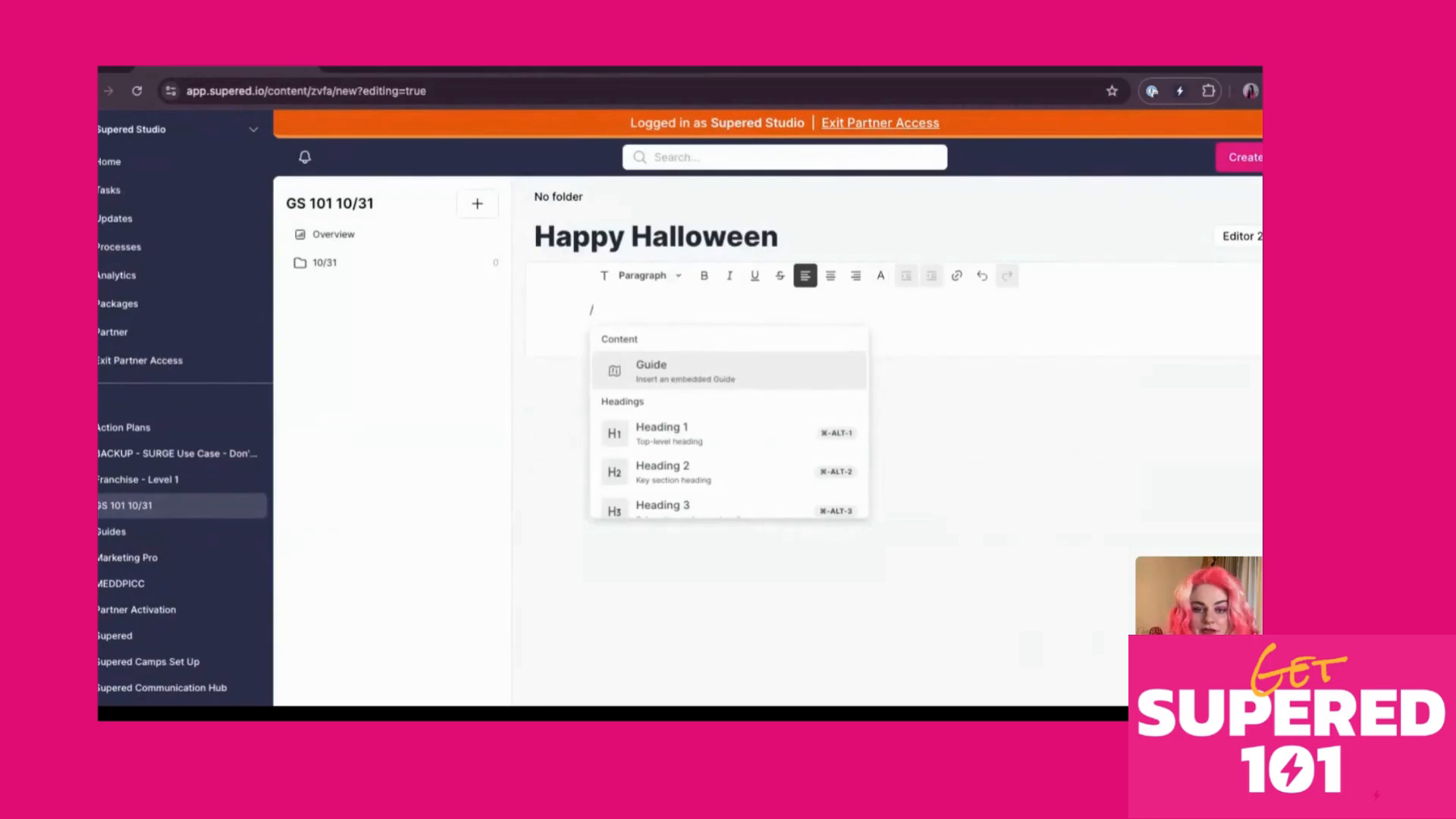
key(Down)
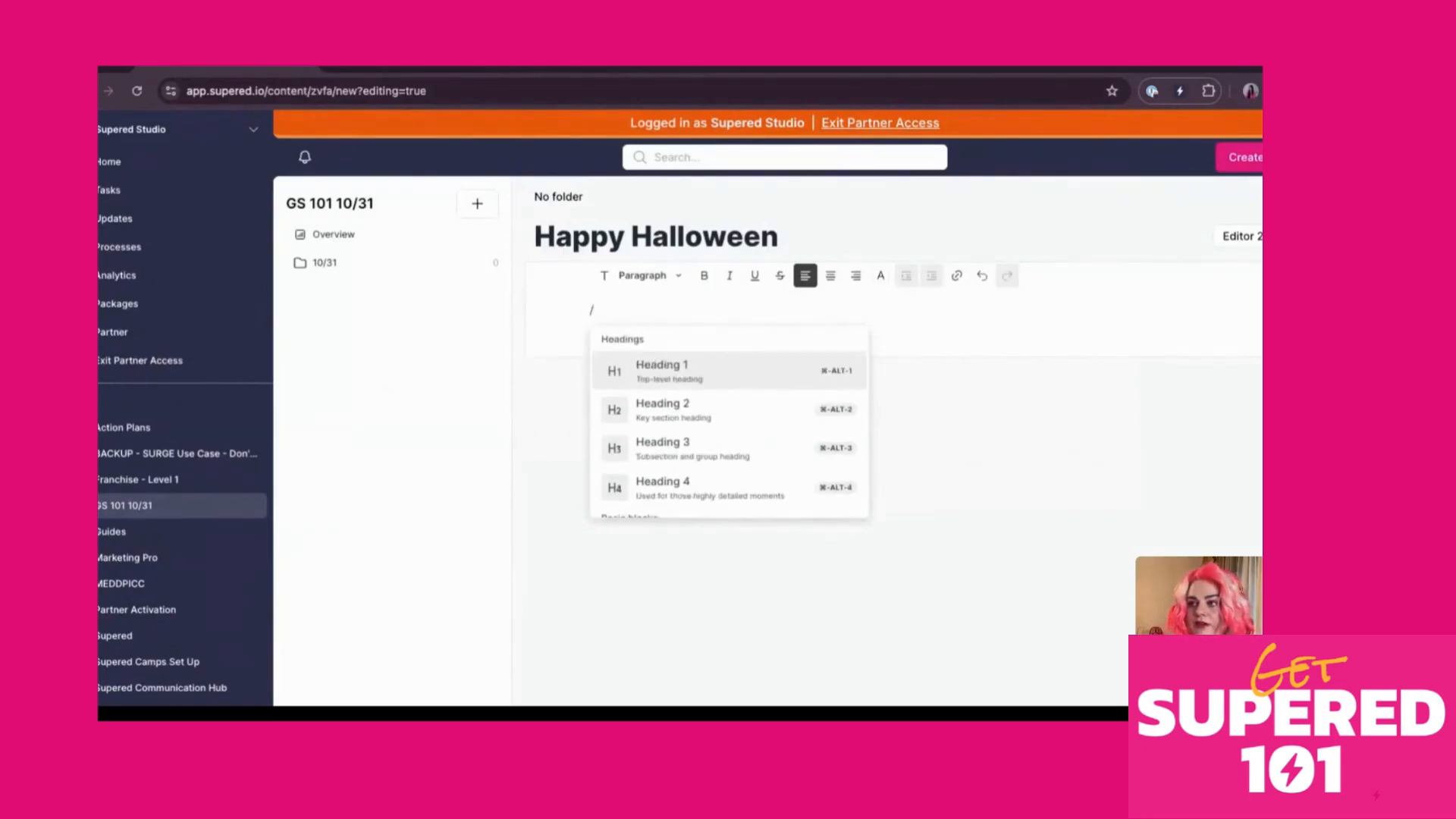
text(if)
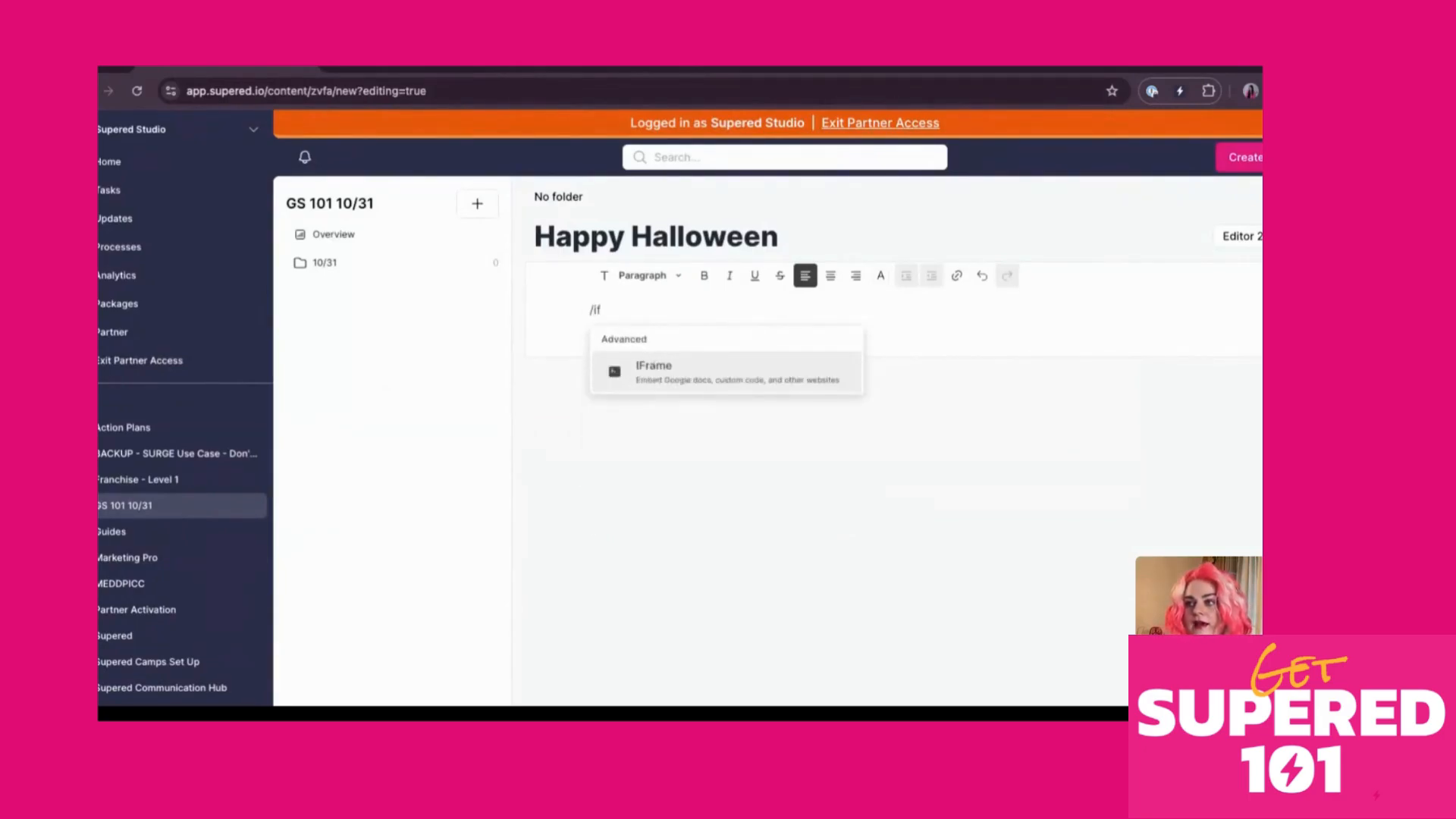
click(709, 390)
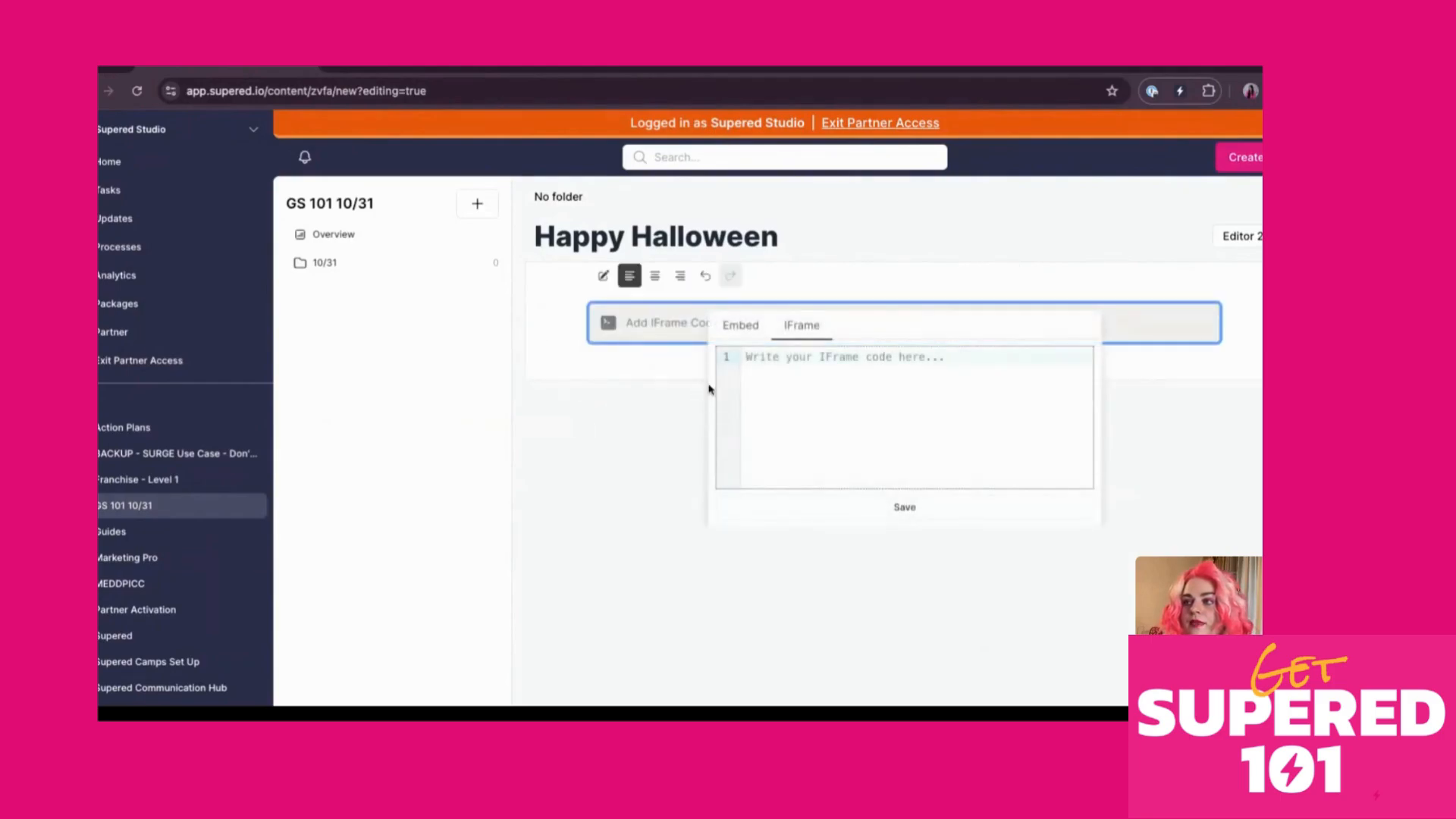
Paste the Loom embed code into the IFrame block and save it to show the video
key(ctrl+v)
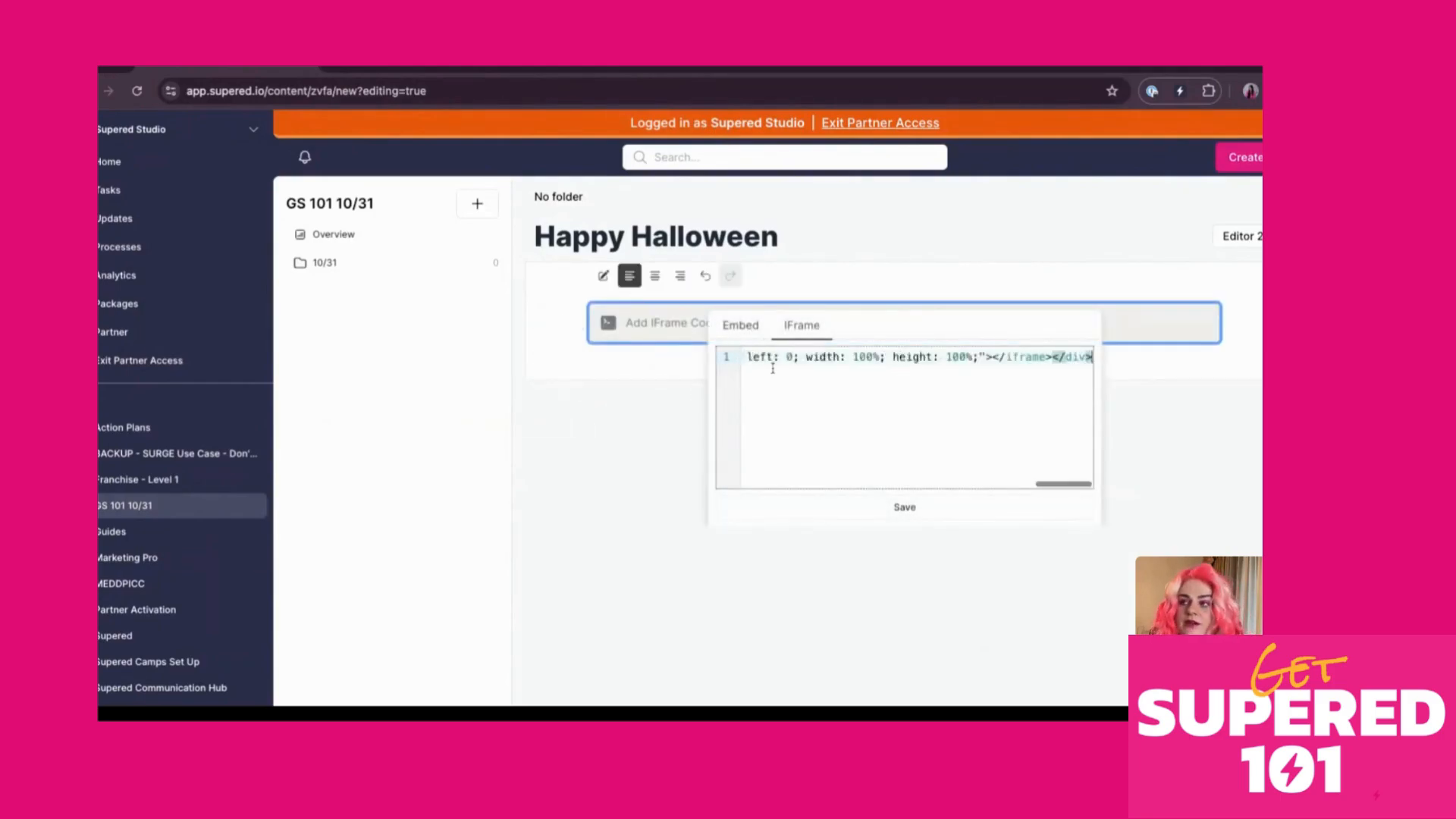
scroll(941, 443, down, 3)
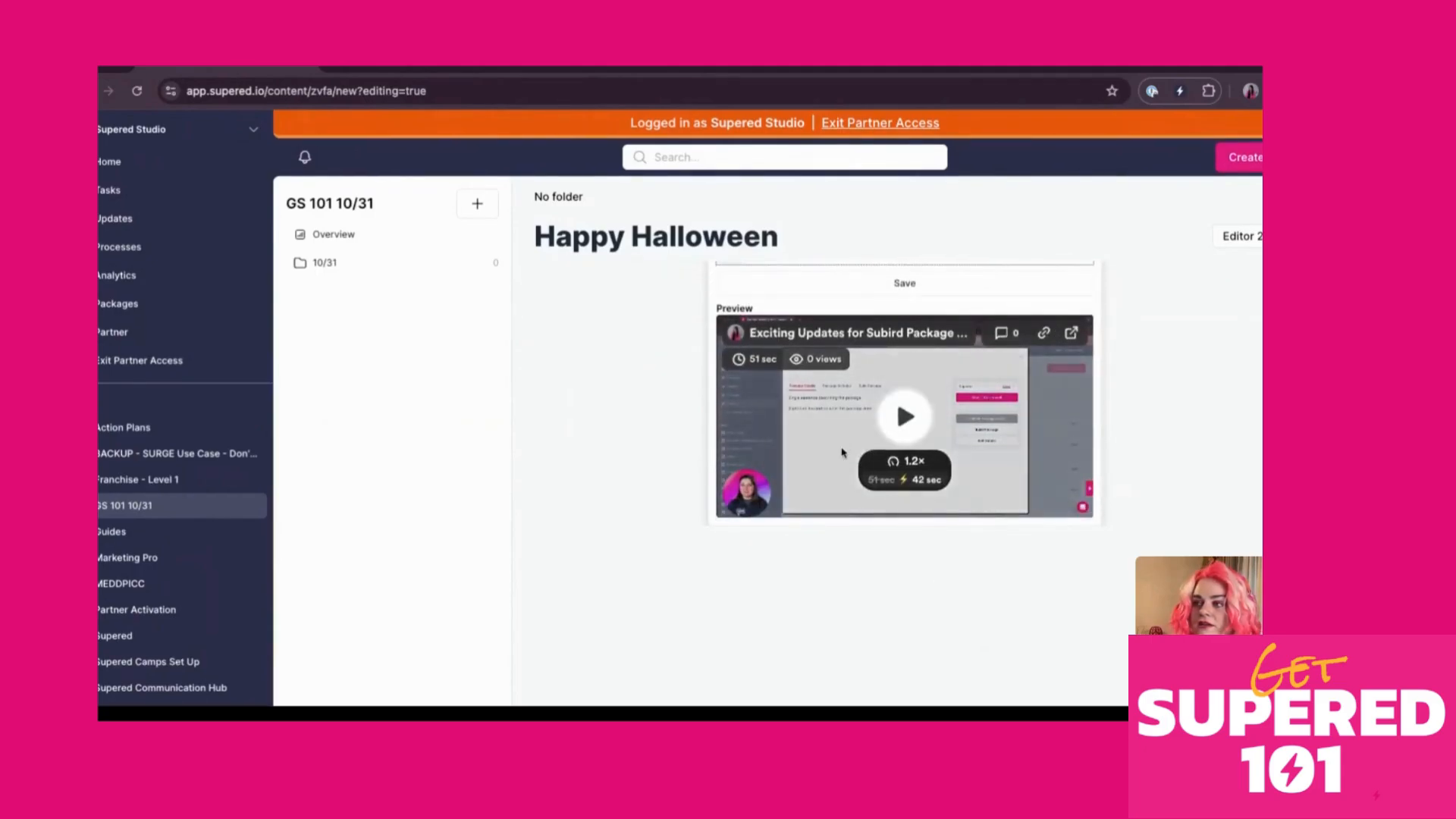
scroll(842, 452, up, 3)
scroll(842, 453, down, 3)
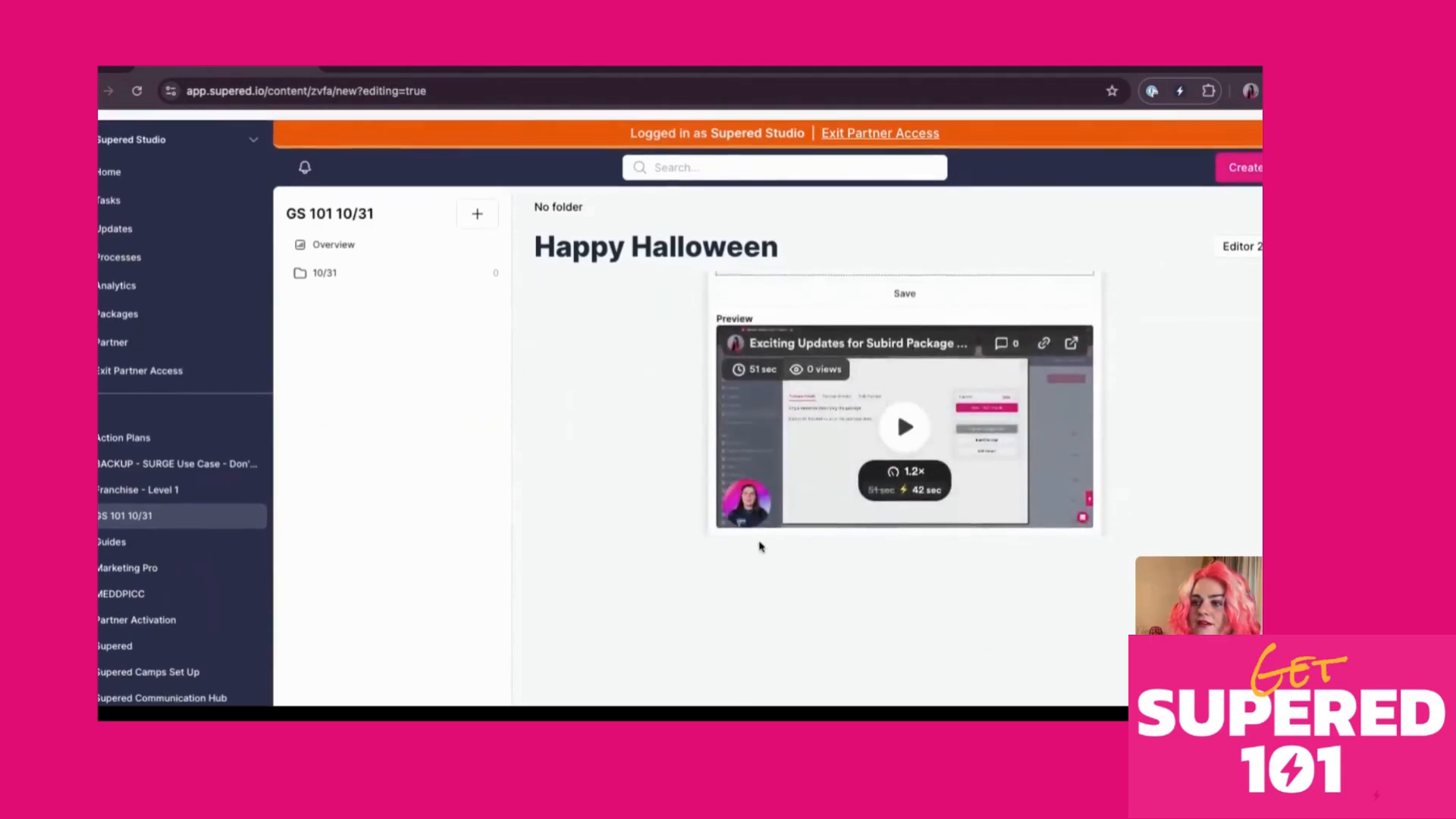
scroll(760, 546, up, 3)
scroll(865, 466, down, 3)
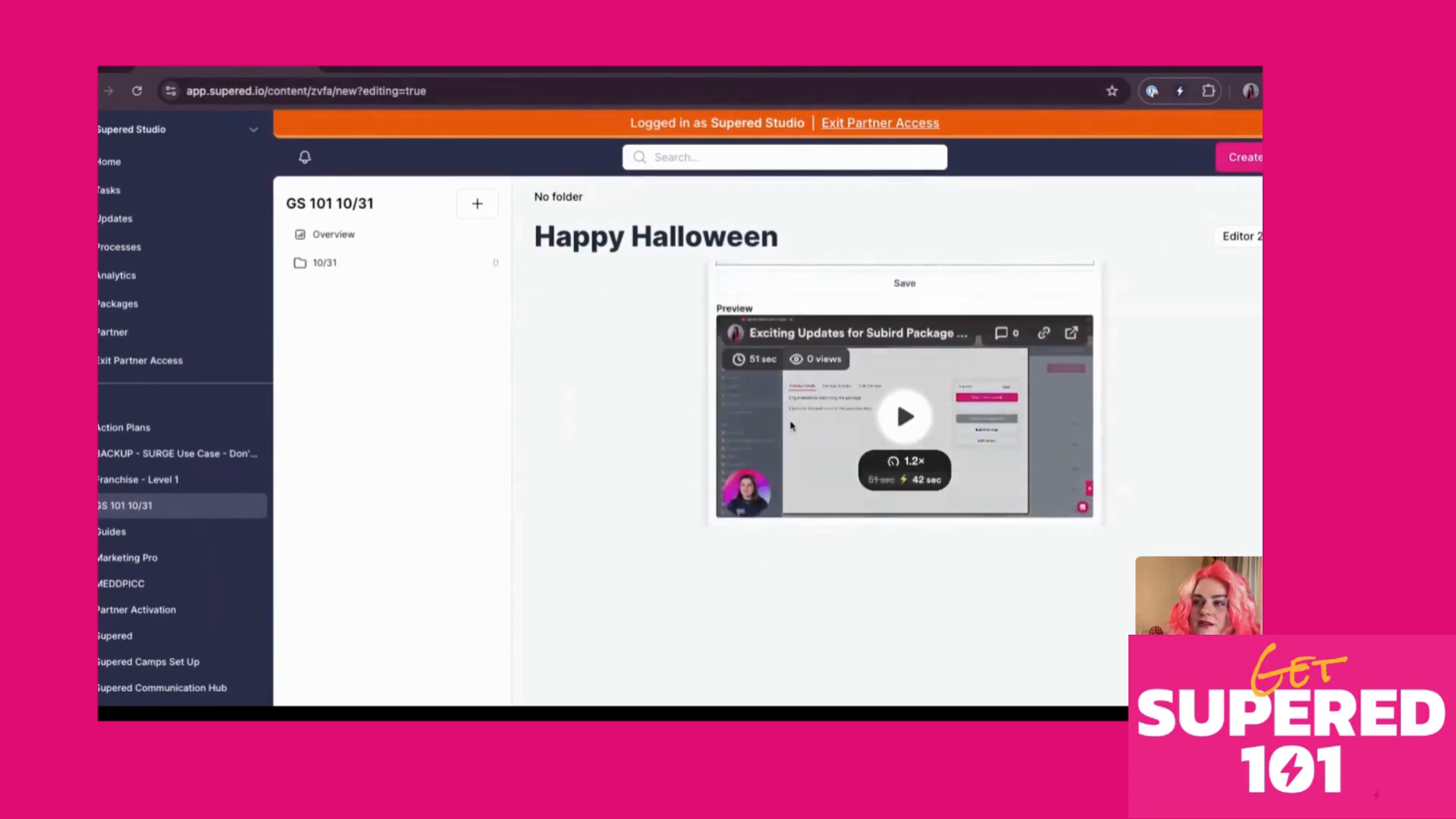
scroll(793, 424, up, 2)
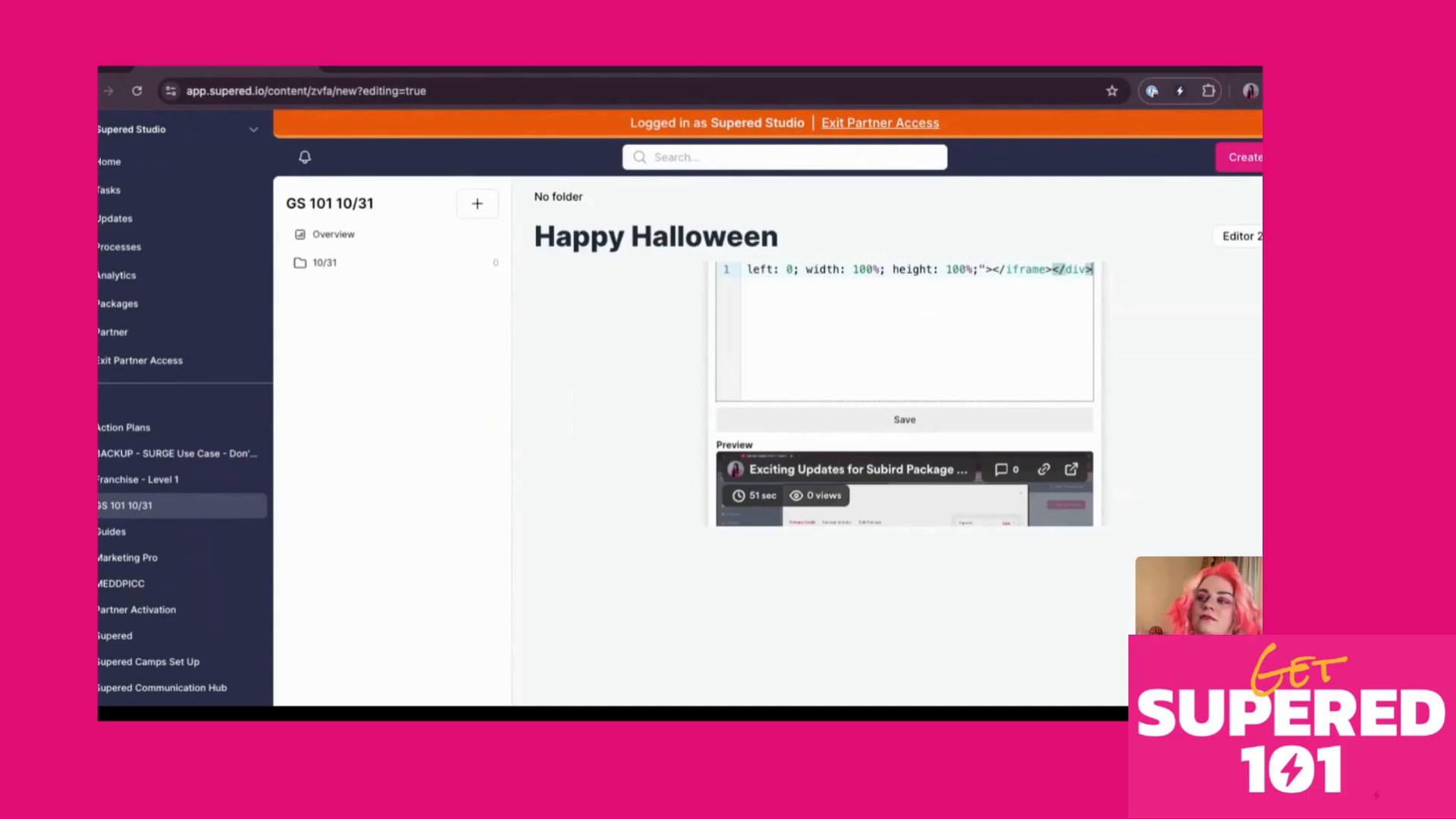
click(810, 422)
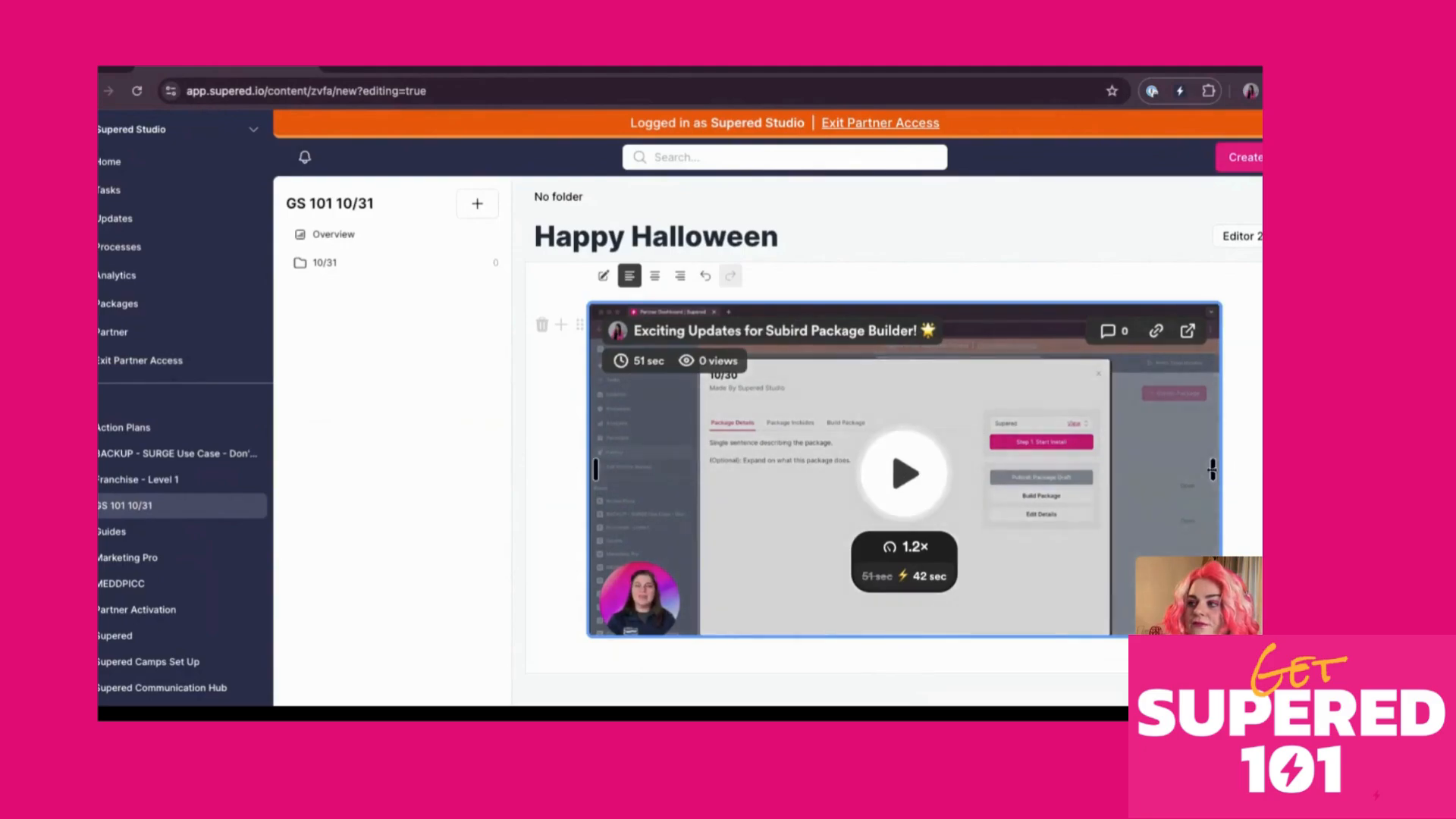
Shrink the embedded video, add the caption 'yay package builder', and create the card
drag(1214, 471, 1089, 470)
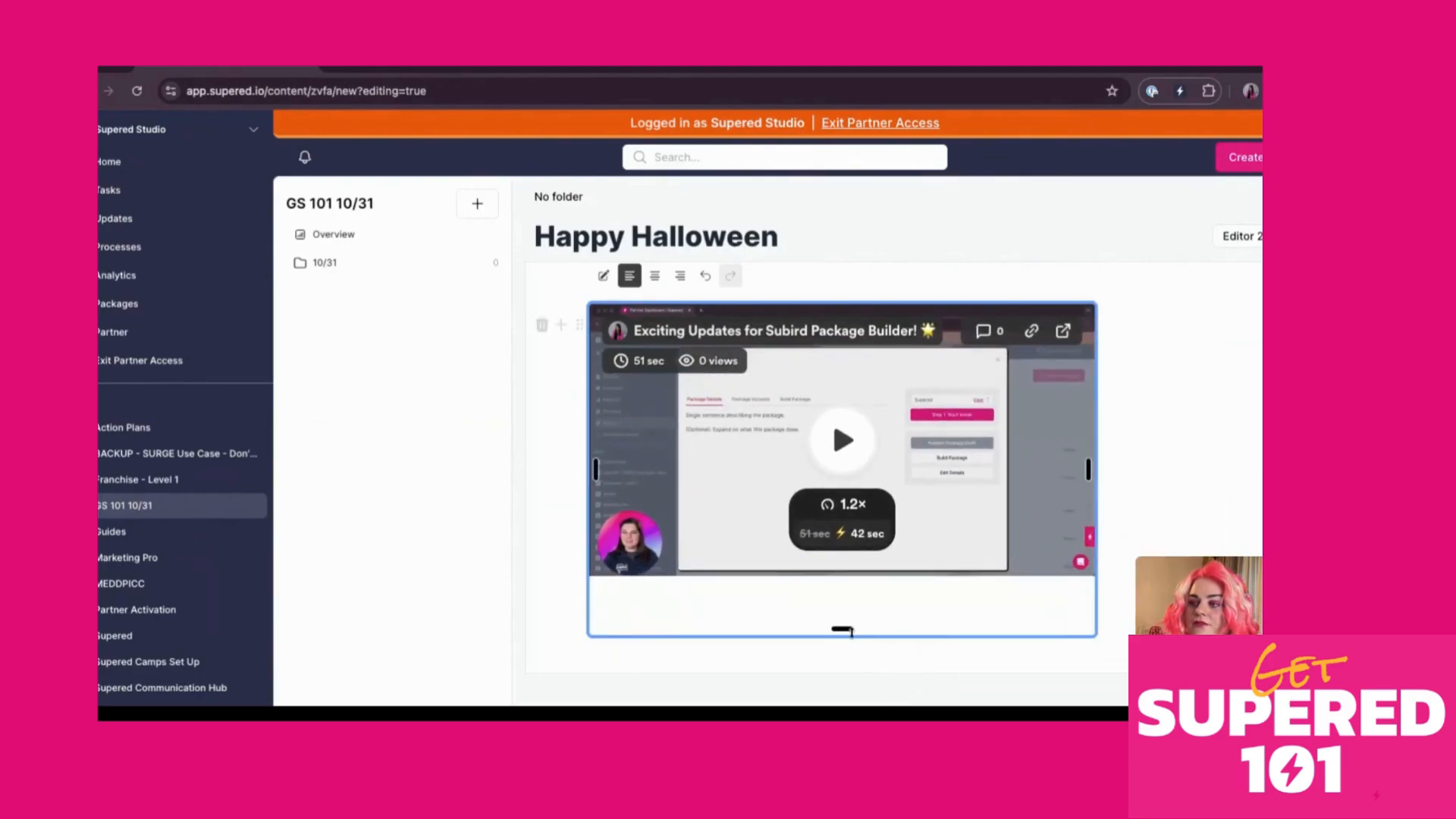
drag(844, 630, 844, 575)
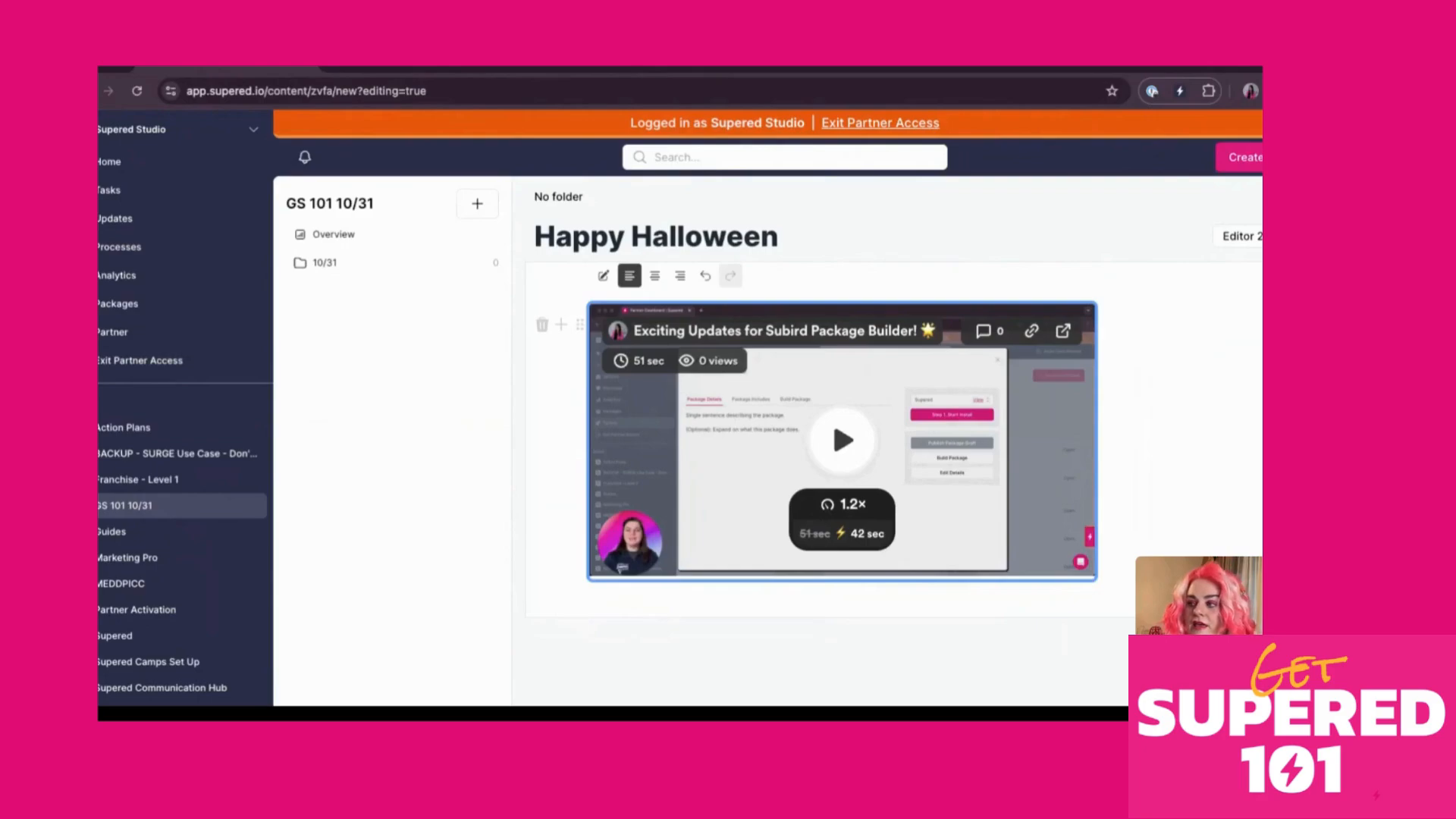
click(766, 607)
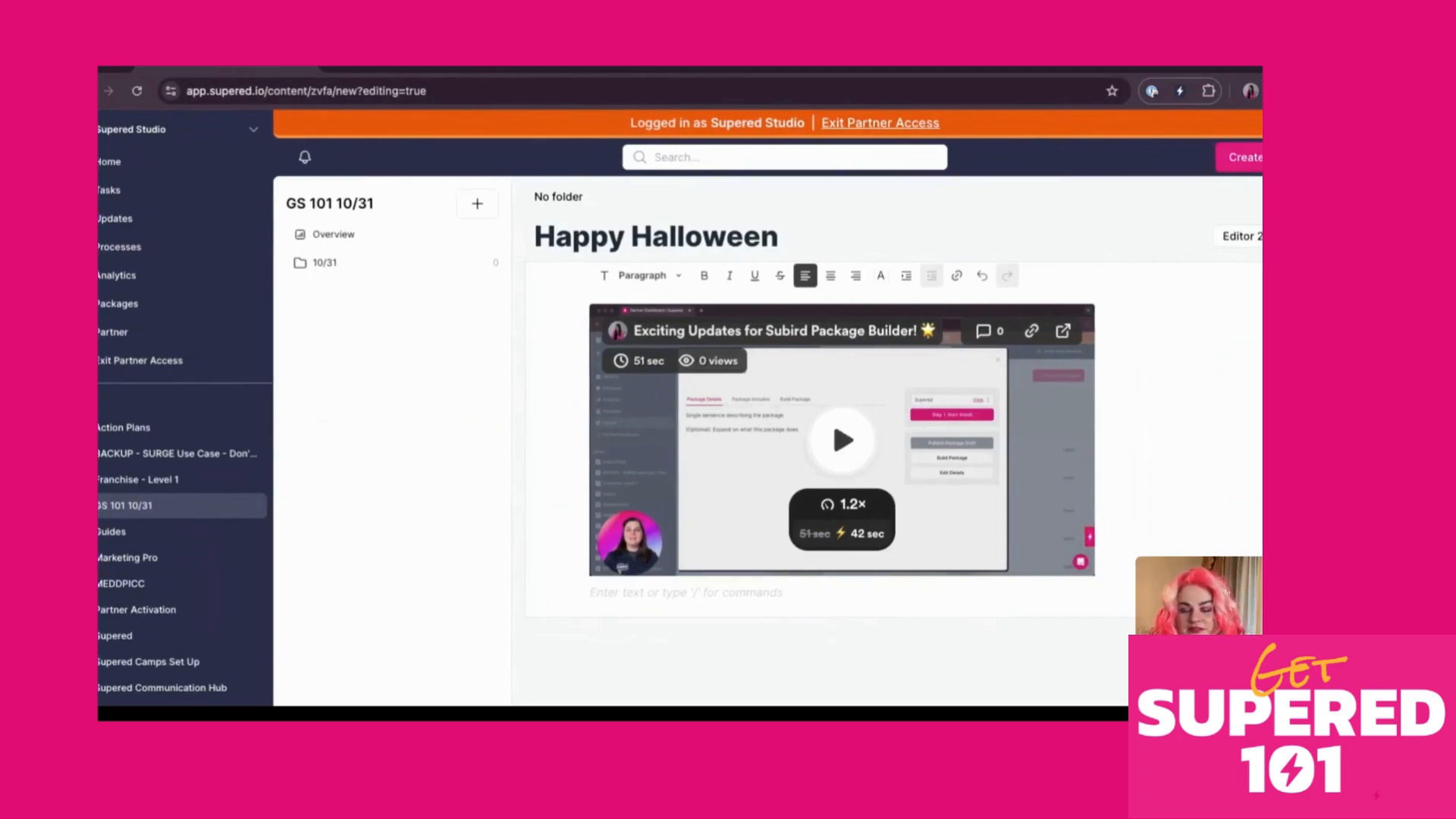
text(yay pa)
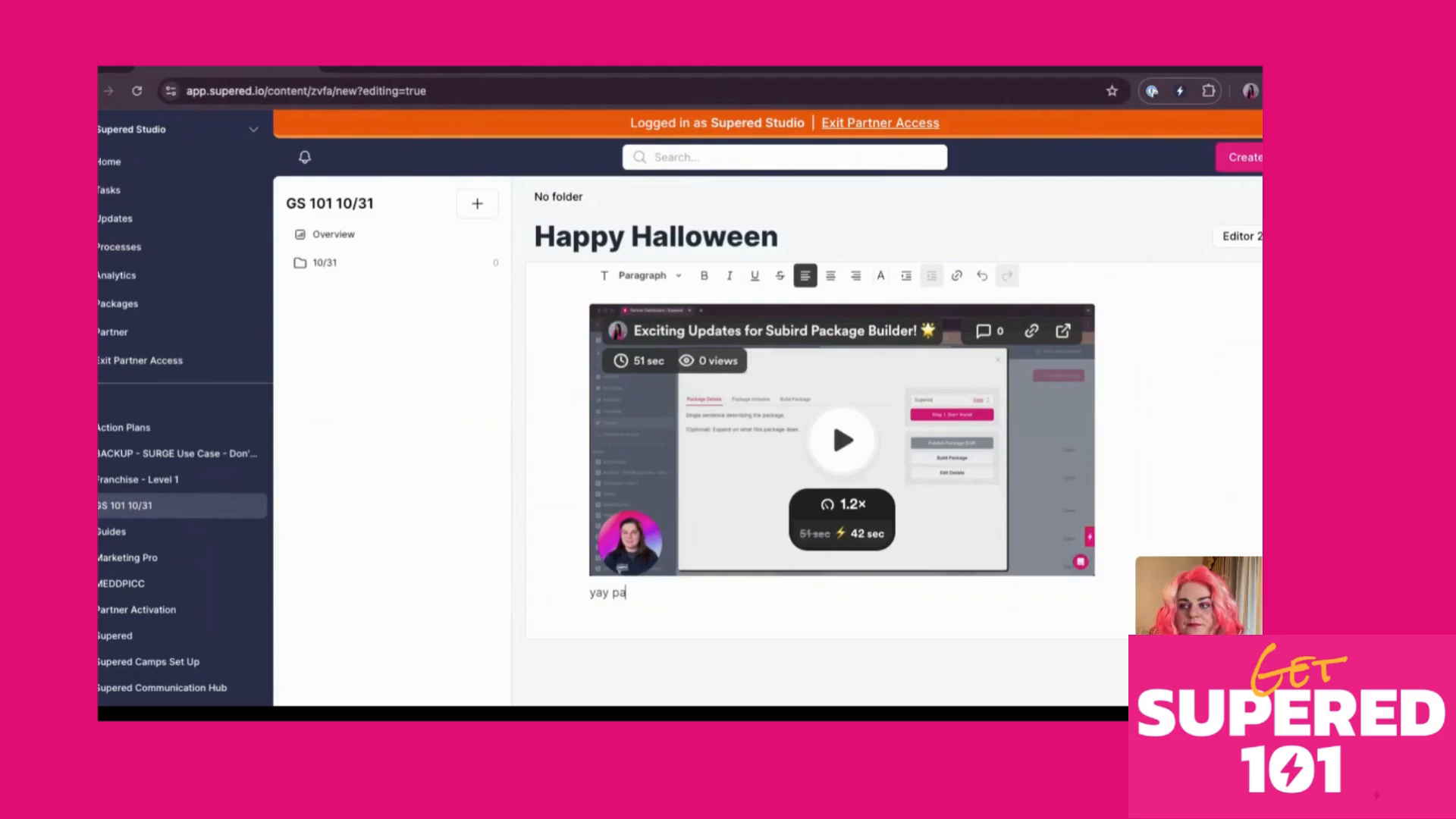
text(ckage)
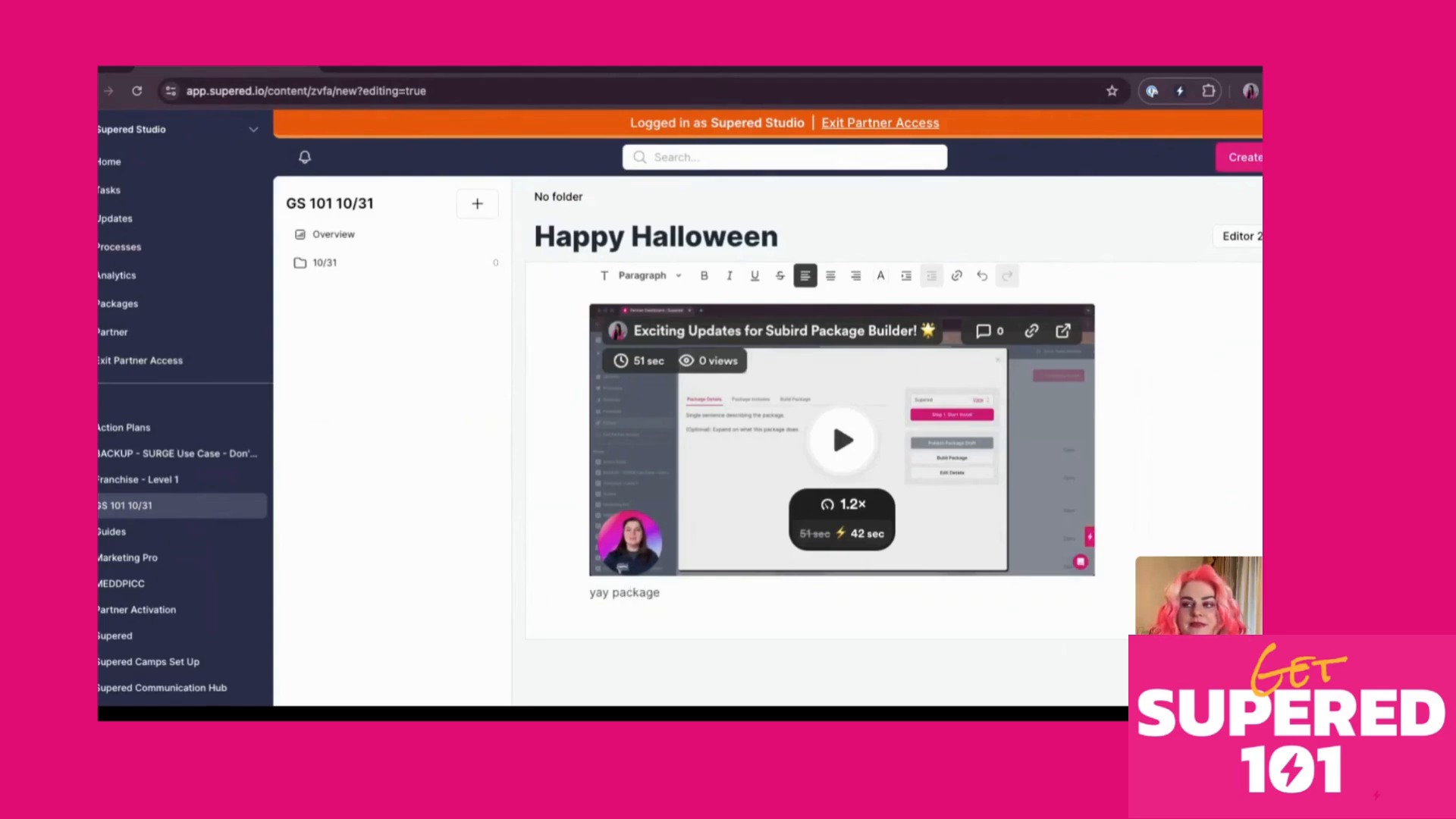
text( builder)
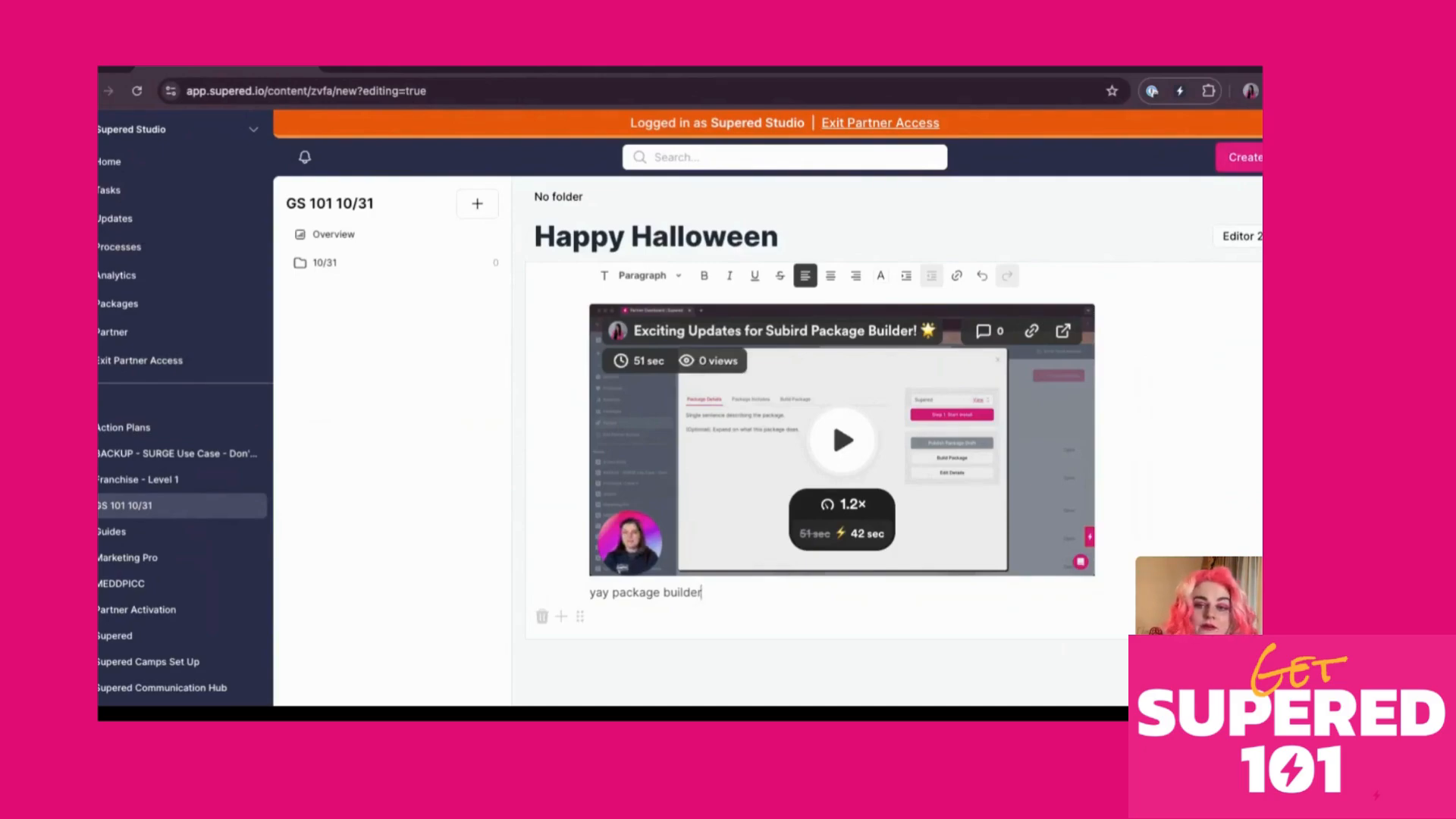
click(1239, 157)
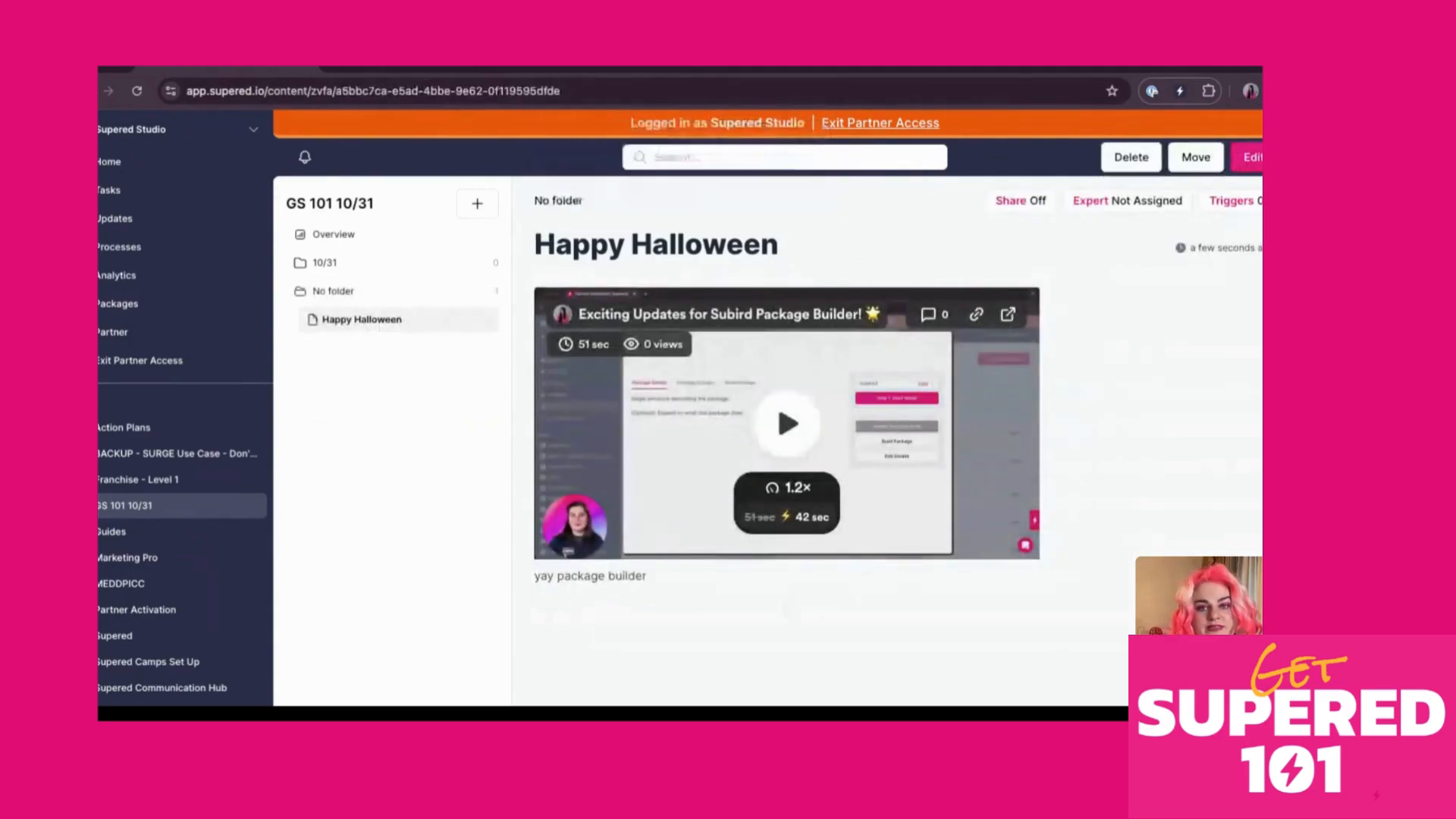
click(416, 69)
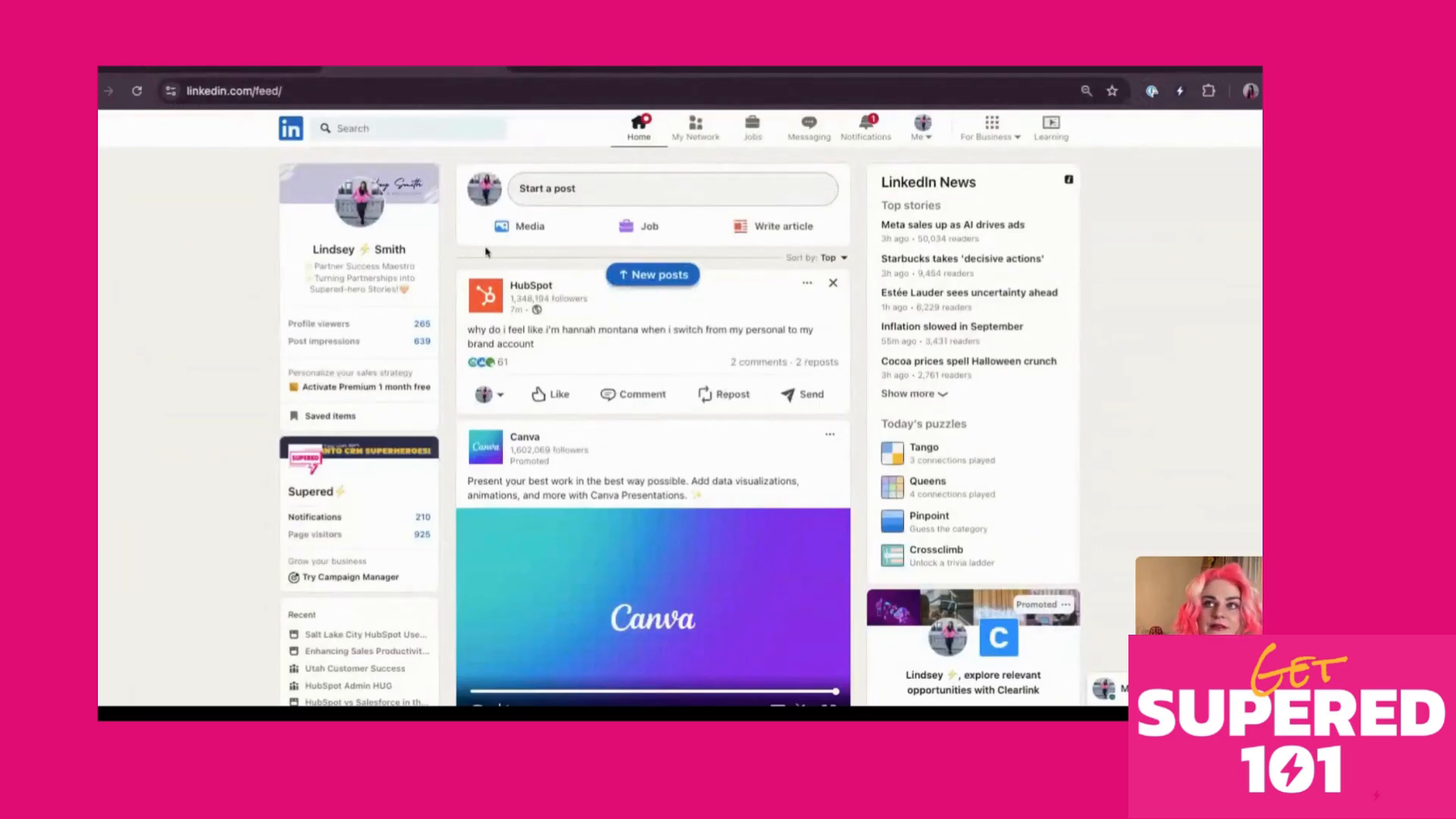
In Supered Sidekick on LinkedIn, search 'hallowe' and open the Happy Halloween card
click(337, 70)
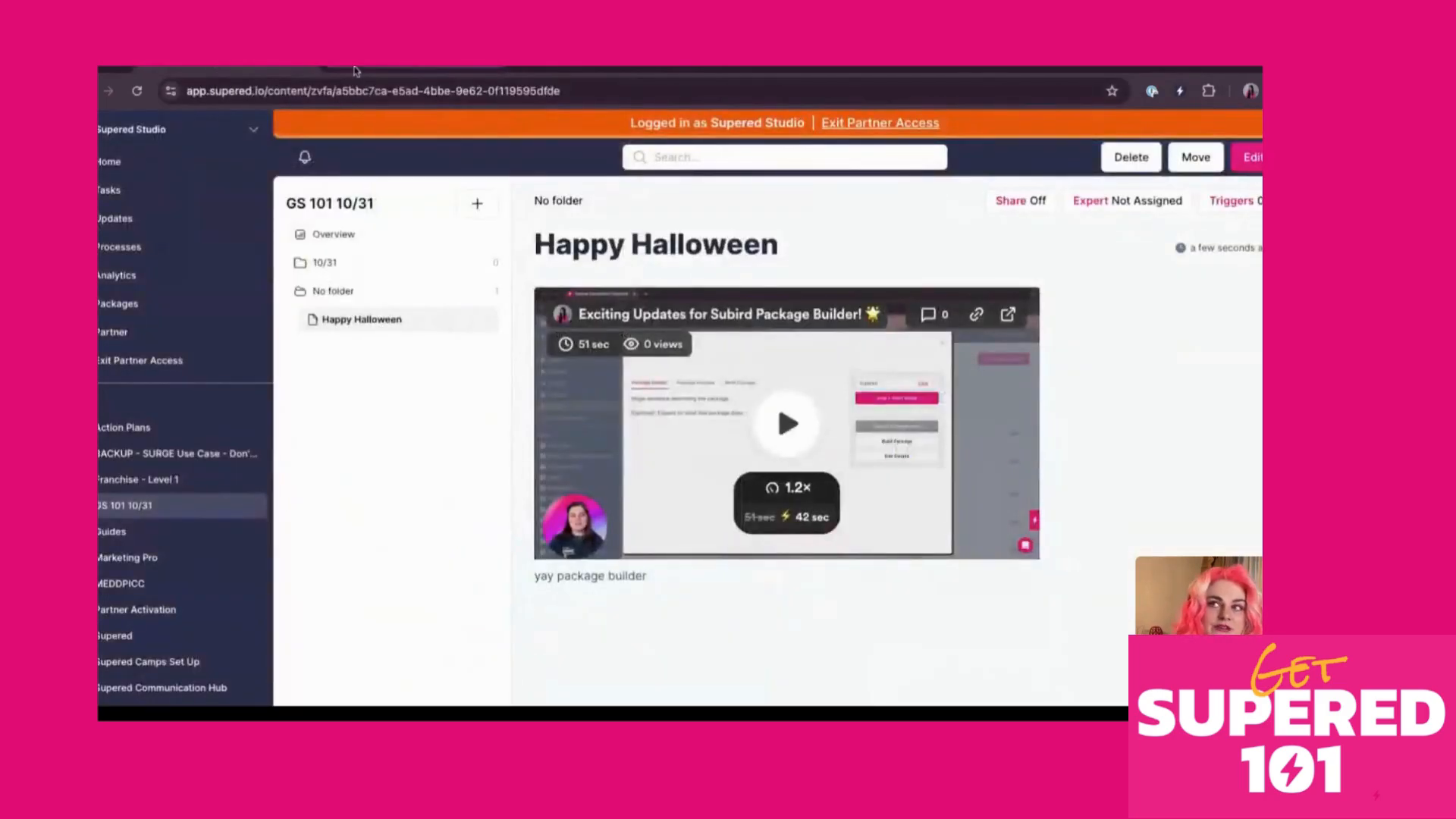
click(355, 69)
click(1180, 91)
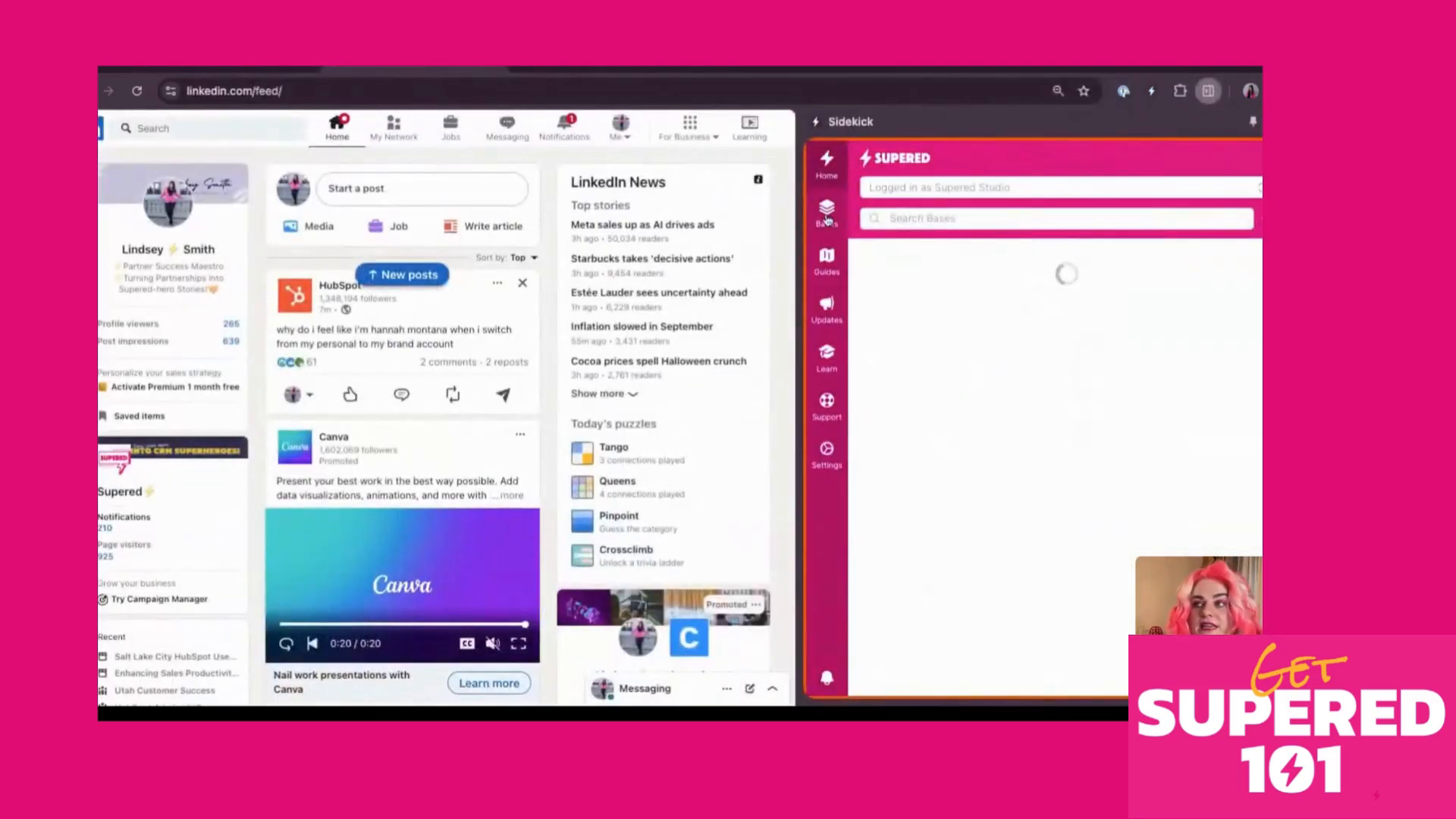
click(967, 218)
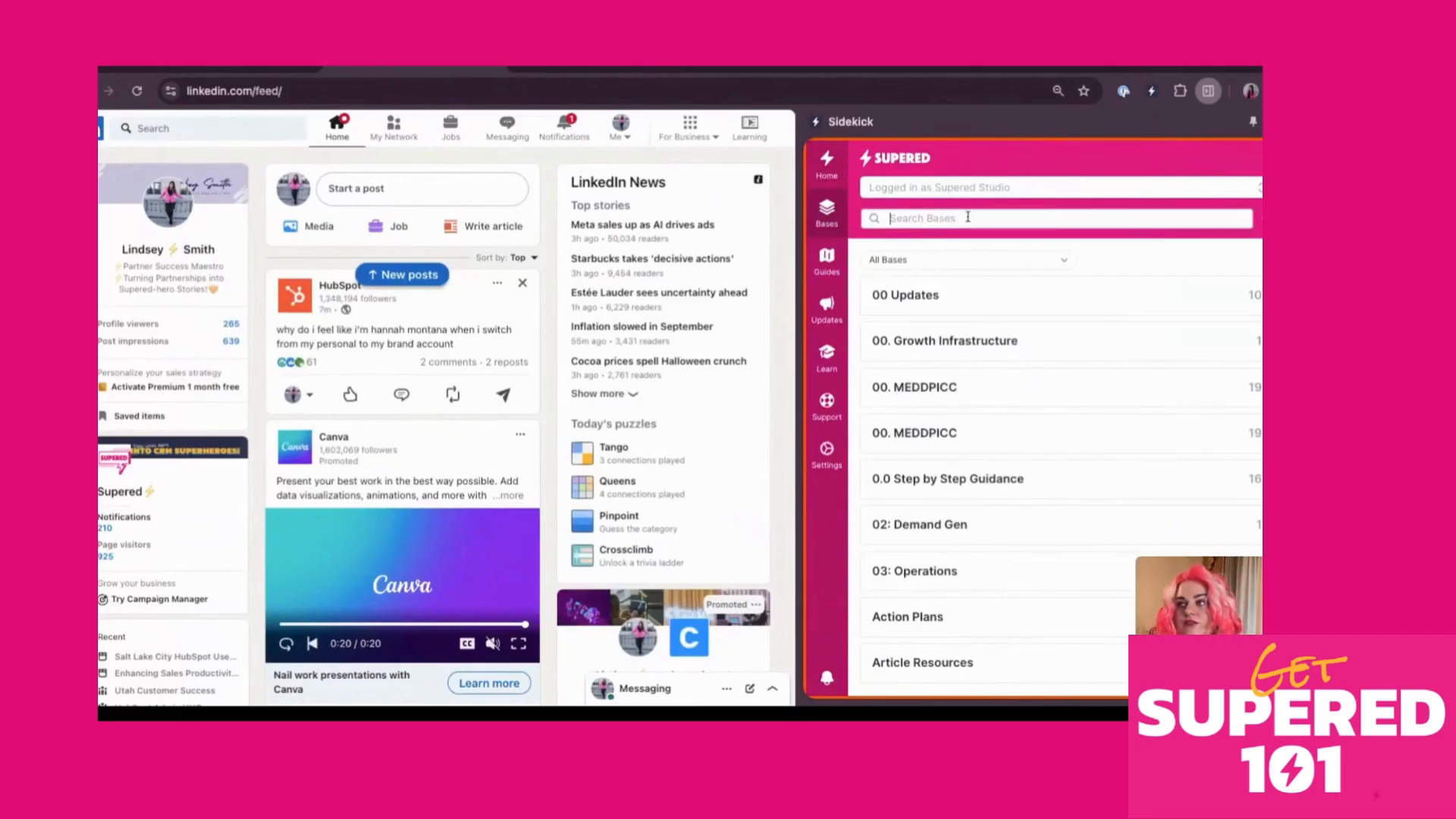
text(hallowe)
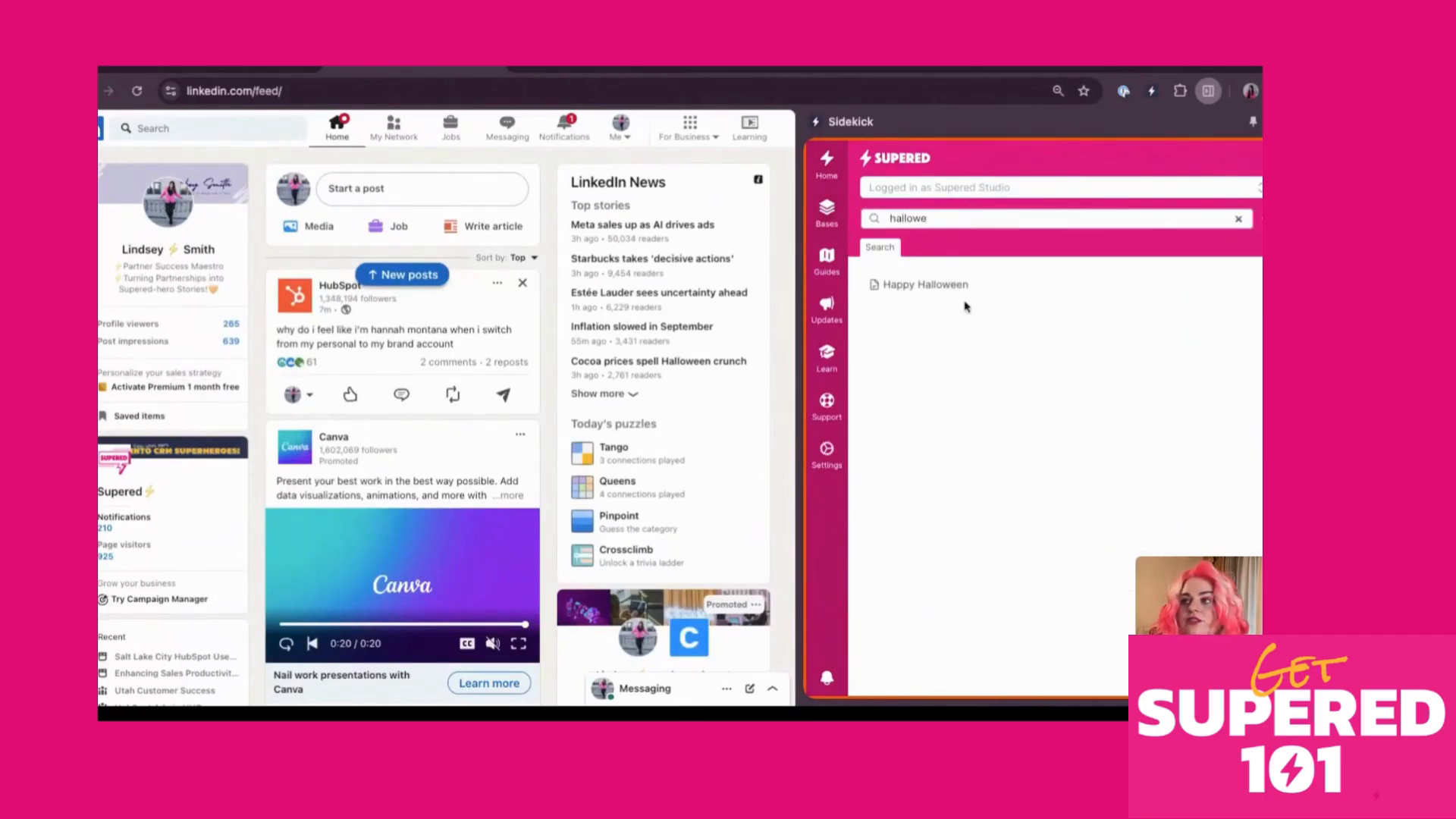
click(961, 288)
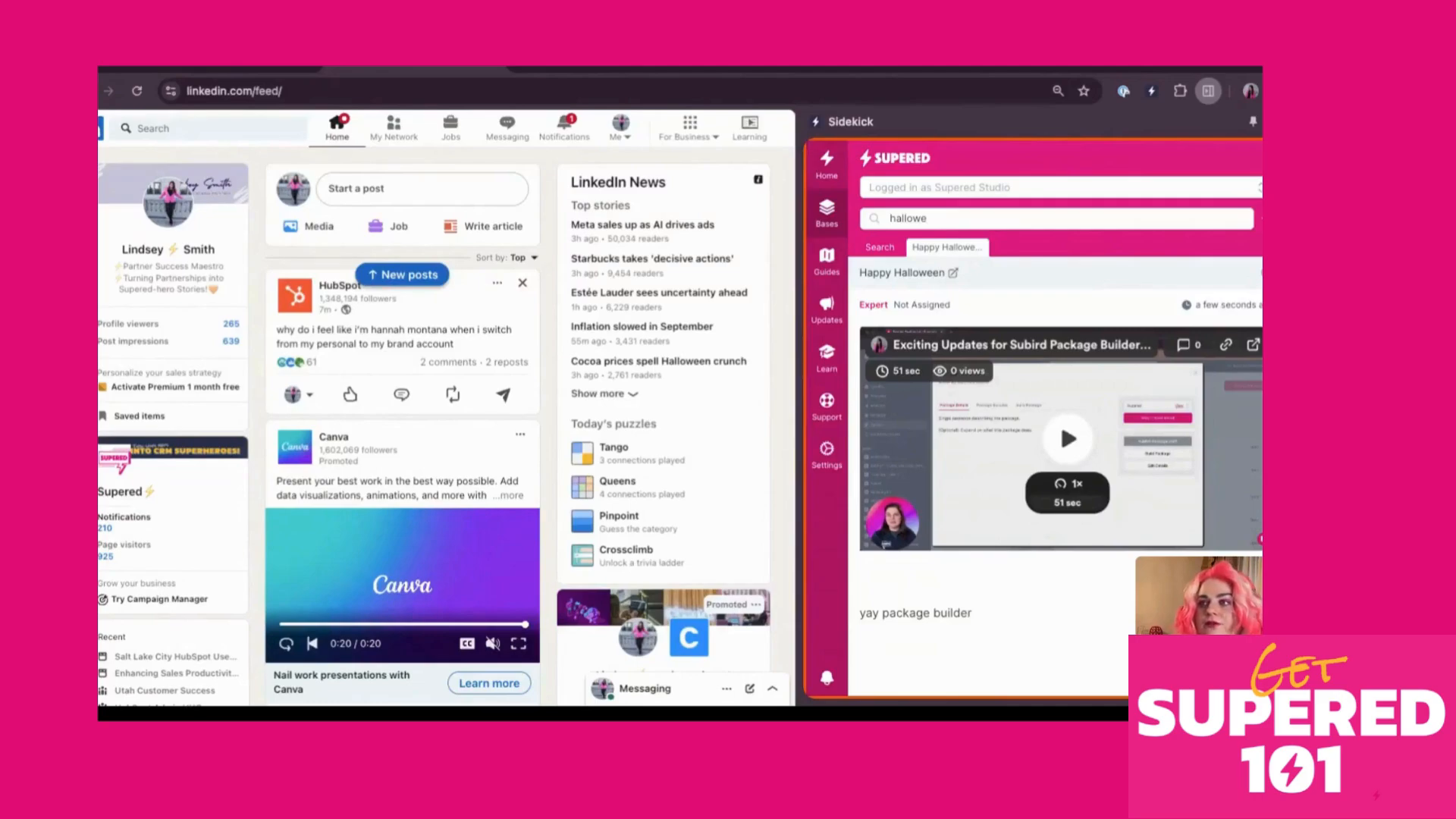
Widen the LinkedIn feed beside Sidekick, then return to the Supered card page
click(232, 74)
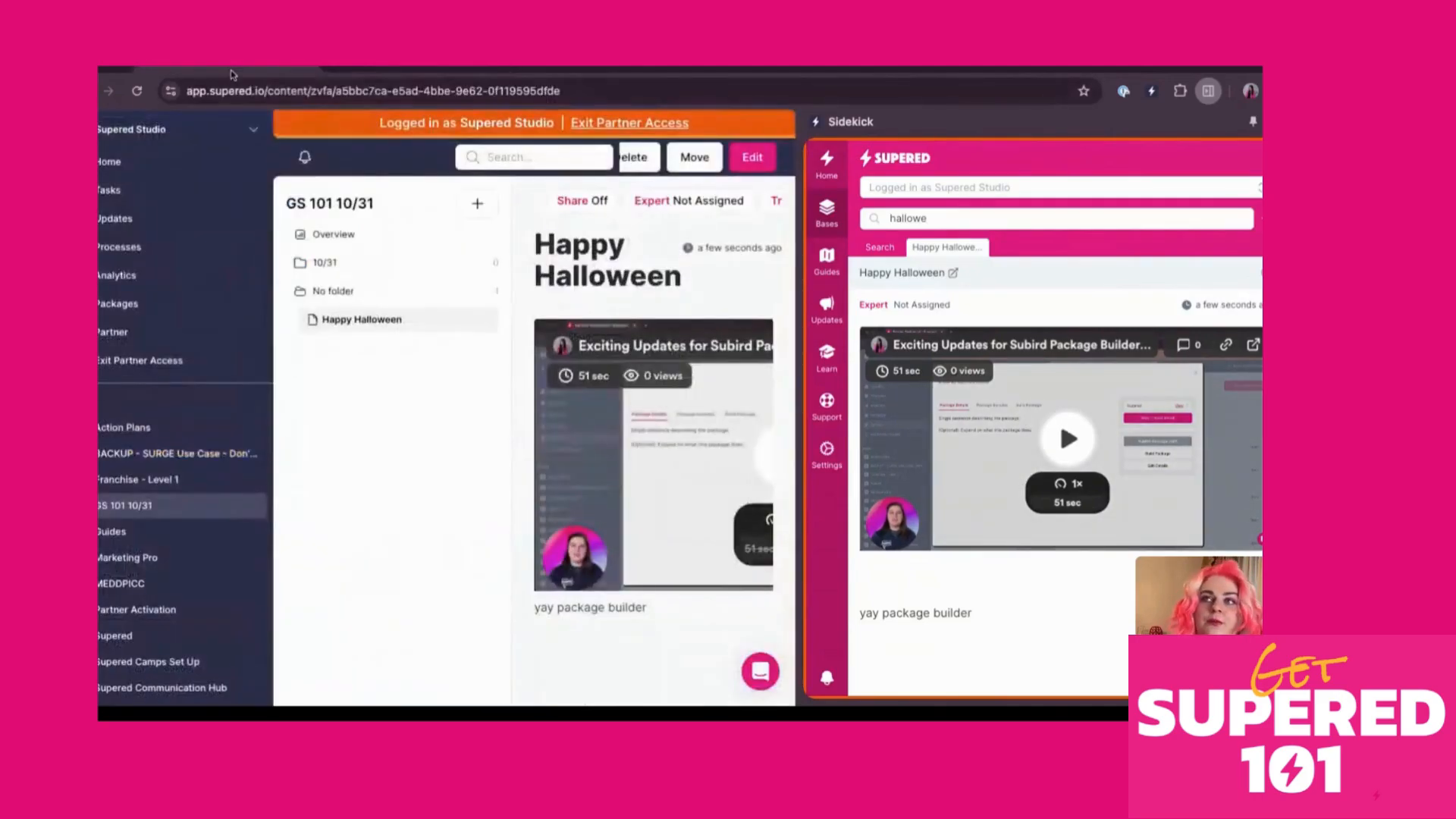
click(416, 68)
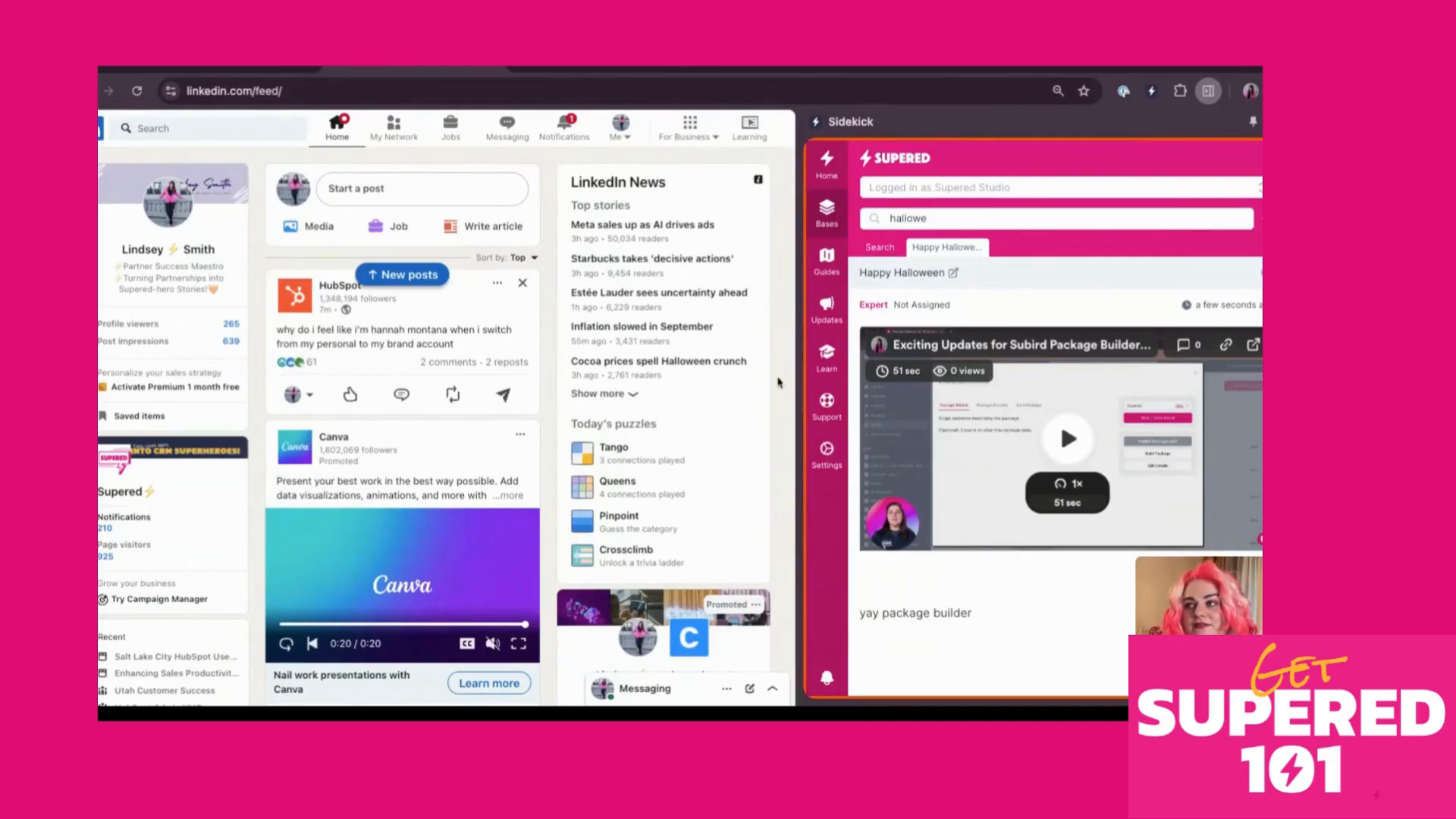
drag(800, 409, 999, 409)
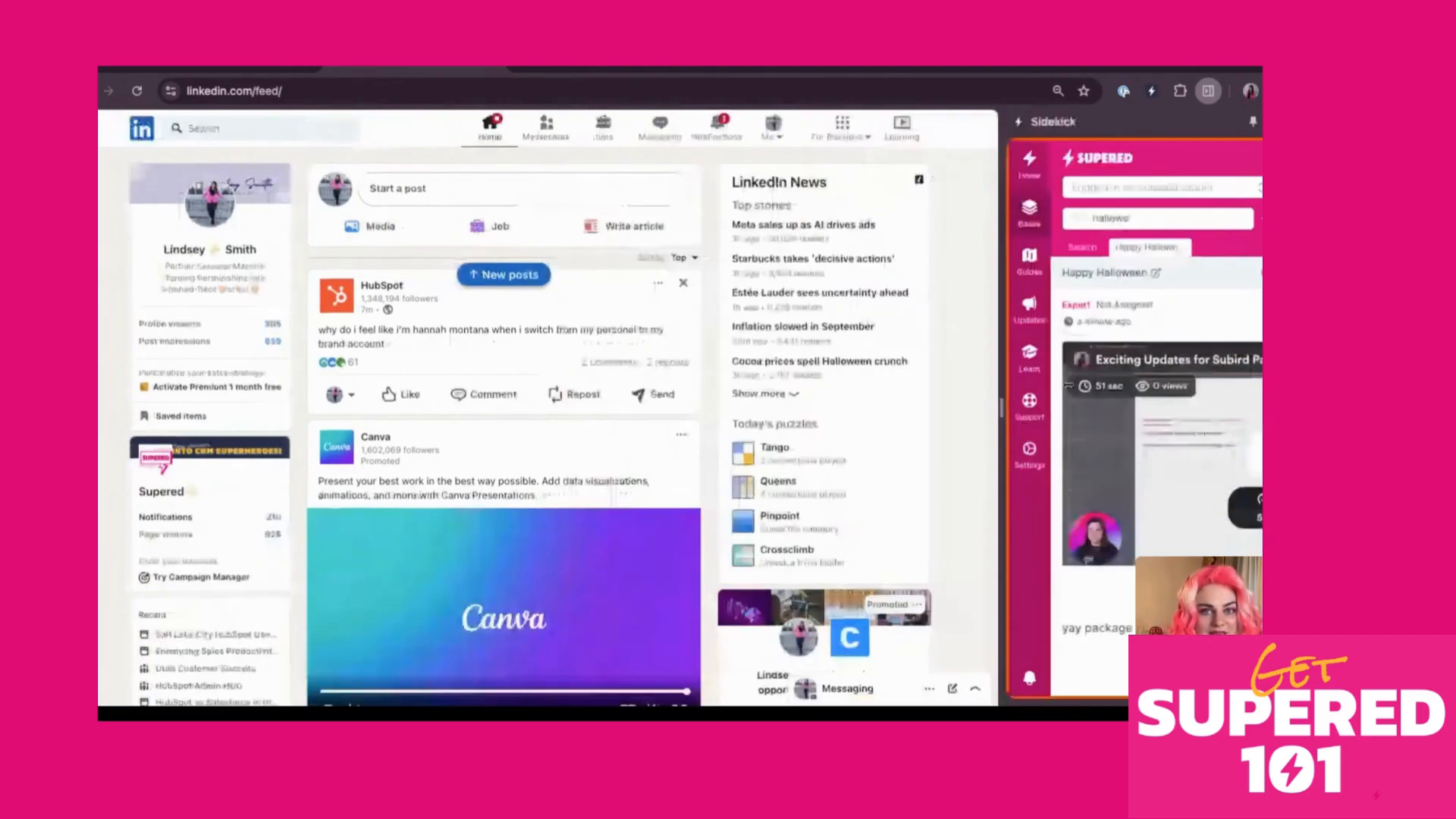
click(225, 71)
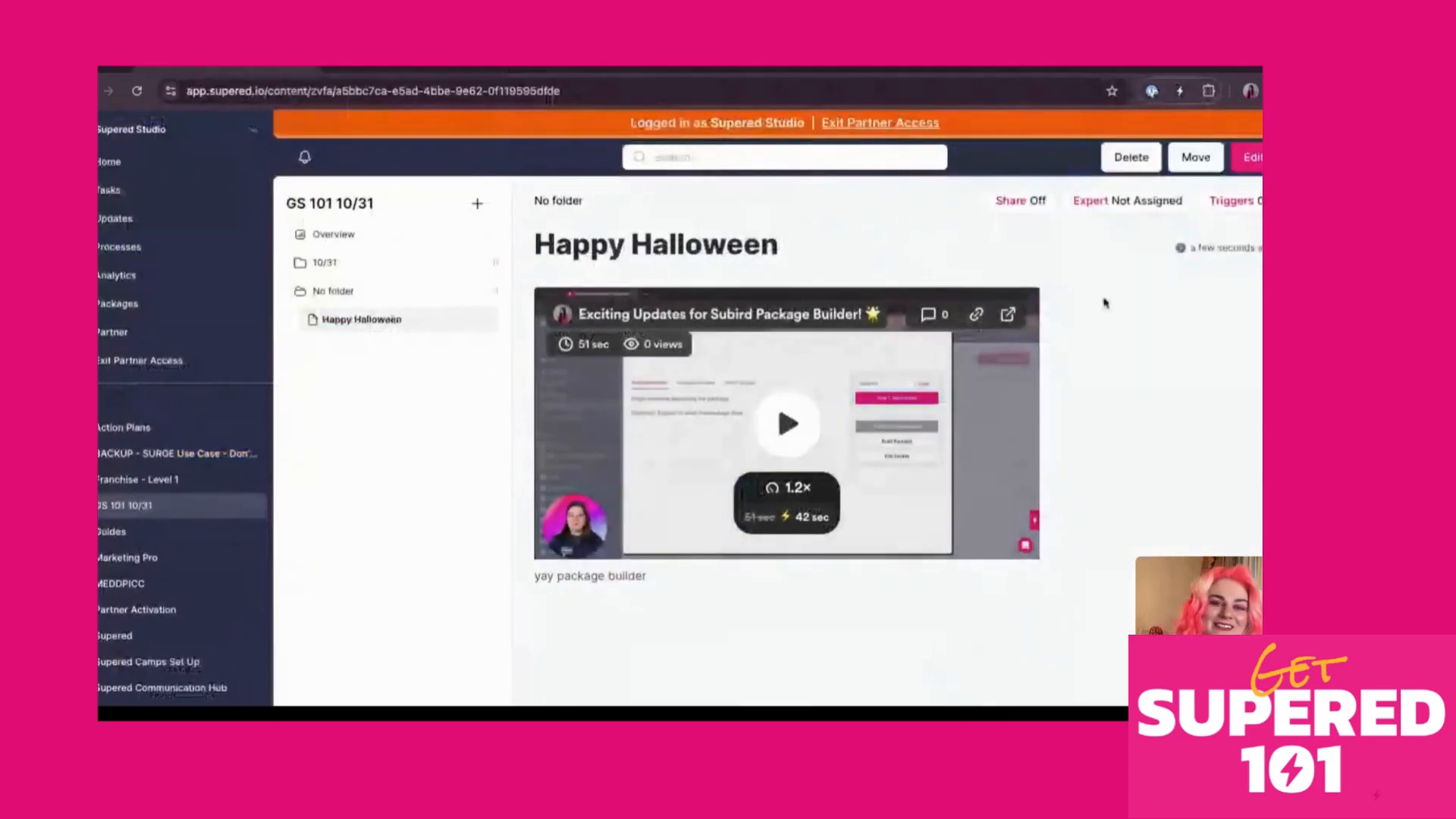
Start a new text trigger for the Happy Halloween card and clear its existing phrase
click(1234, 201)
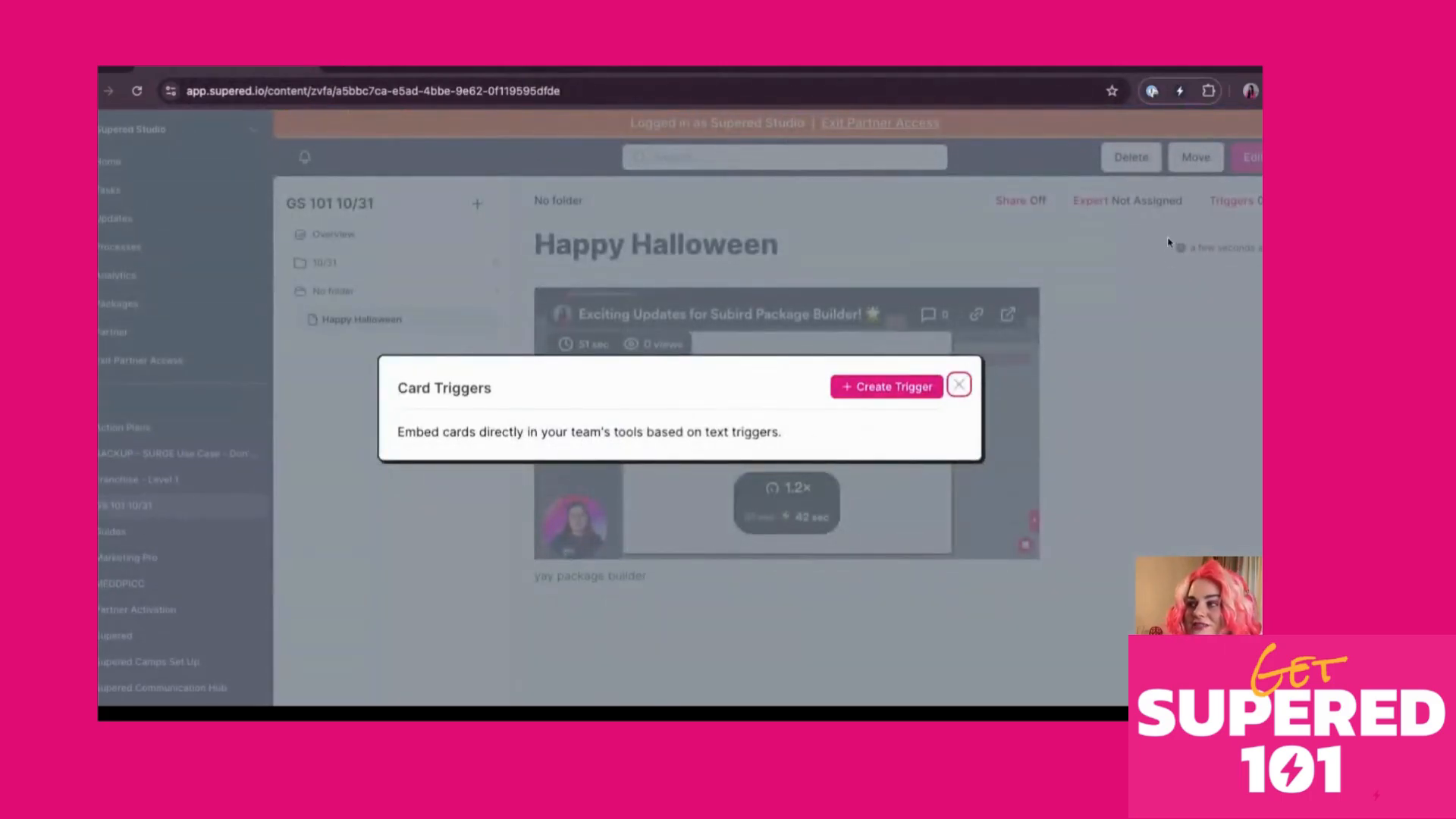
click(898, 395)
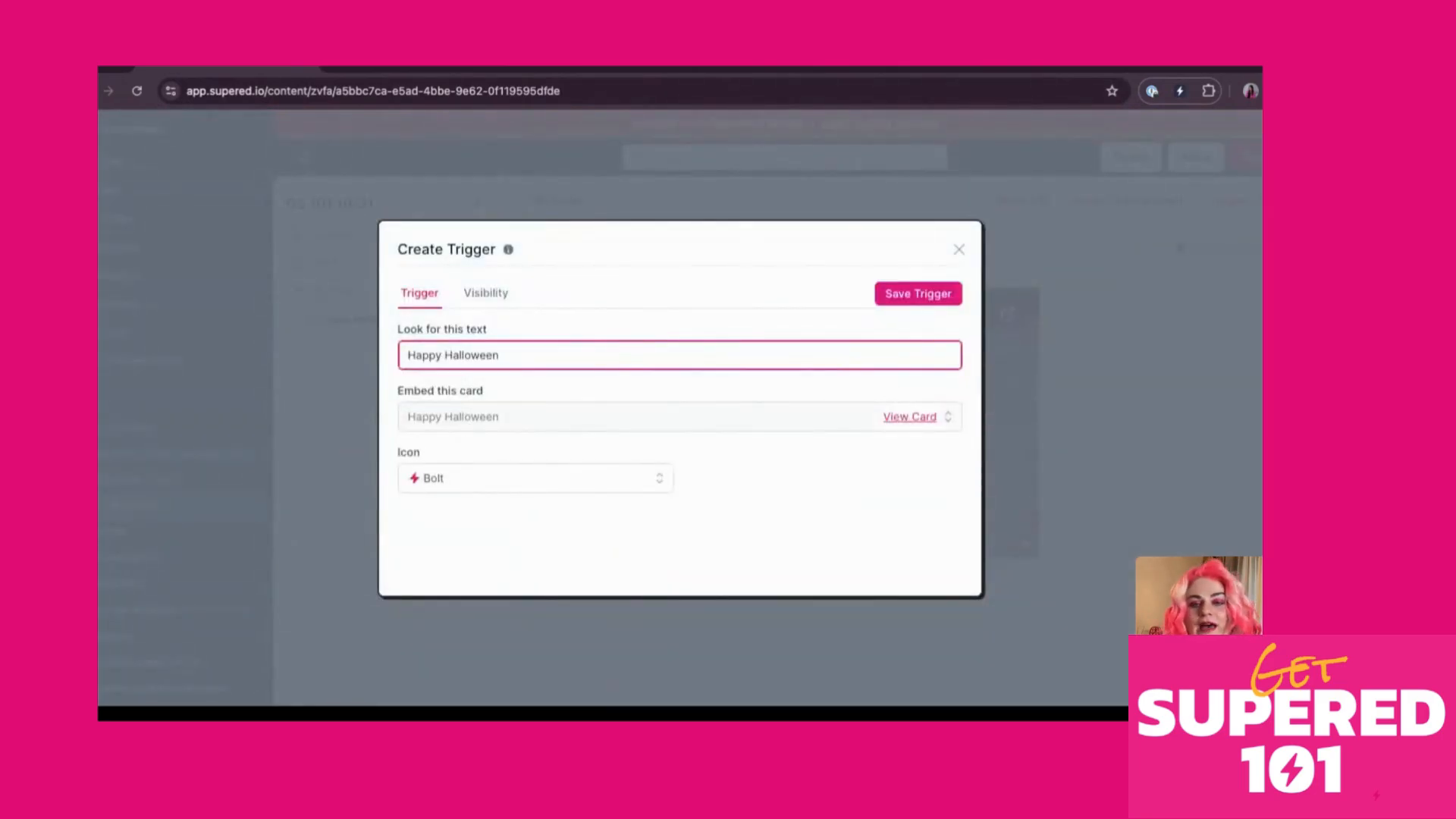
key(super+a)
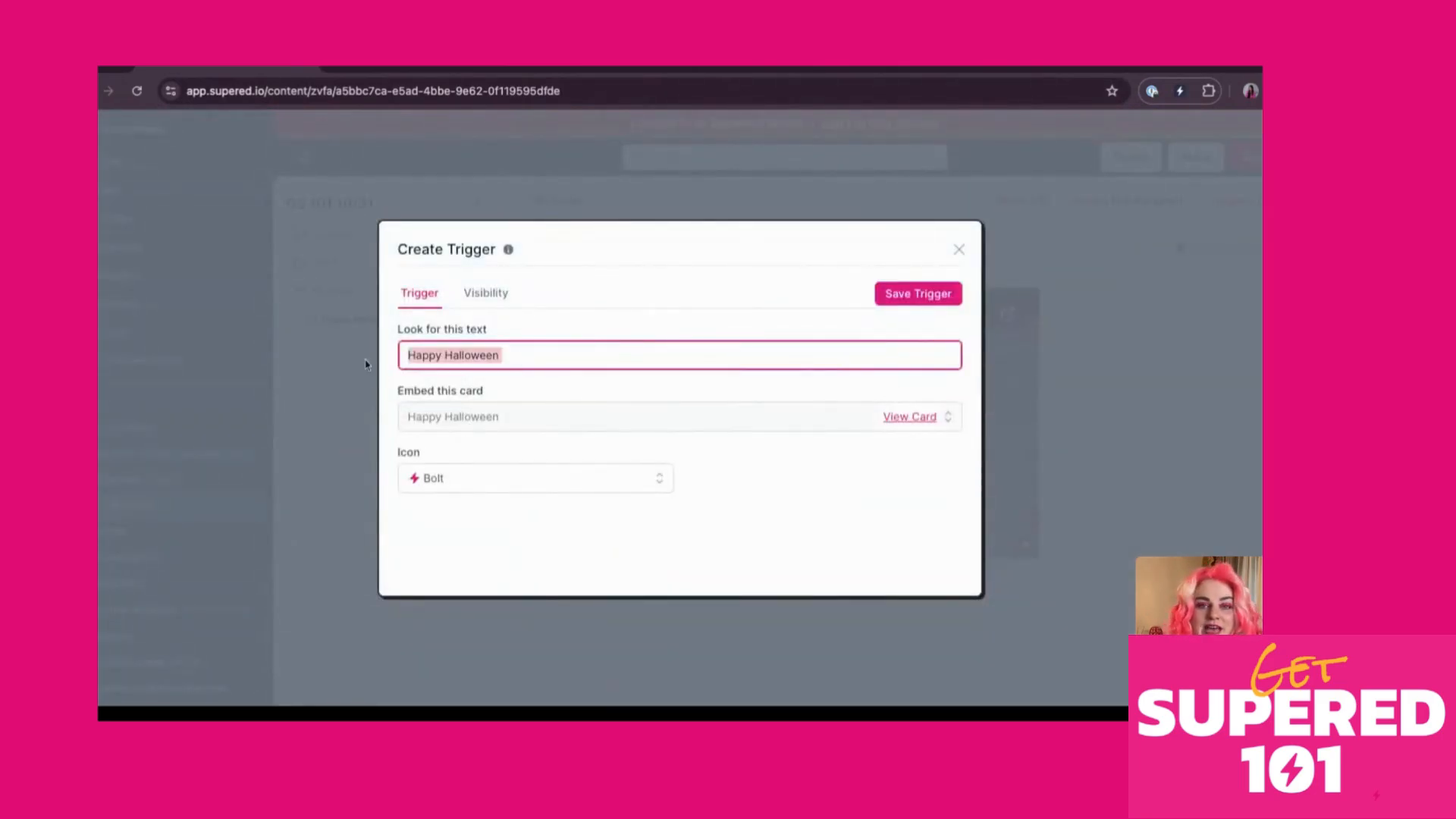
key(BackSpace)
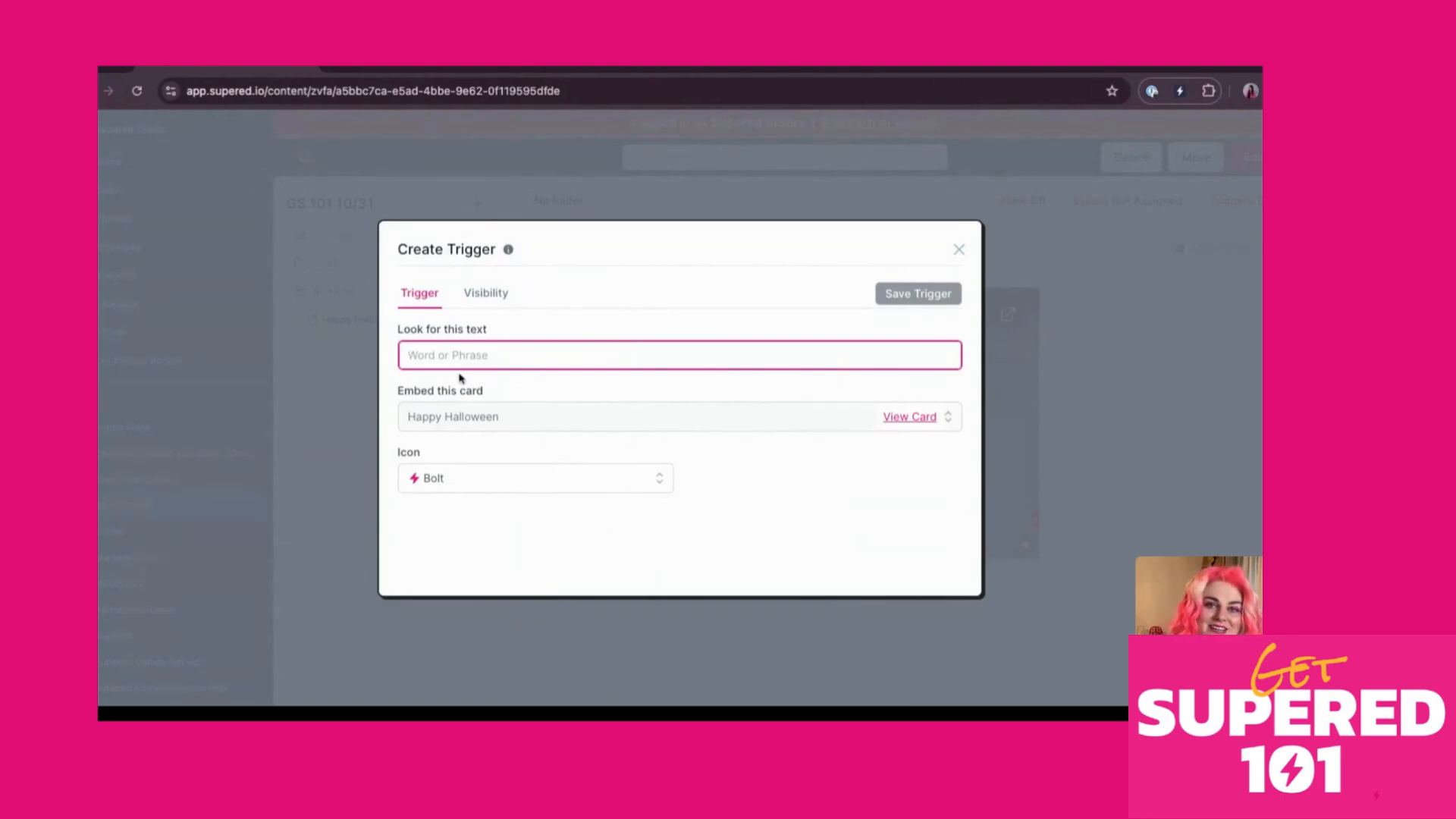
Save a trigger on the text 'linkedin news' with the SuperedJAM icon
click(451, 73)
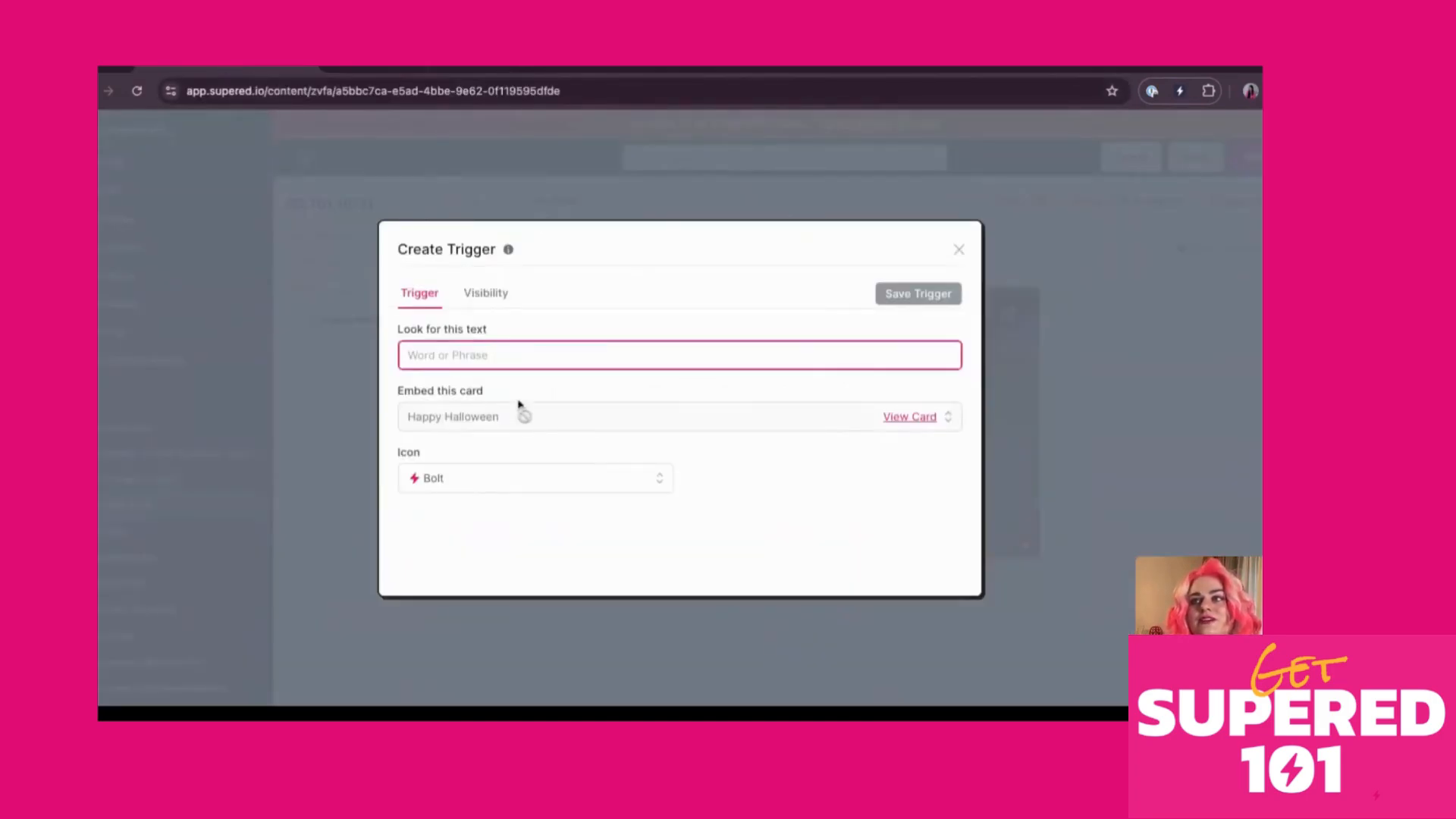
text(linkedin news)
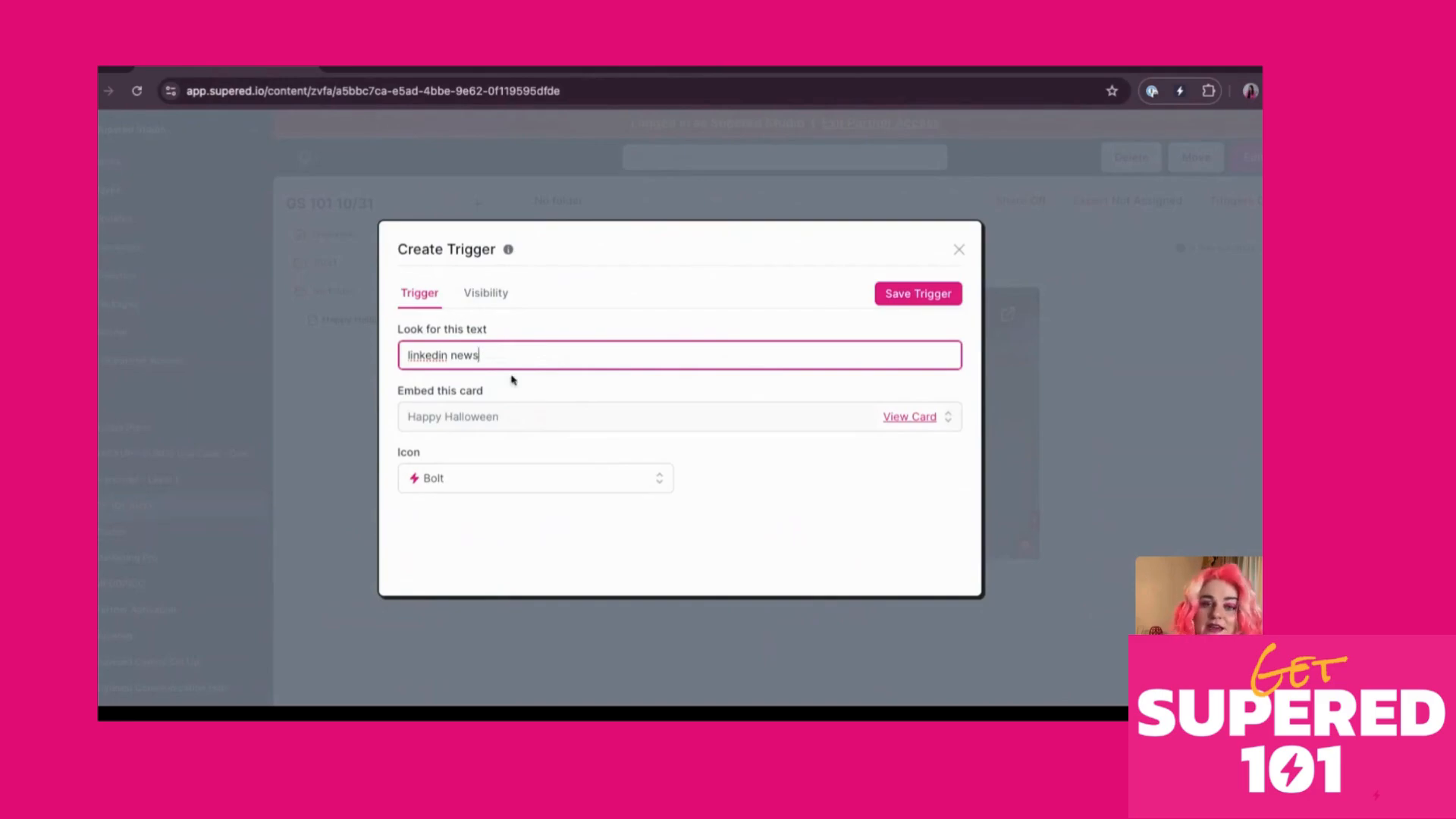
click(482, 491)
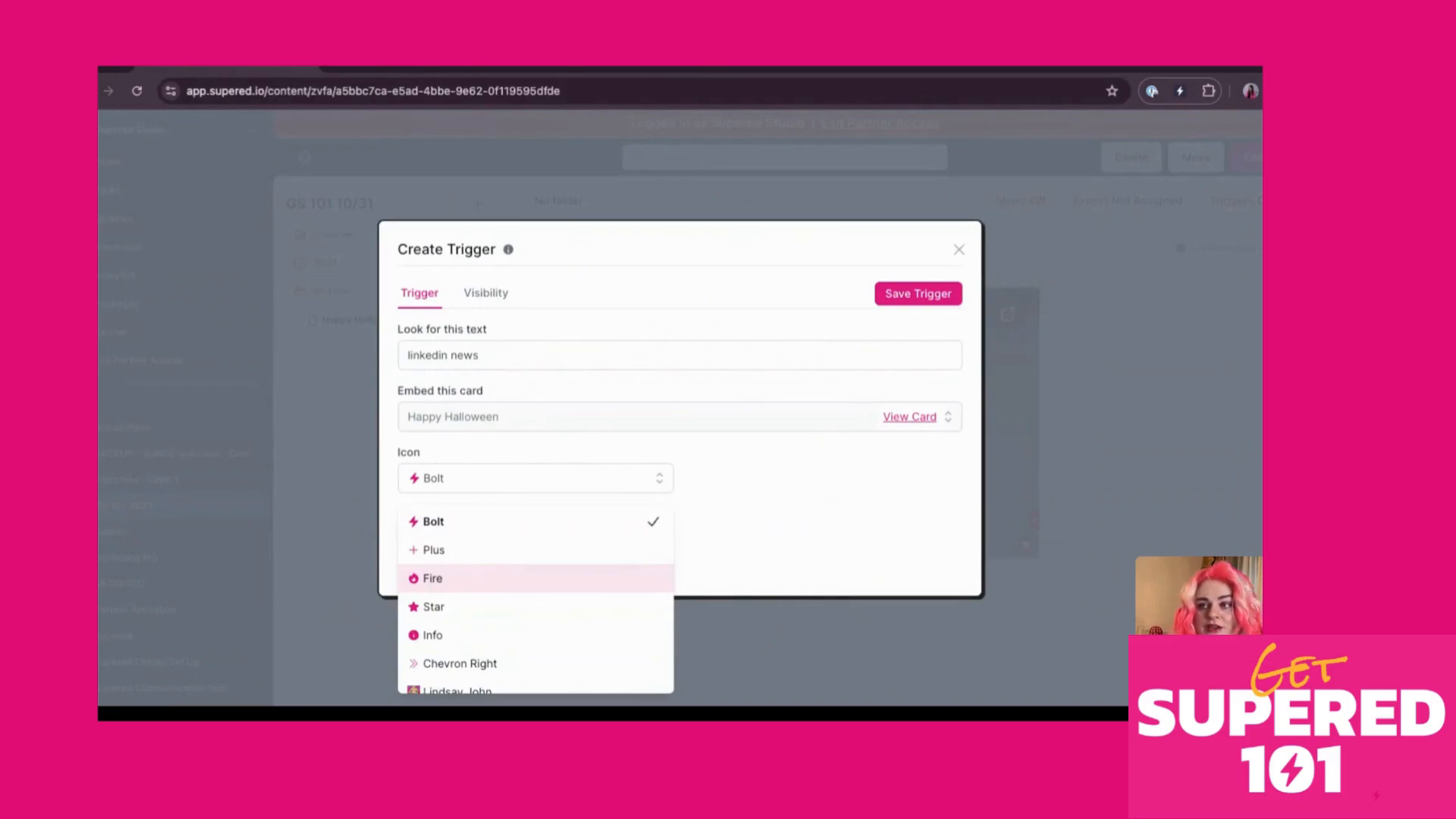
scroll(572, 588, down, 3)
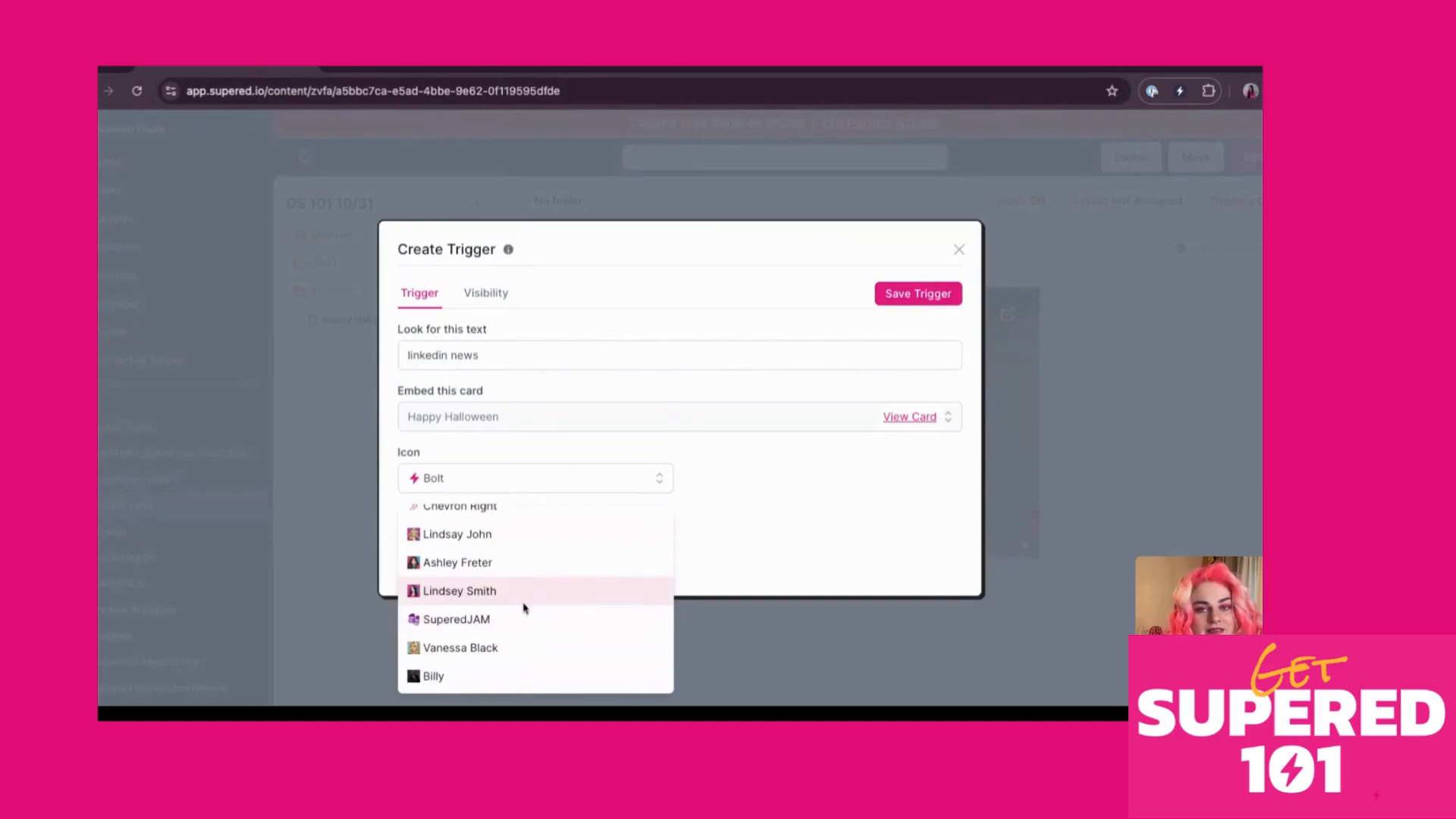
scroll(523, 607, up, 3)
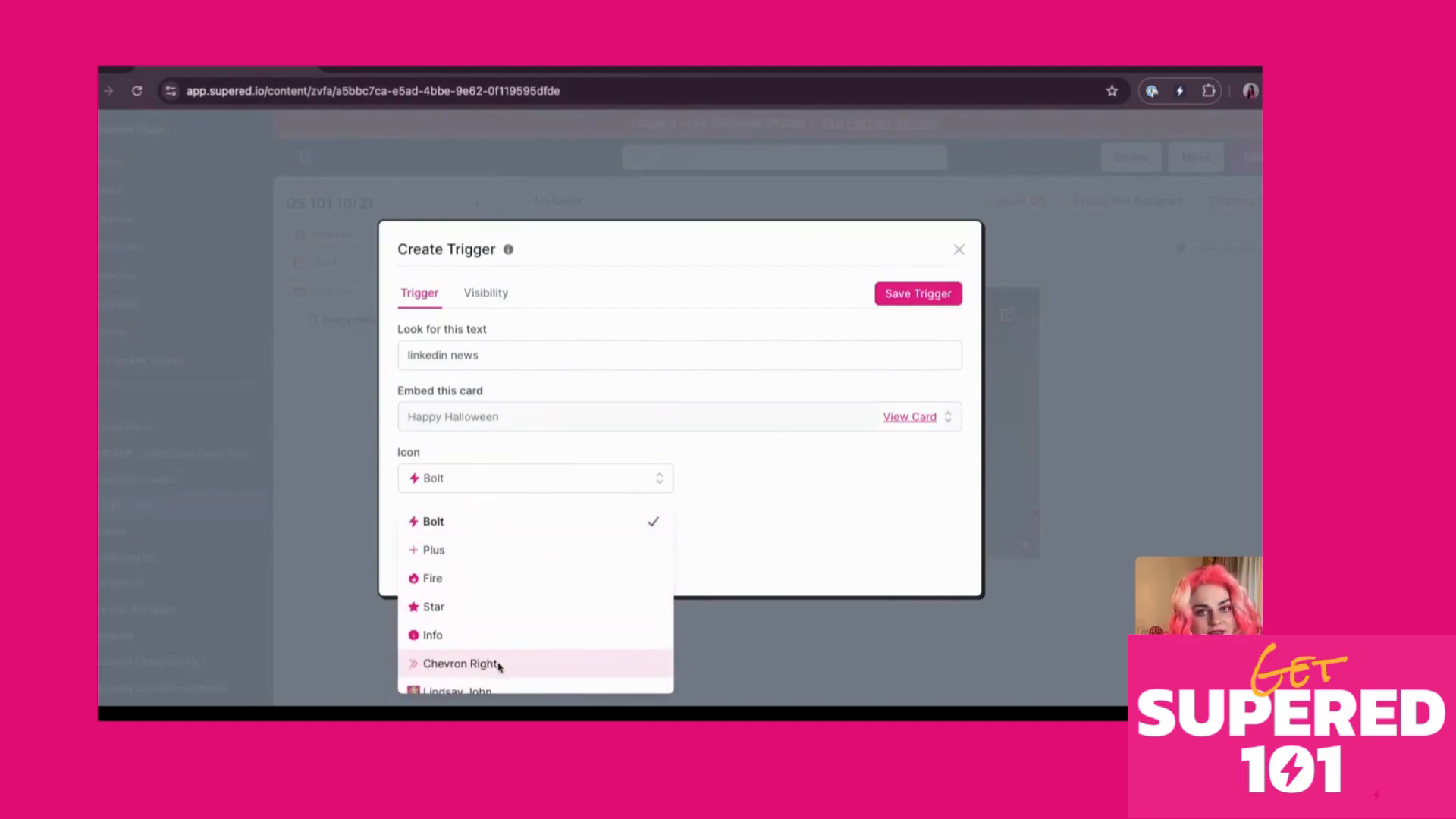
scroll(493, 640, down, 3)
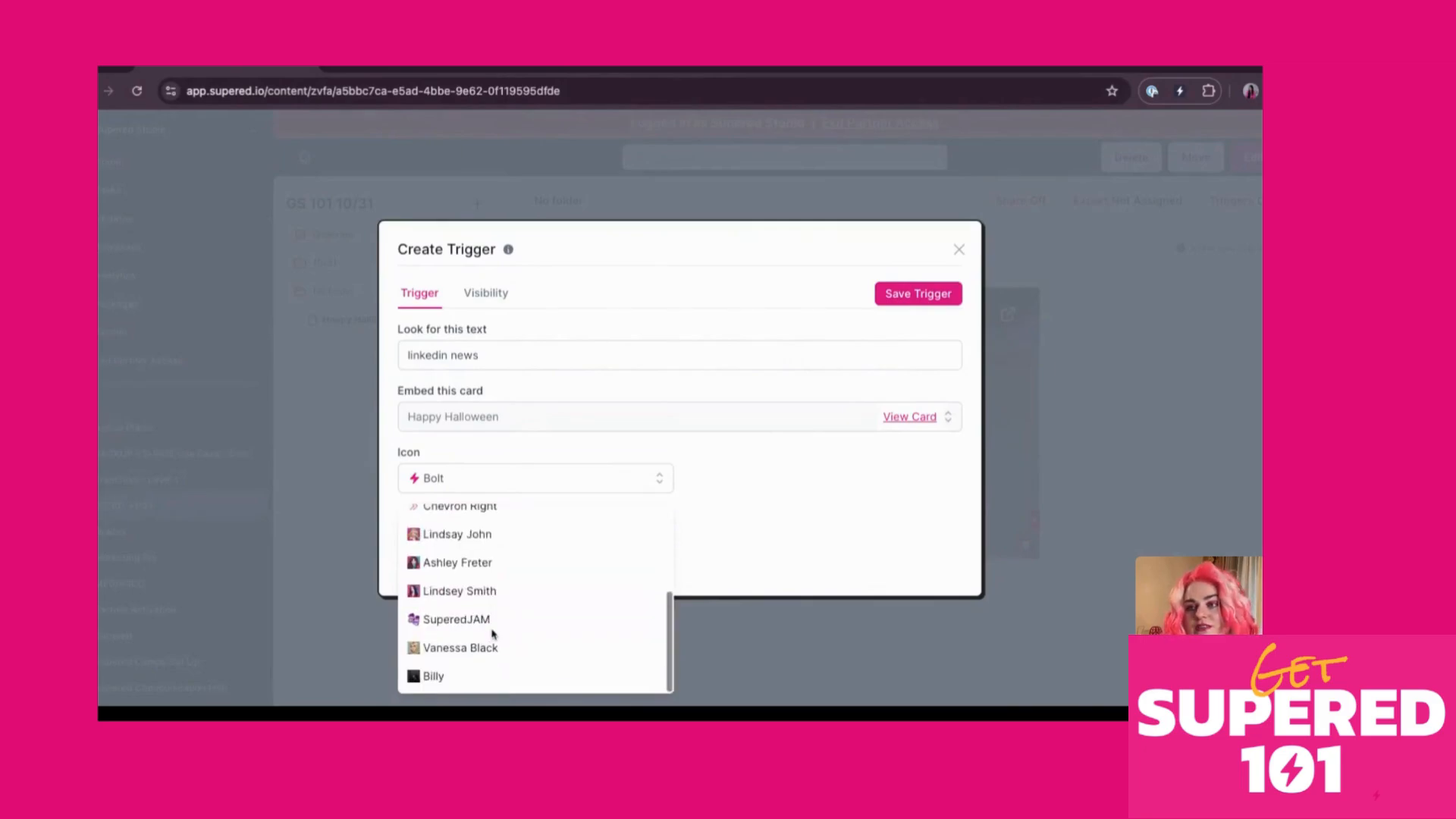
click(496, 625)
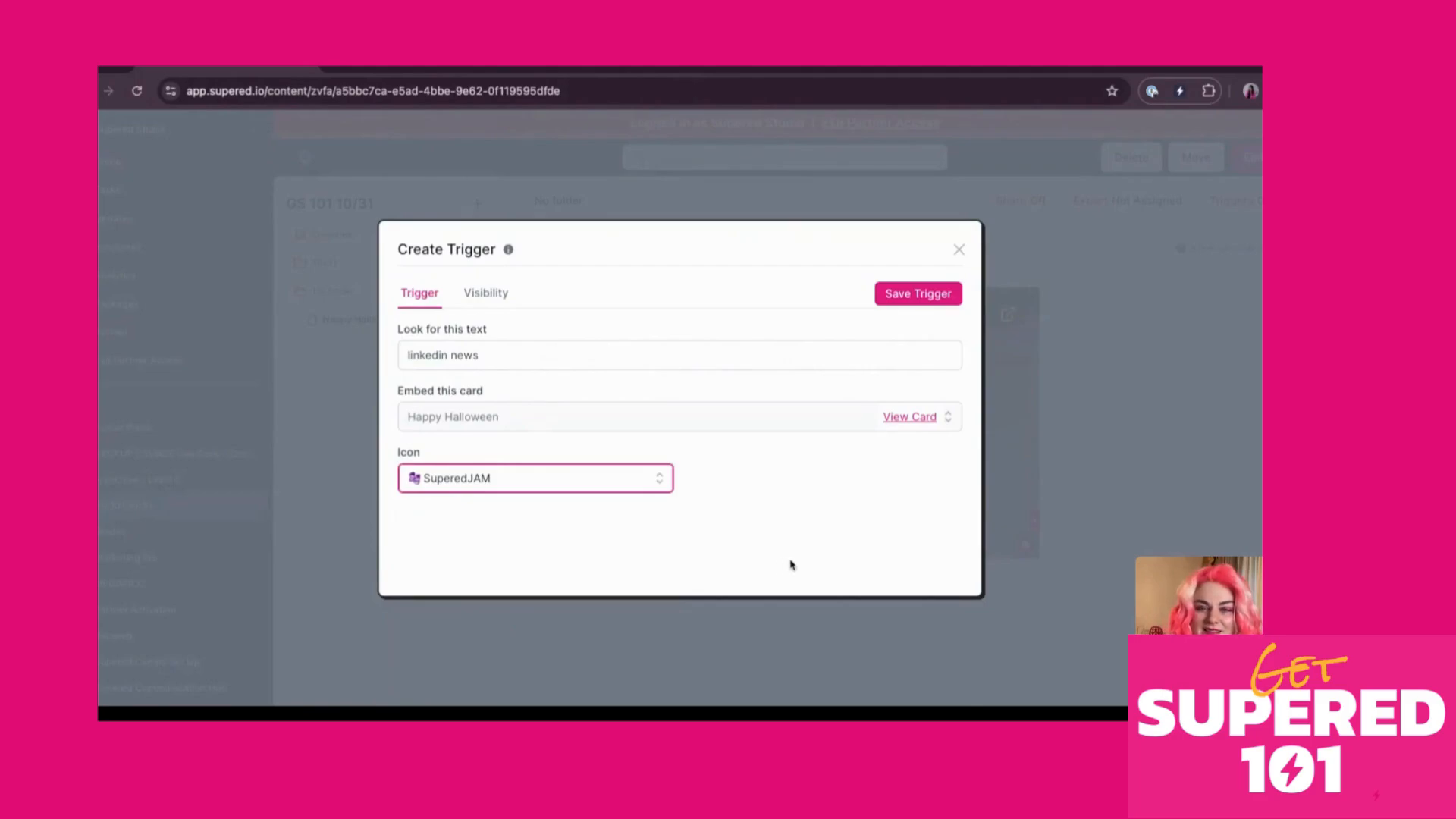
click(911, 295)
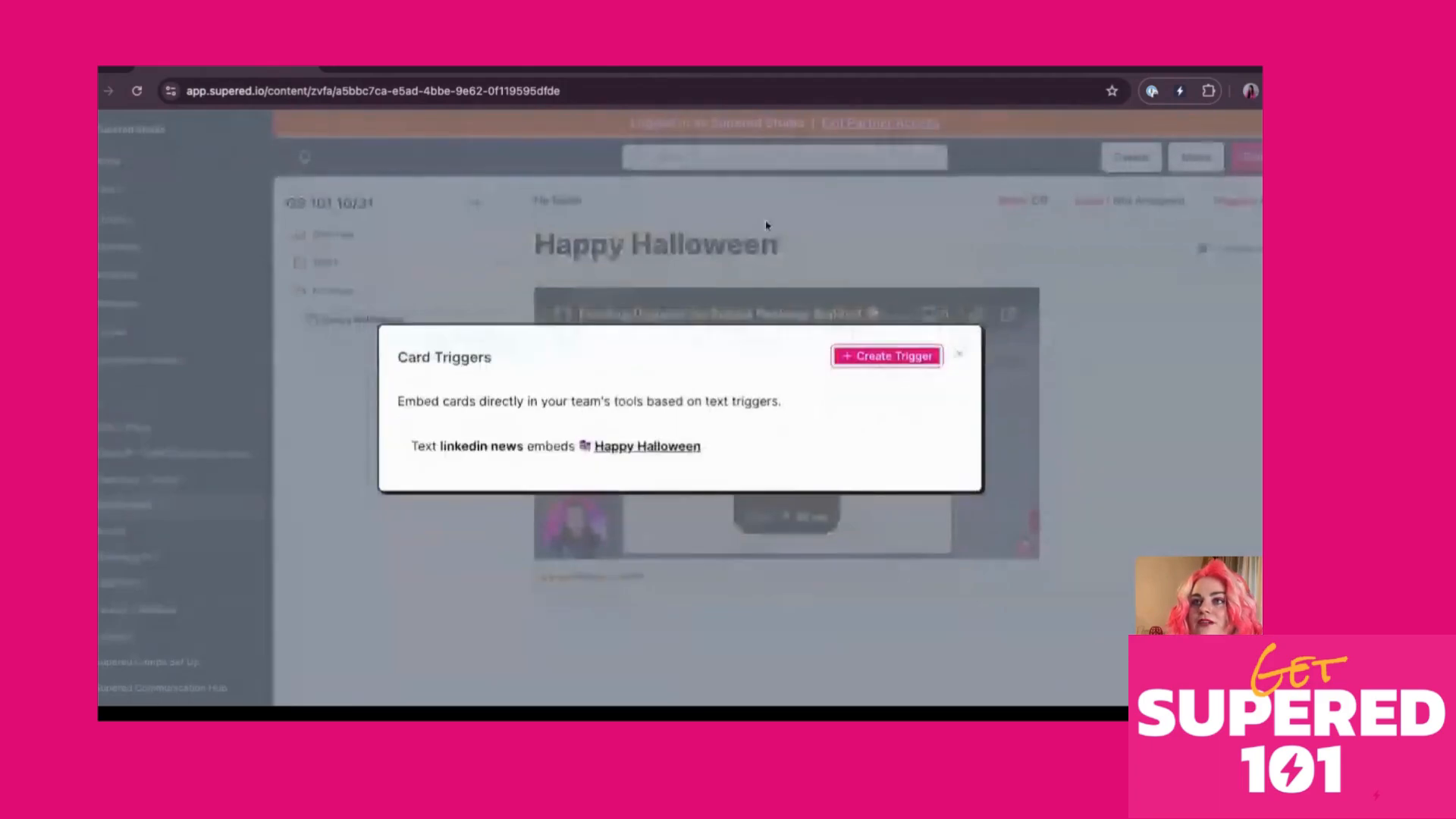
On LinkedIn, open Sidekick and pop up the Happy Halloween card from the LinkedIn News trigger
click(460, 69)
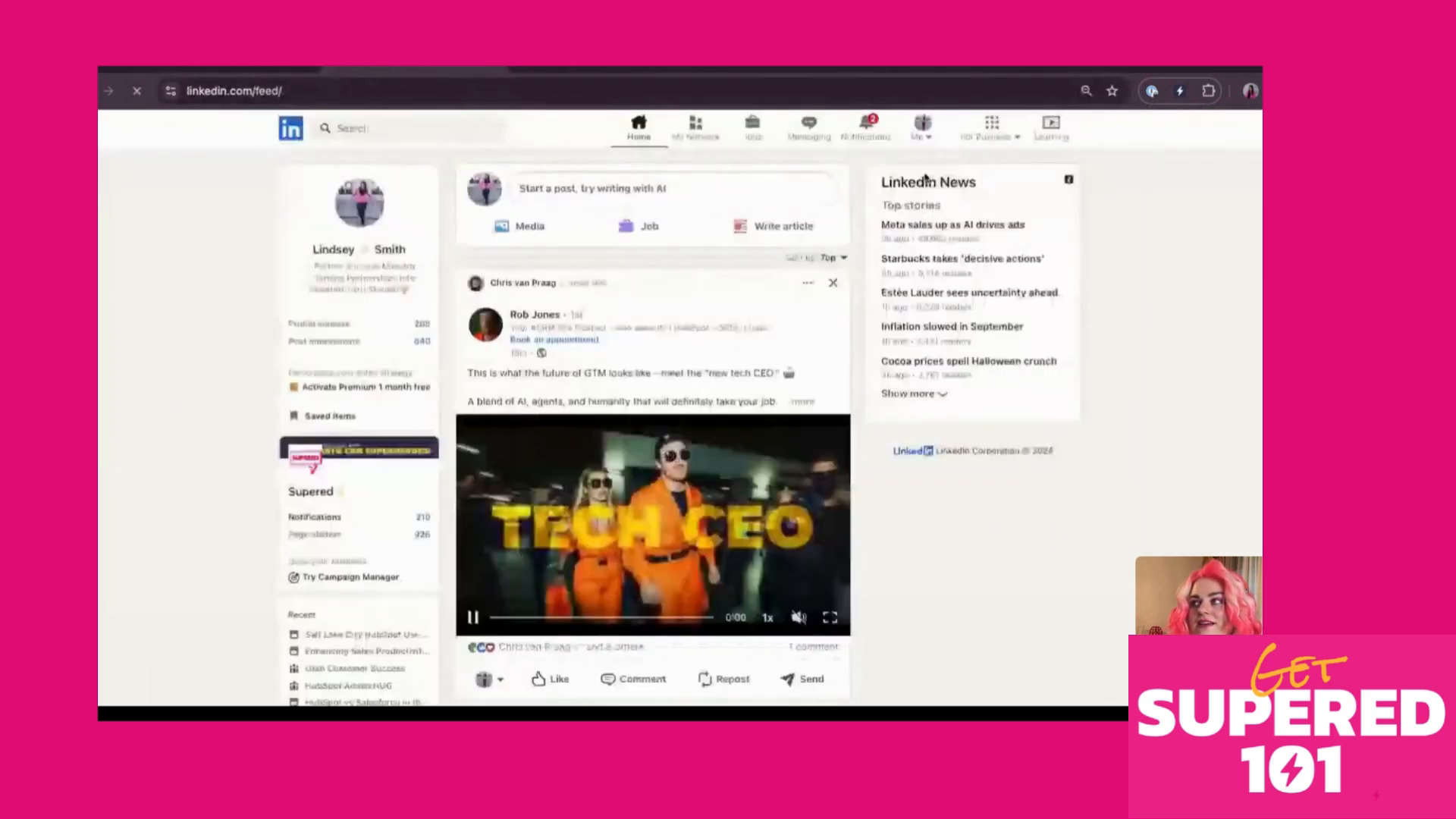
click(1179, 91)
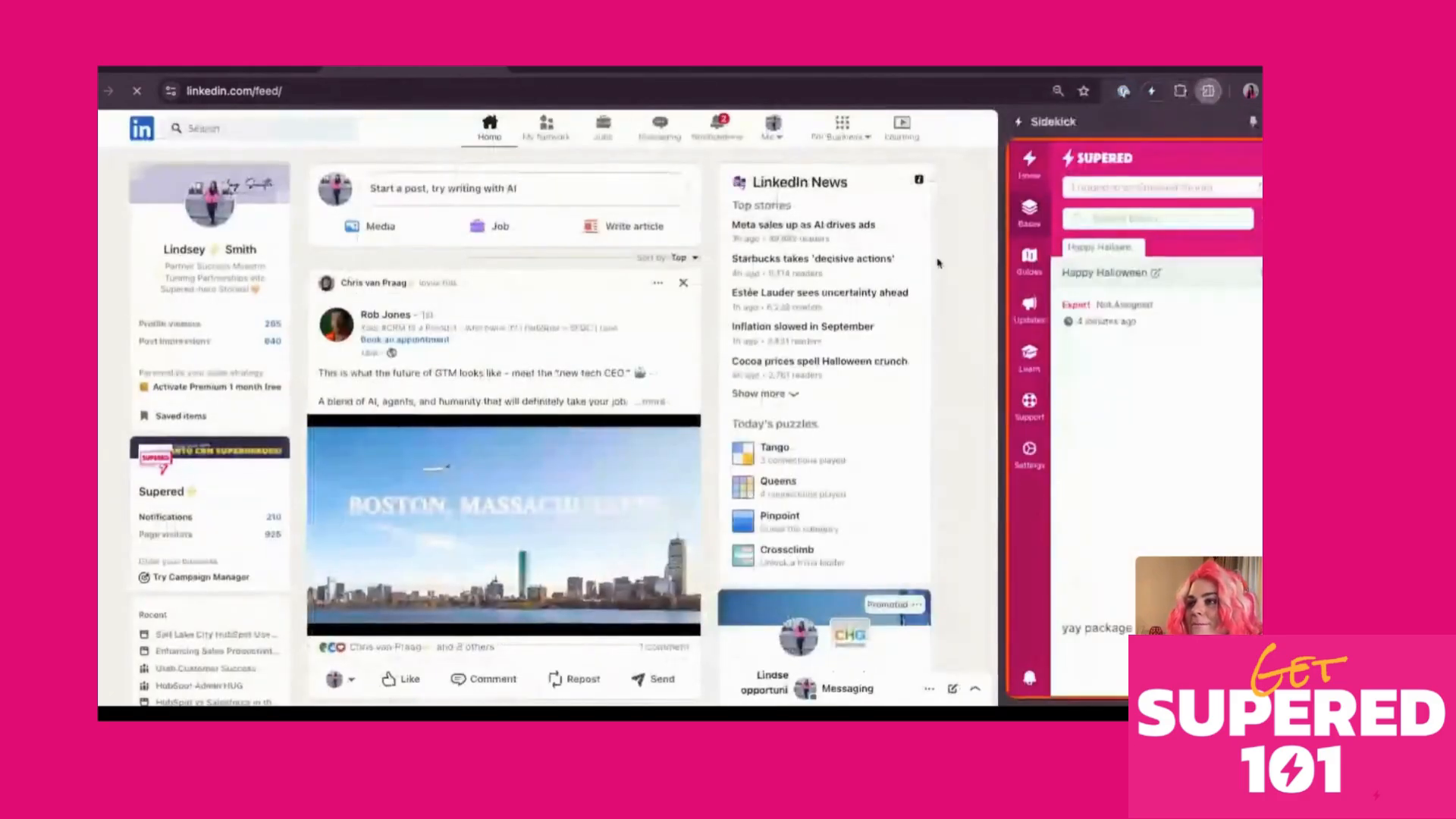
click(739, 188)
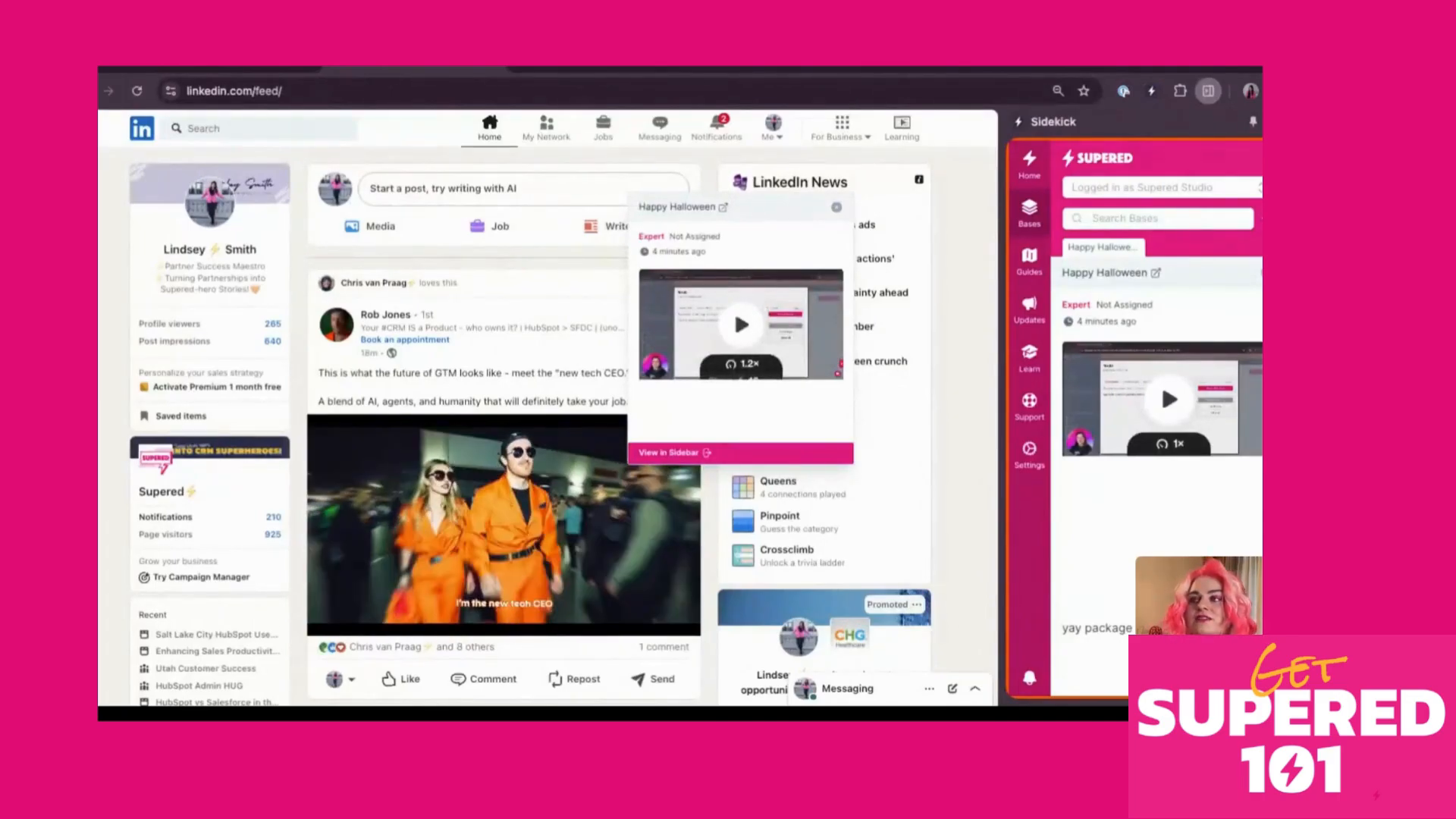
Close the card popup and like the post about the new tech CEO
click(382, 576)
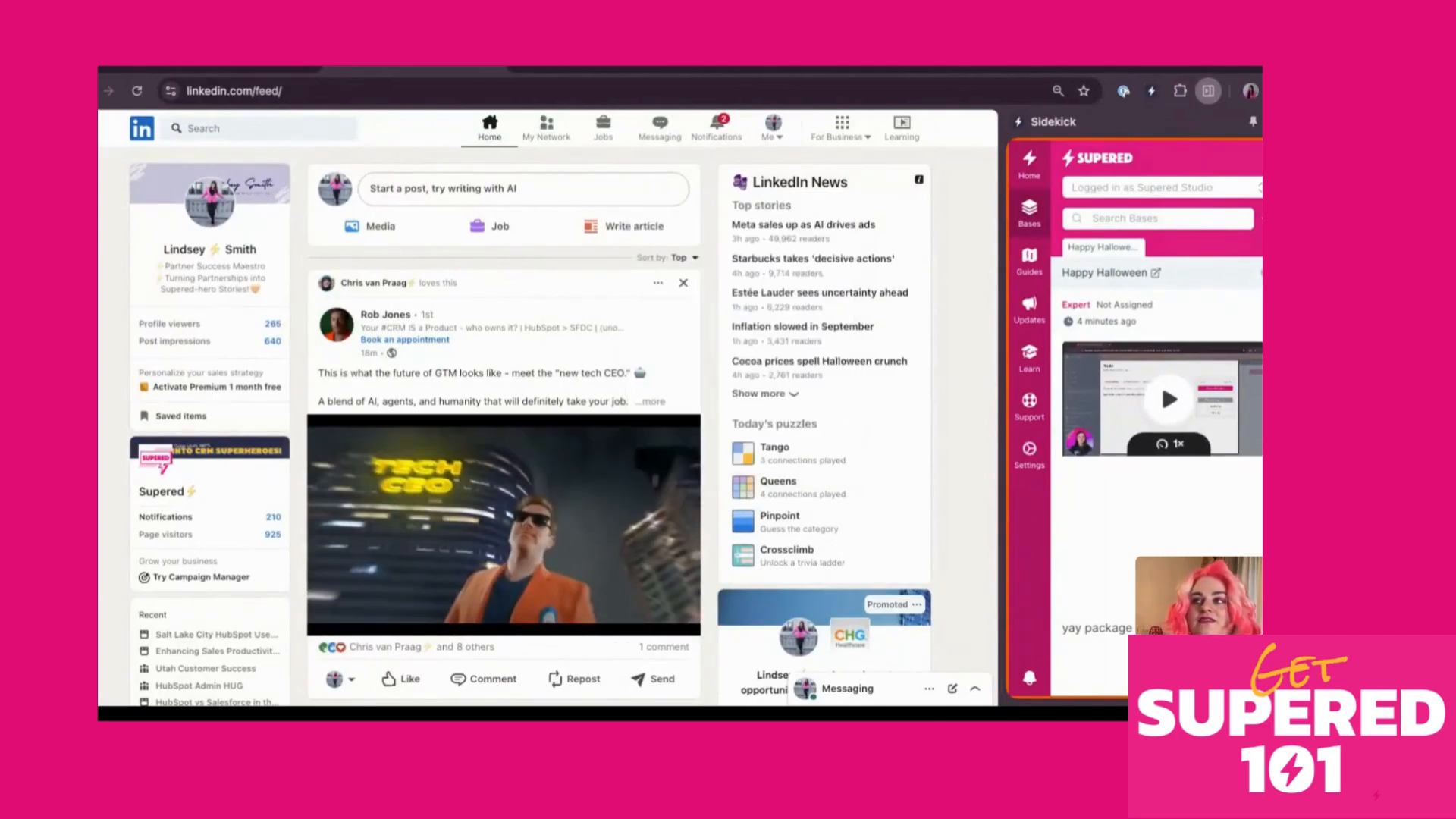
click(397, 680)
scroll(465, 416, down, 2)
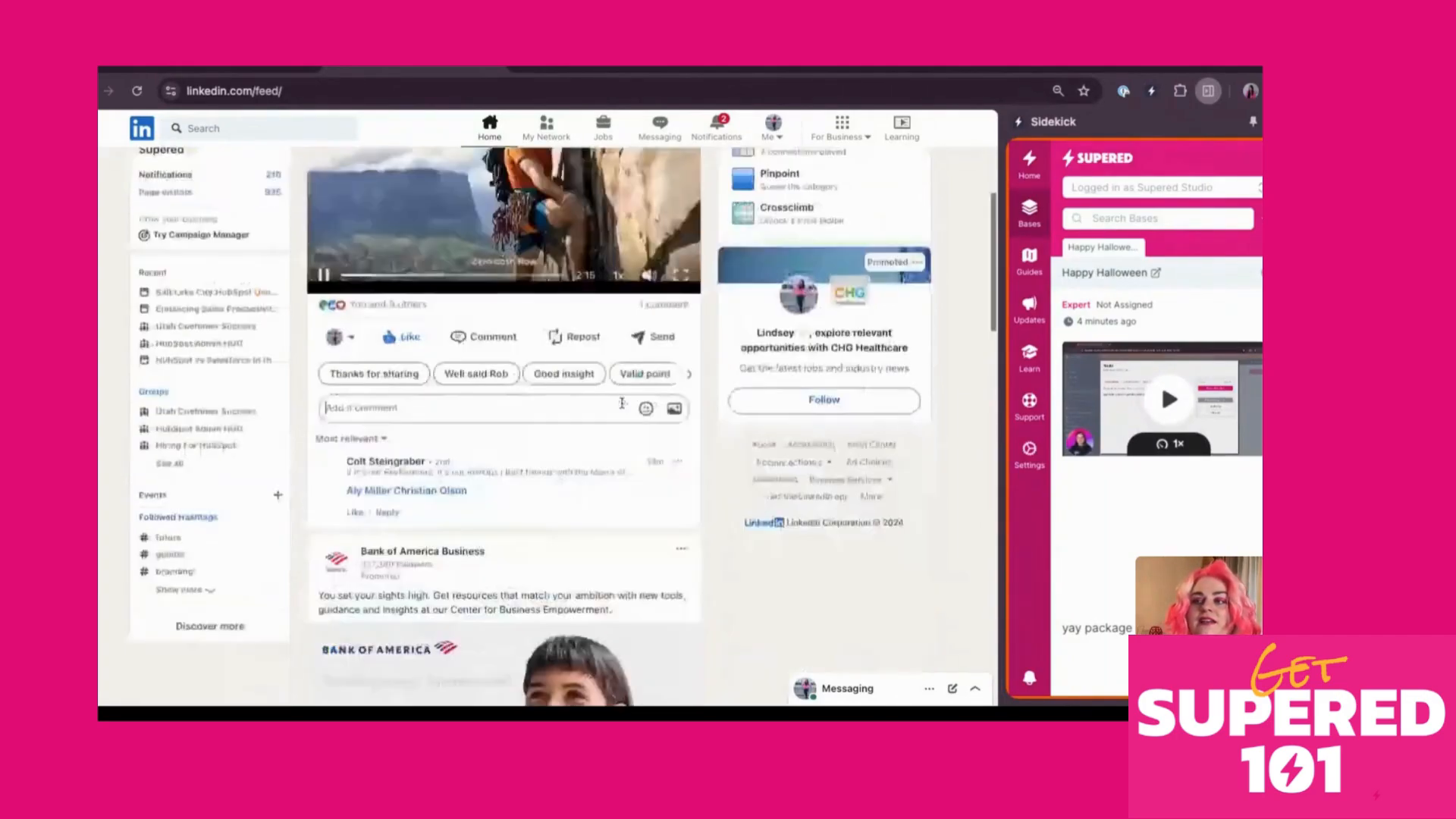
scroll(466, 415, up, 1)
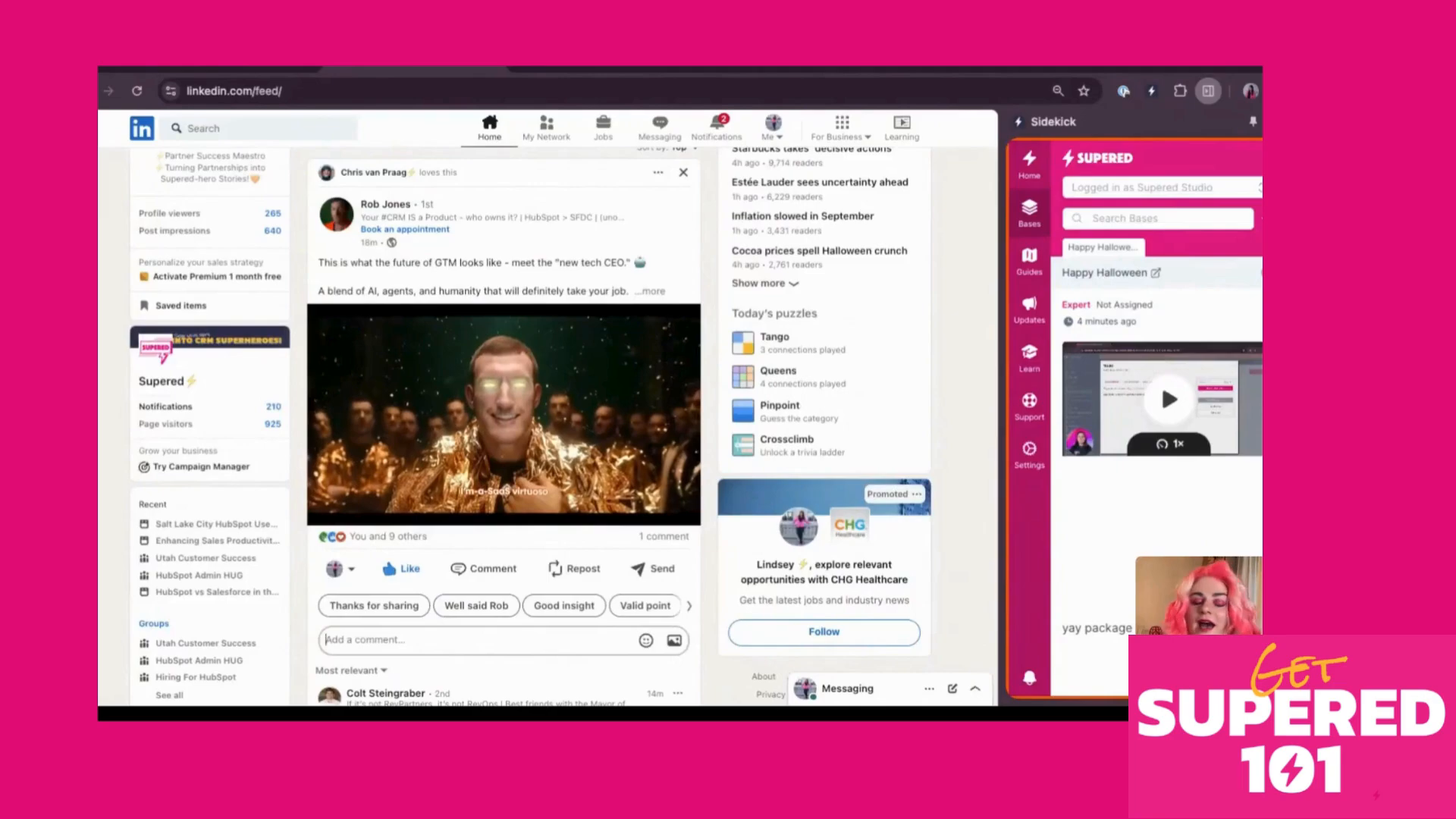
scroll(752, 203, up, 3)
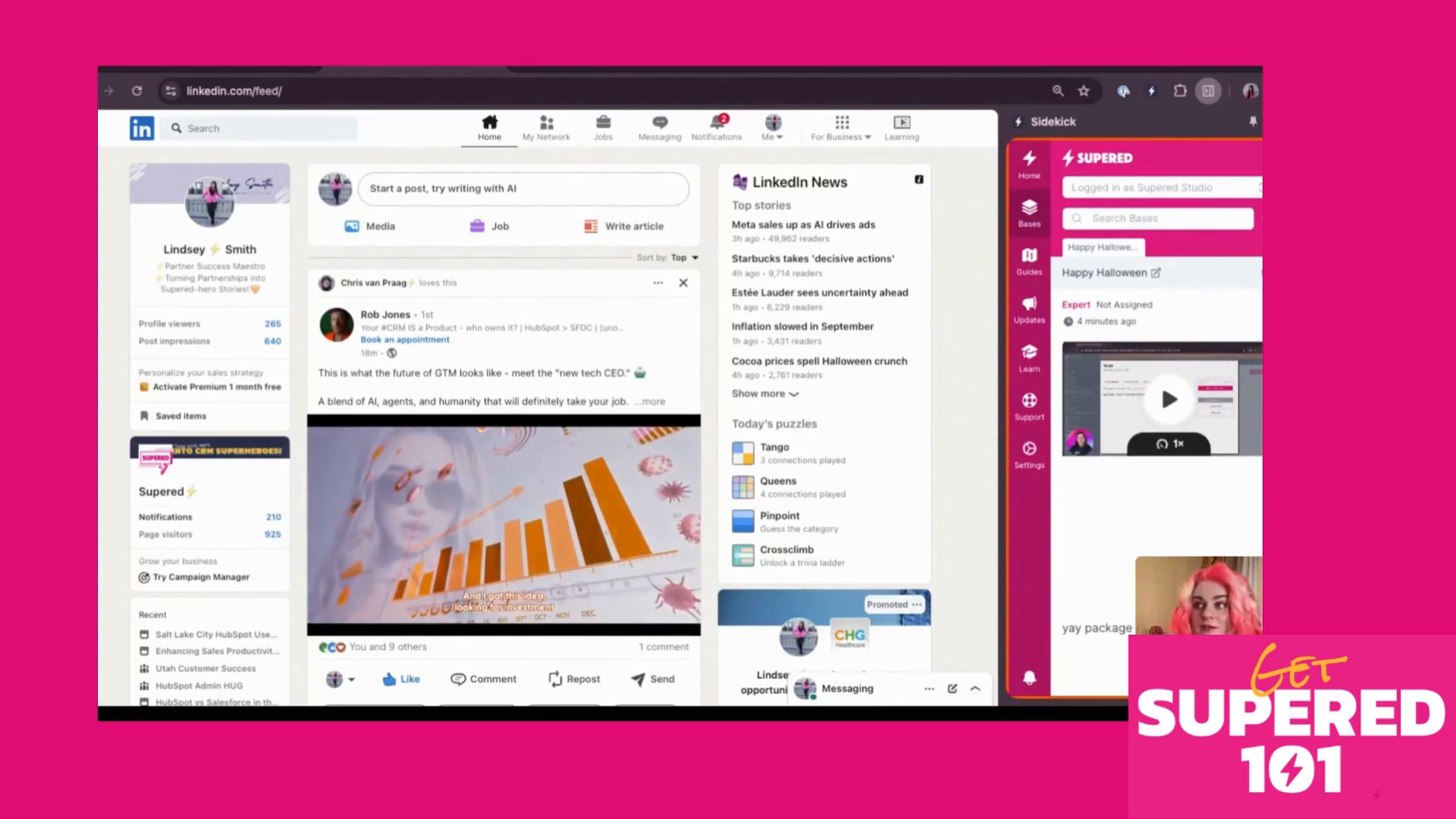
Reopen and close the Happy Halloween trigger popup, then return to the Supered card page
click(742, 188)
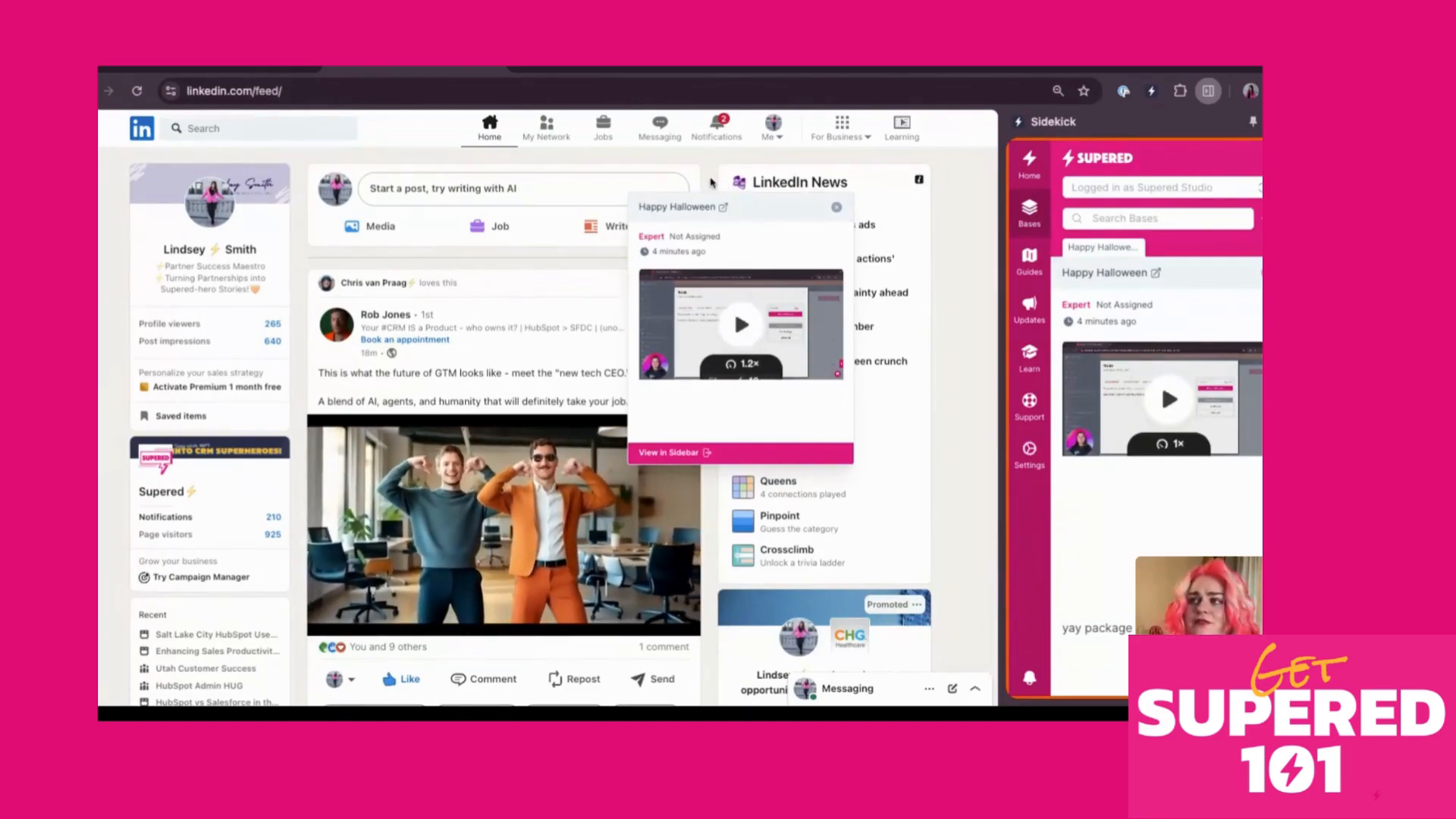
click(836, 207)
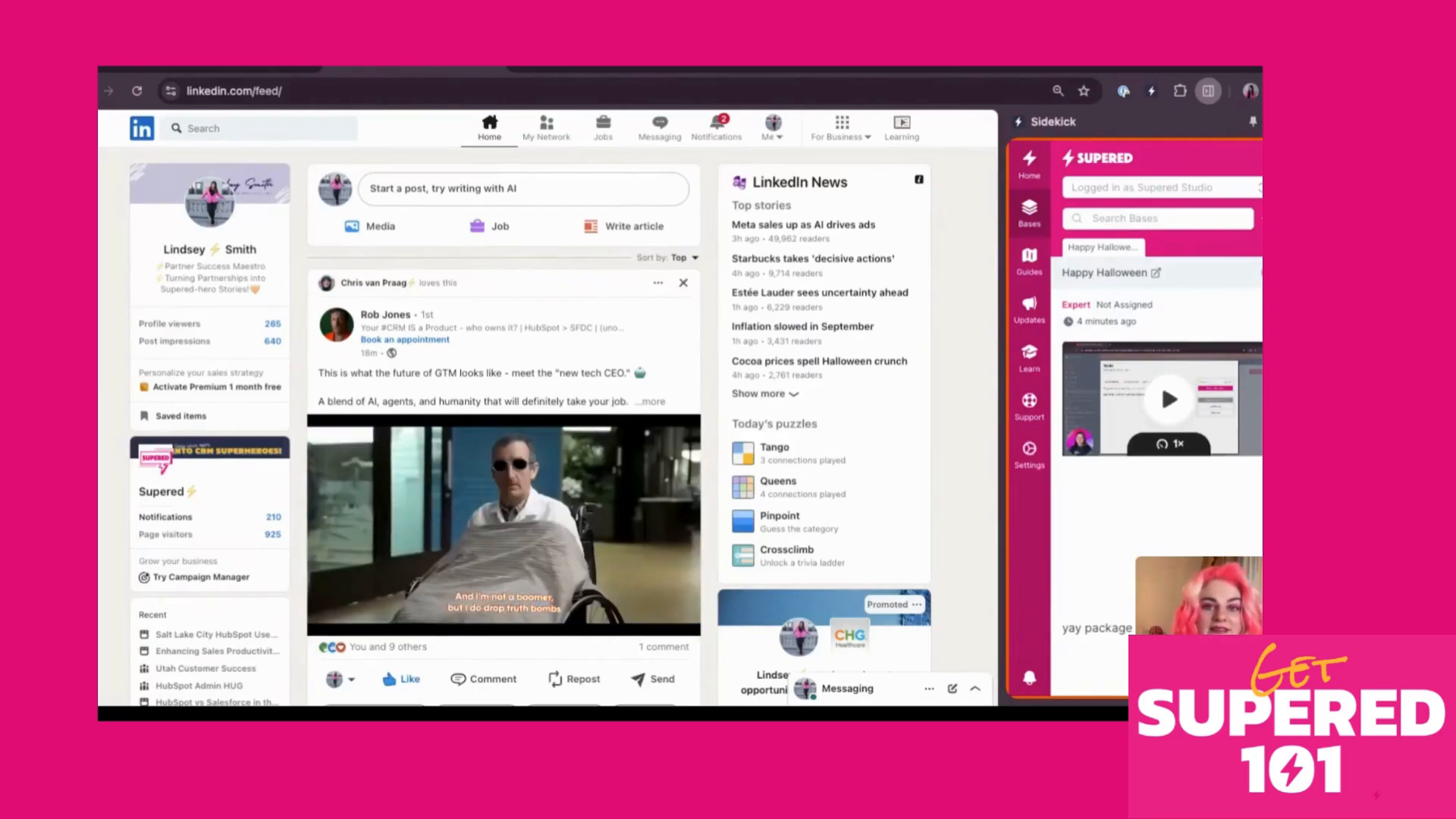
click(228, 70)
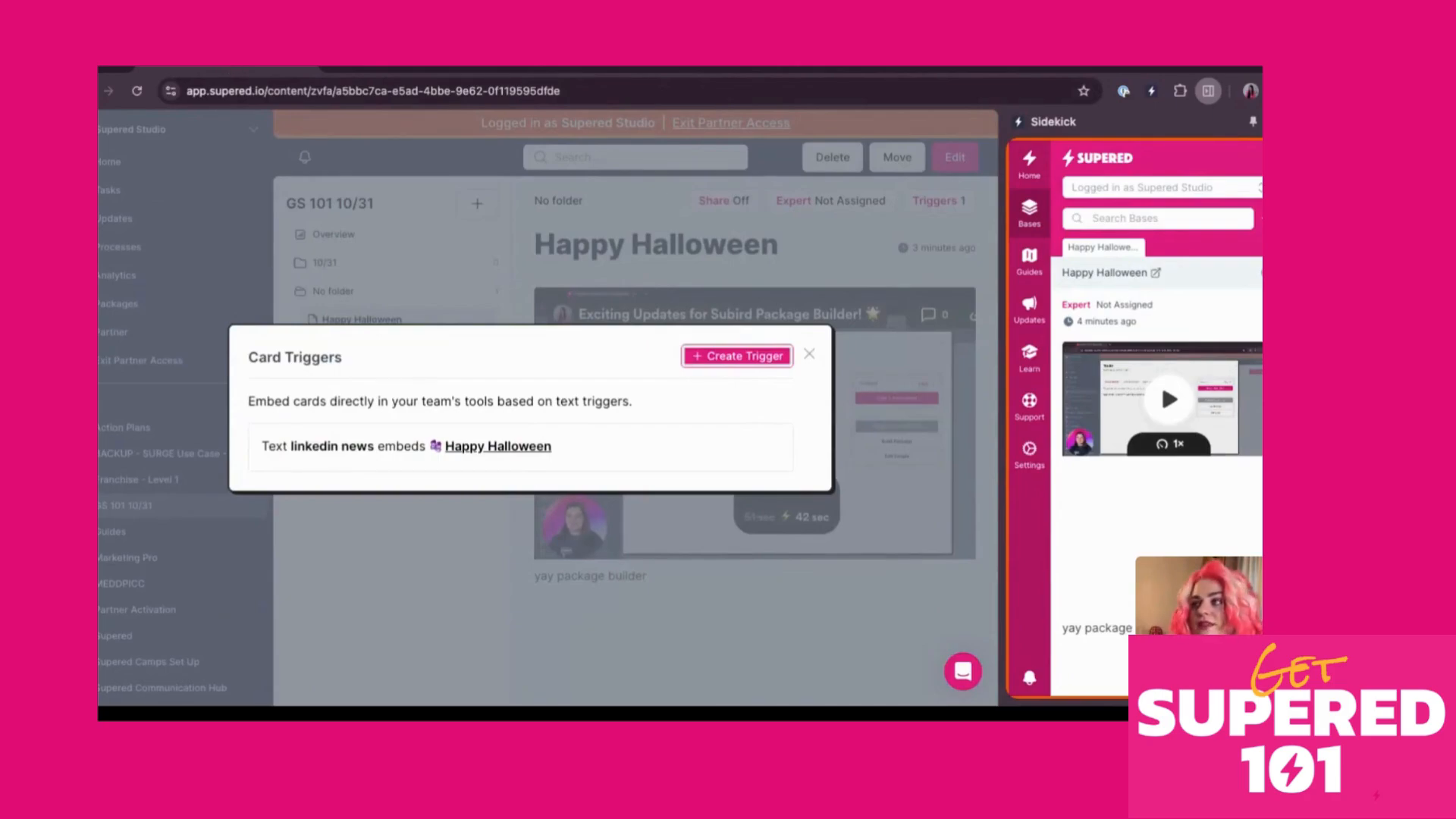
Close the Sidekick panel and the Card Triggers dialog, then return to the LinkedIn feed
click(1282, 121)
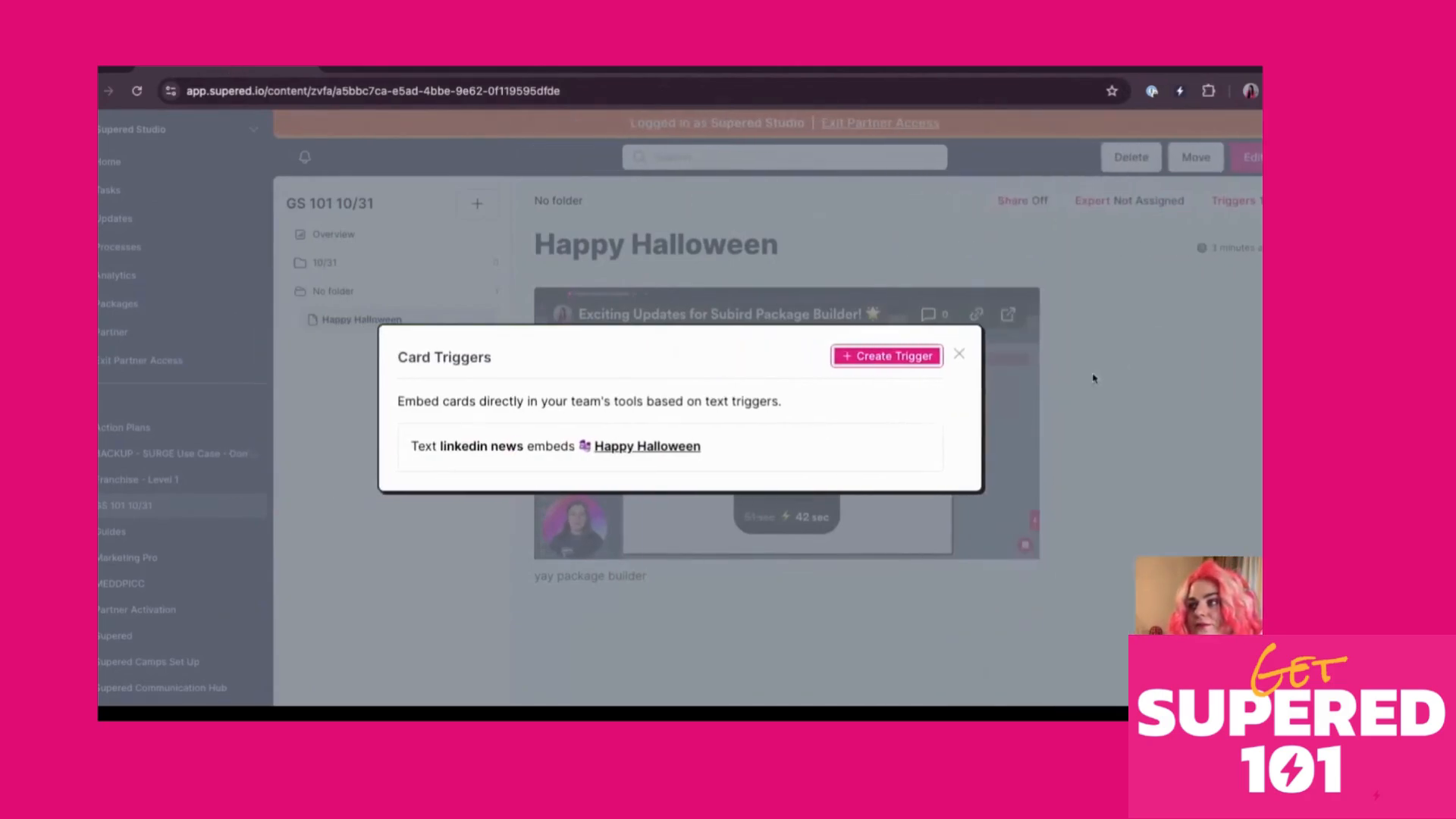
click(959, 354)
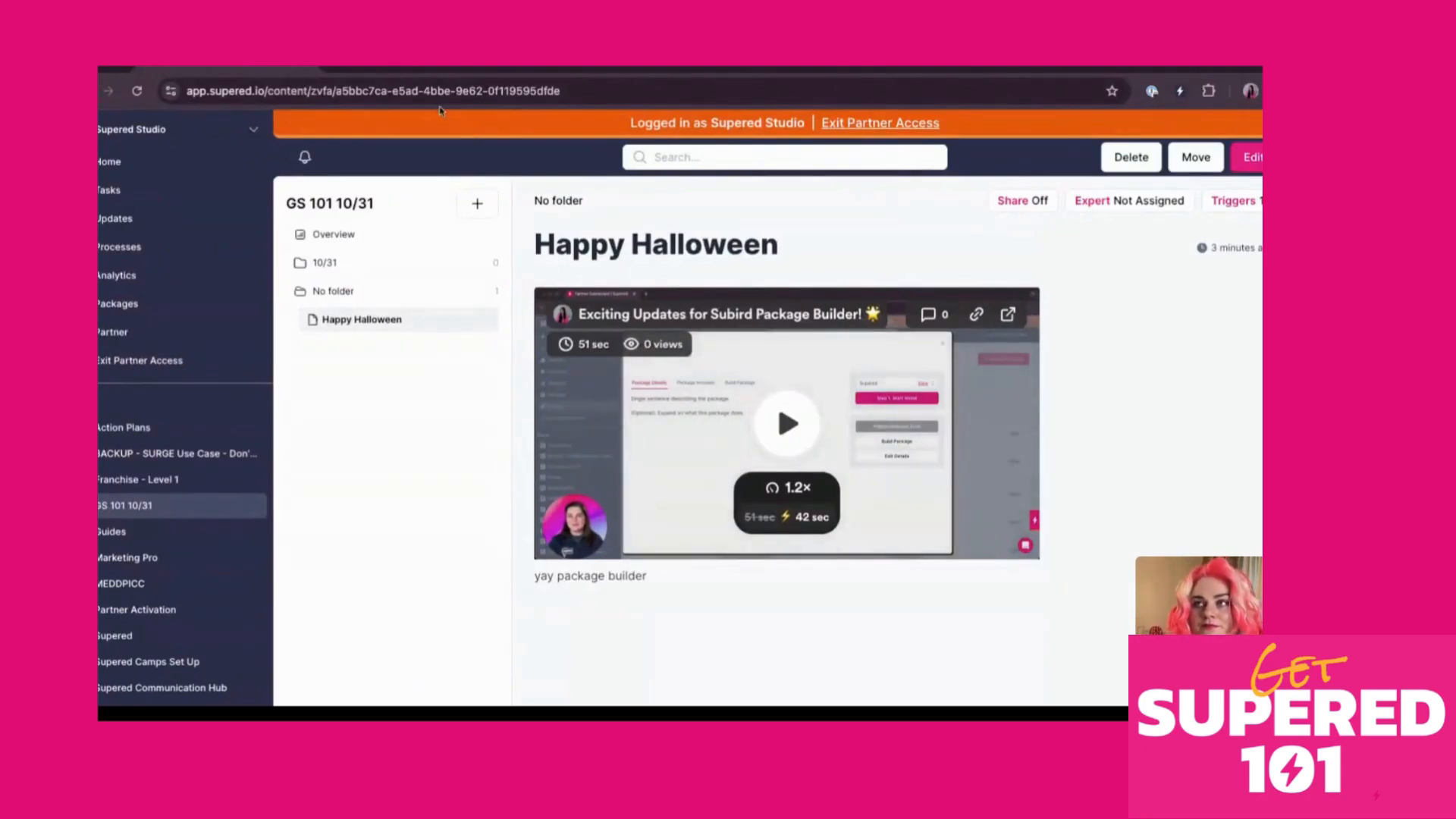
click(418, 68)
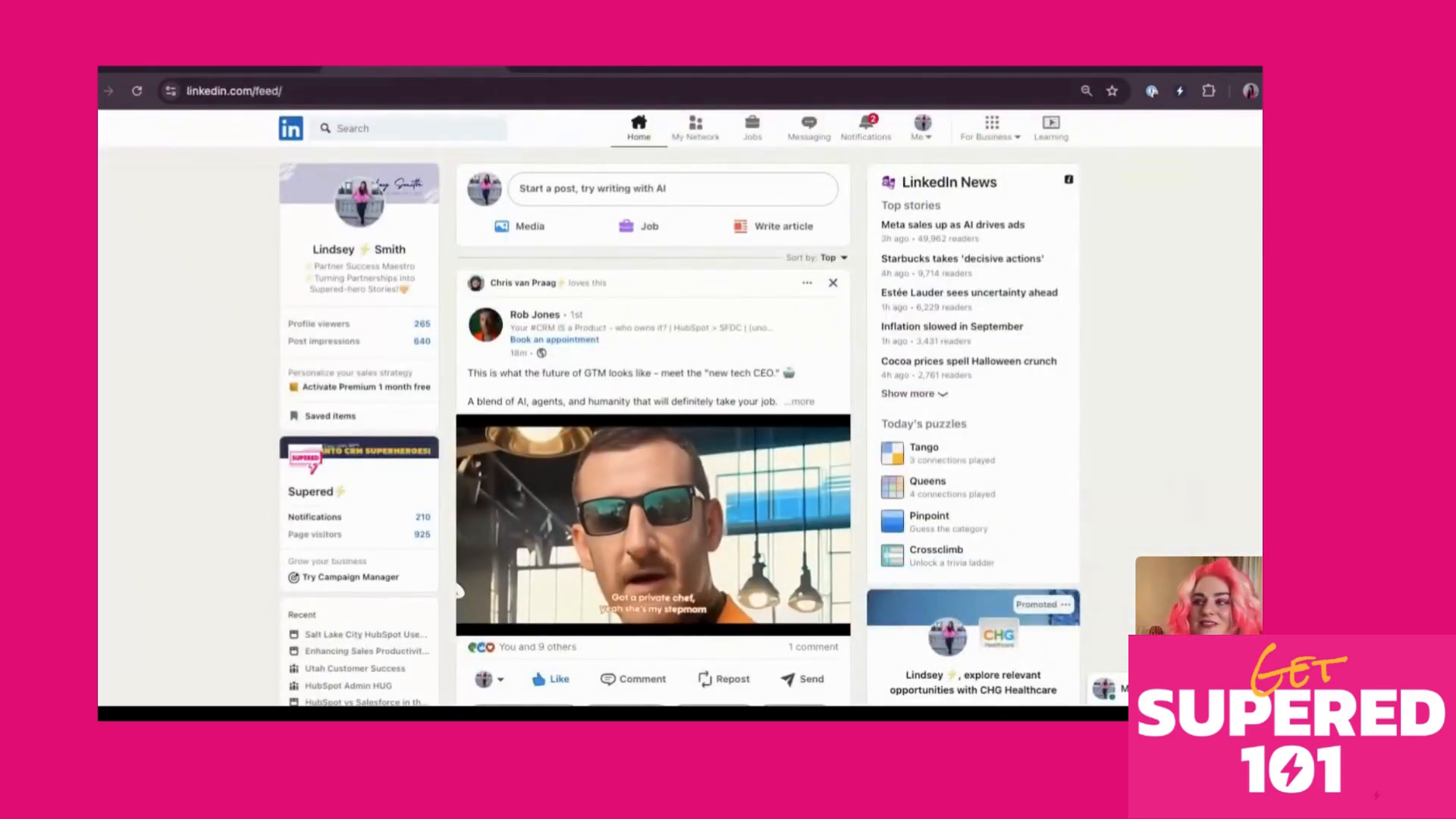
Reopen Sidekick beside the LinkedIn feed, widen the panel, and open the list of all bases
click(1208, 90)
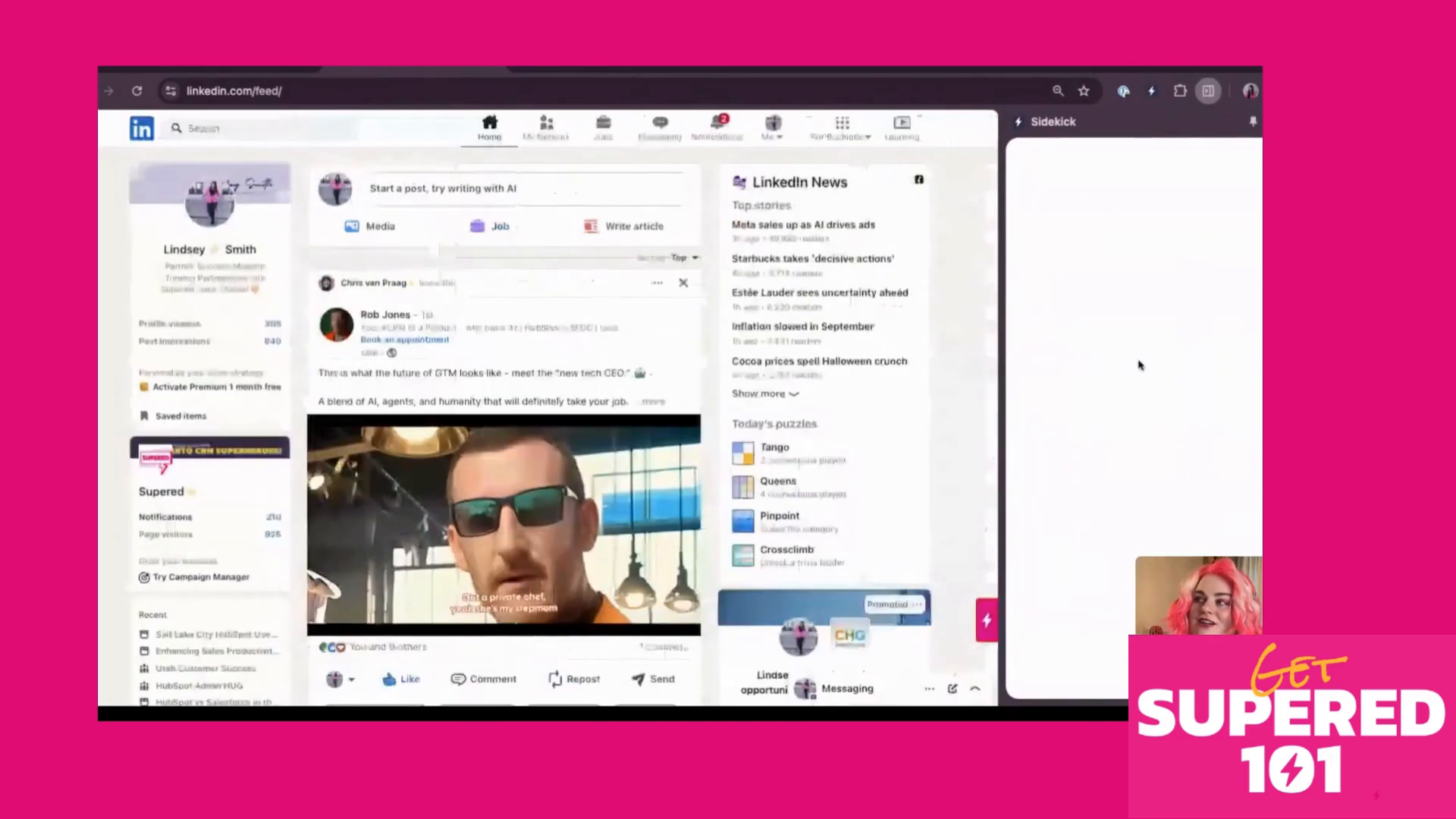
drag(1003, 458, 902, 410)
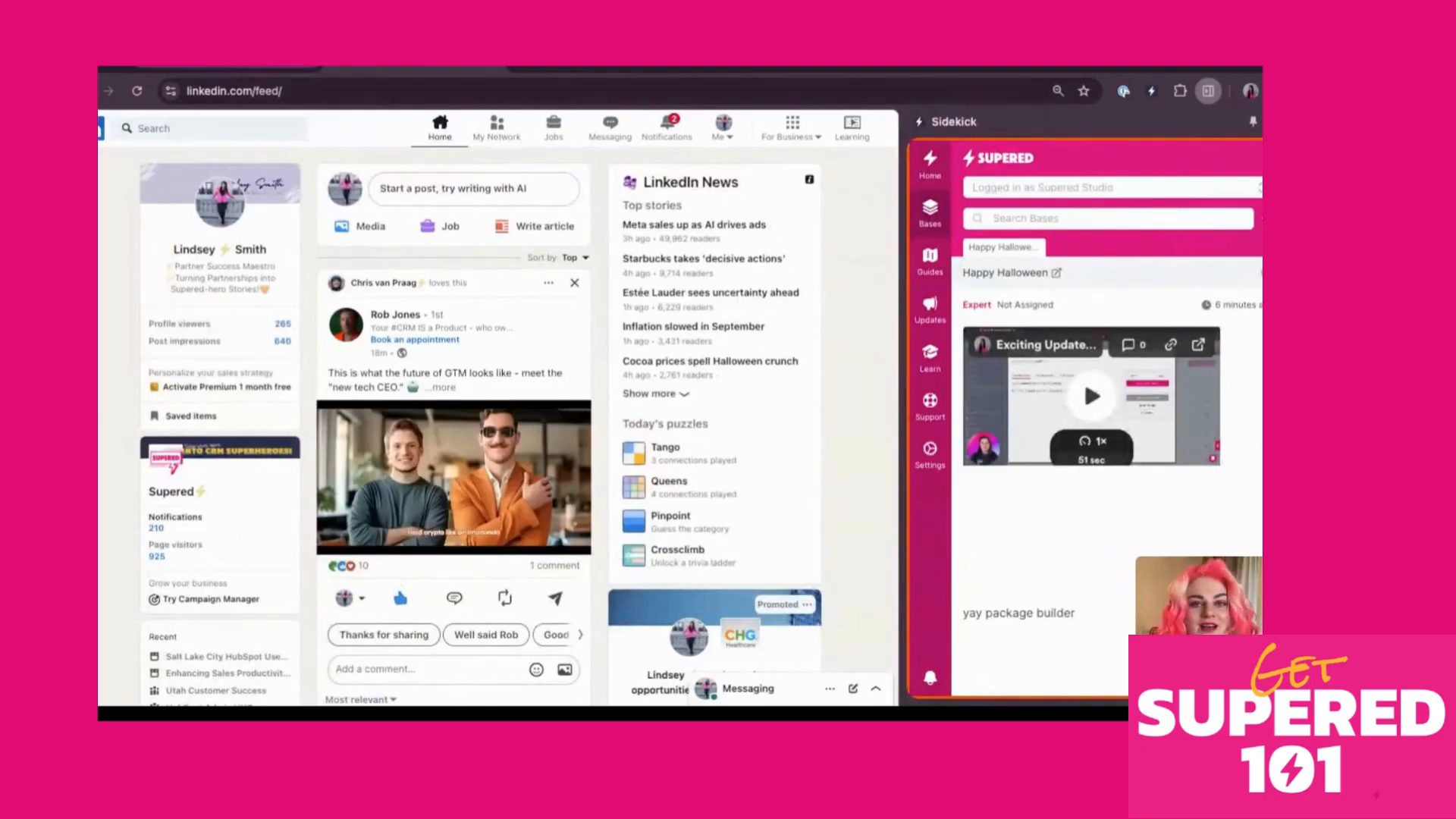
scroll(533, 456, down, 10)
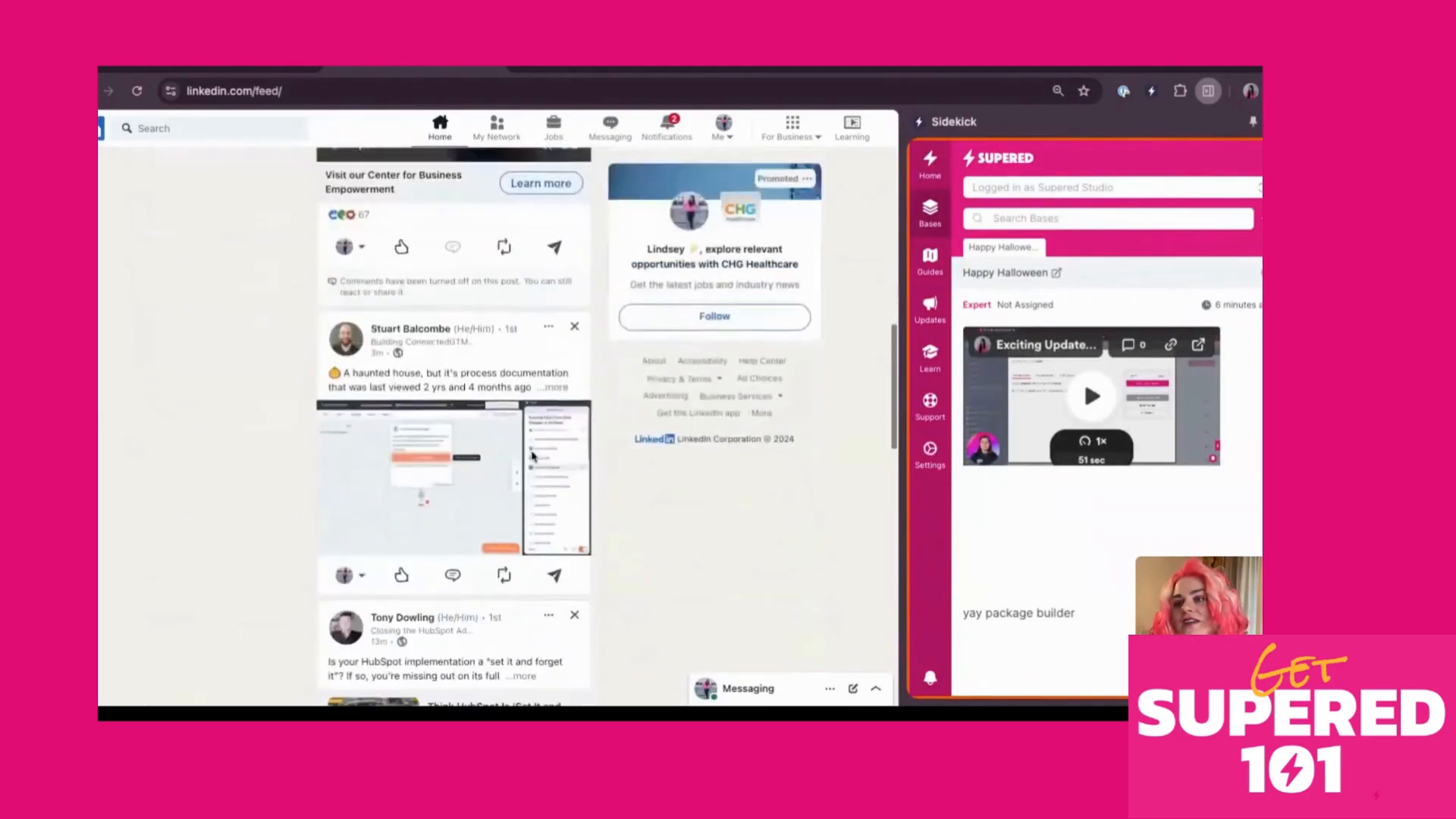
scroll(395, 492, up, 5)
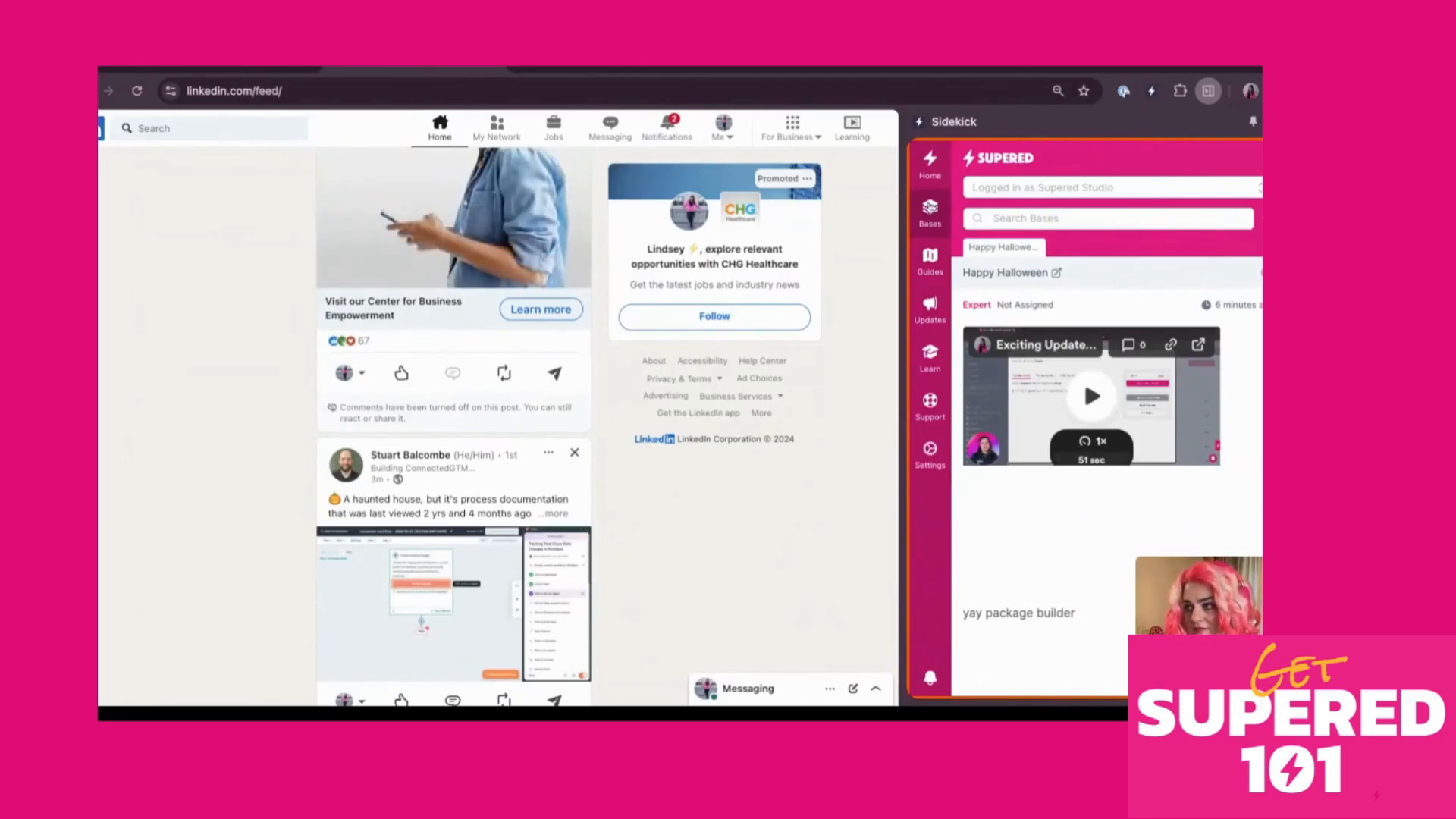
click(936, 220)
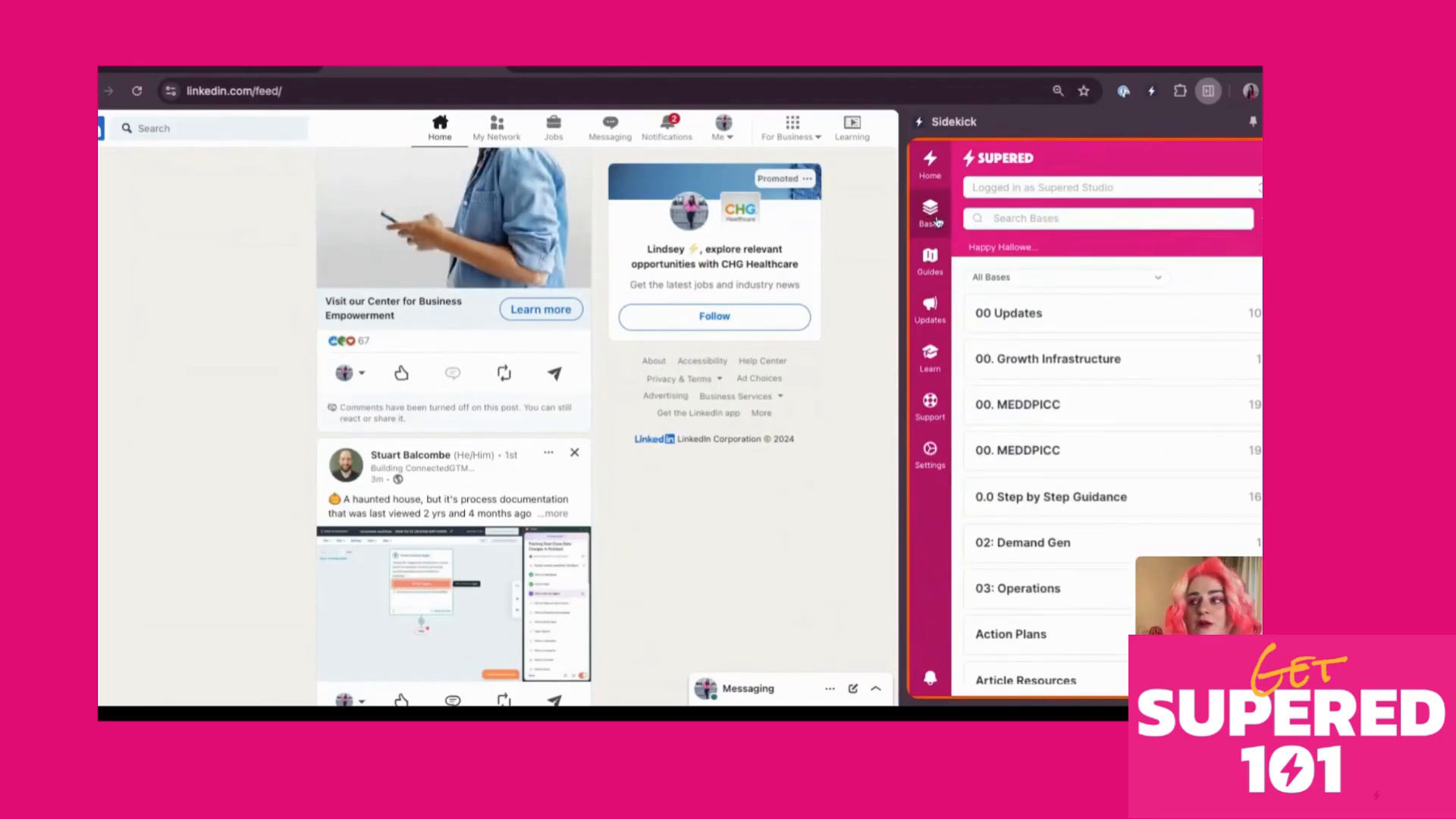
Filter the bases to No folder and start a new card
scroll(1065, 559, down, 6)
scroll(1069, 561, up, 6)
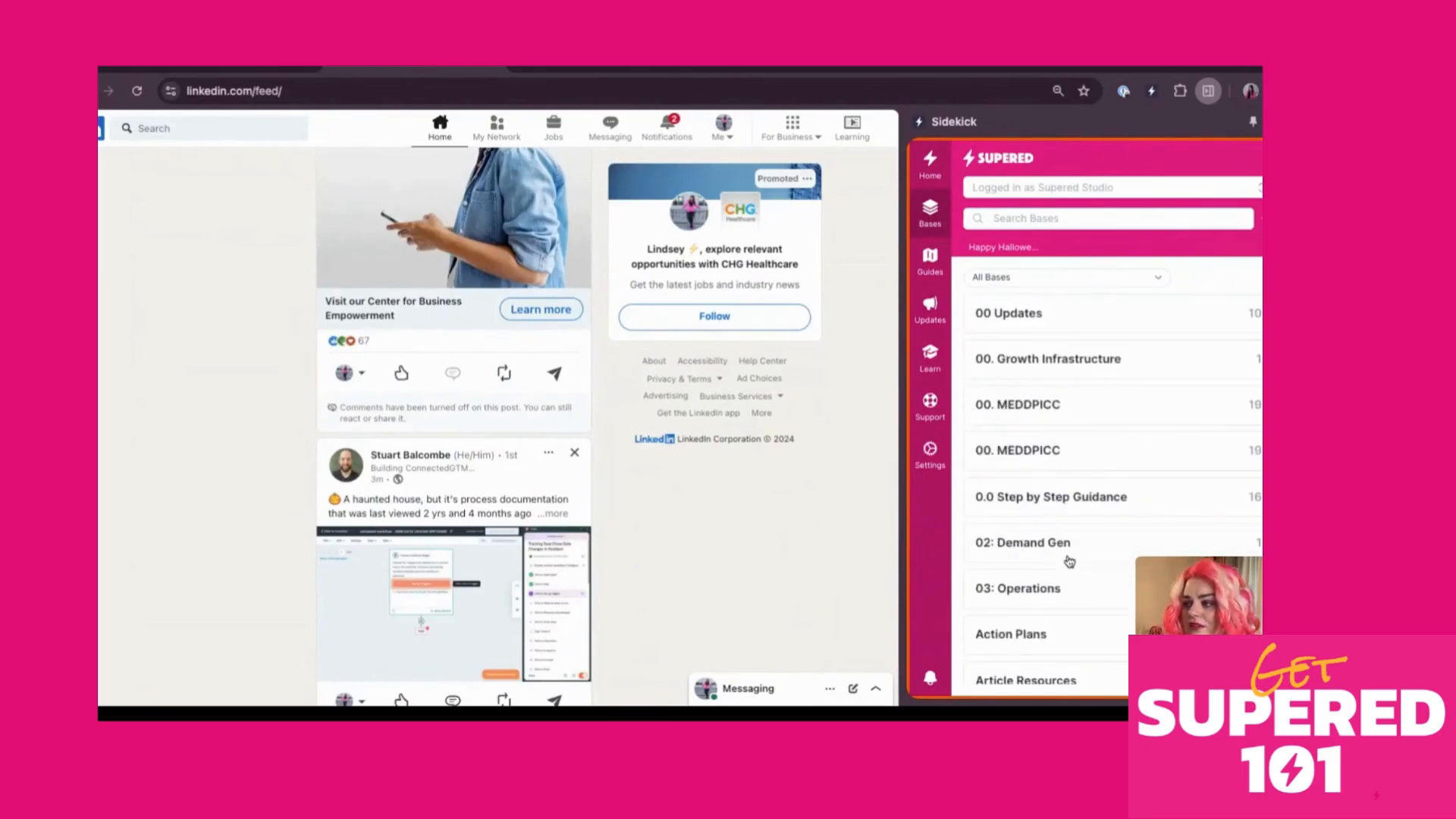
click(1050, 278)
click(1043, 312)
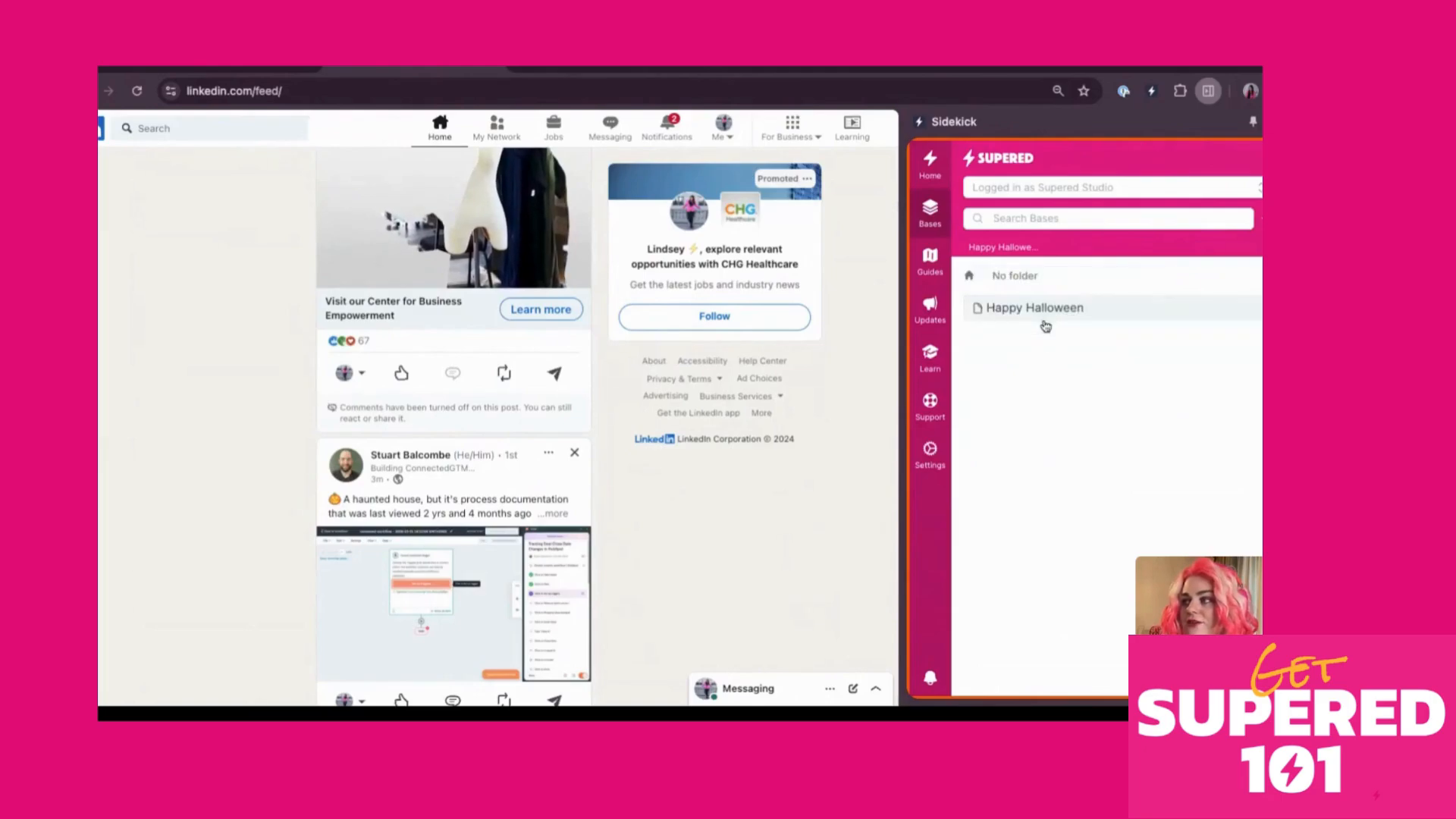
click(1259, 219)
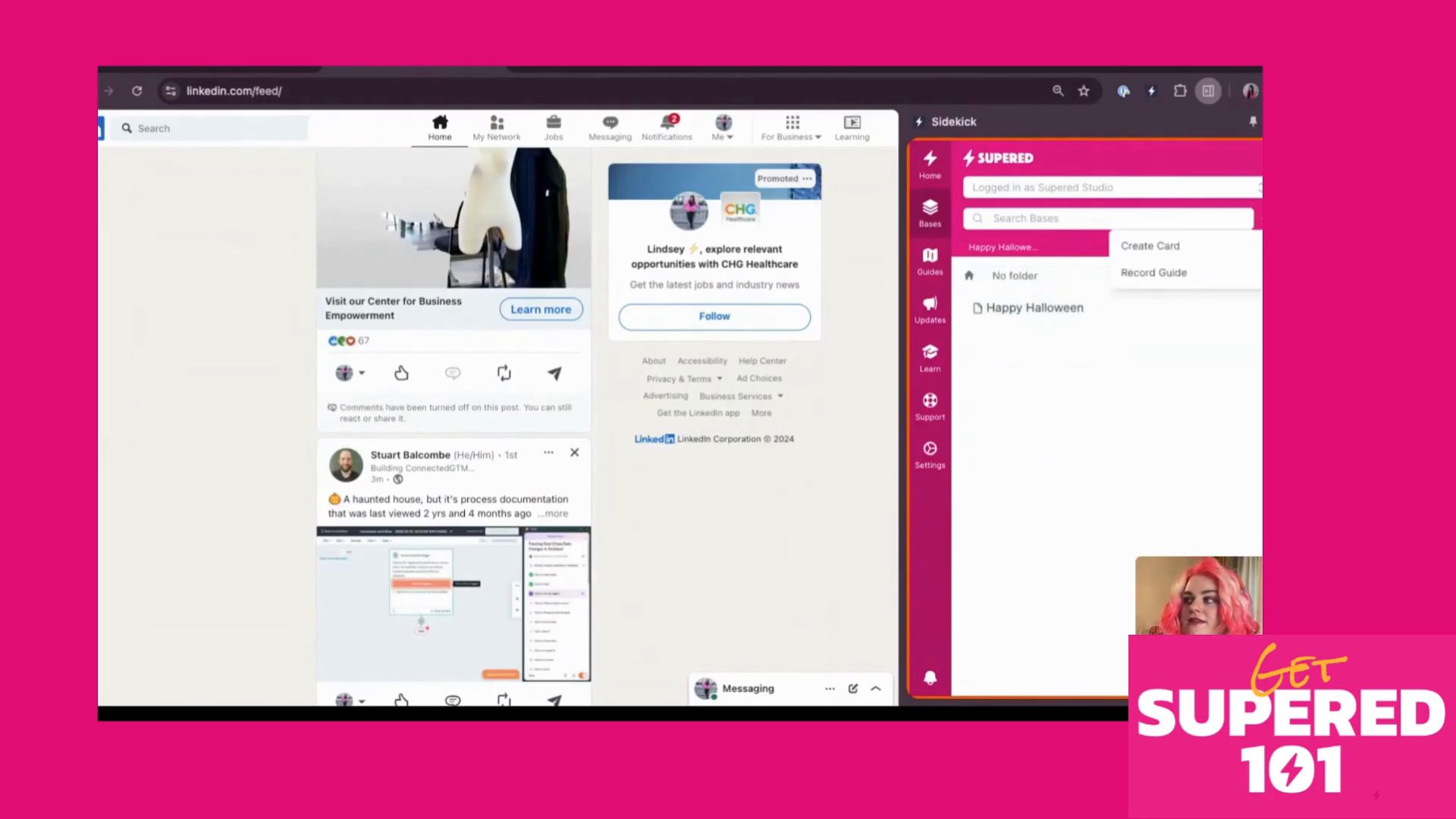
click(1168, 254)
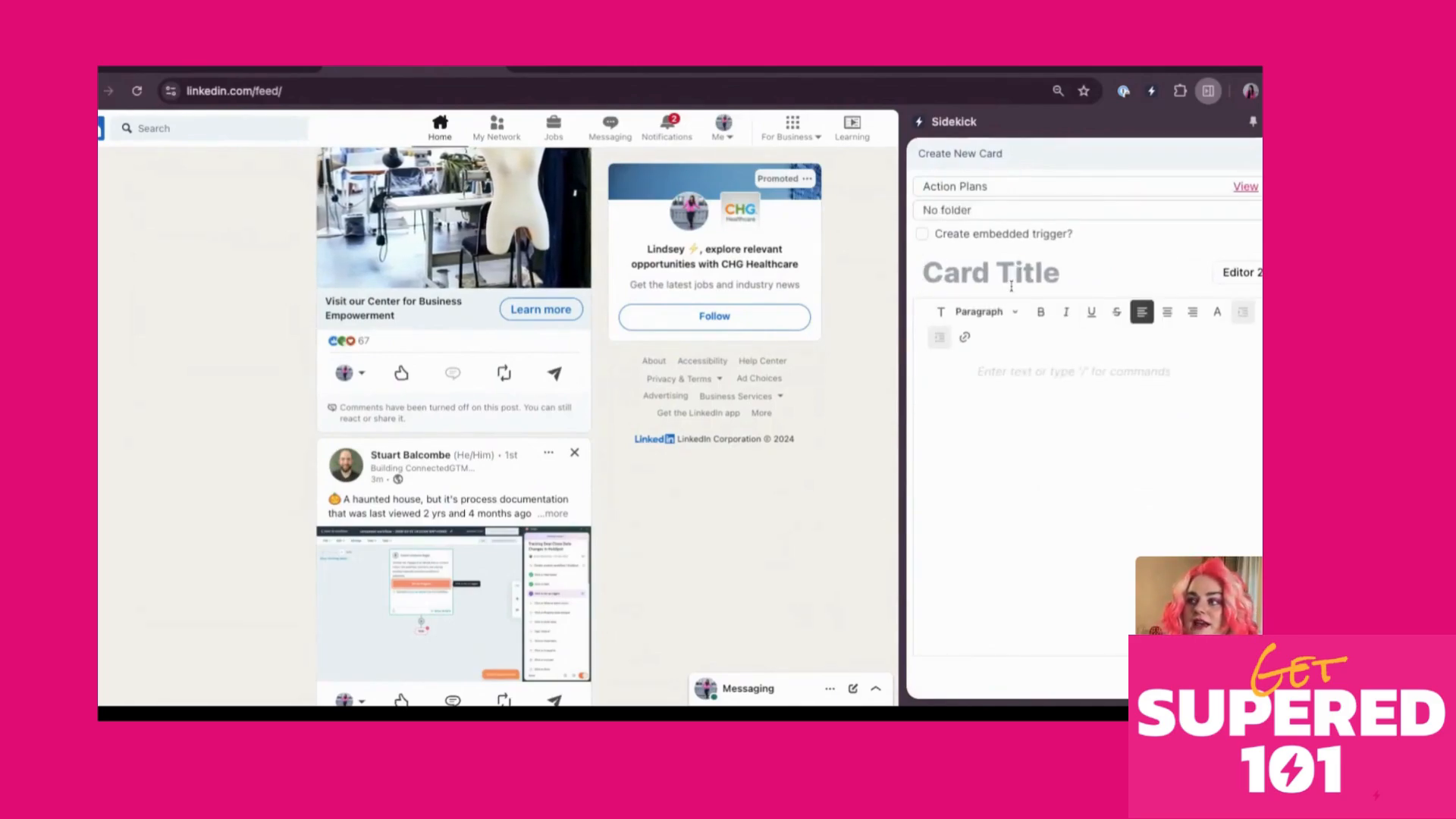
Title the card 'Let's do this' with body 'do all sorts of things' and save it without an embedded trigger
click(1011, 288)
text(Let's do this)
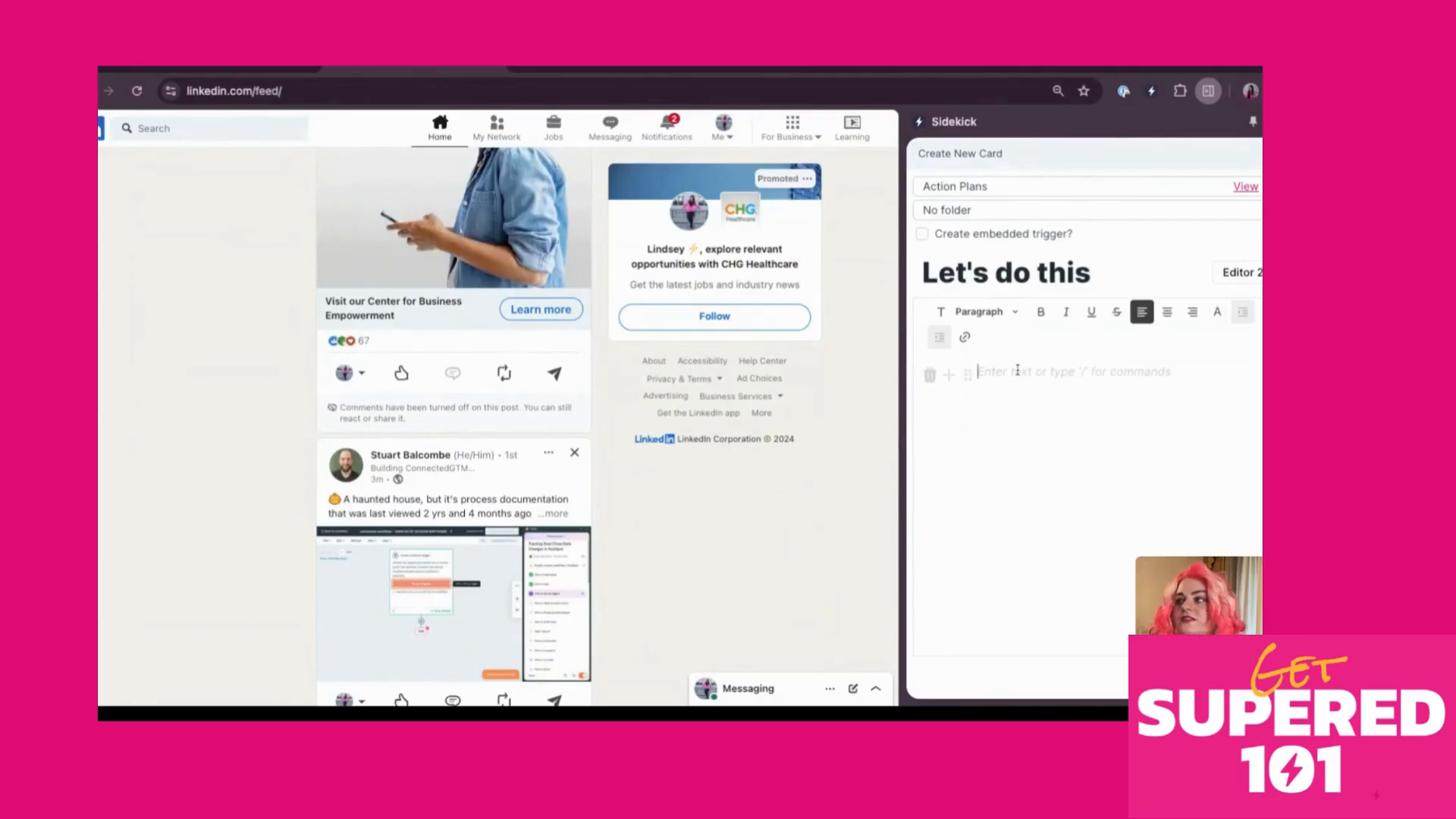
click(931, 374)
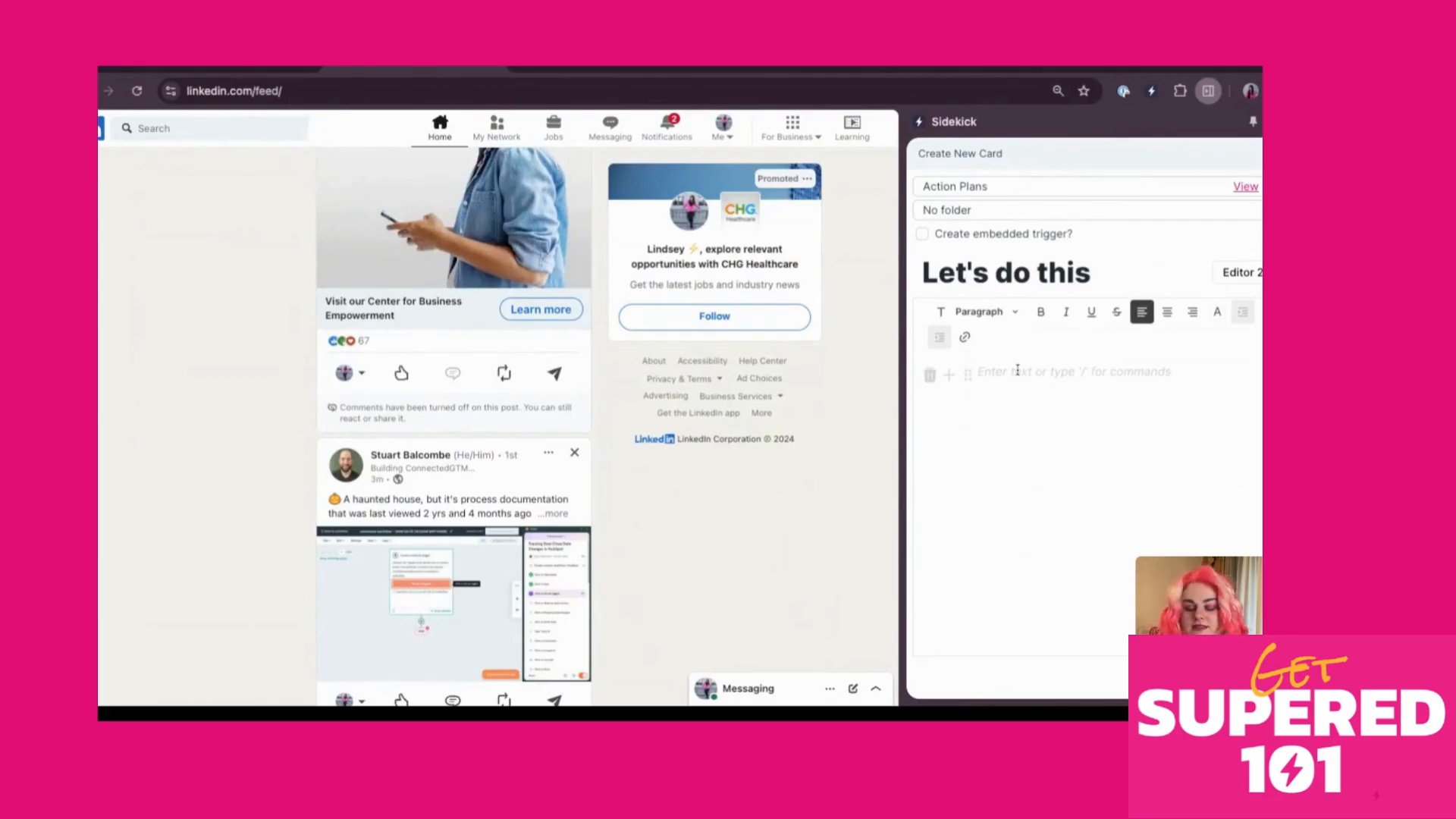
text(do all sort)
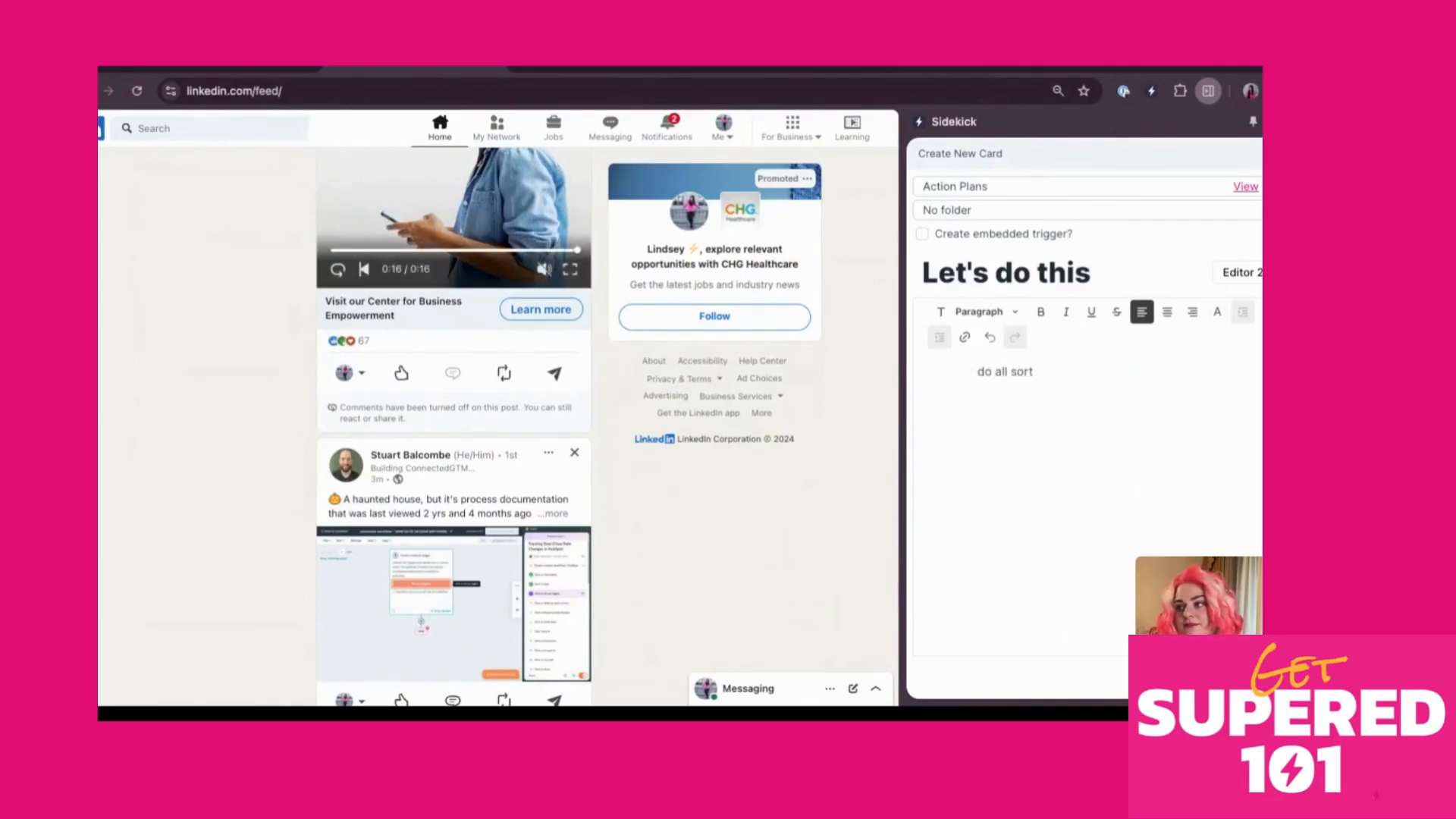
text(s of things)
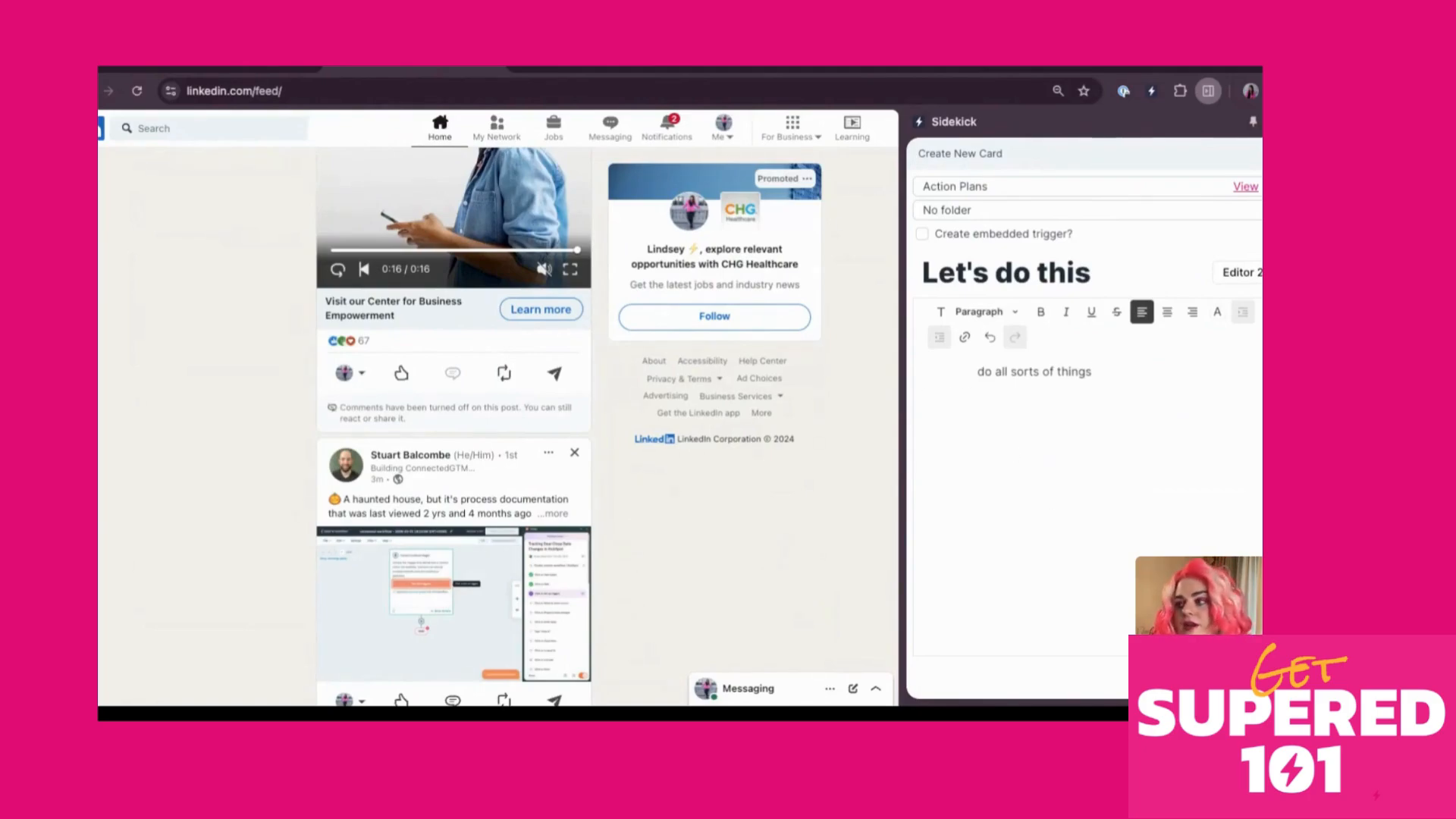
click(922, 234)
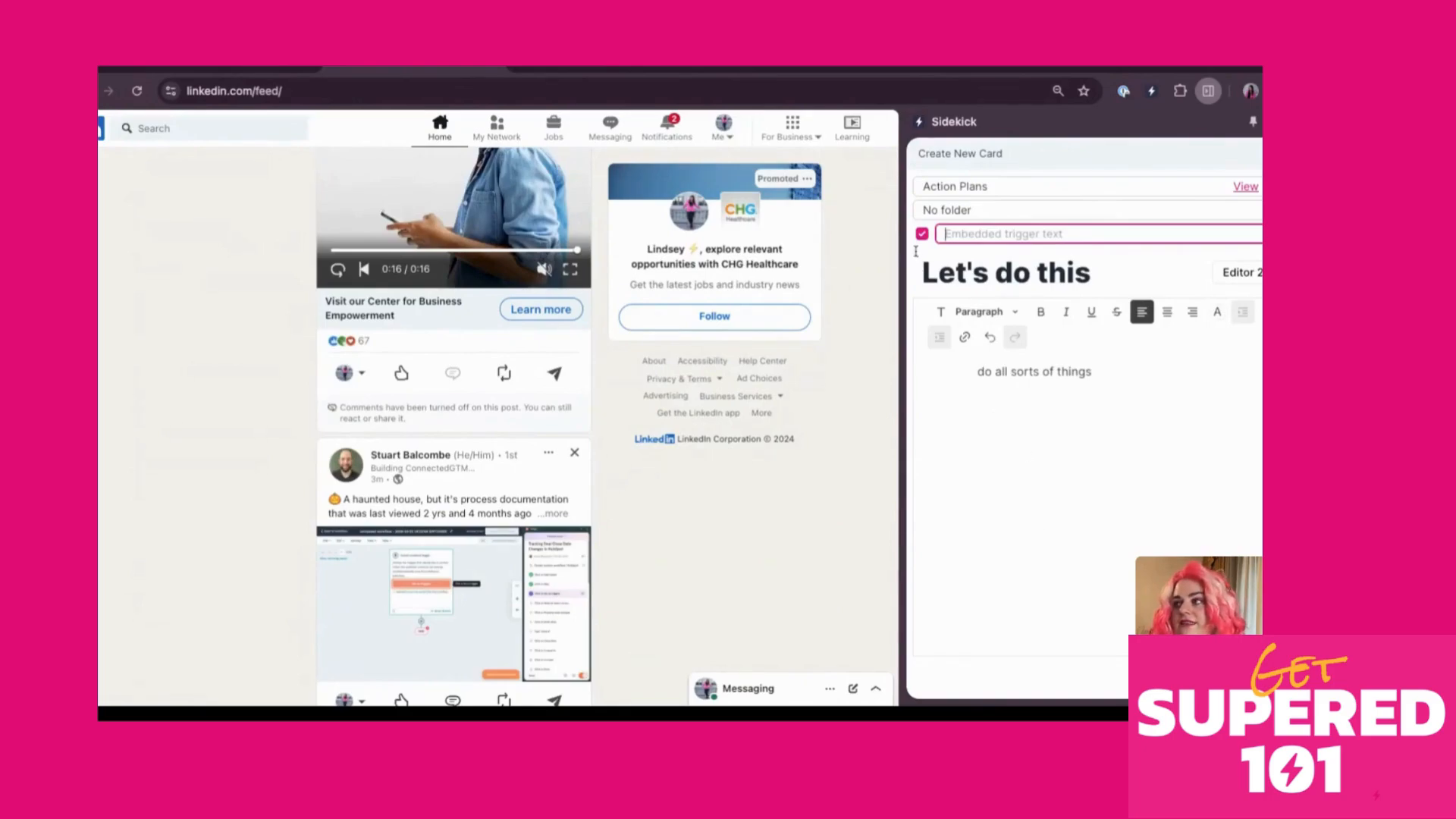
click(922, 234)
click(1220, 677)
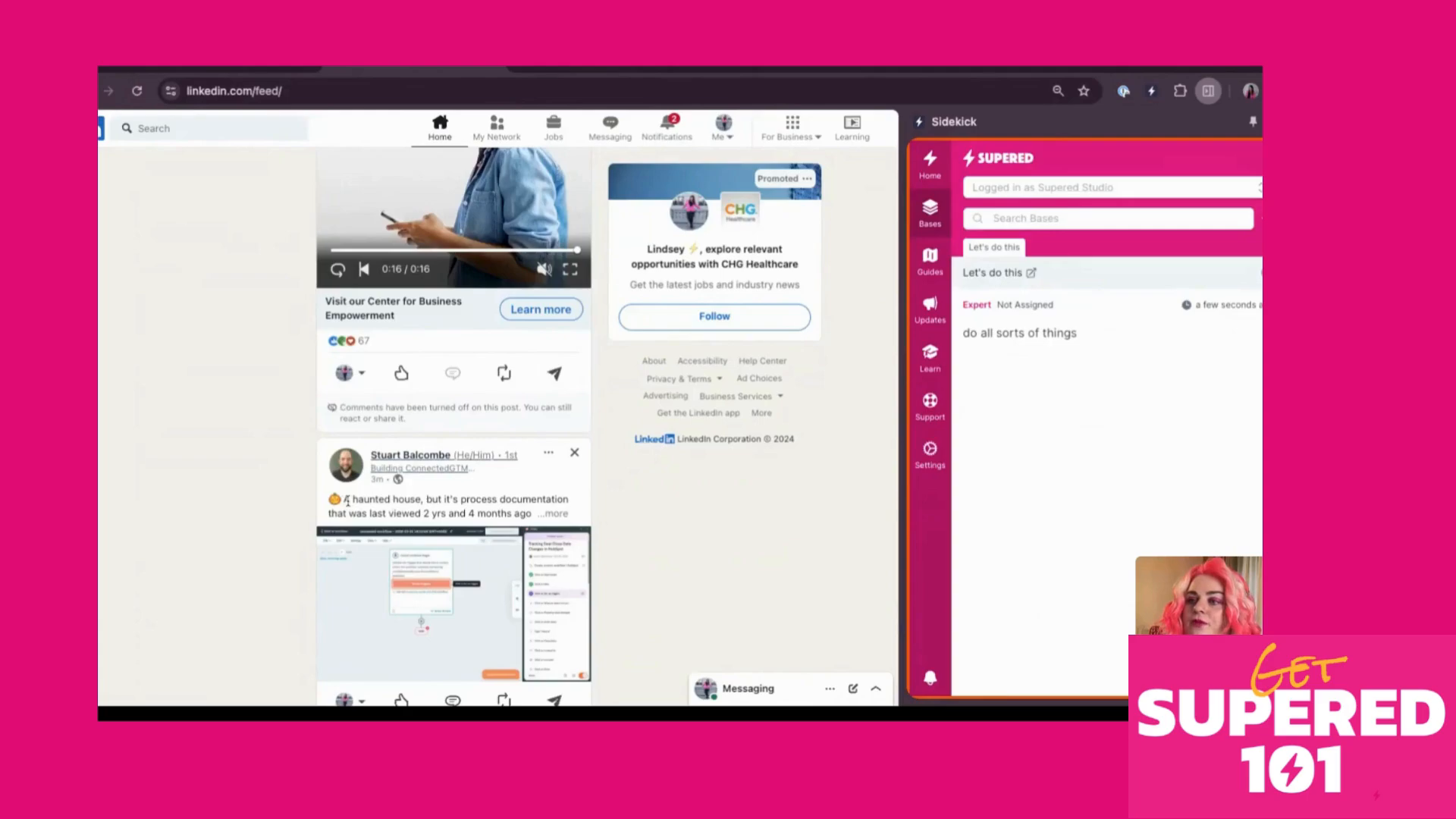
Highlight the phrase 'A haunted house' in the LinkedIn post
drag(345, 498, 421, 501)
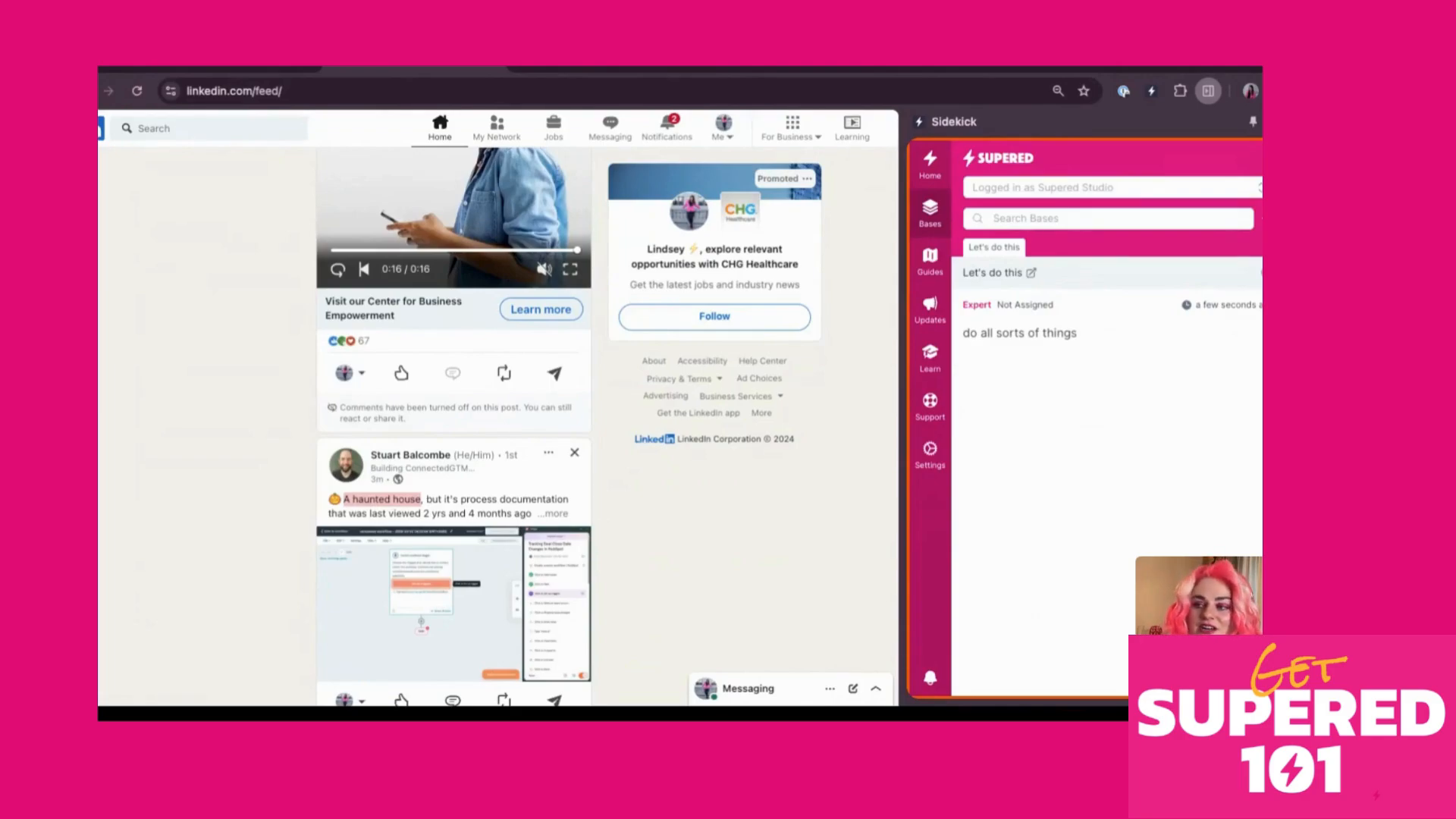
click(675, 685)
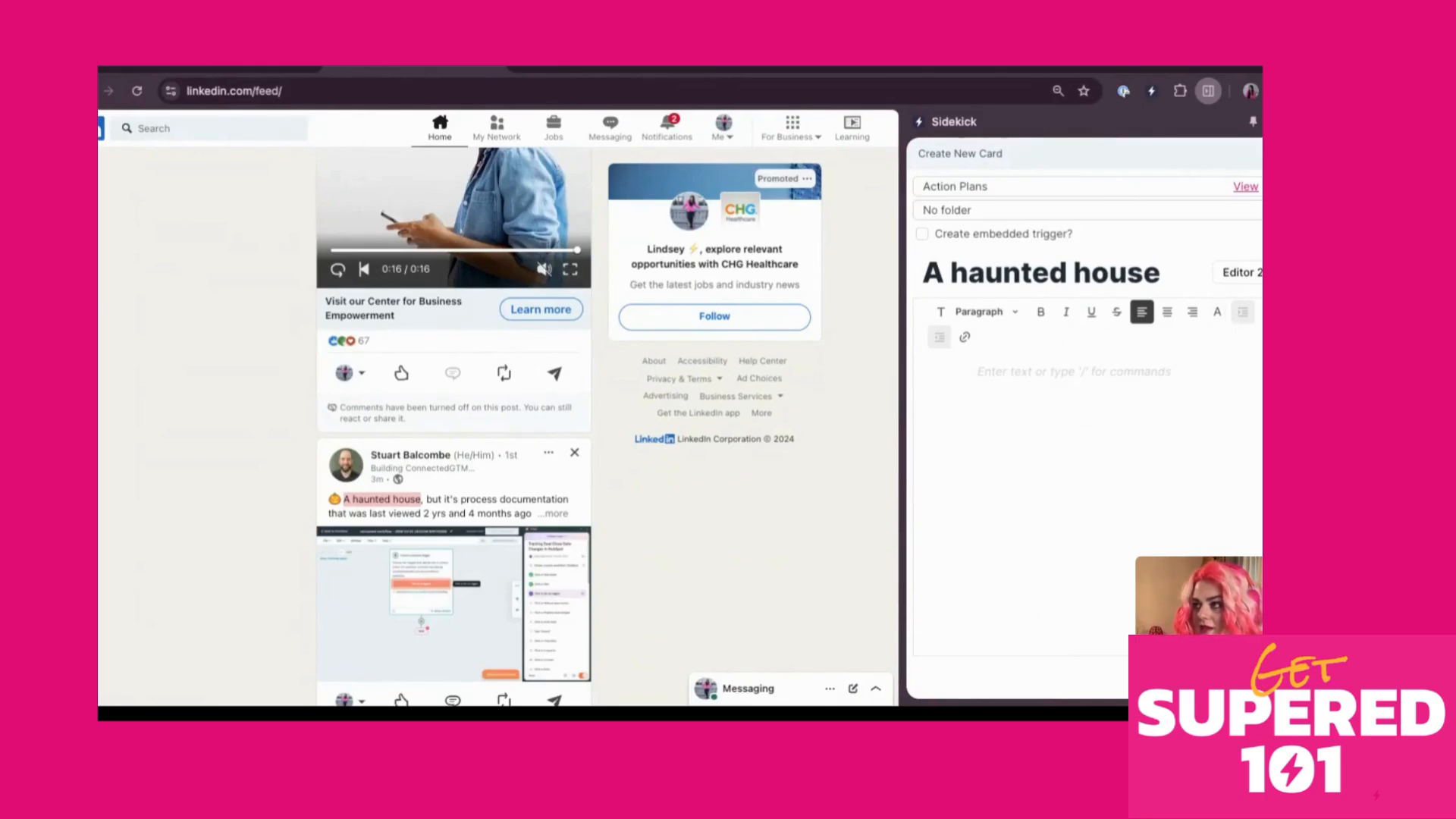
key(Escape)
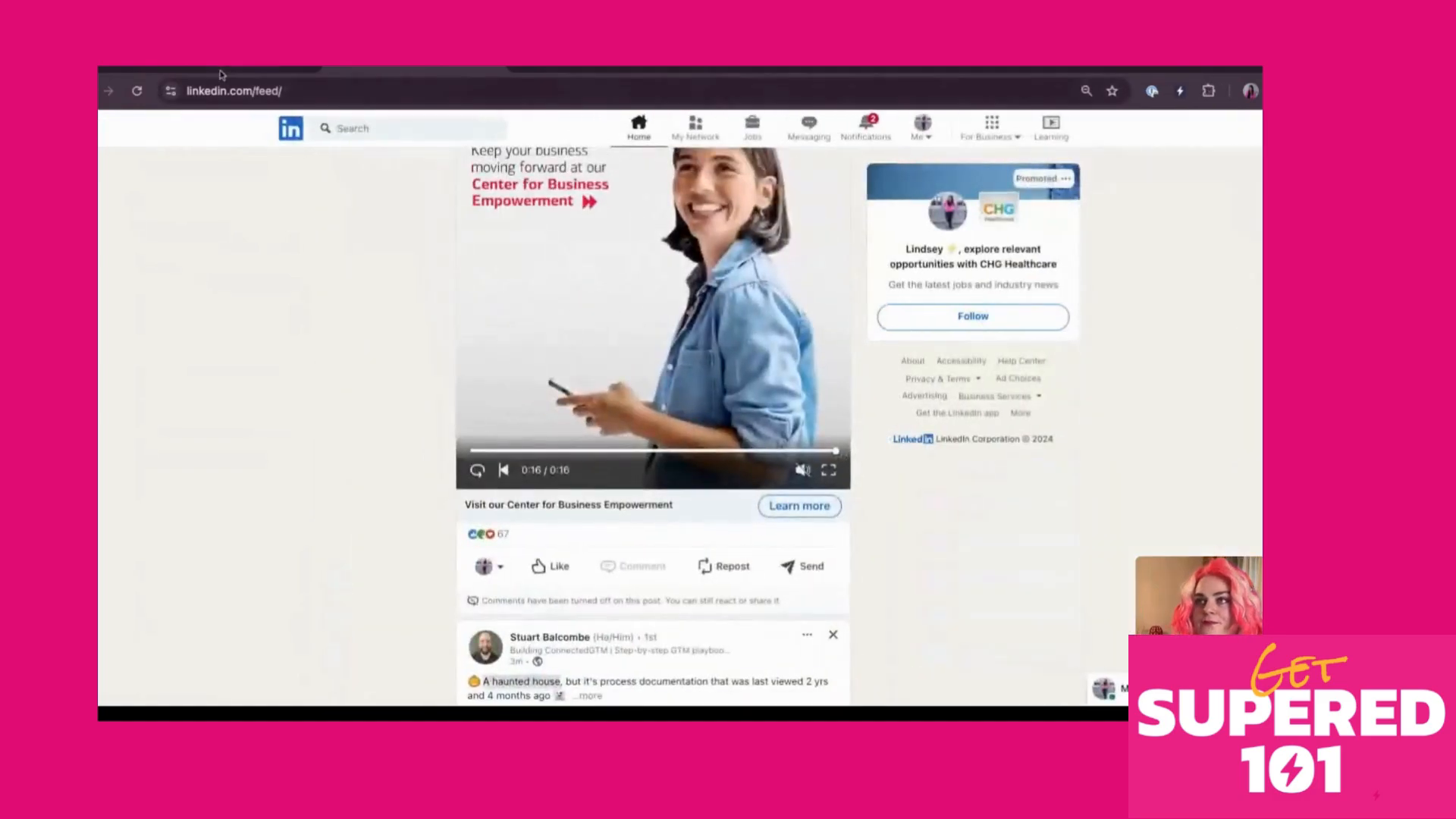
Go back to the Happy Halloween card in Supered after checking LinkedIn, and open its text triggers list
click(219, 71)
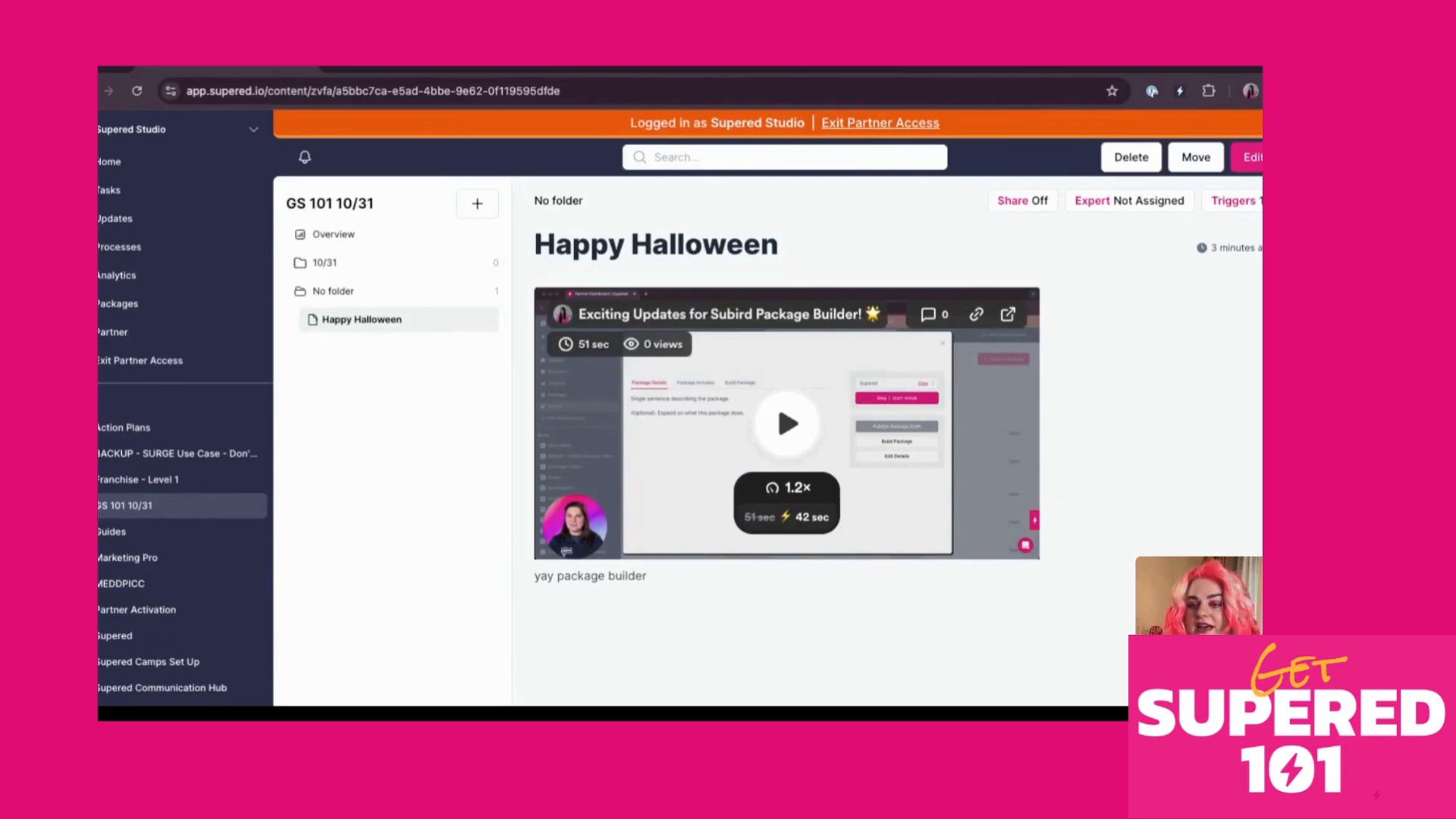
click(414, 68)
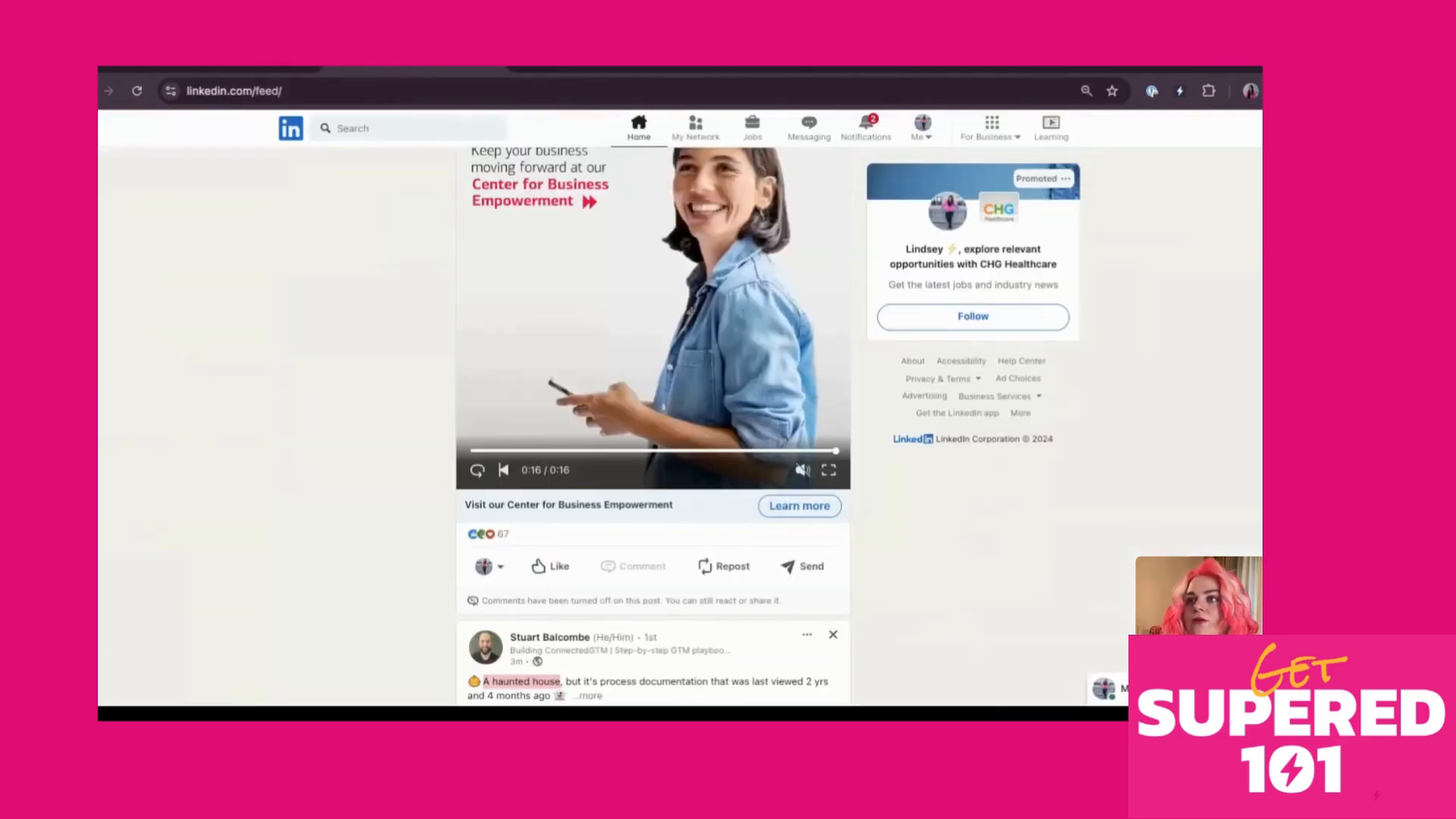
scroll(424, 422, up, 15)
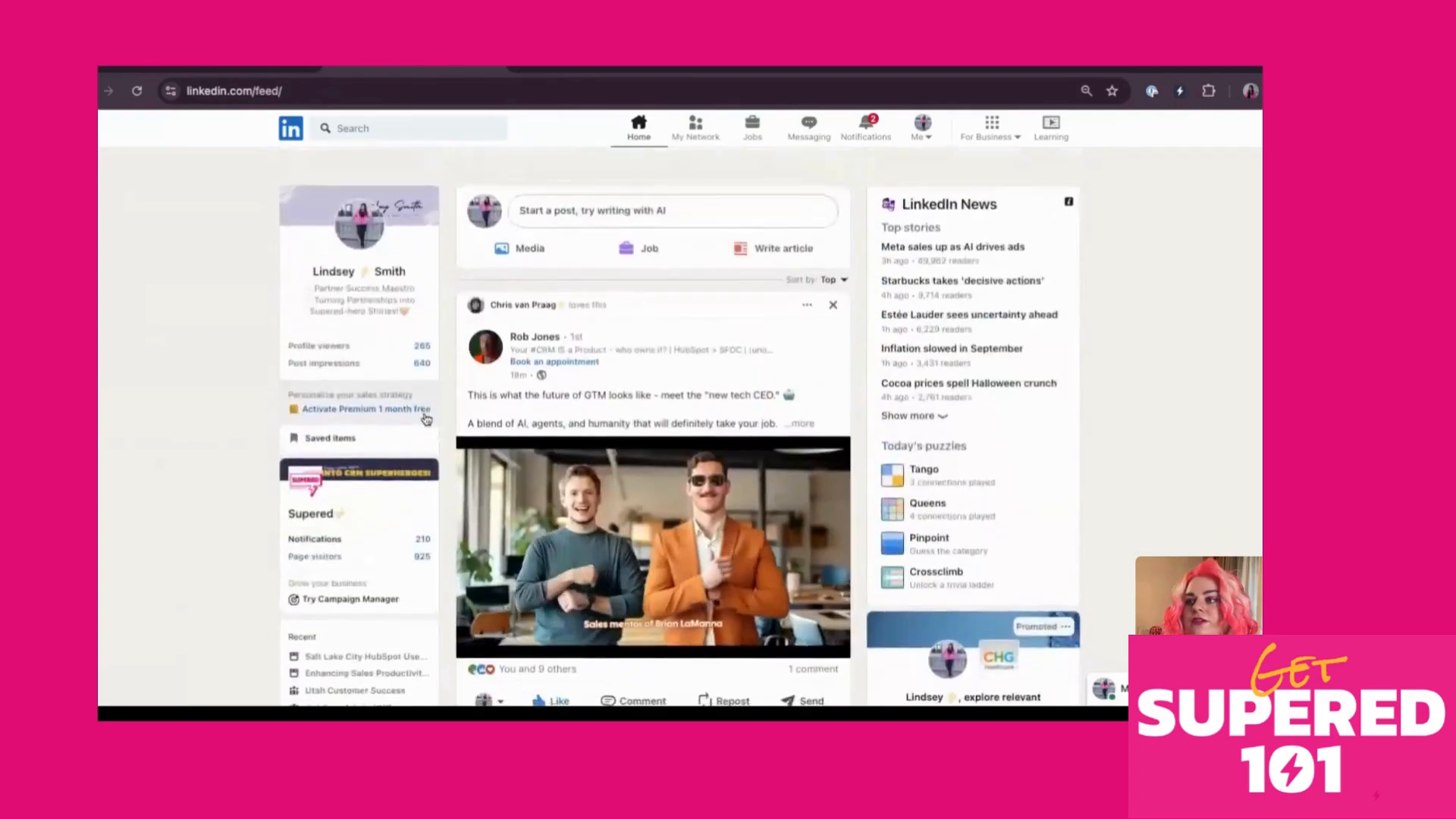
scroll(427, 419, down, 3)
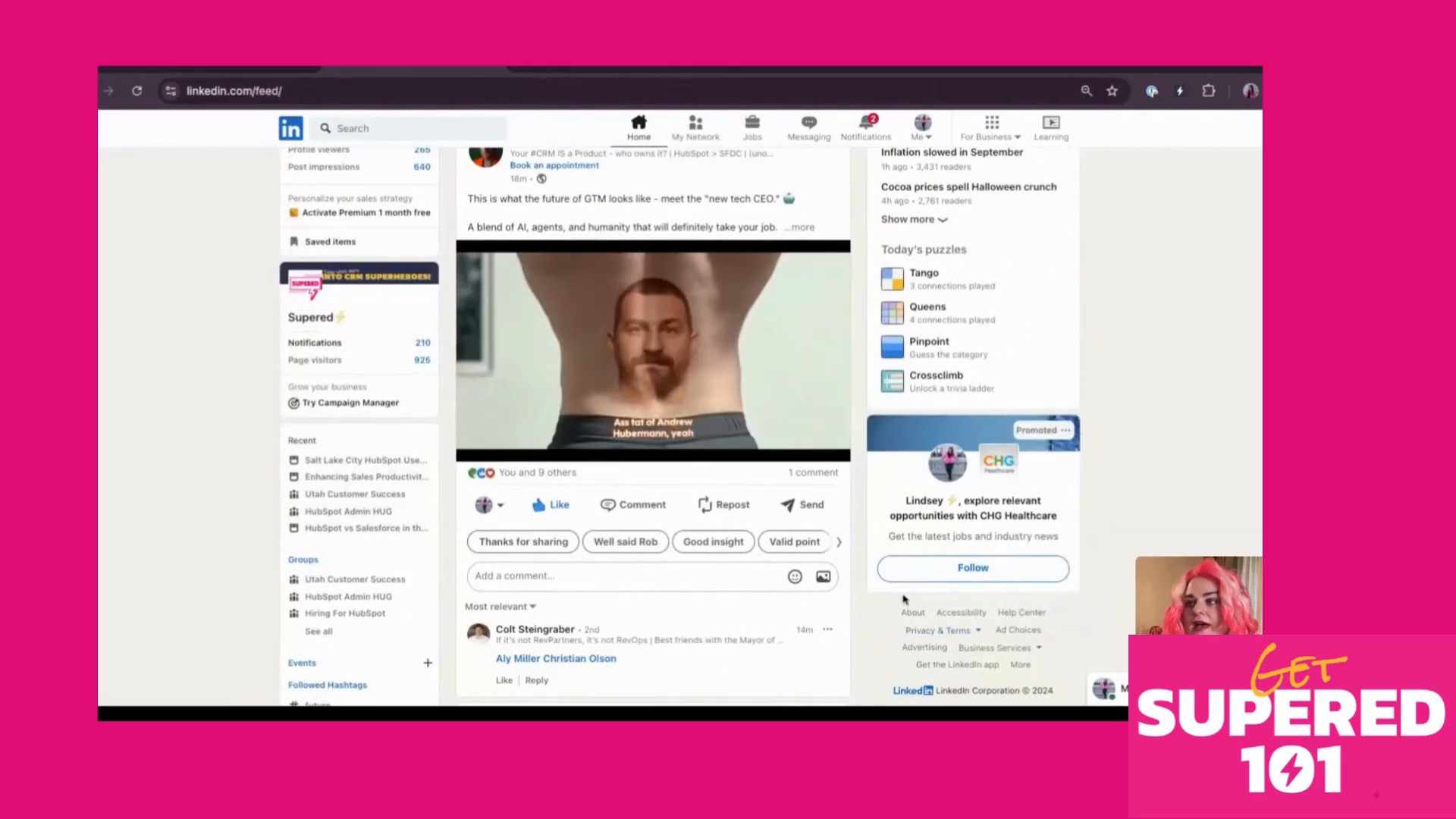
click(284, 68)
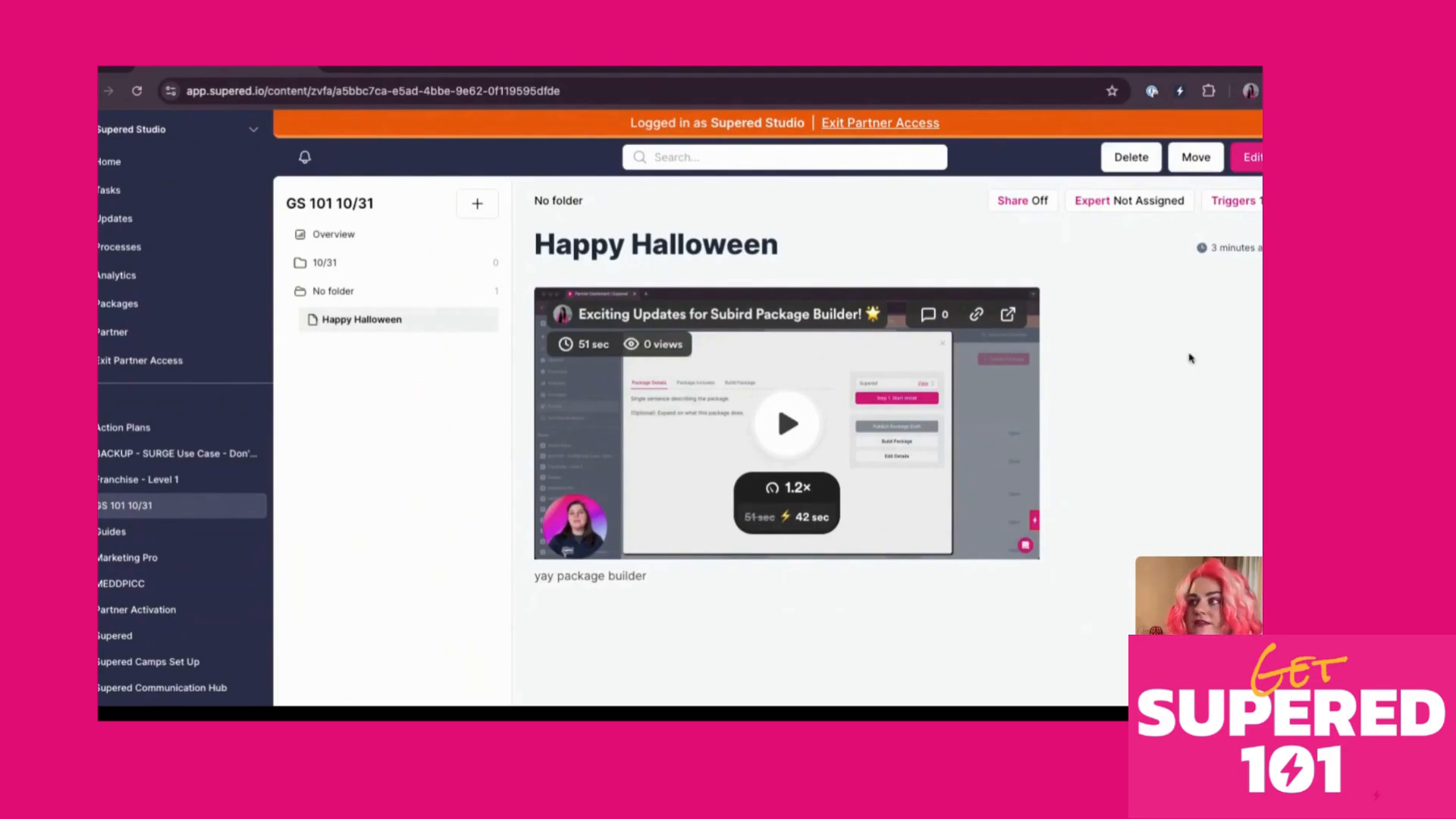
click(1247, 203)
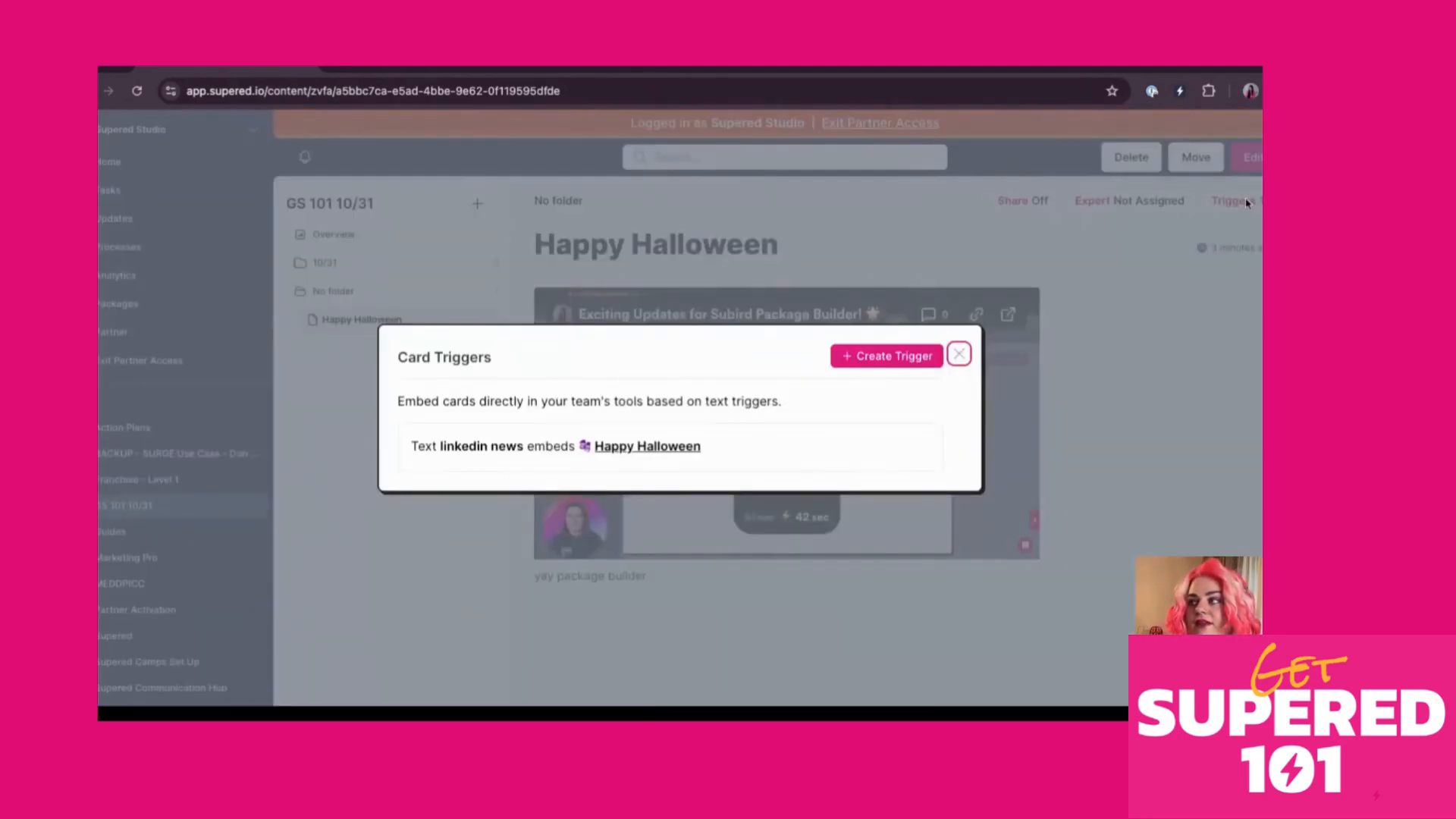
Add a 'repost with your thoughts' text trigger to the Happy Halloween card, checking LinkedIn's wording first
click(886, 357)
text(repost)
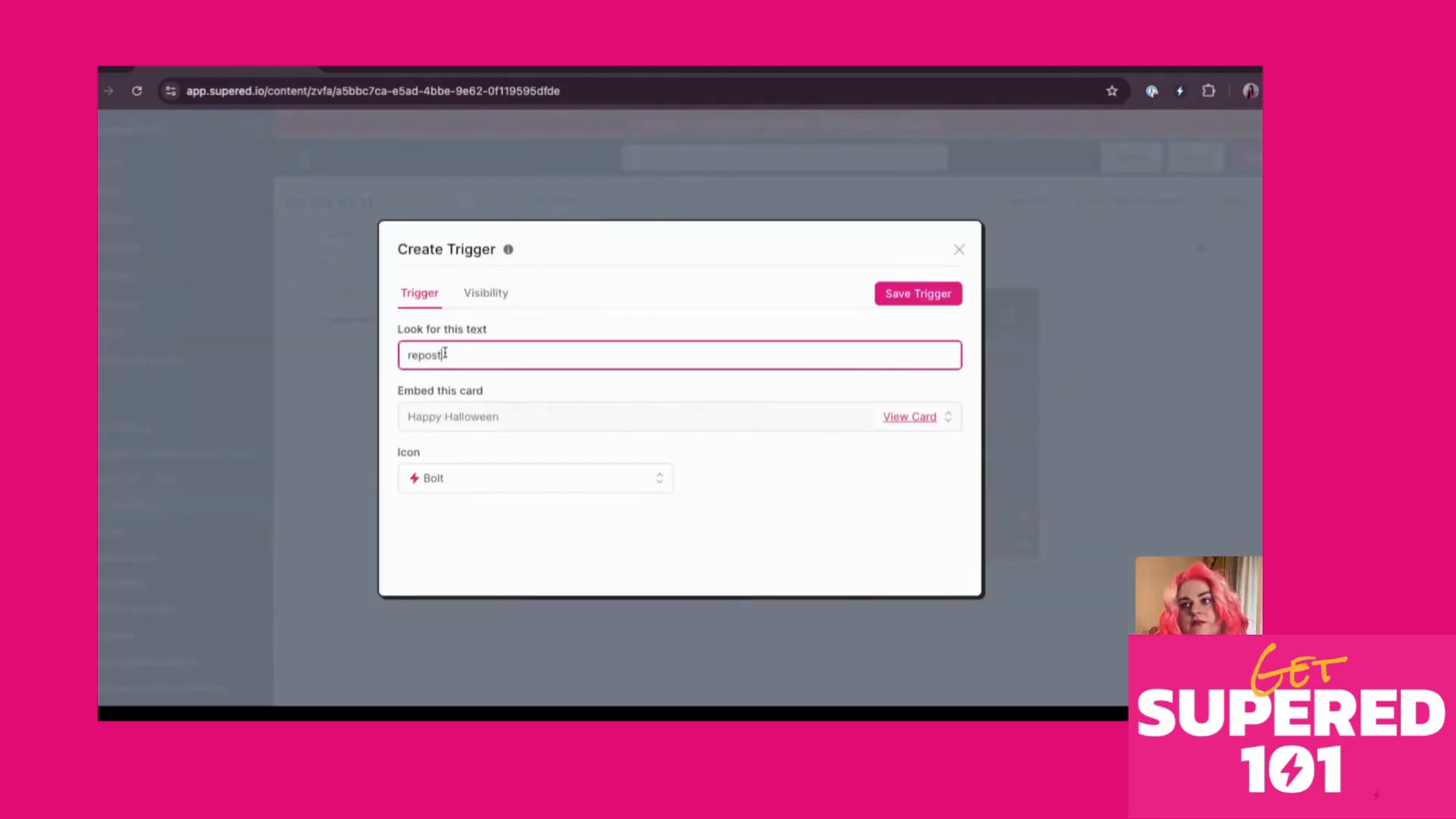
click(396, 69)
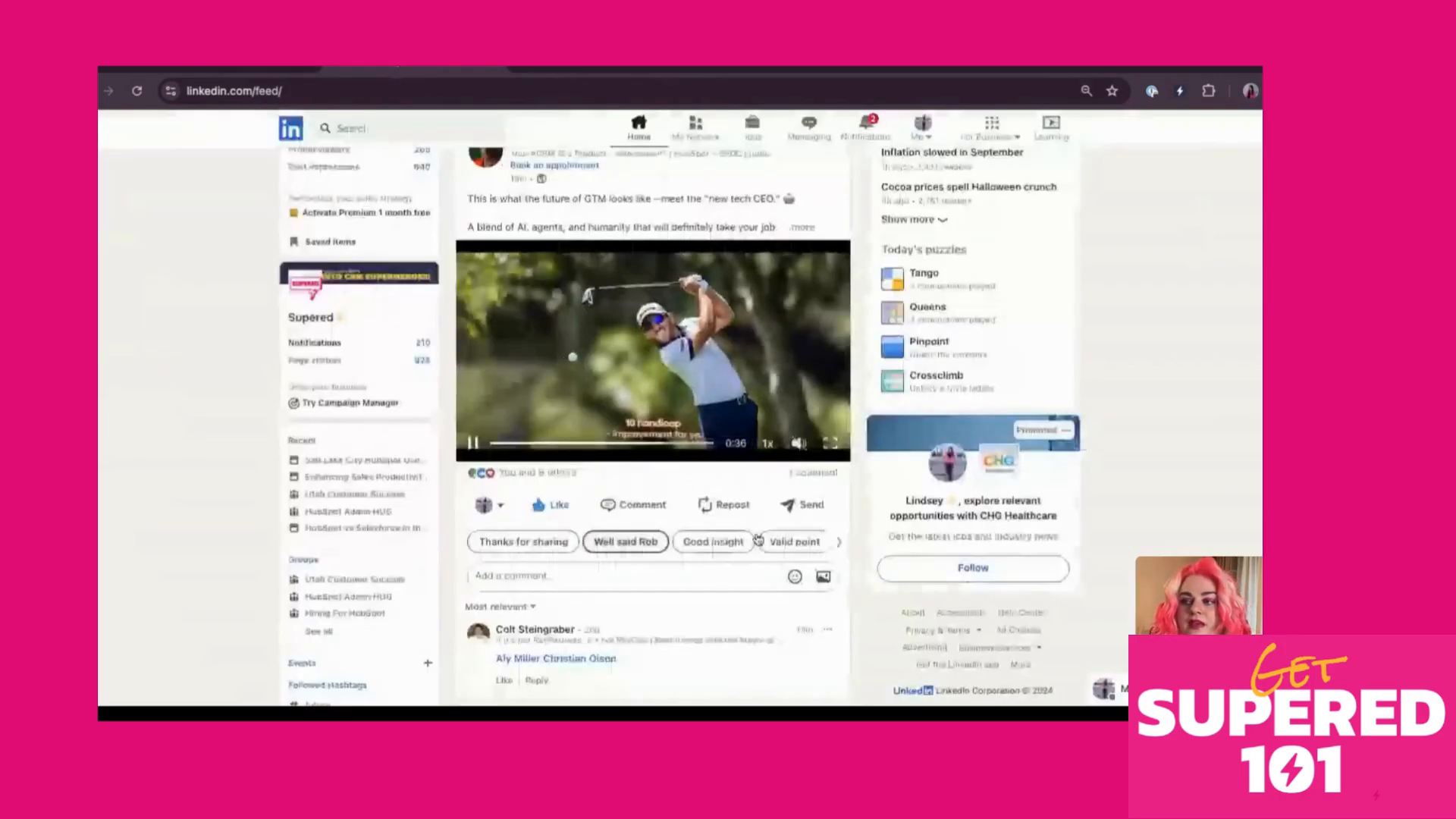
click(705, 508)
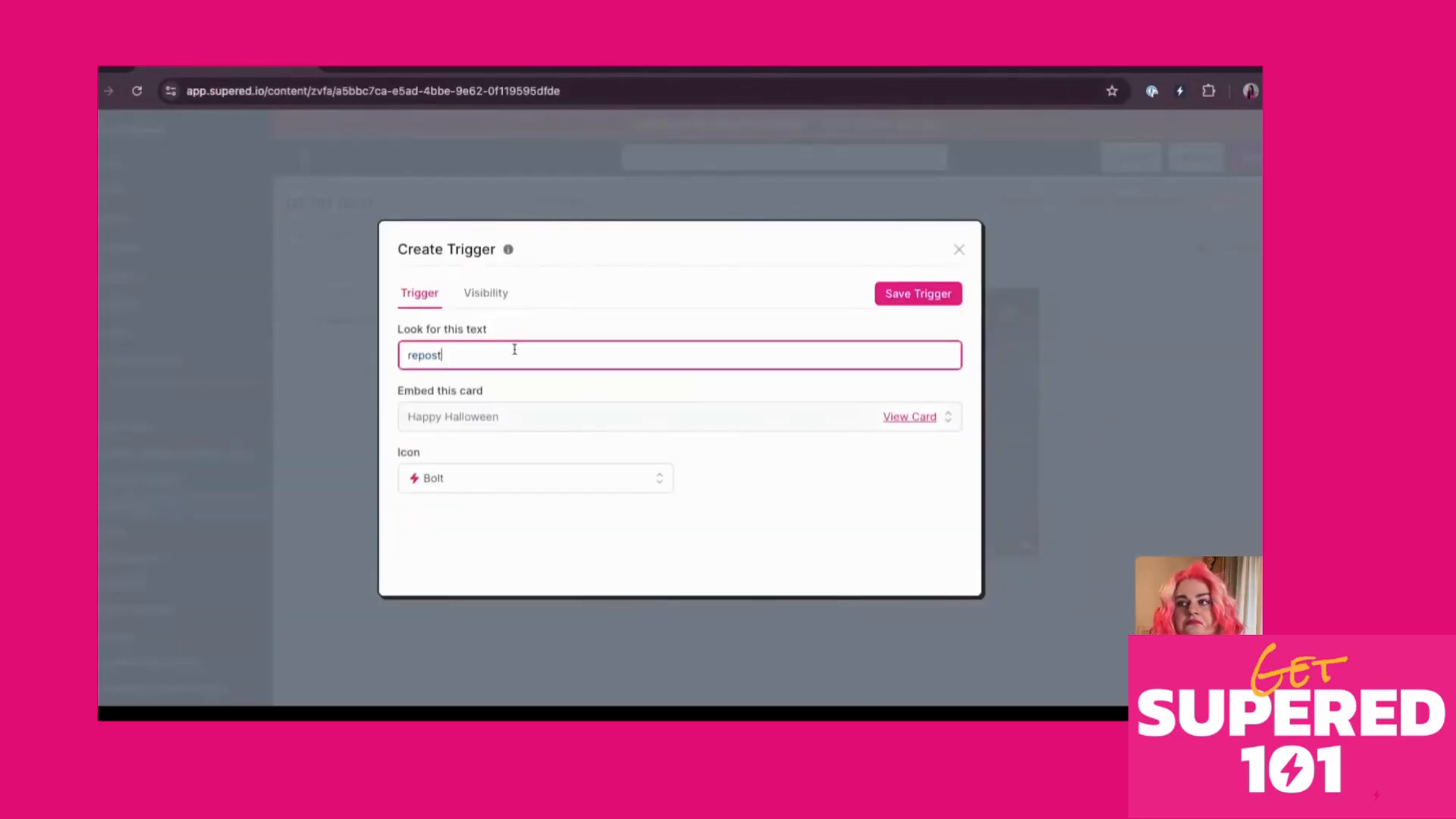
text(with your)
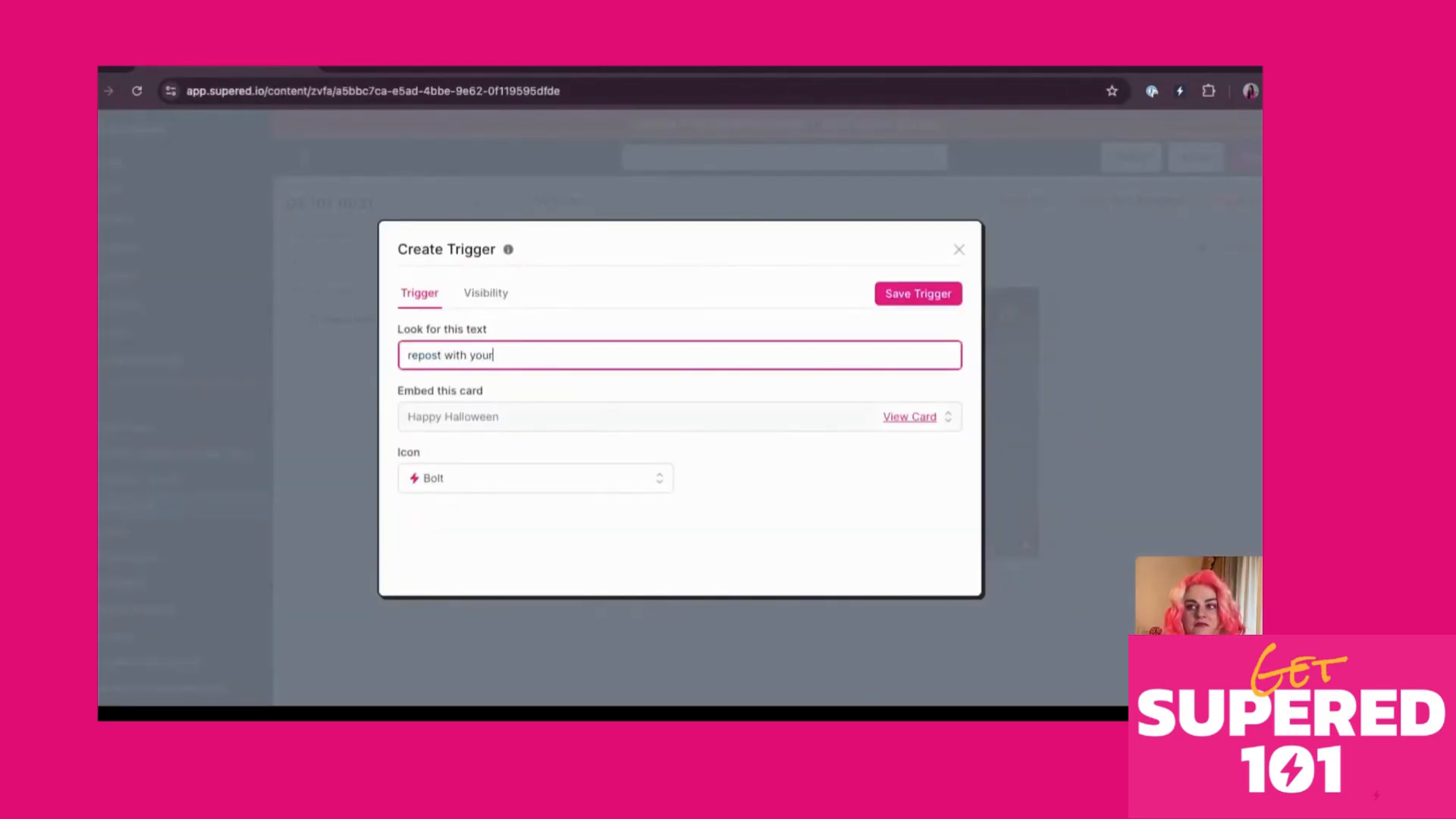
text( thoughts)
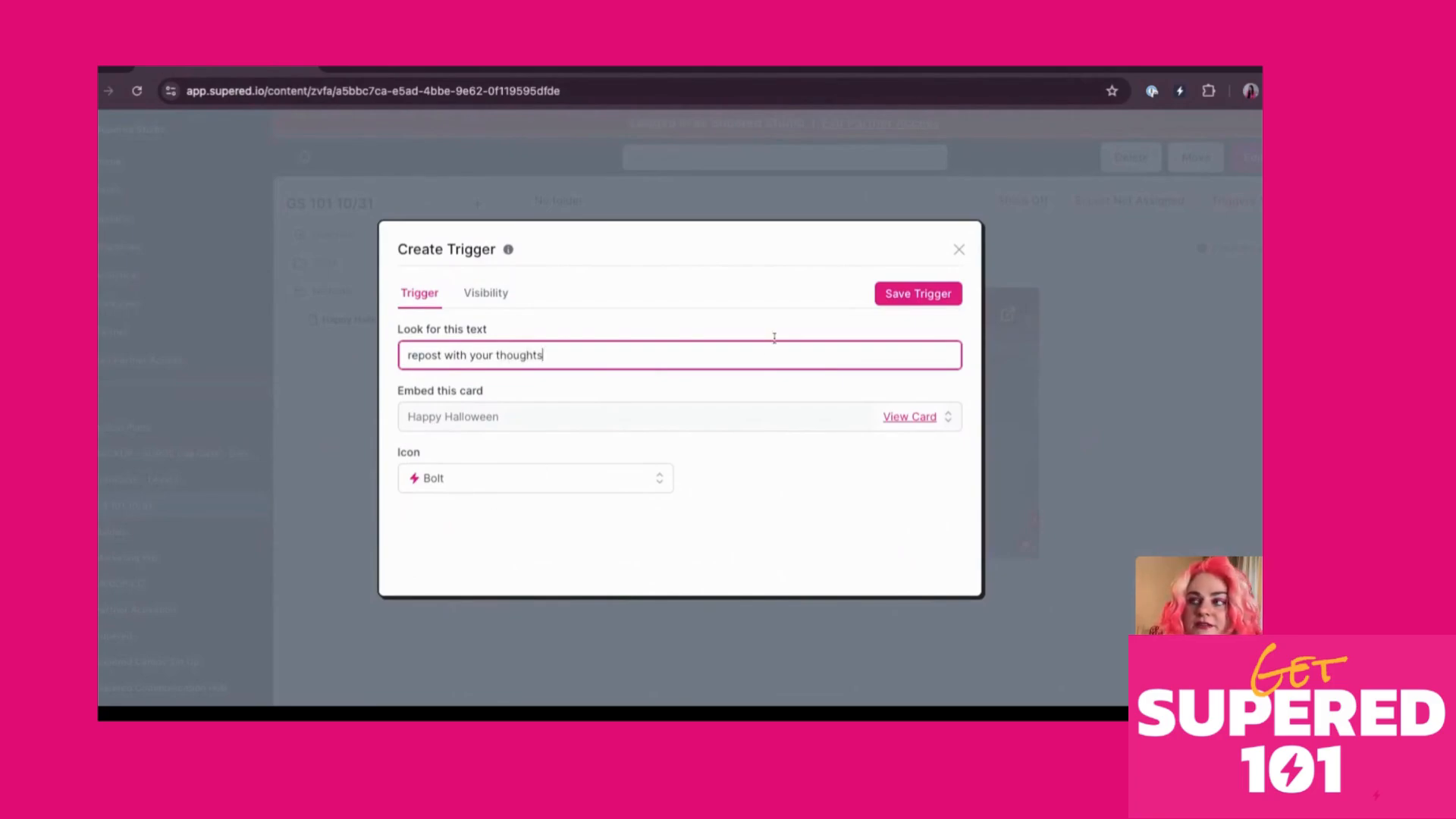
click(879, 295)
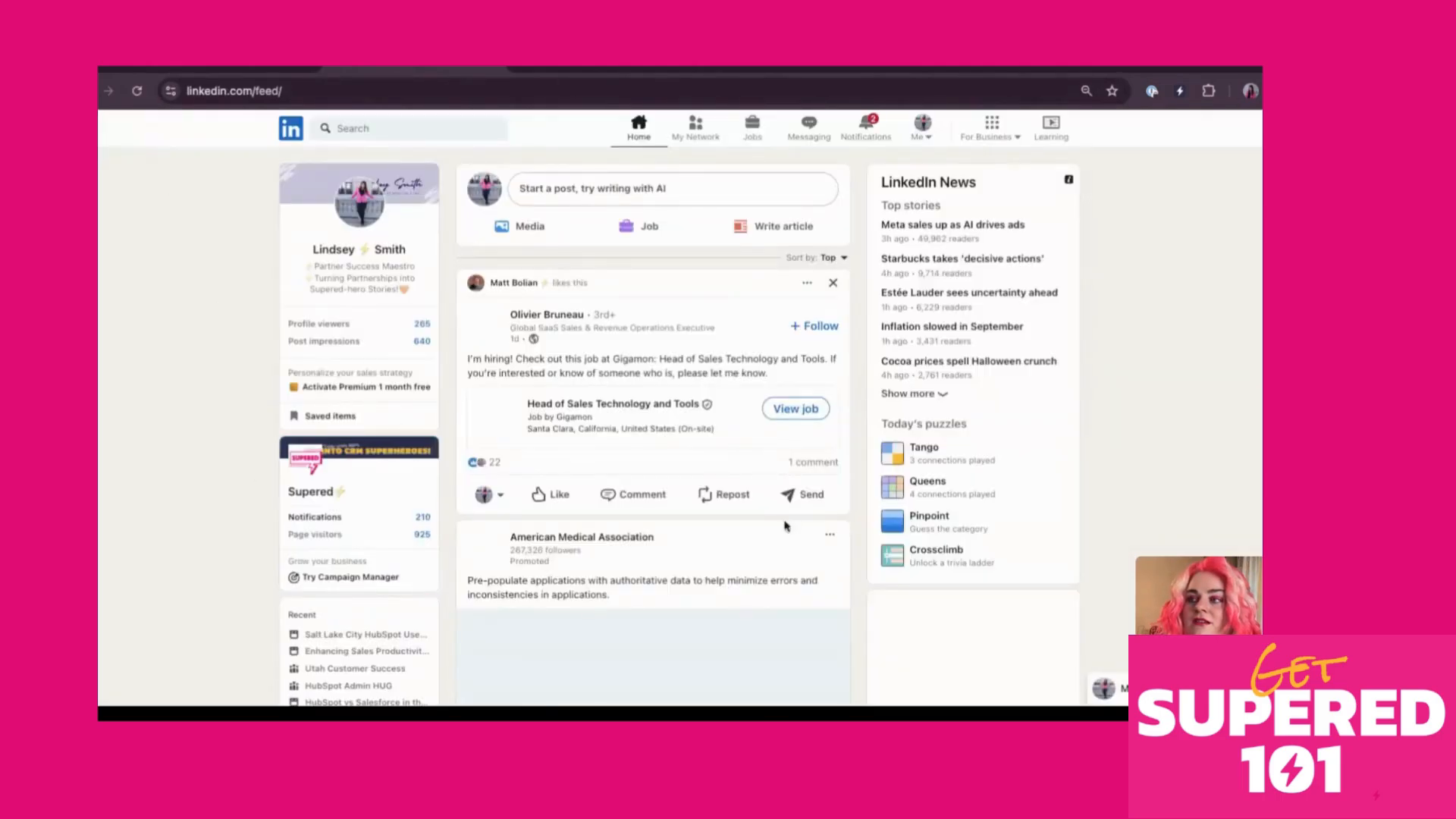
Preview the repost-triggered Happy Halloween card in Sidekick, then open the job post's Send dialog
click(718, 493)
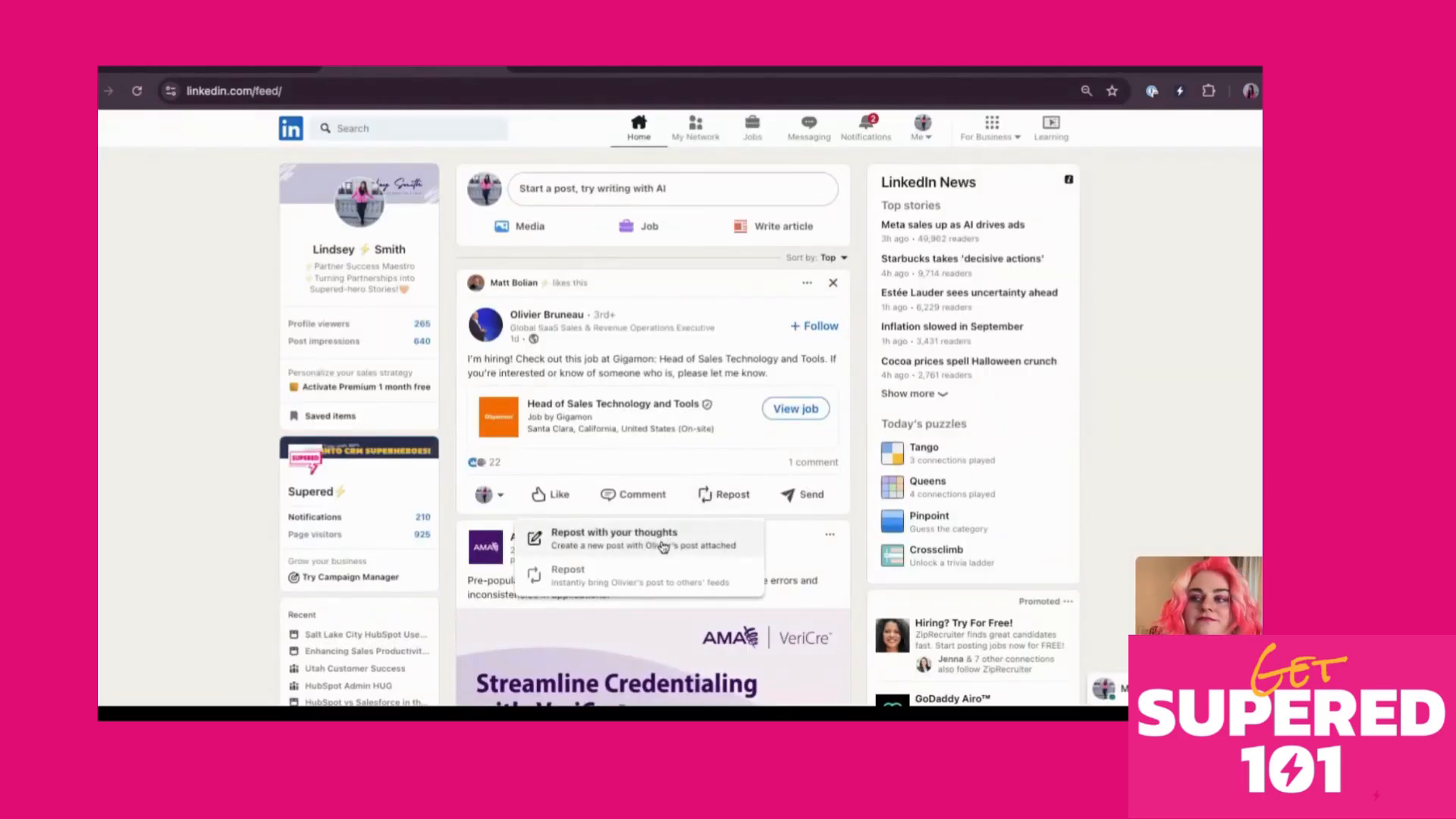
click(1180, 91)
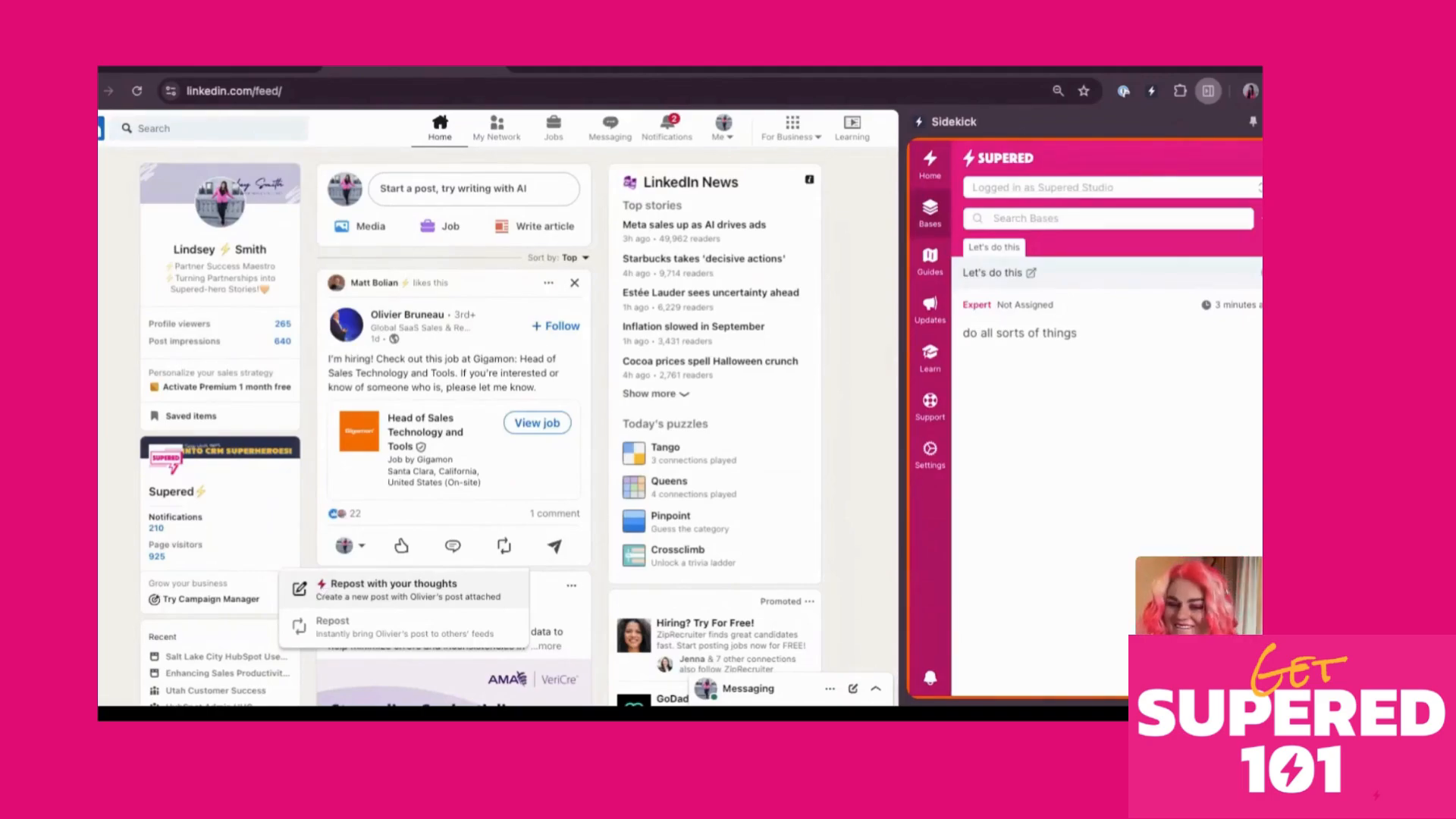
click(321, 584)
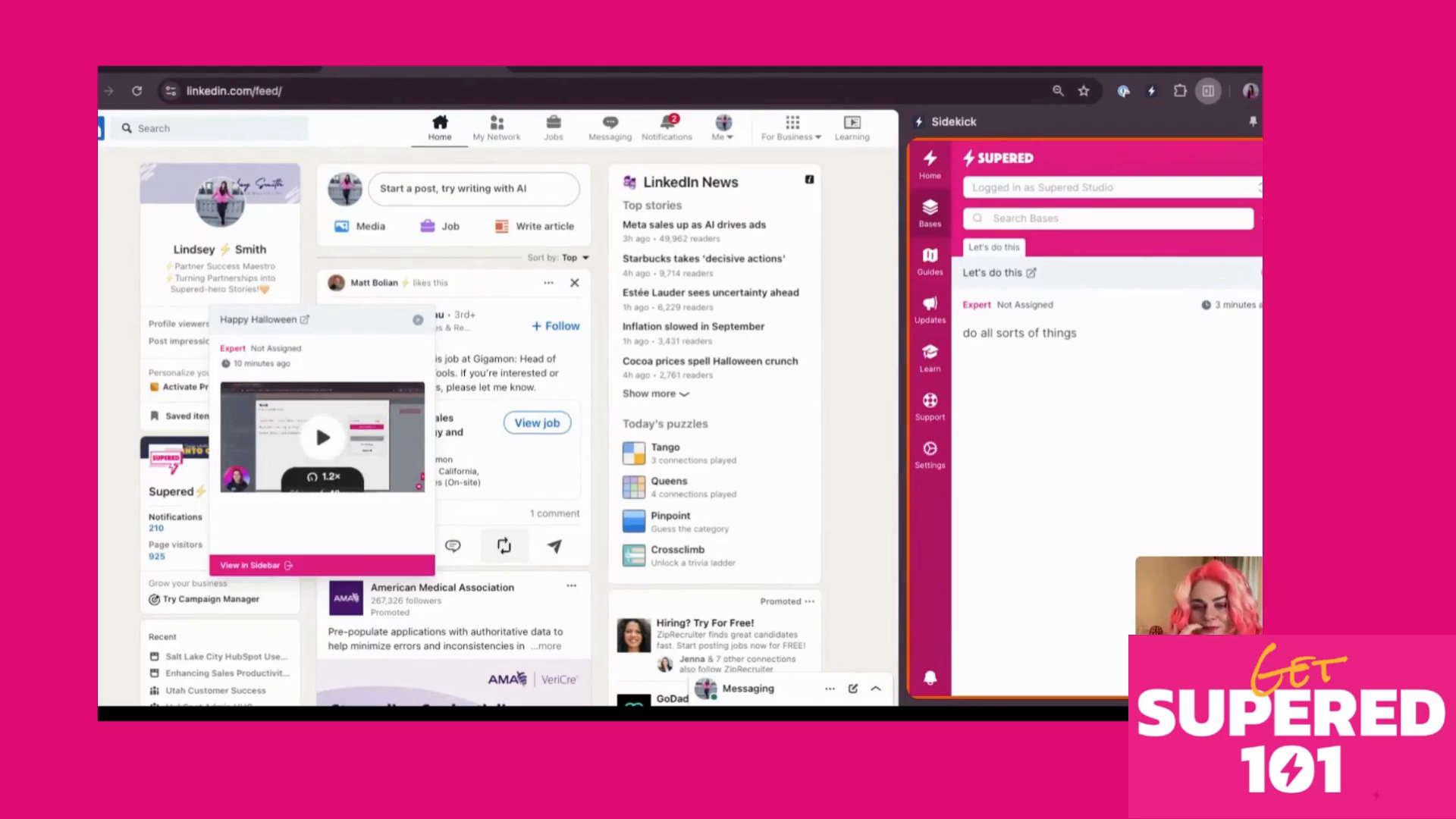
click(417, 319)
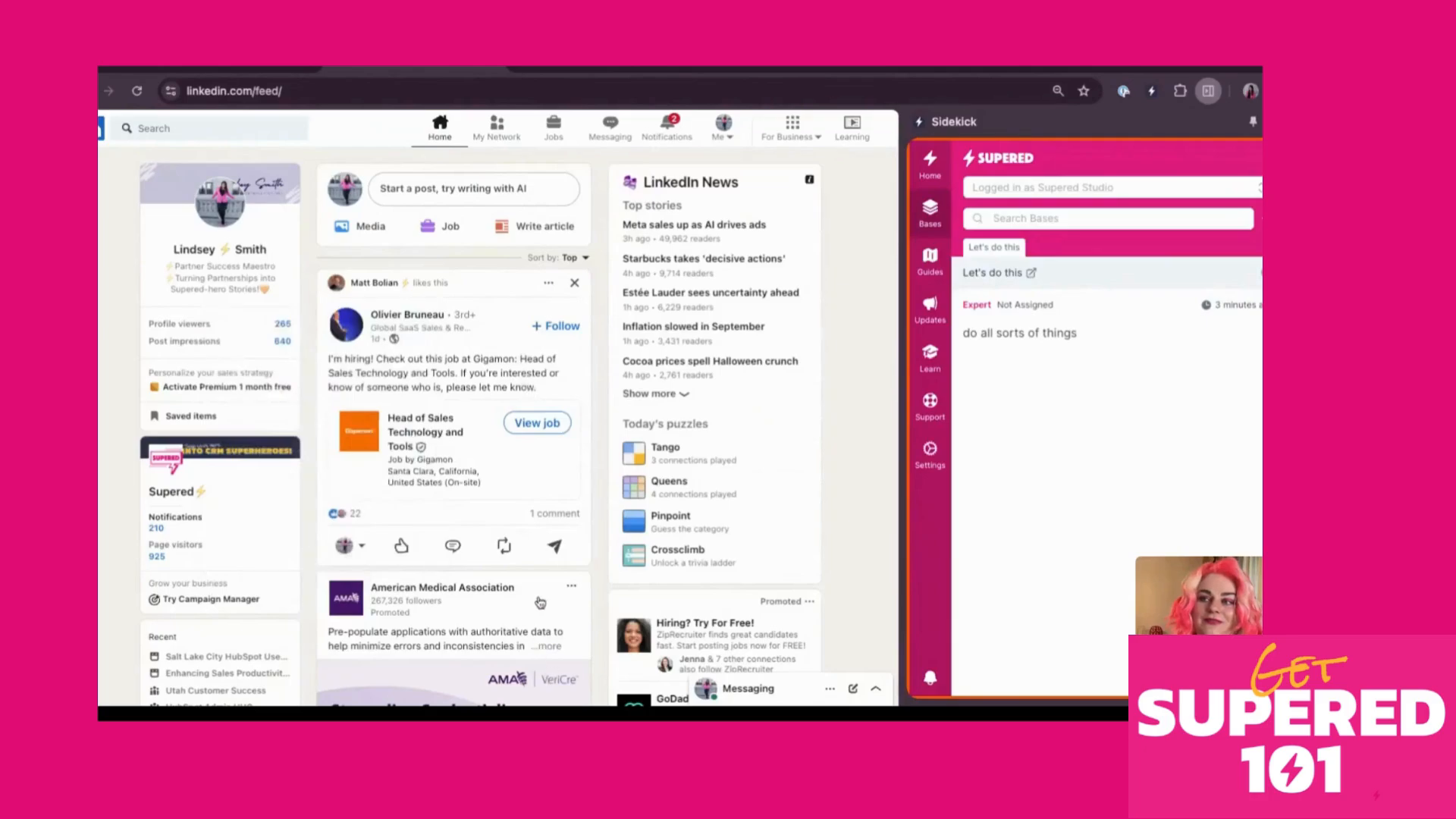
click(556, 547)
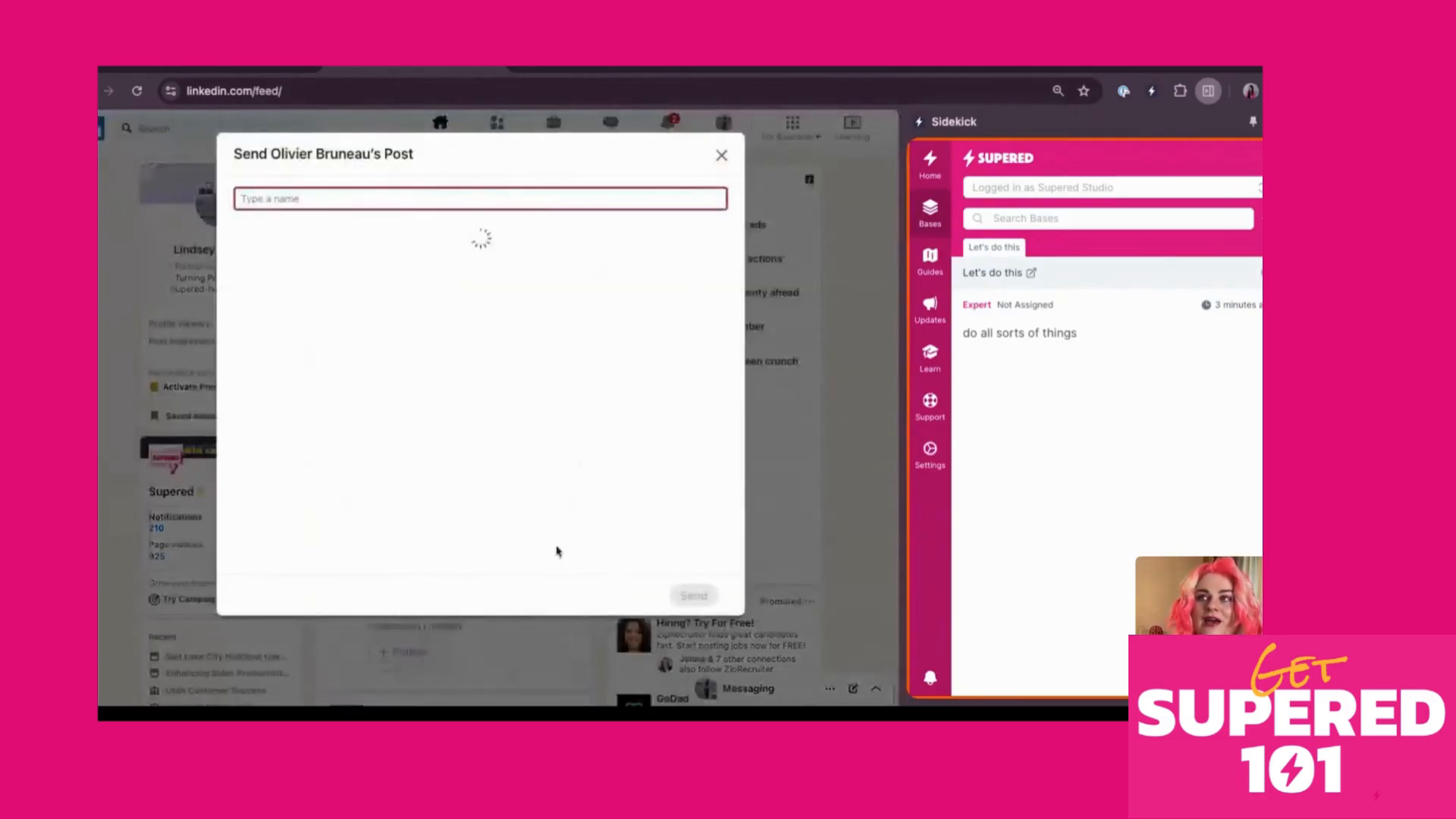
Select parts of the Send dialog's title text, then close the dialog
drag(418, 158, 230, 153)
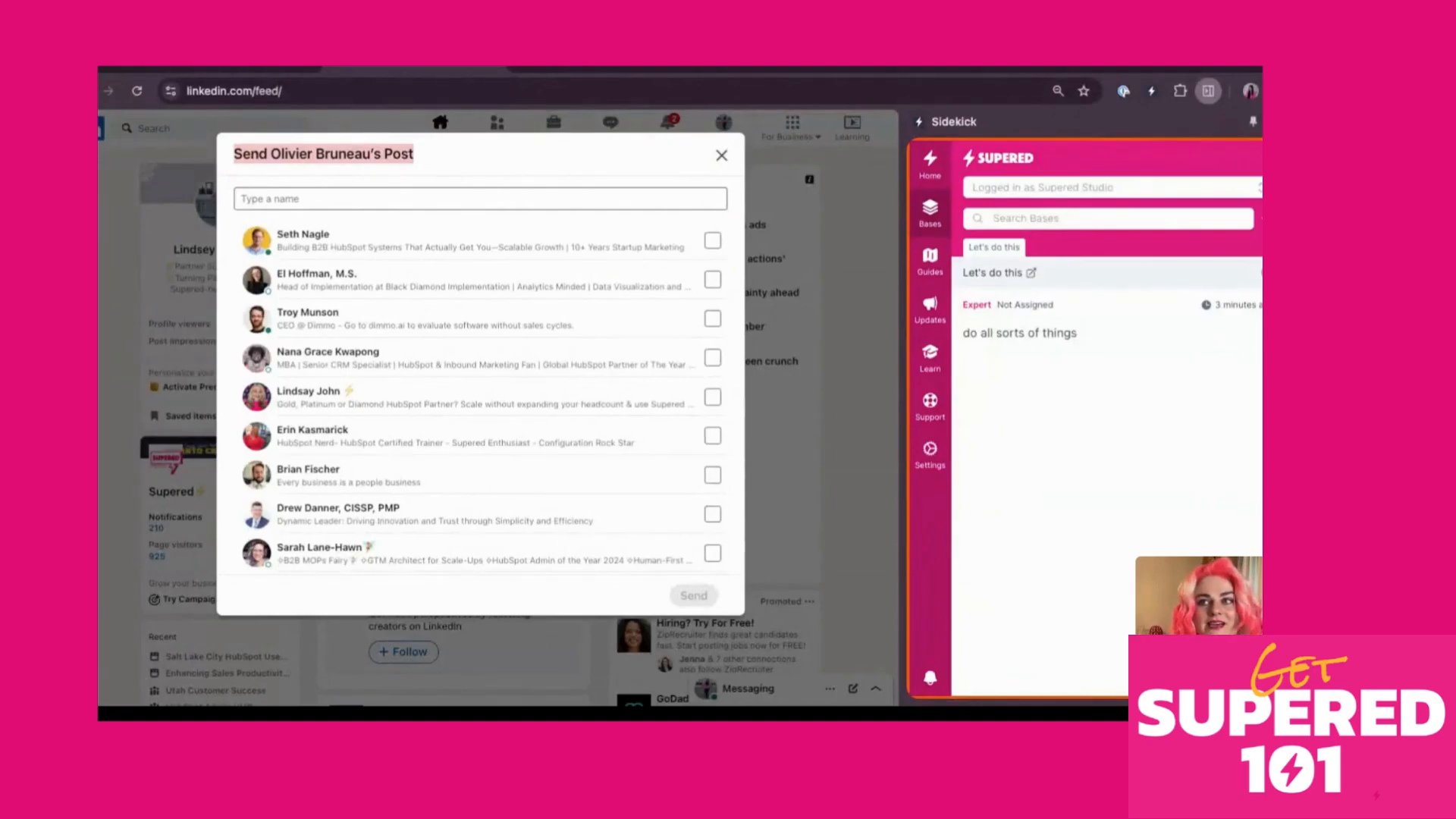
click(288, 168)
drag(270, 155, 220, 158)
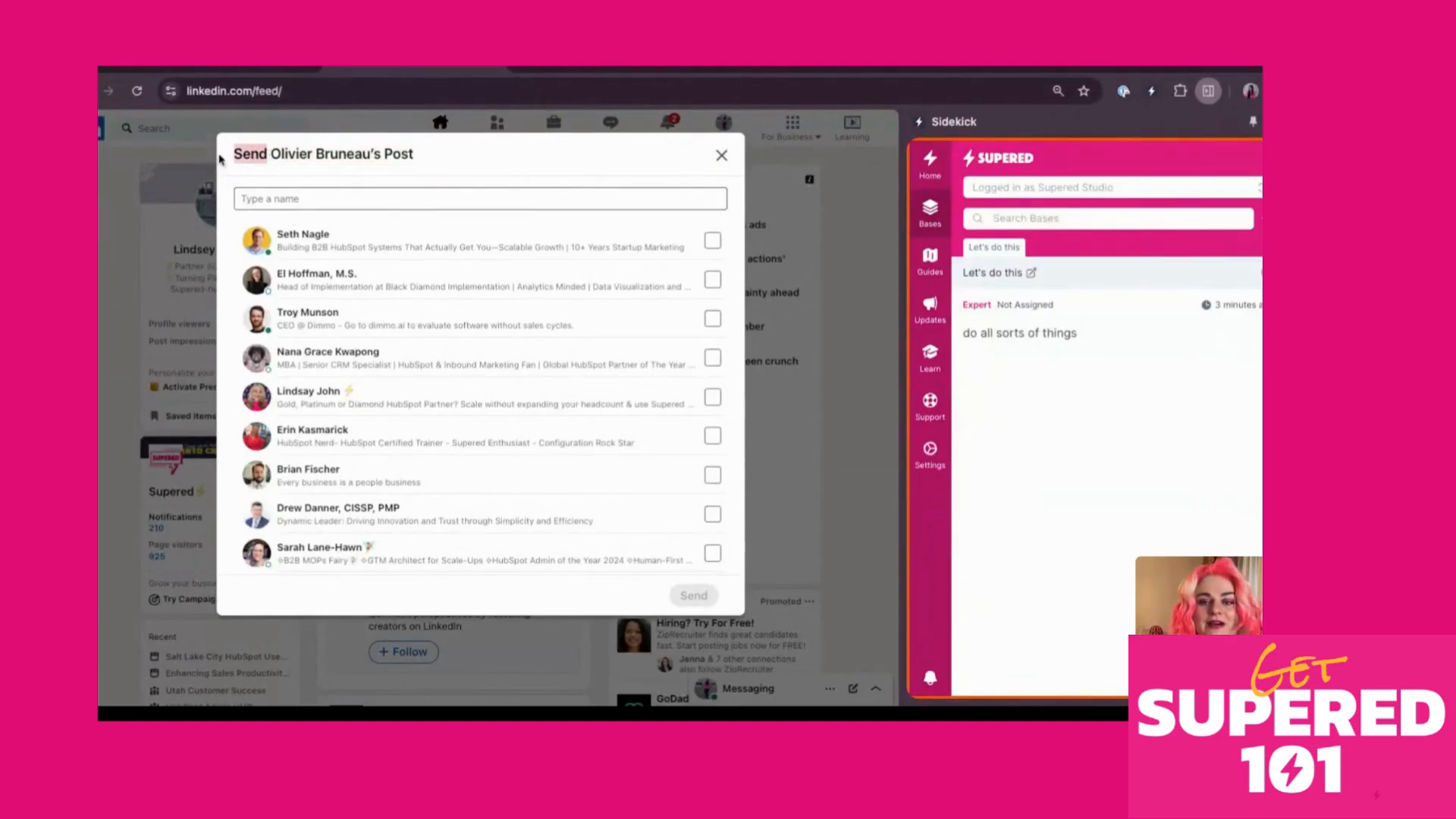
triple_click(432, 156)
click(303, 156)
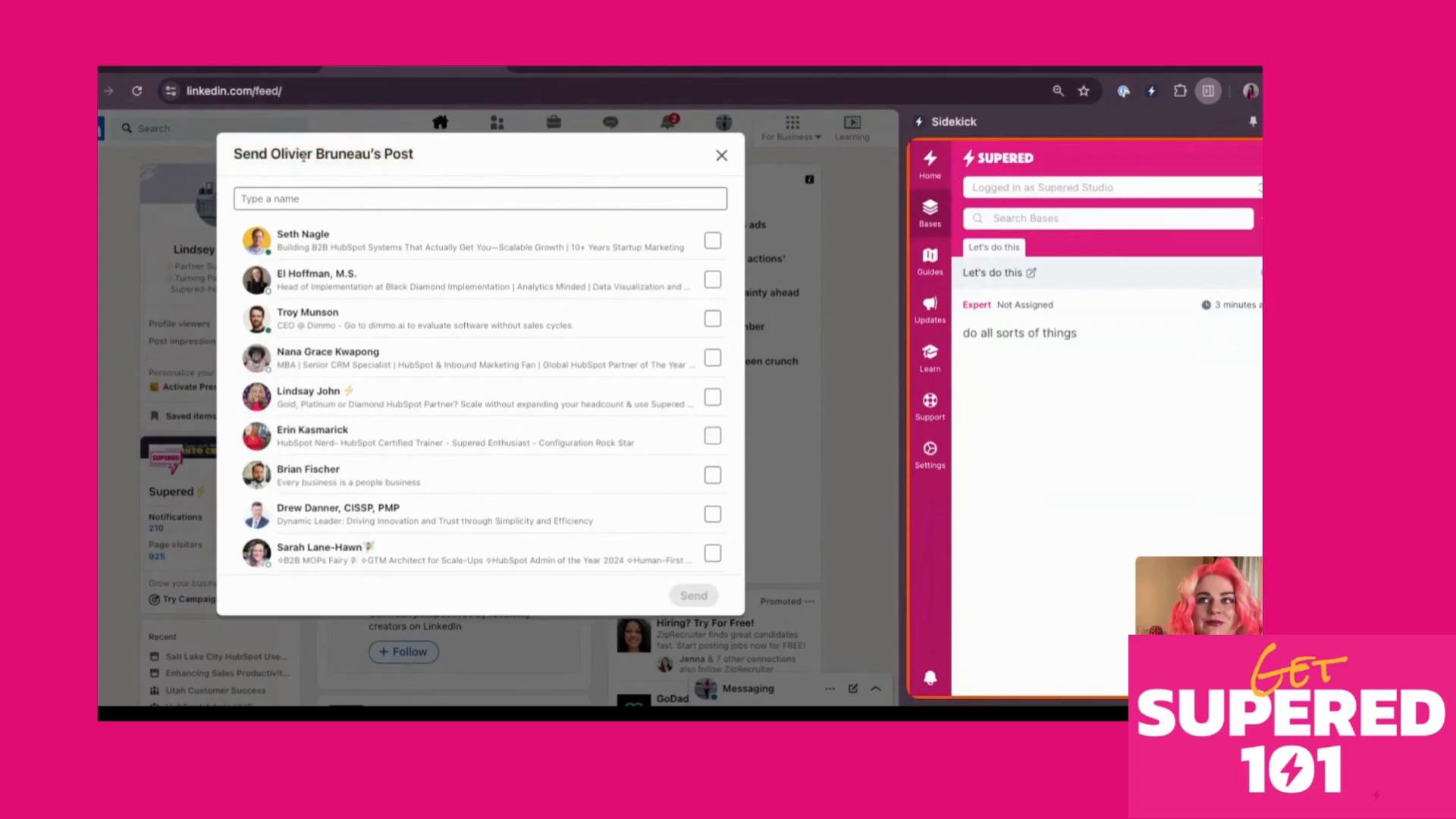
triple_click(444, 157)
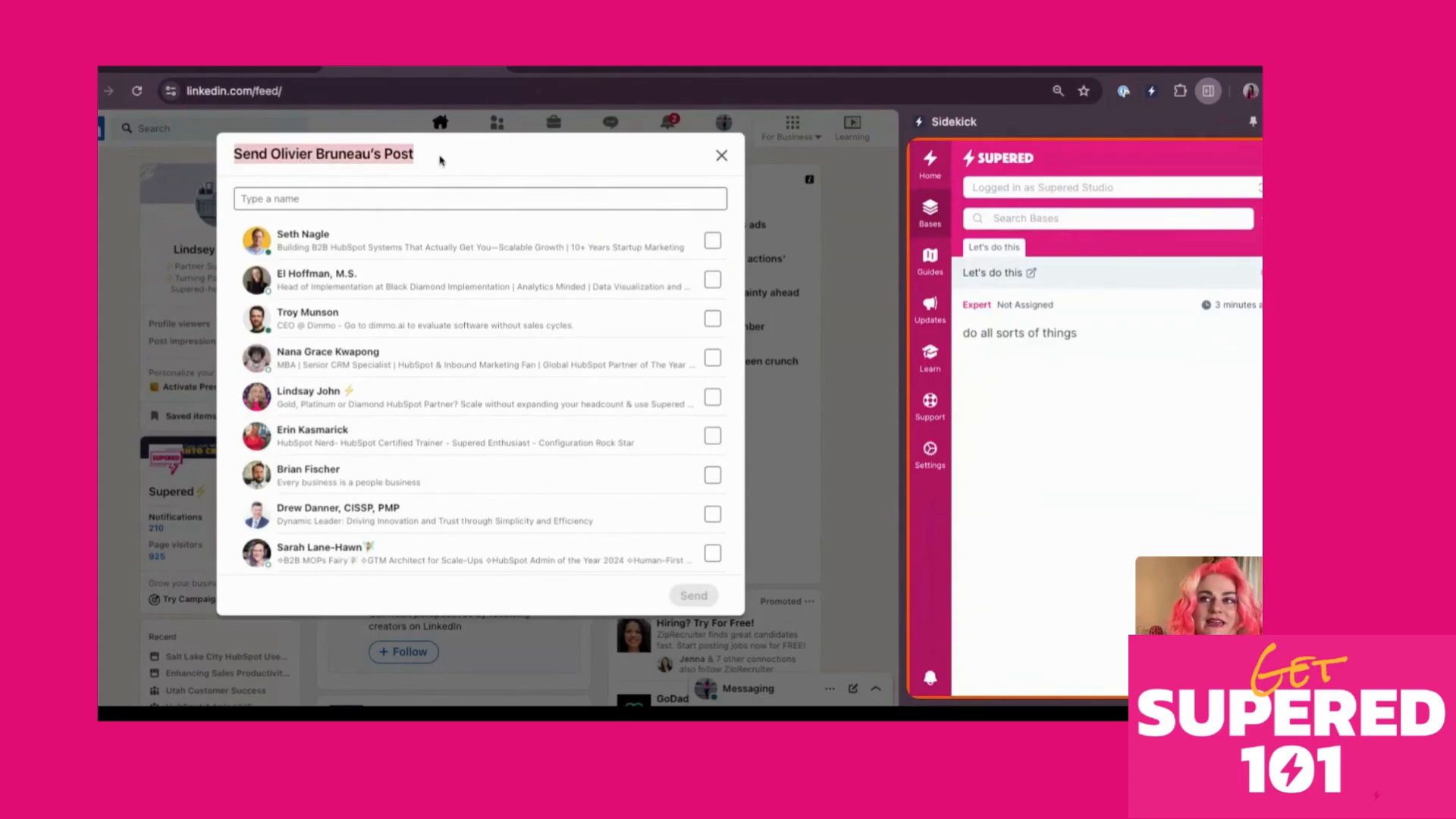
click(300, 156)
double_click(269, 155)
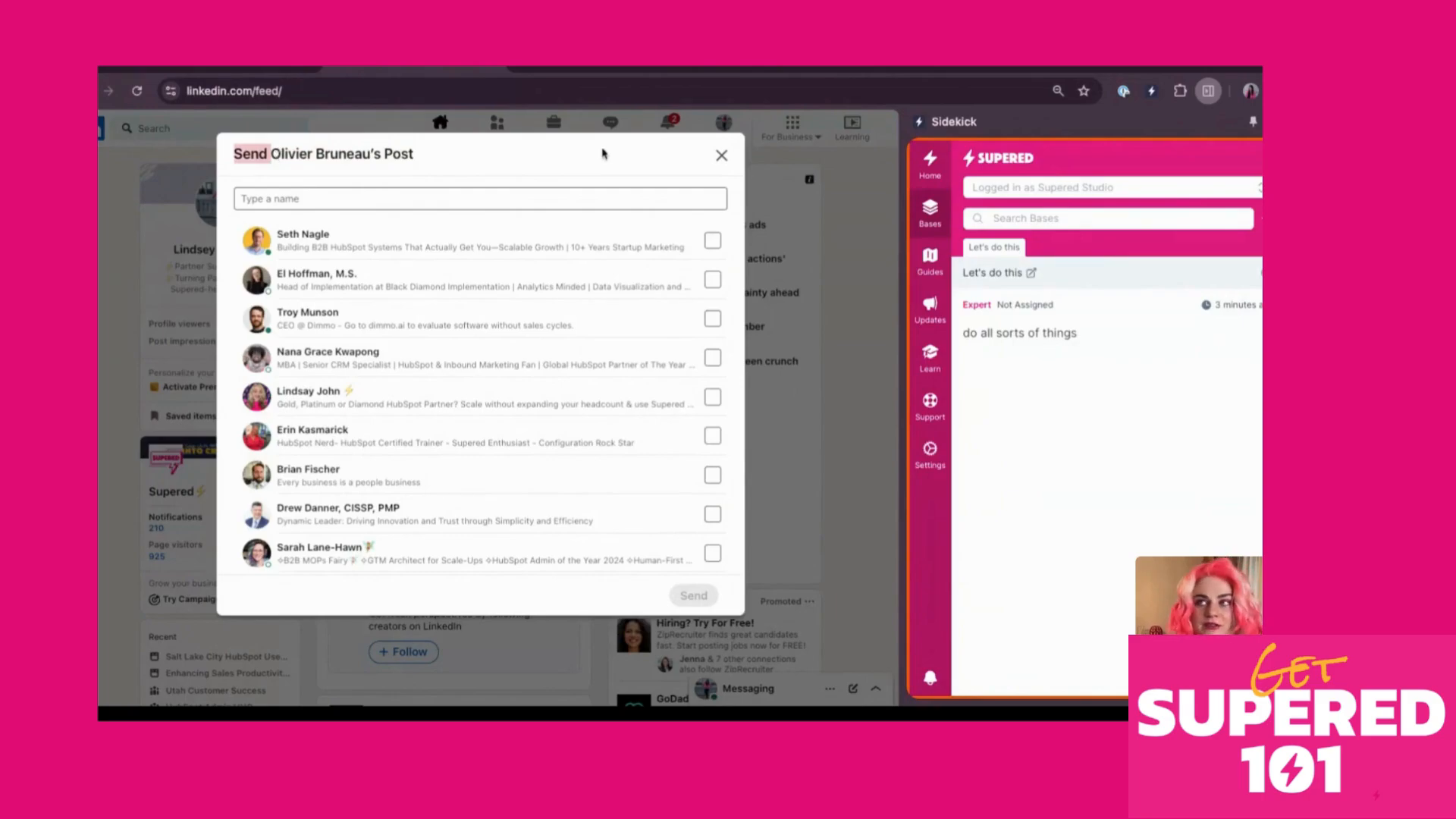
click(721, 156)
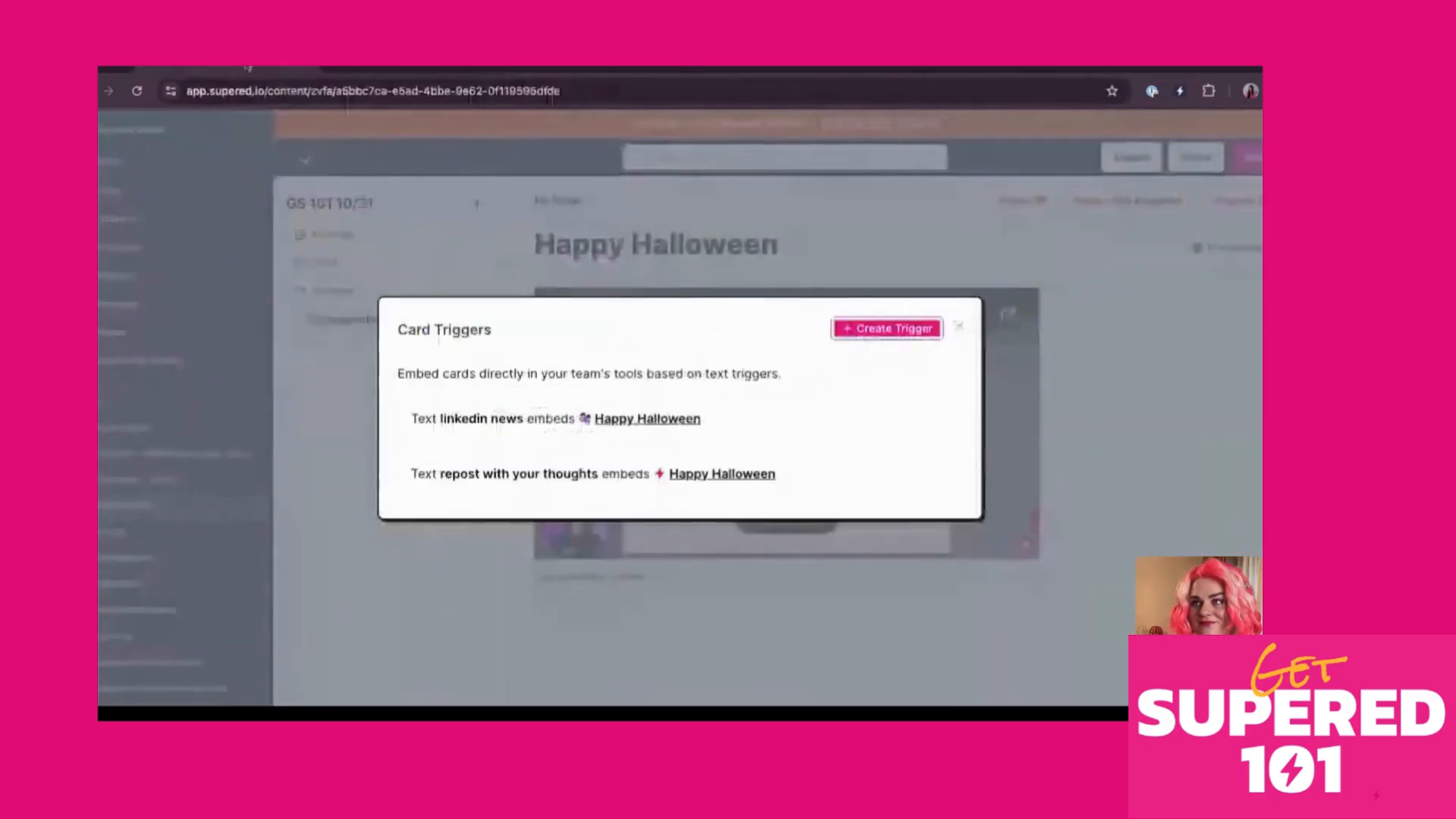
Close the Card Triggers list and open the create options beside GS 101 10/31
click(959, 325)
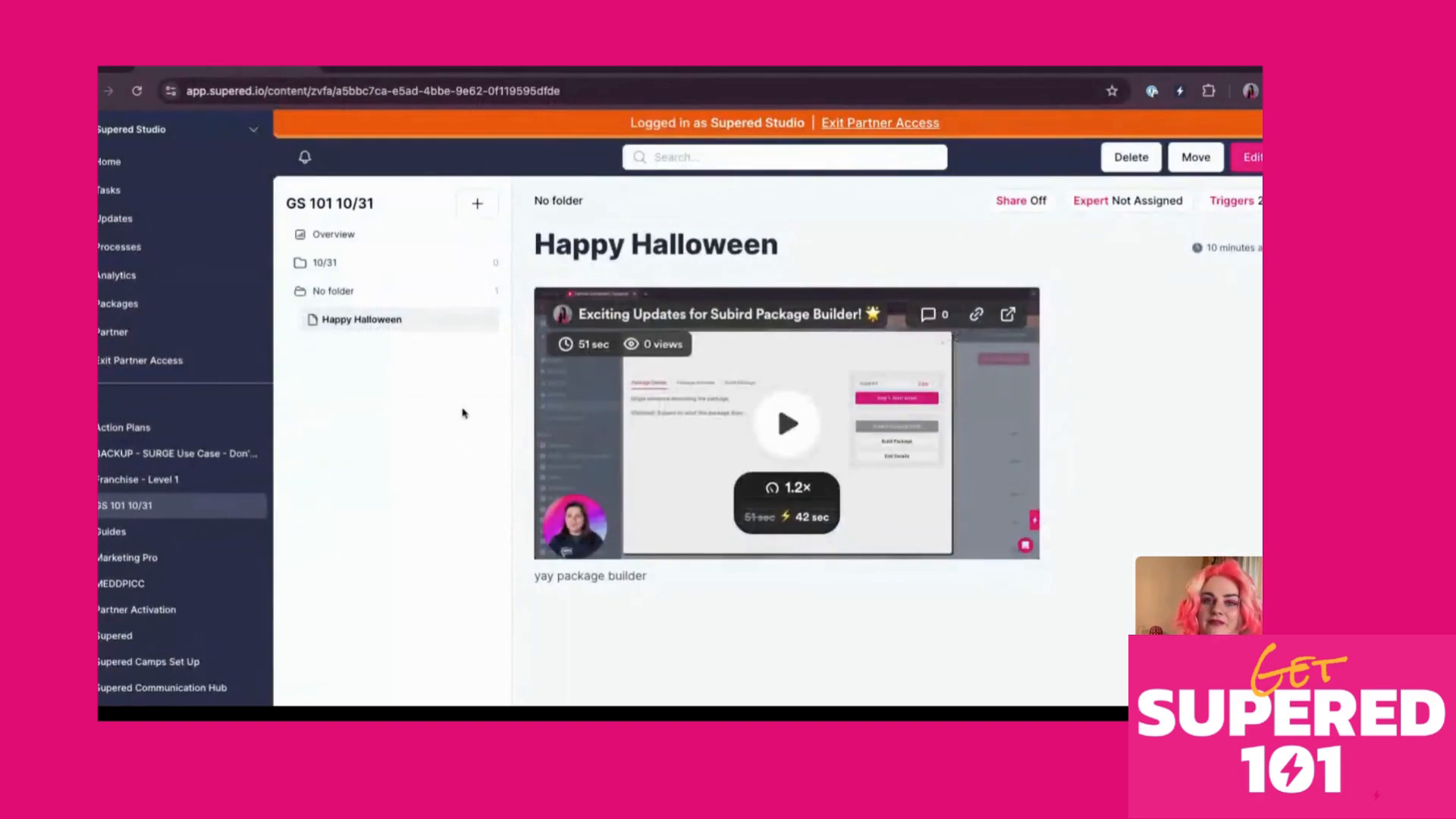
click(477, 205)
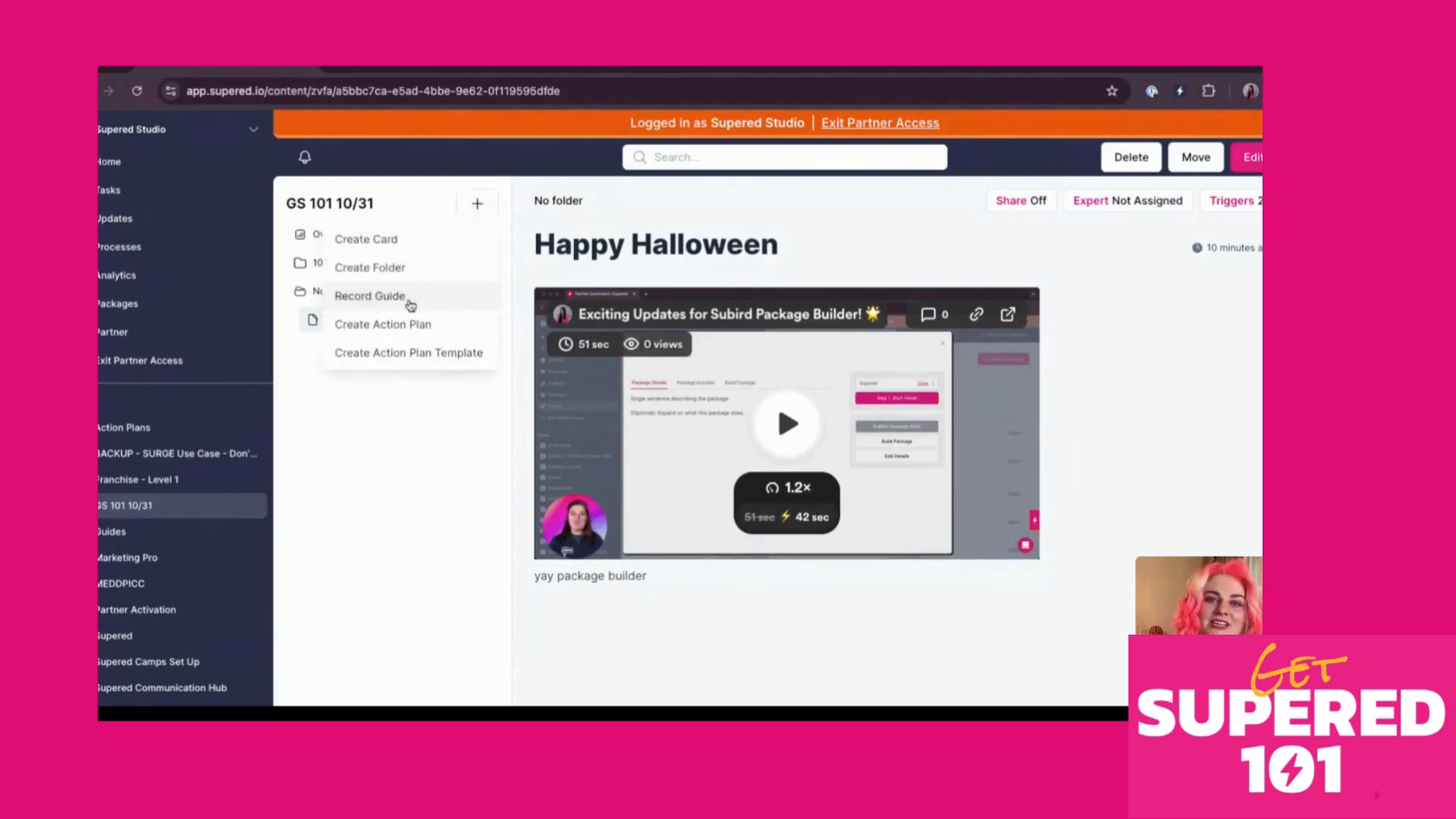
Move the Happy Halloween card into the 10/31 folder and choose Record Guide
click(477, 203)
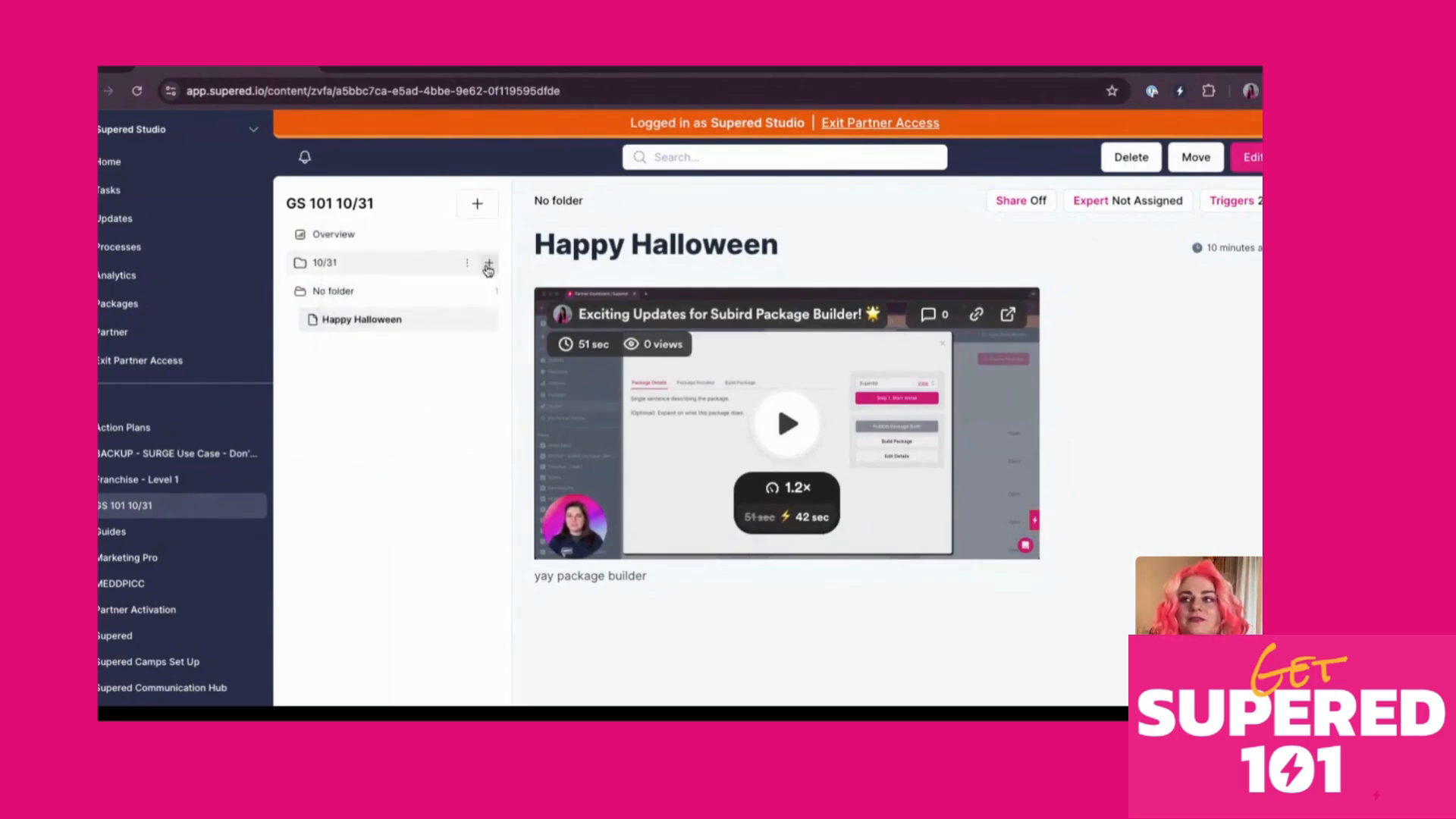
click(489, 262)
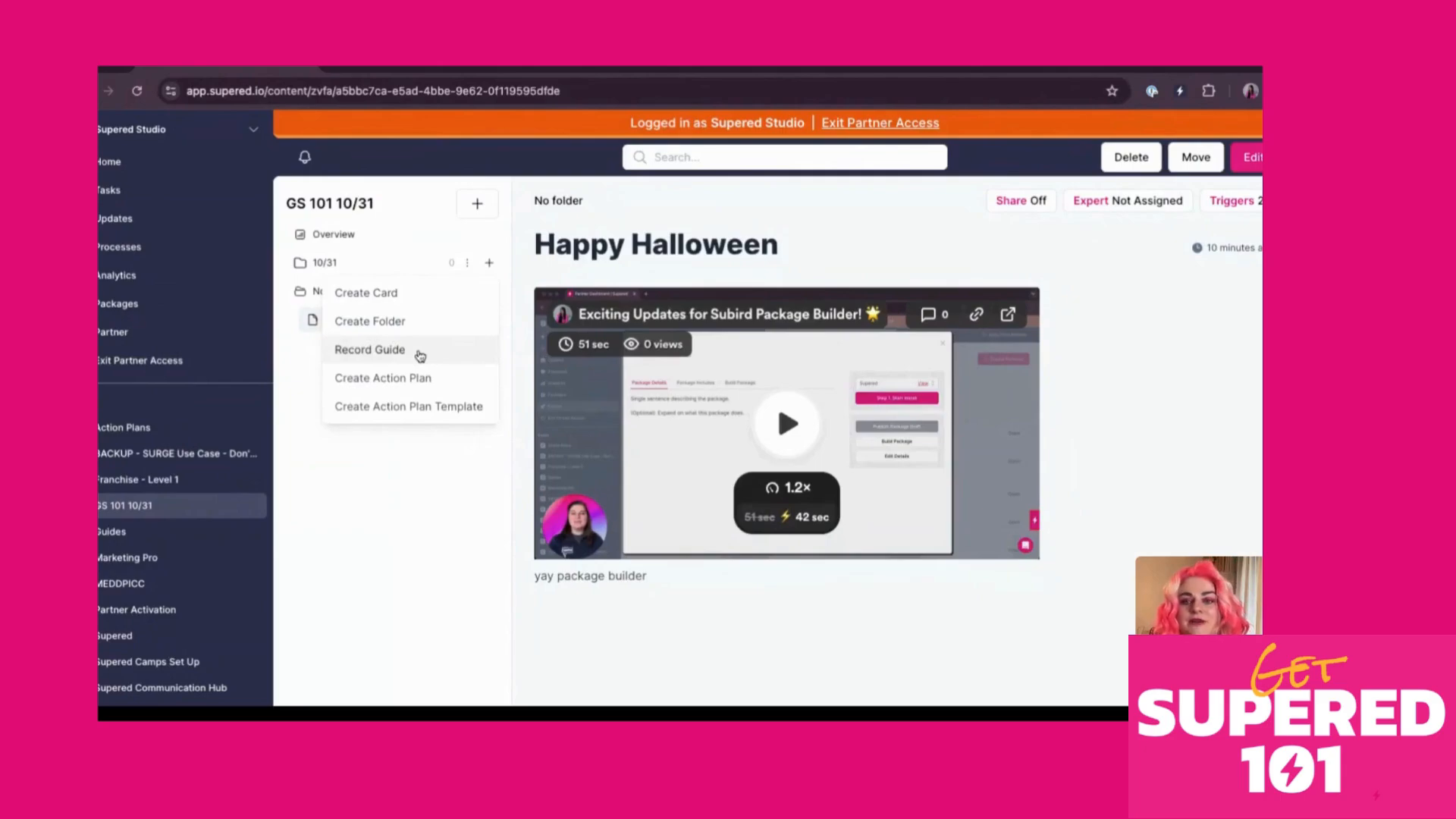
click(391, 487)
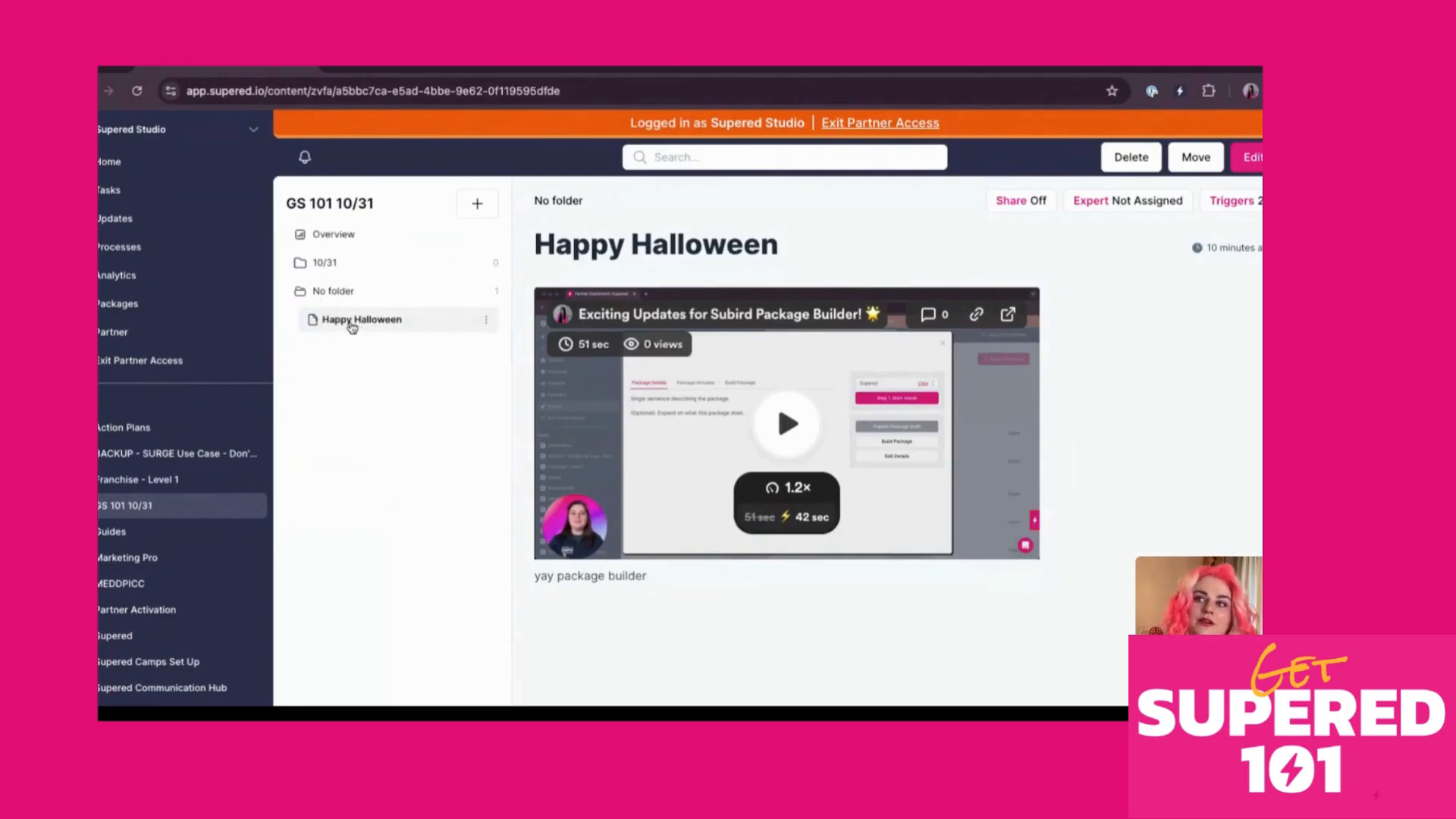
drag(351, 327, 356, 263)
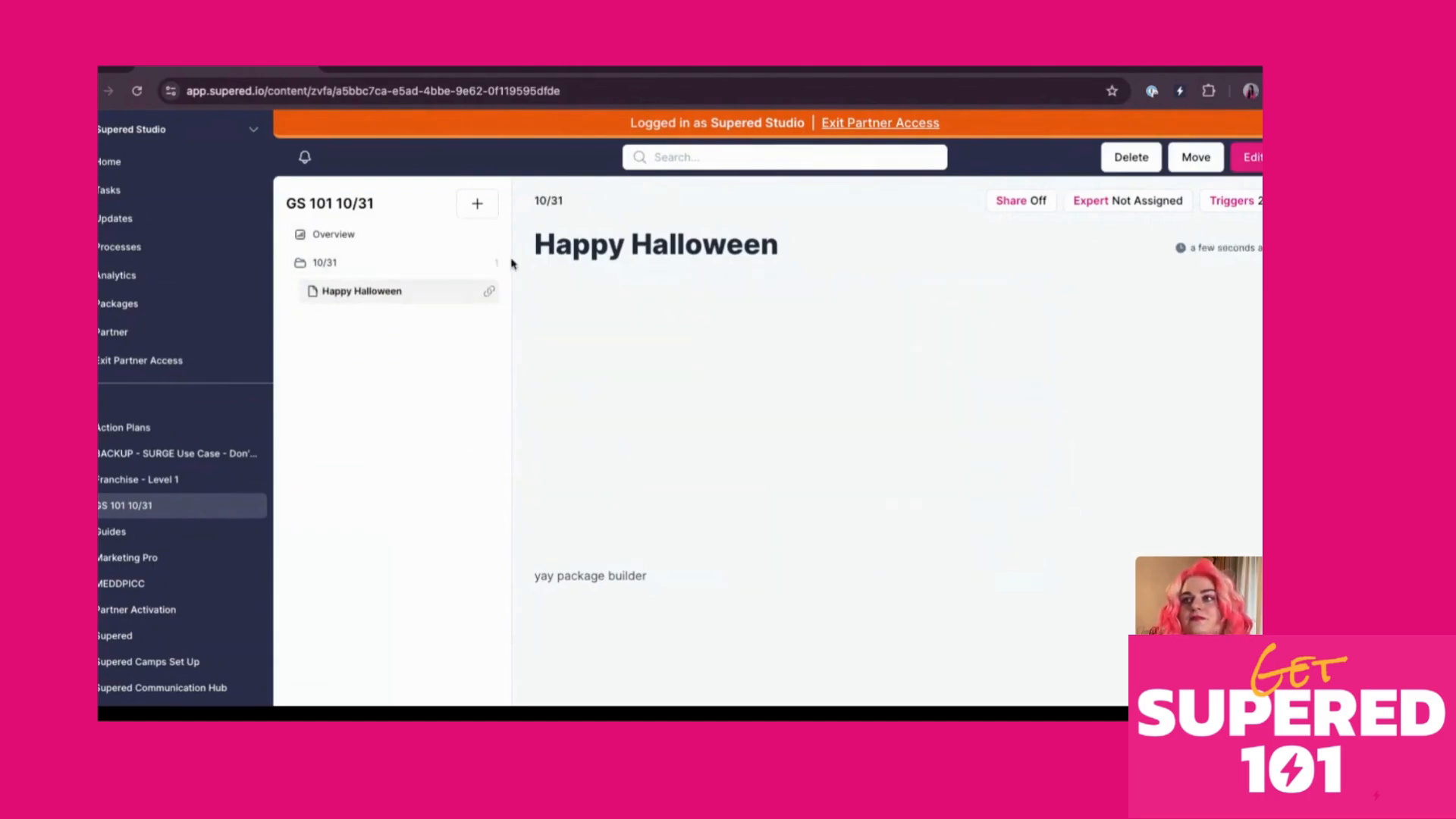
click(477, 203)
click(407, 297)
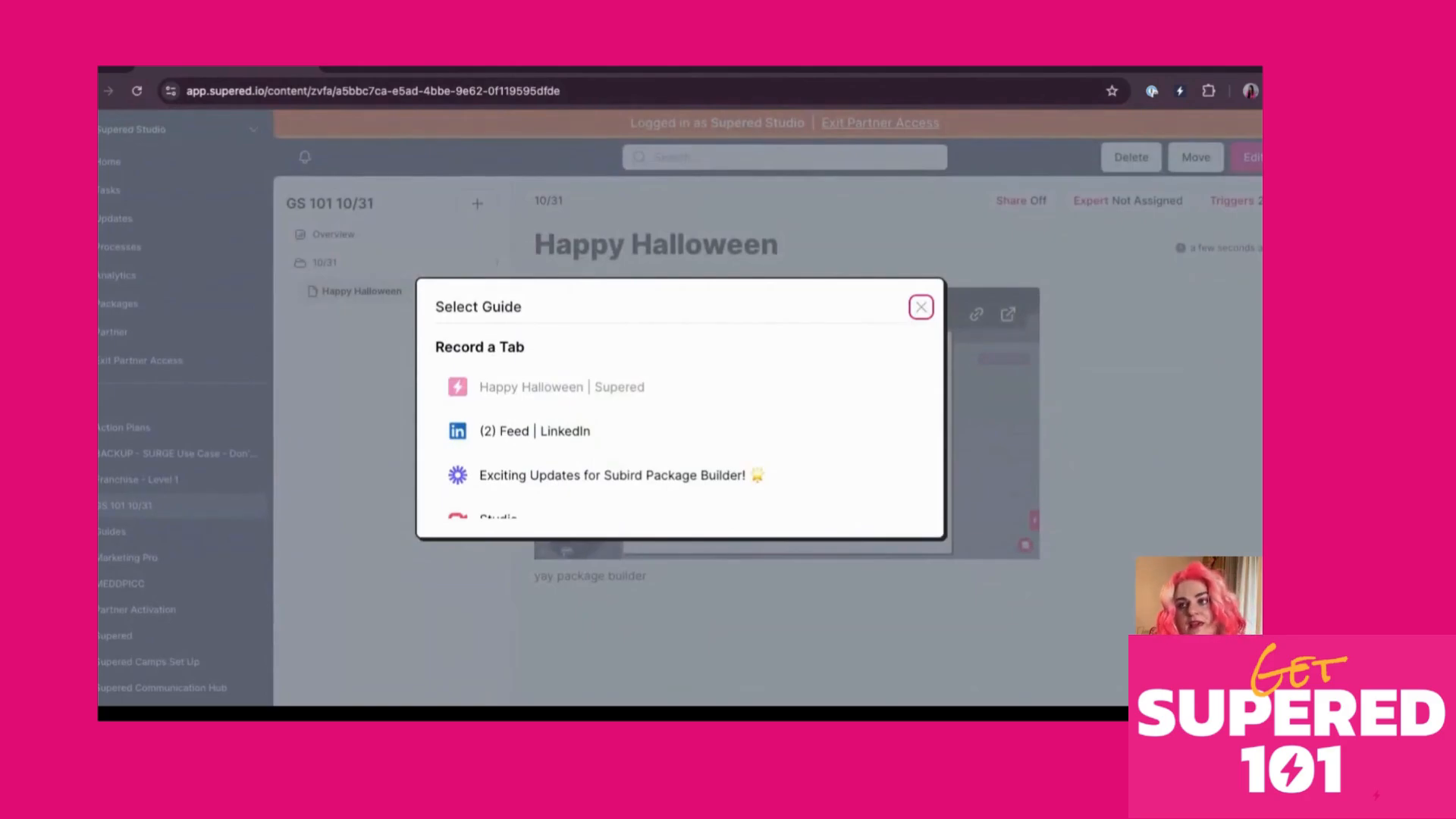
Start recording the guide on the '(2) Feed | LinkedIn' tab, capturing linkedin.com/feed as step 1
scroll(650, 426, down, 2)
scroll(648, 402, up, 2)
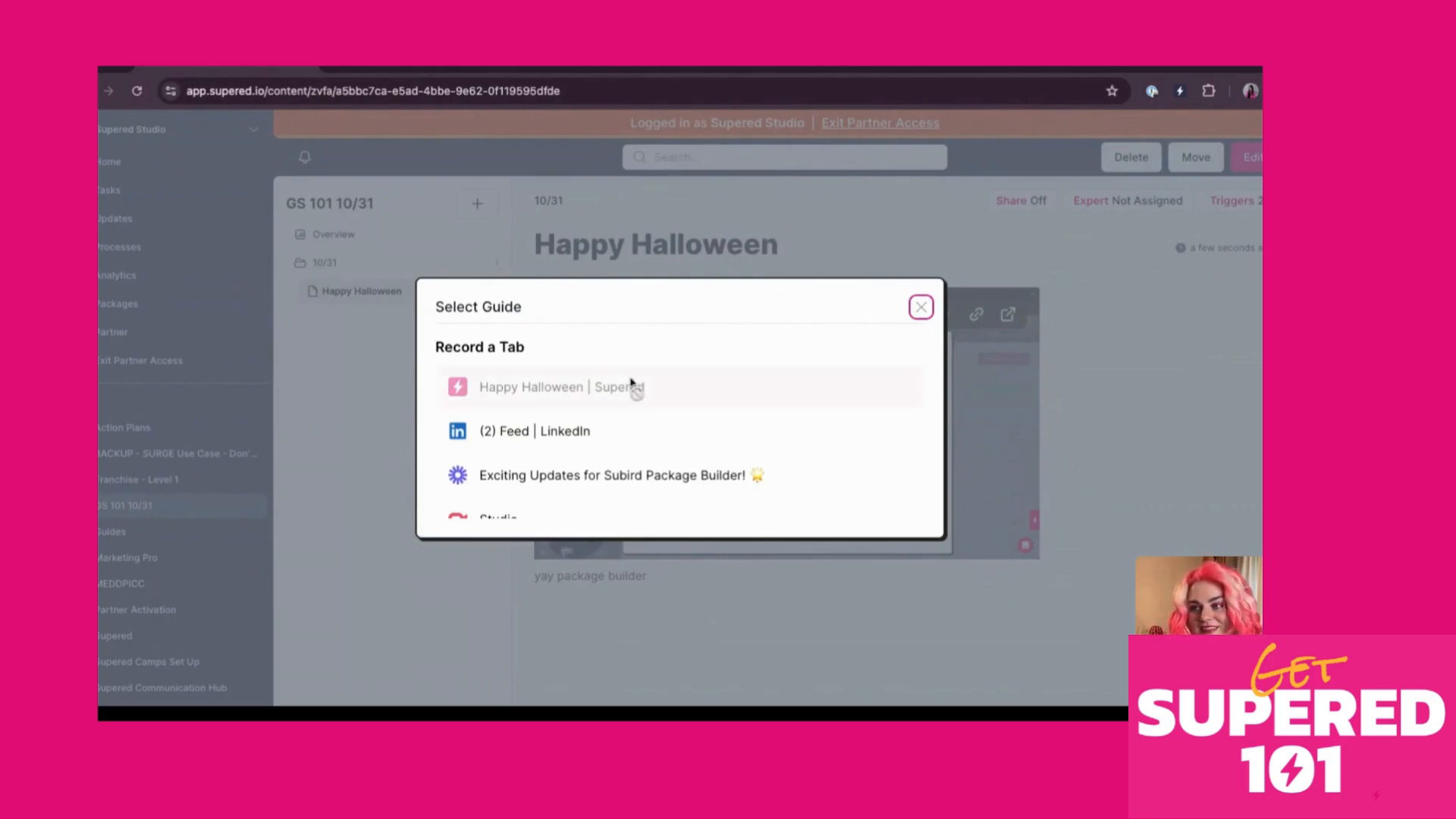
scroll(628, 498, down, 1)
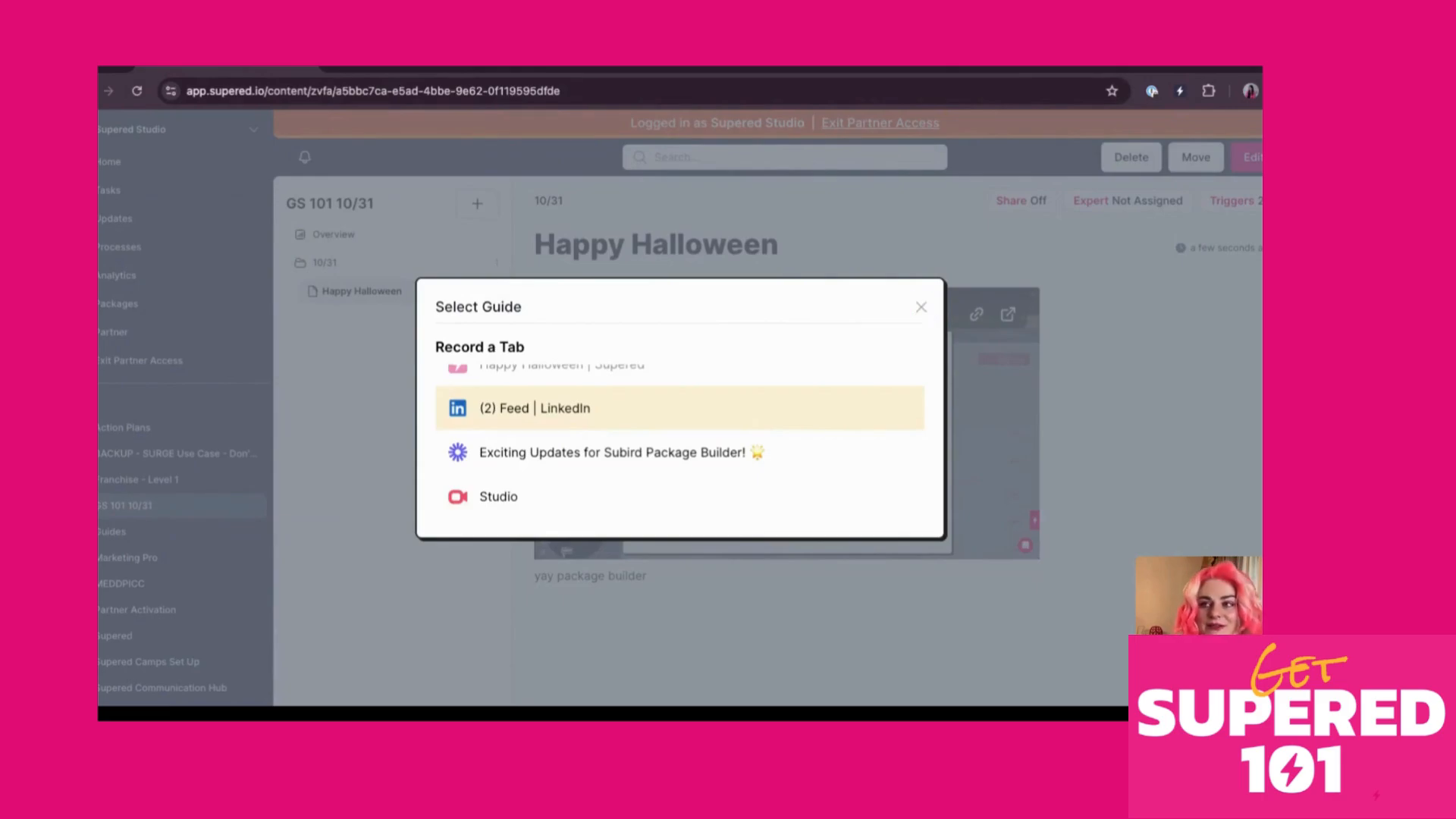
click(535, 407)
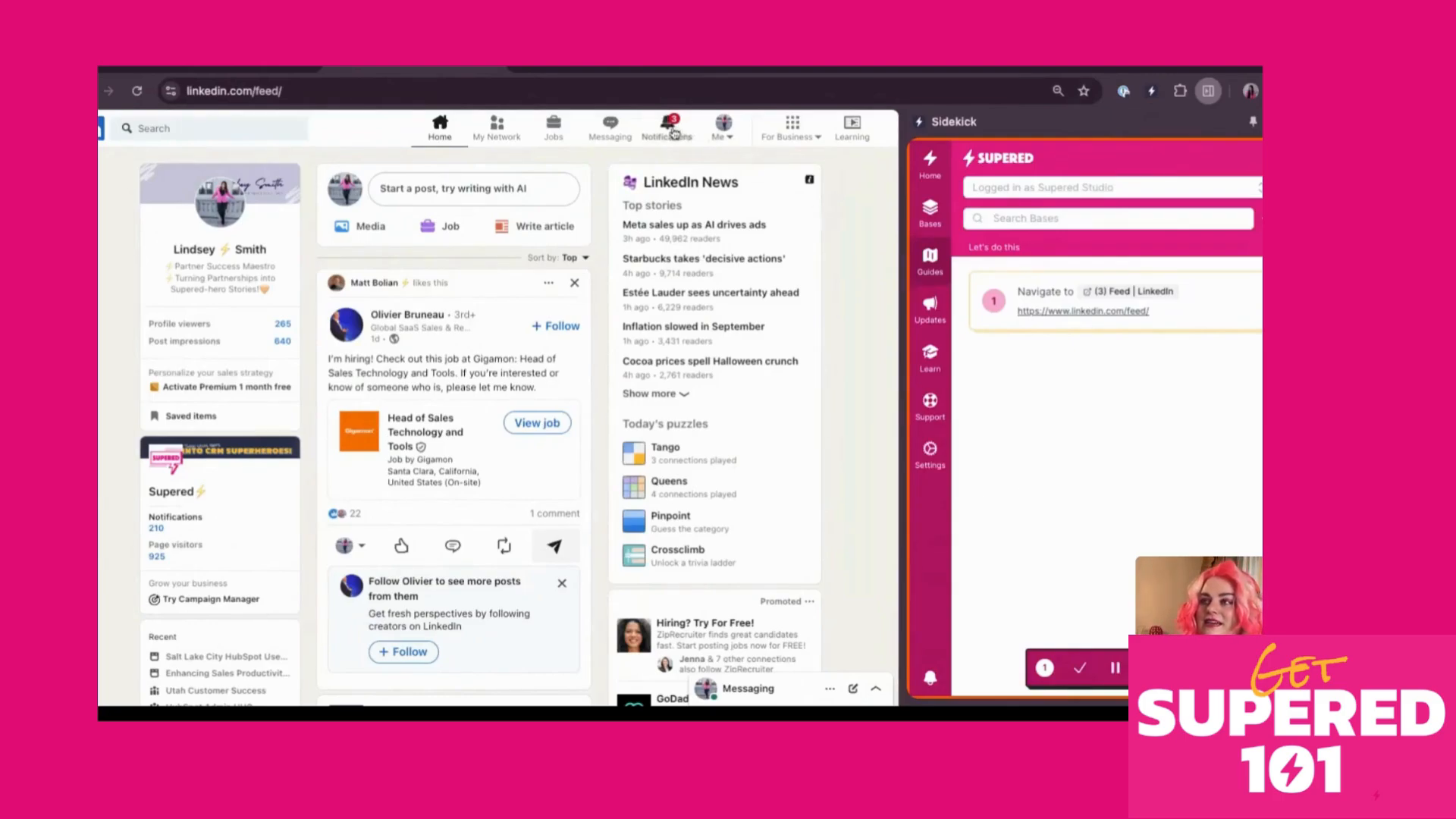
Record opening LinkedIn Notifications, then the first notification's tech CEO post, and liking its first comment
click(670, 127)
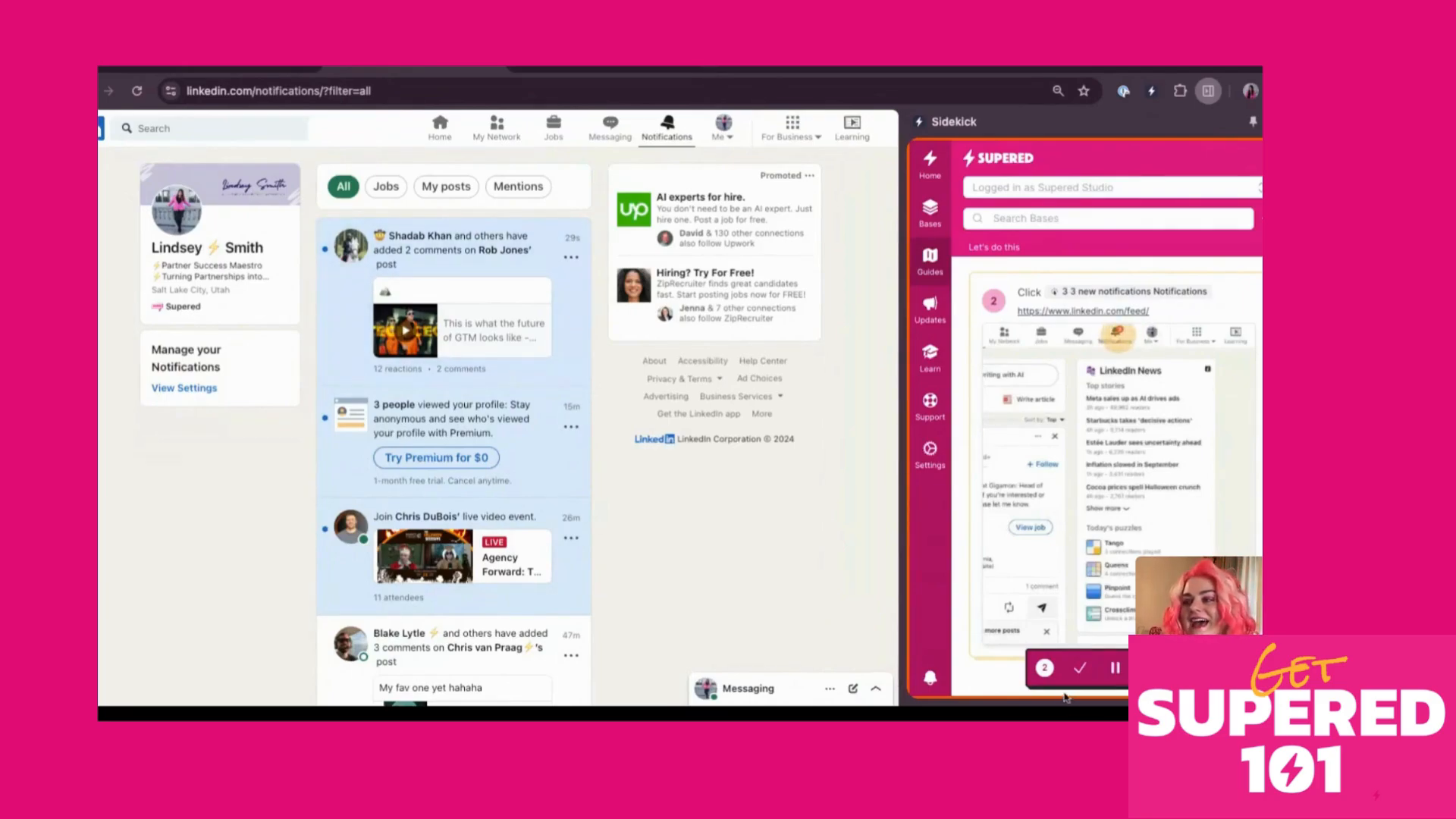
click(361, 347)
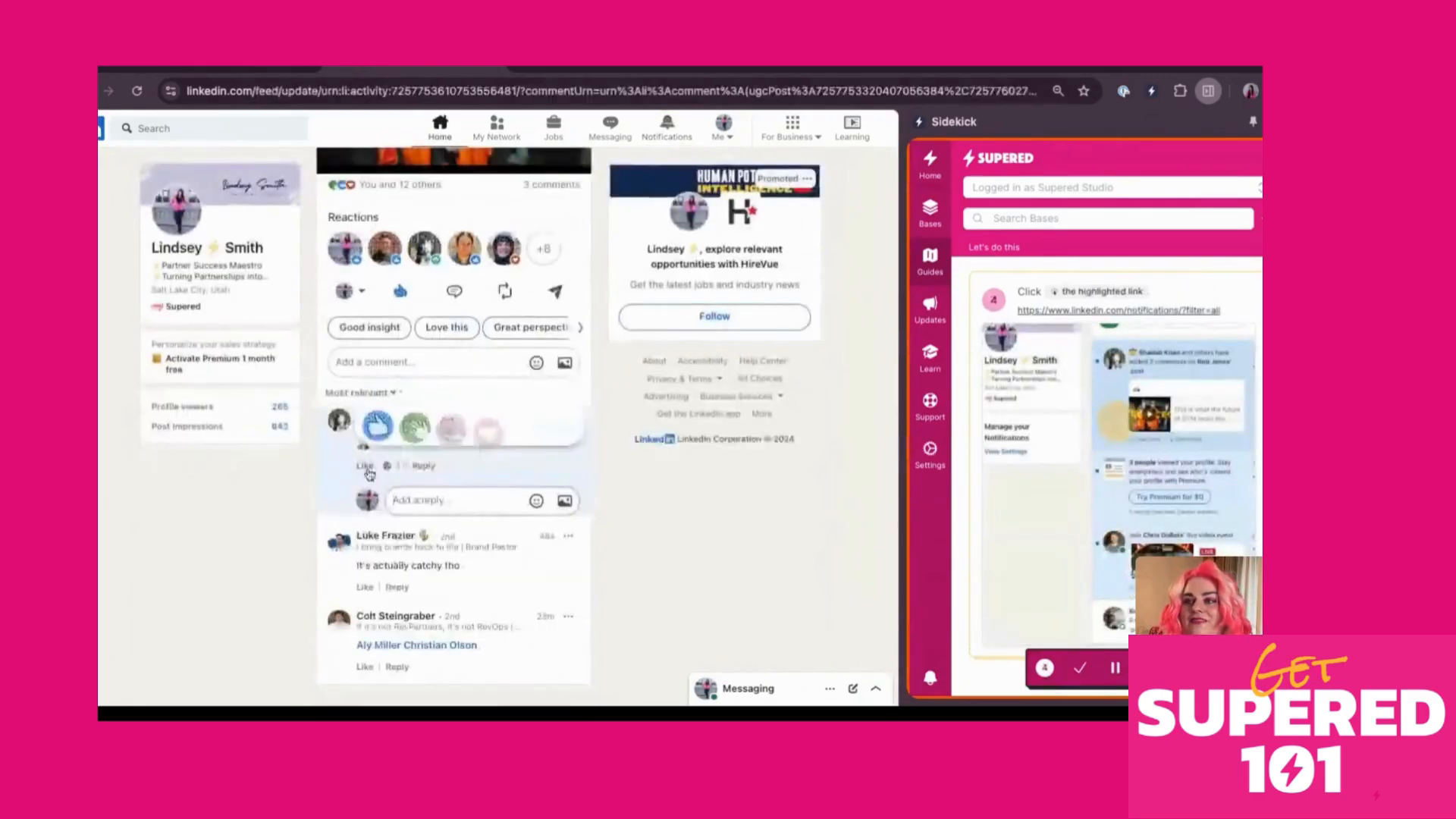
click(365, 467)
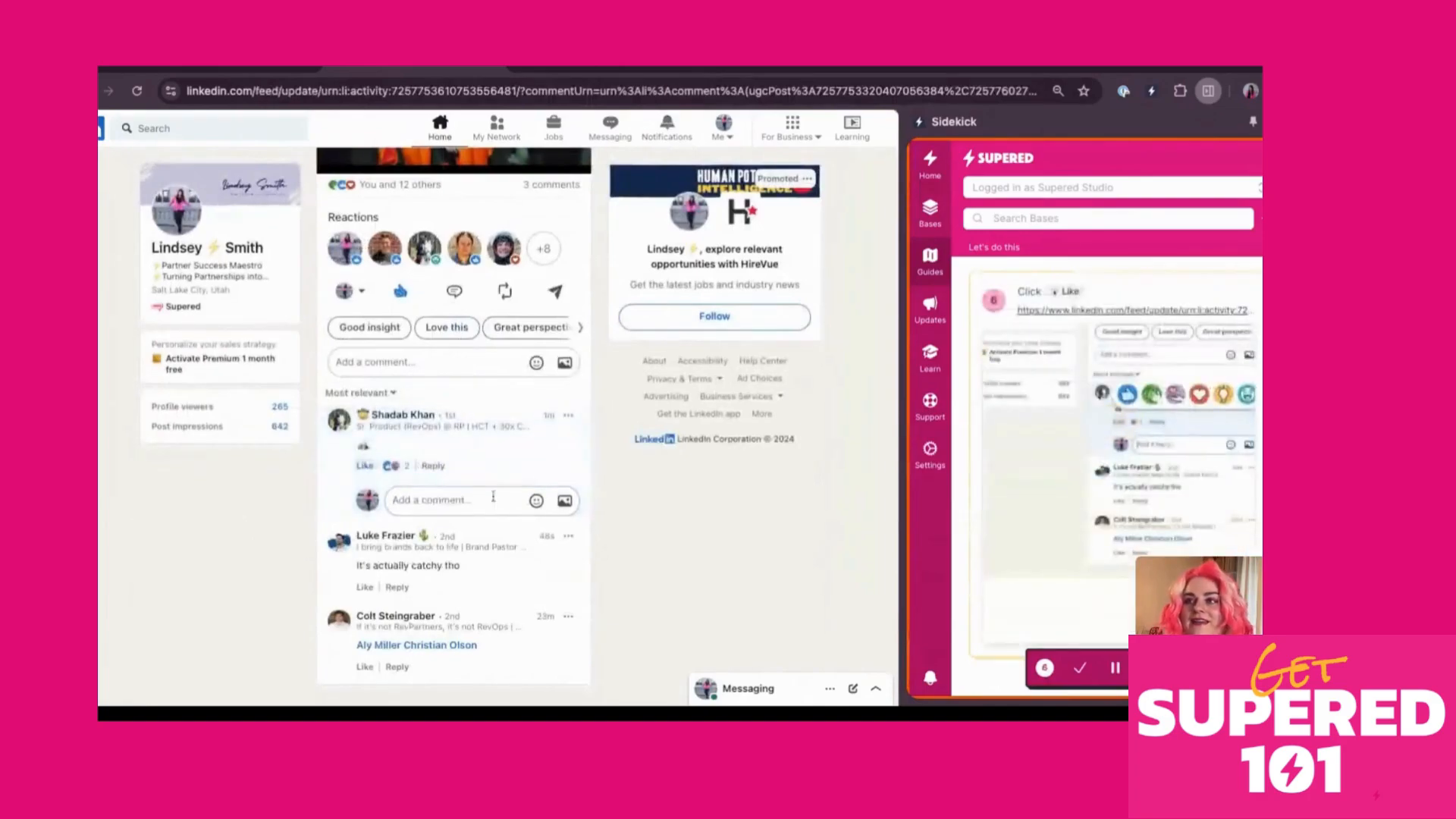
scroll(494, 494, up, 10)
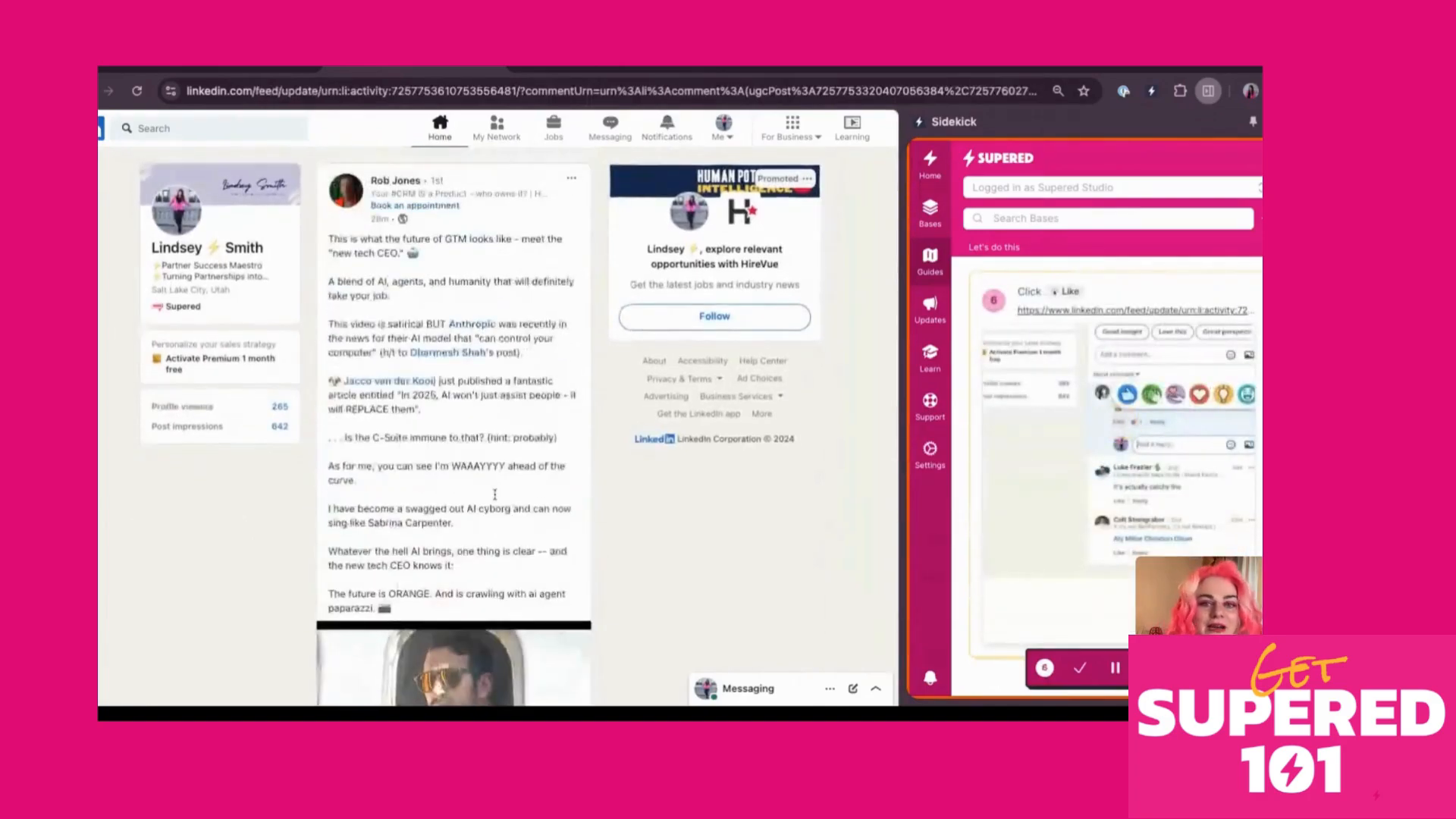
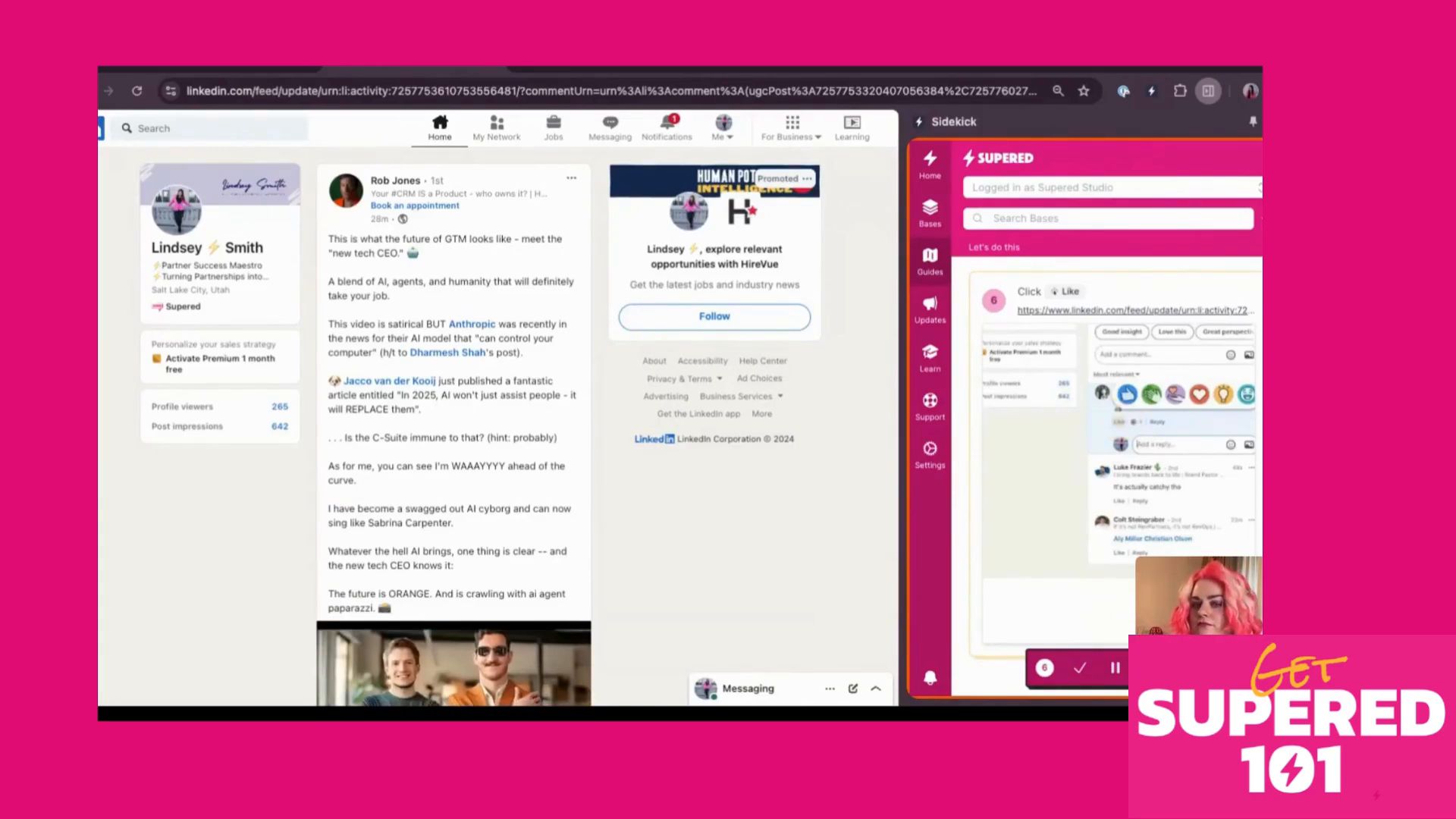
Stop the Supered recording after step 6 to bring up the guide details form
click(1079, 668)
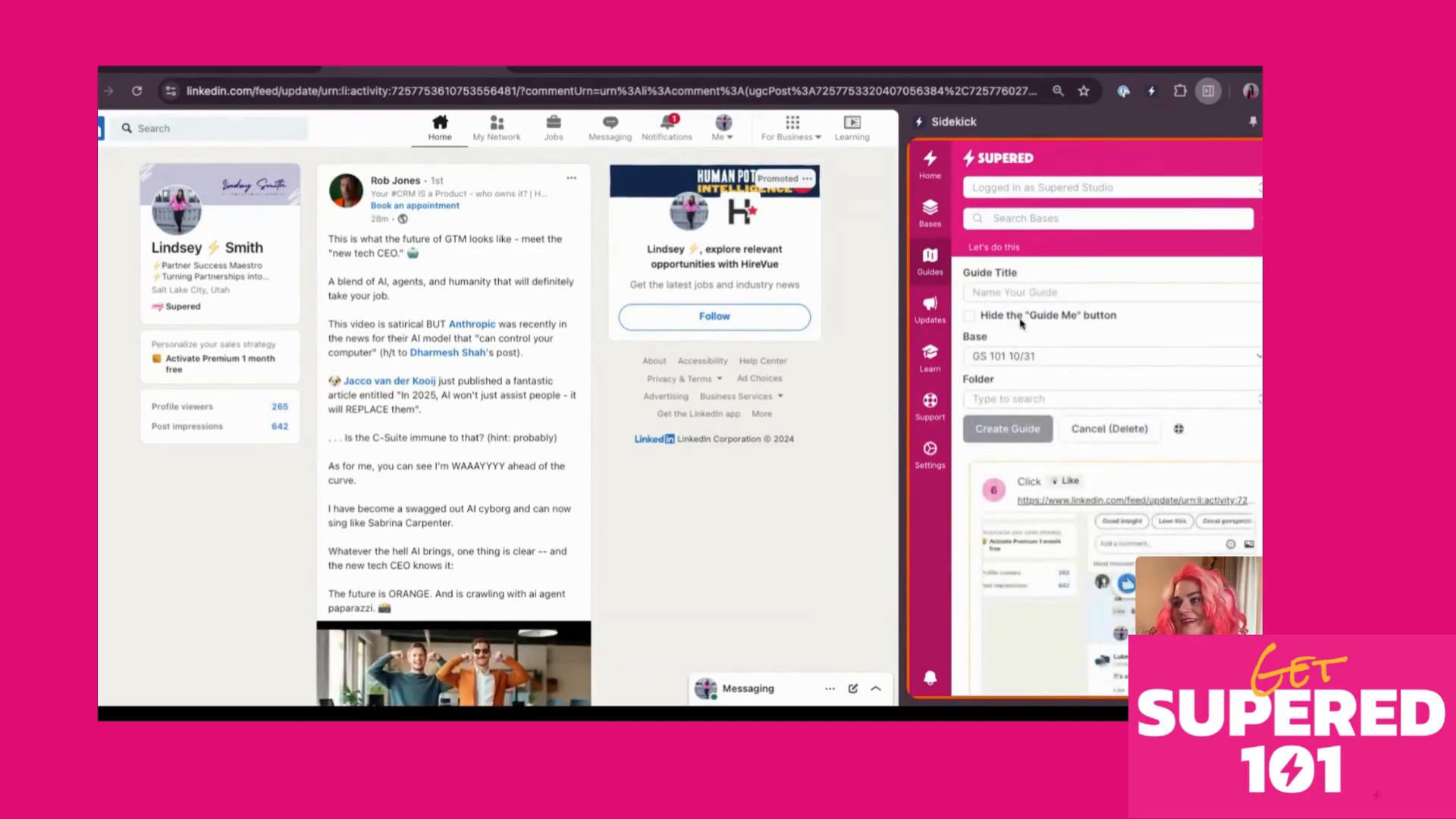
Create the guide titled '10/31.' in base GS 101 10/31, filed in the 10/31 folder
click(1006, 294)
text(10/31)
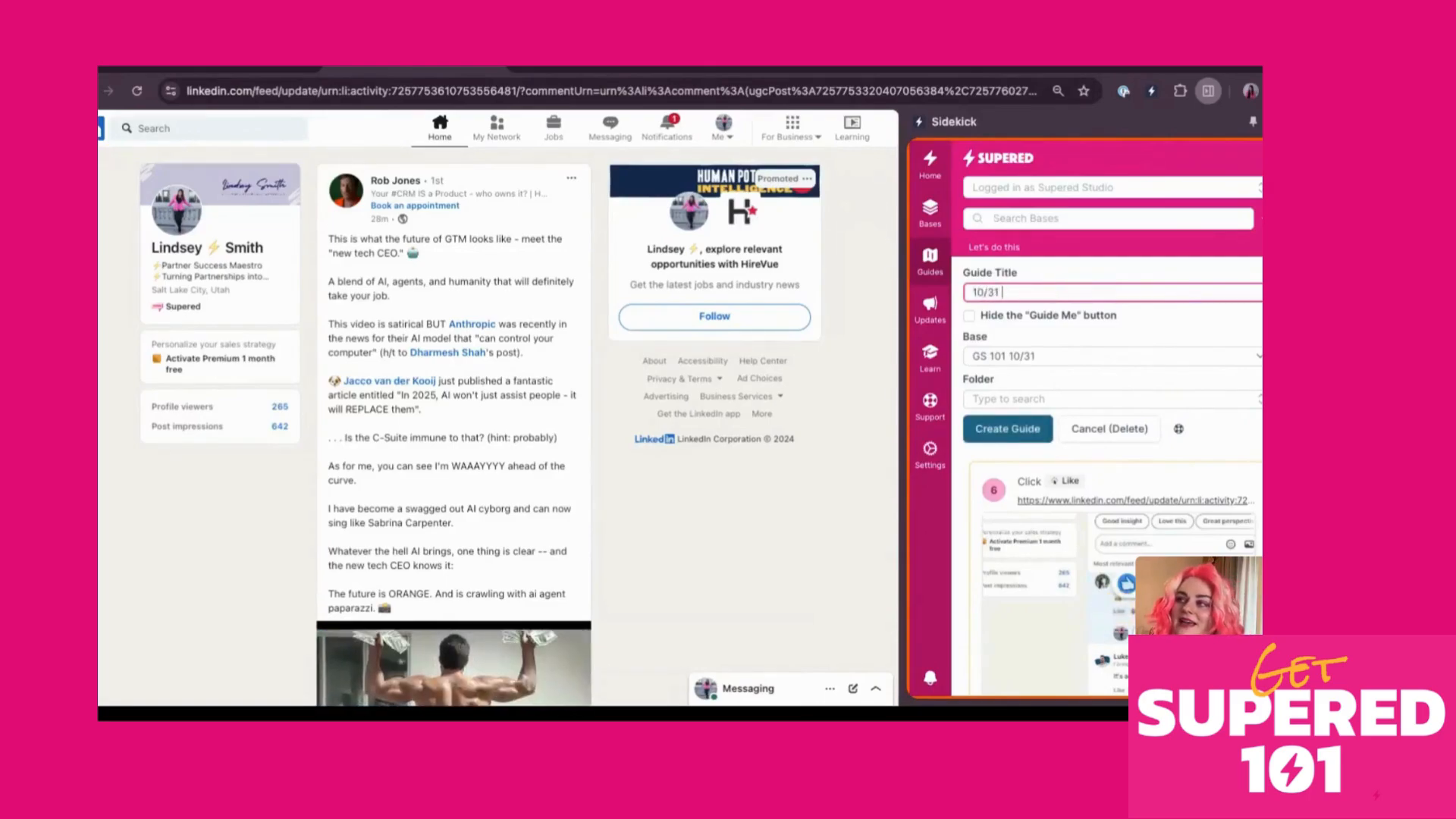
text(.)
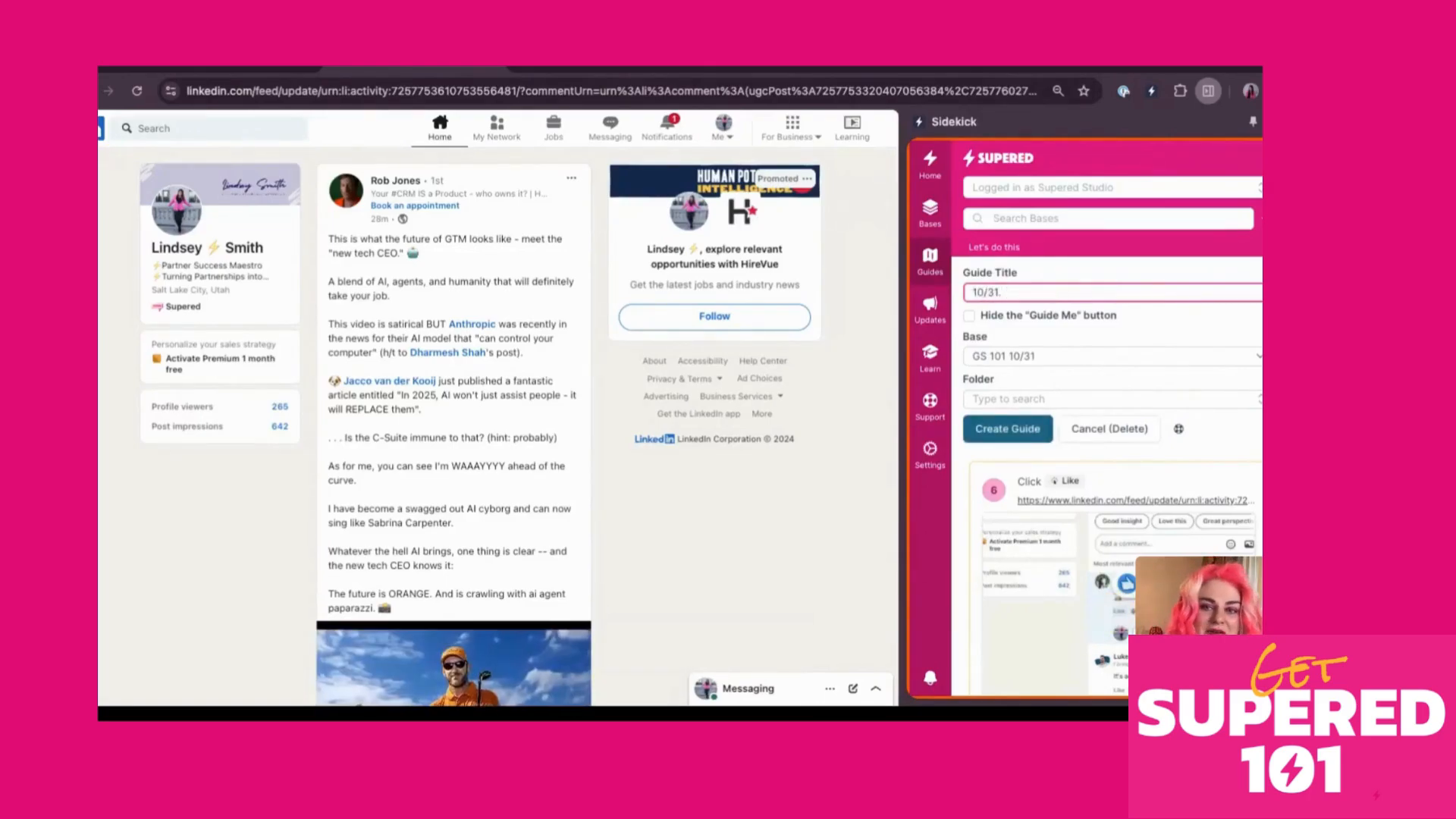
click(1061, 361)
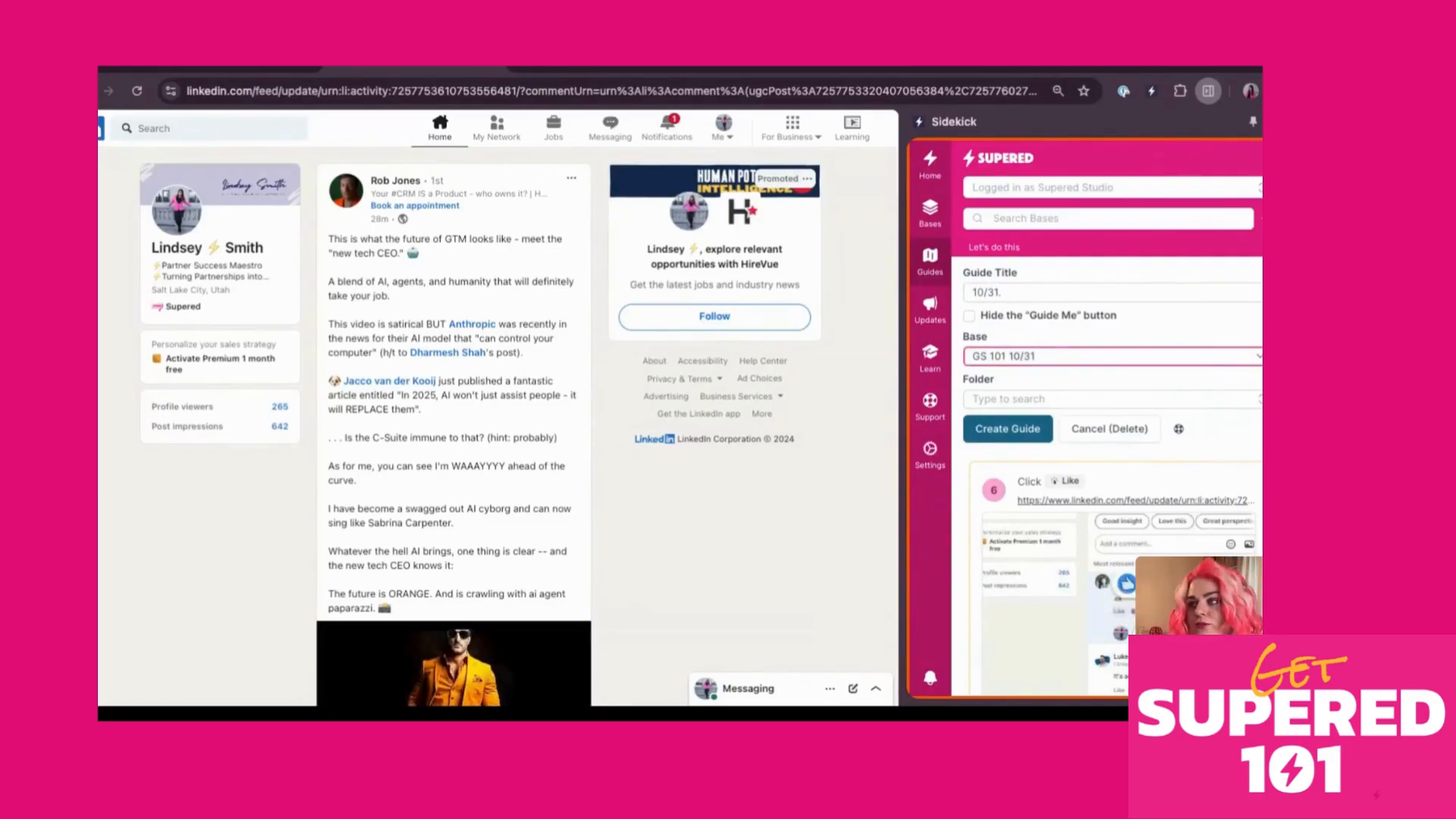
click(1047, 399)
click(1016, 457)
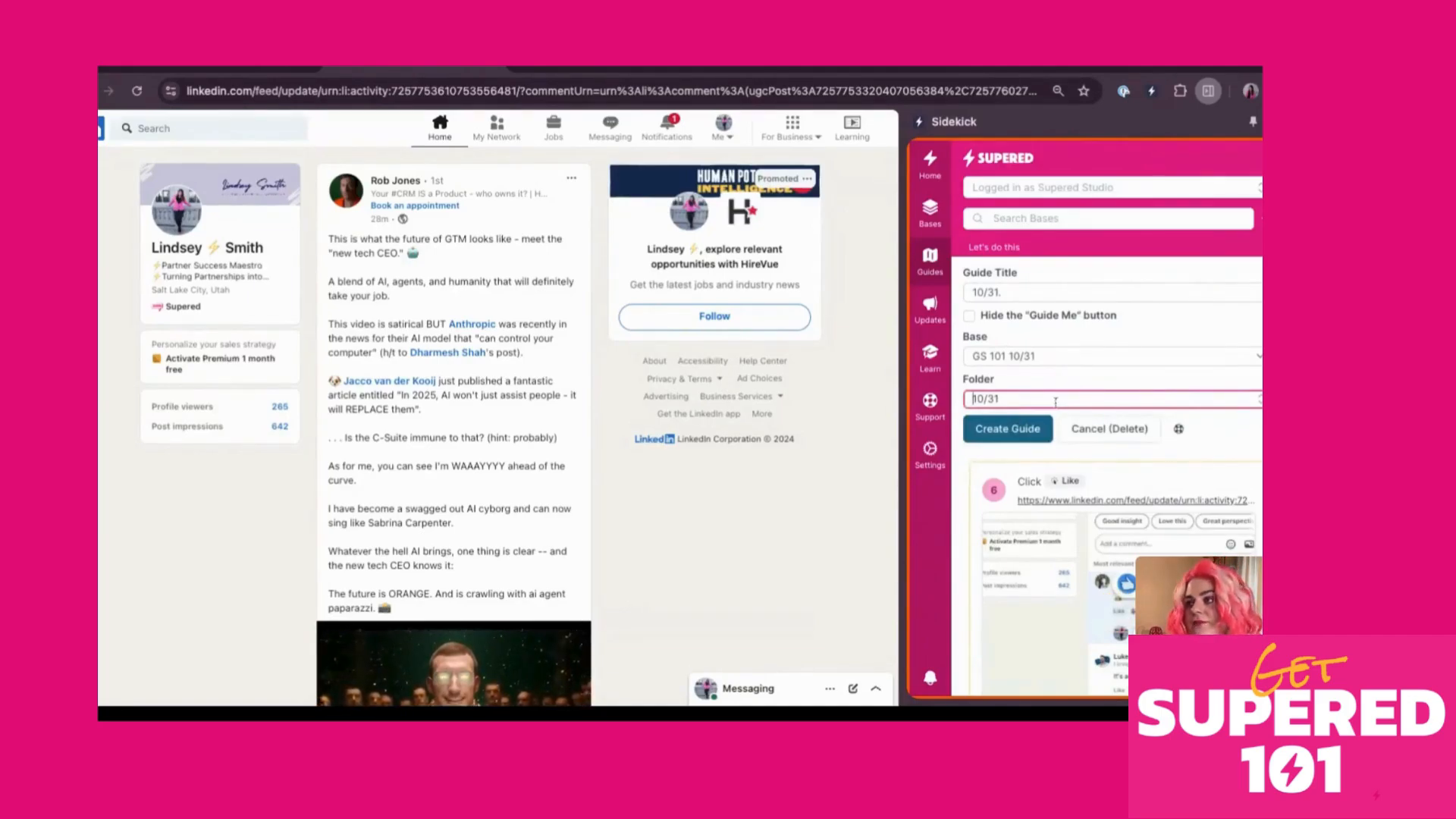
click(1018, 438)
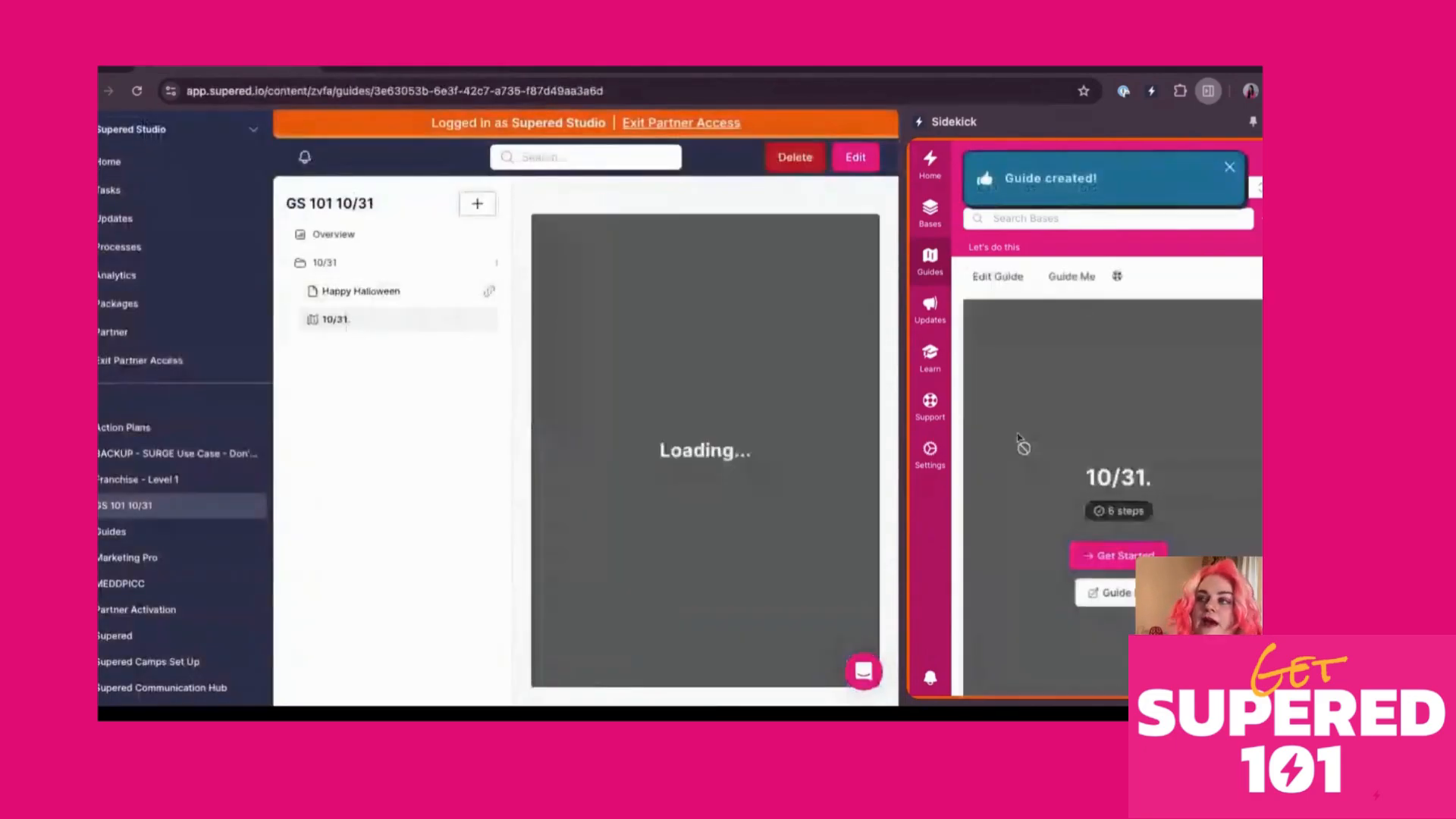
Close the Sidekick panel and open the 10/31. guide for editing
click(1208, 90)
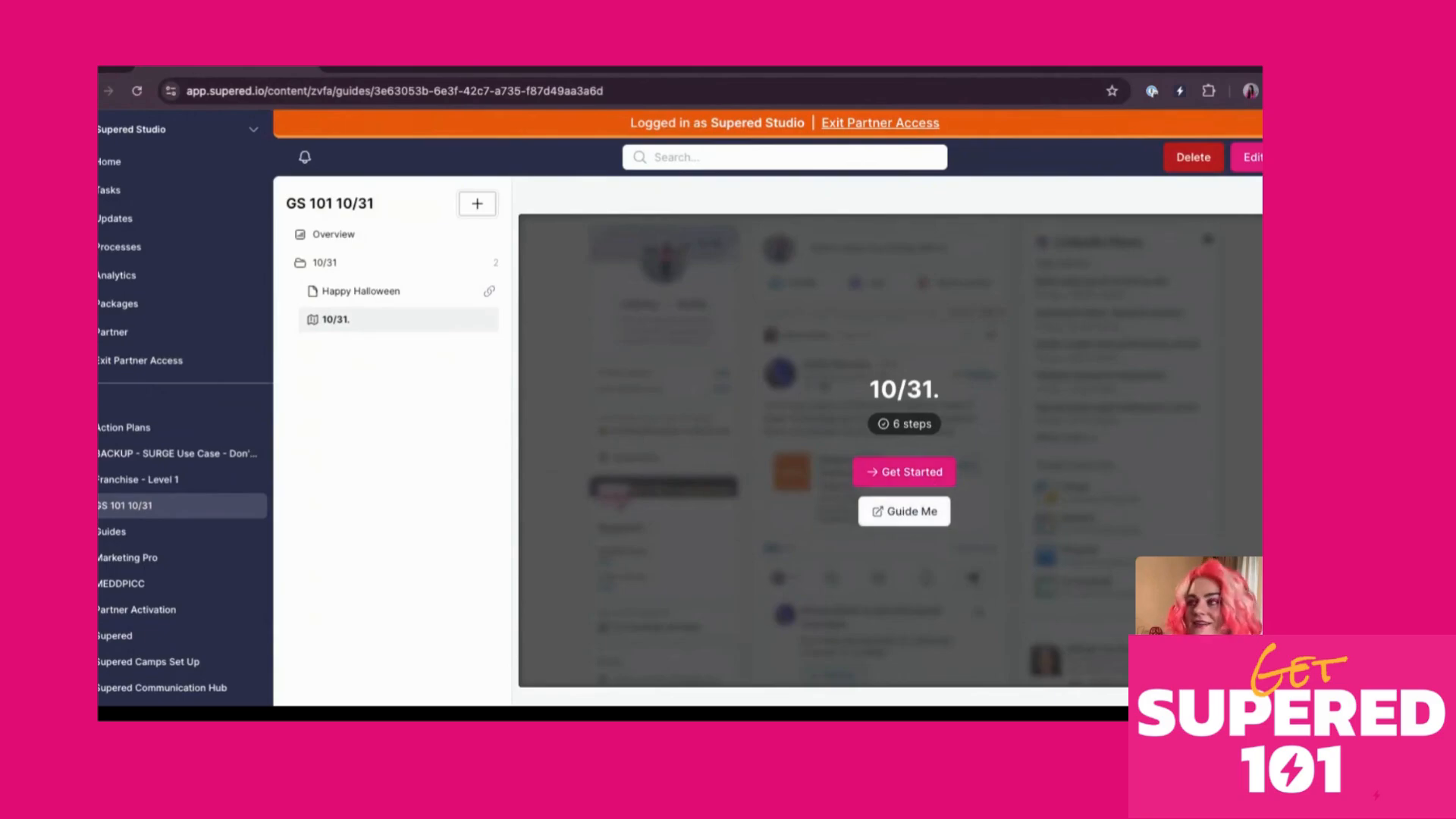
click(1250, 156)
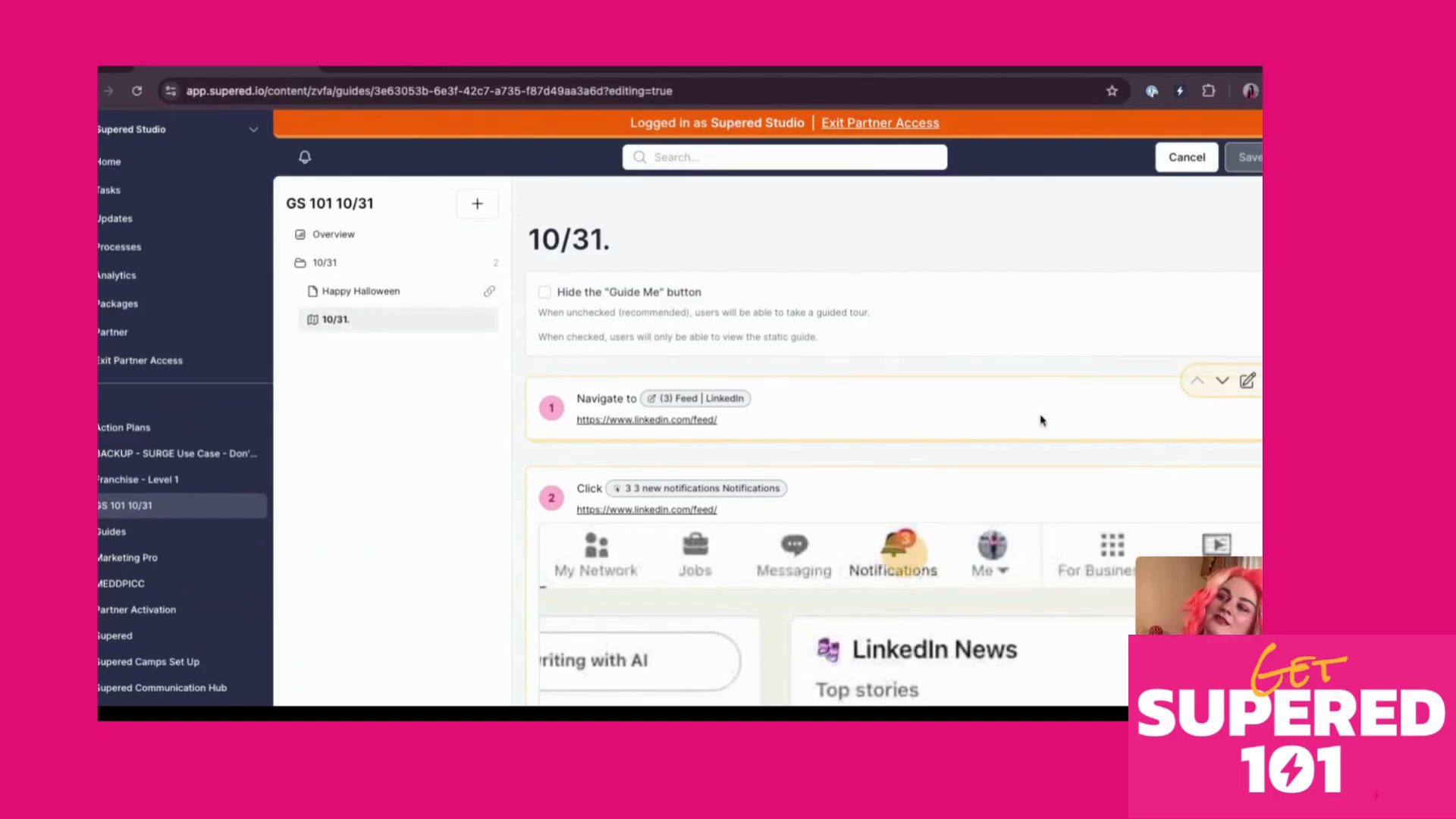
click(1246, 382)
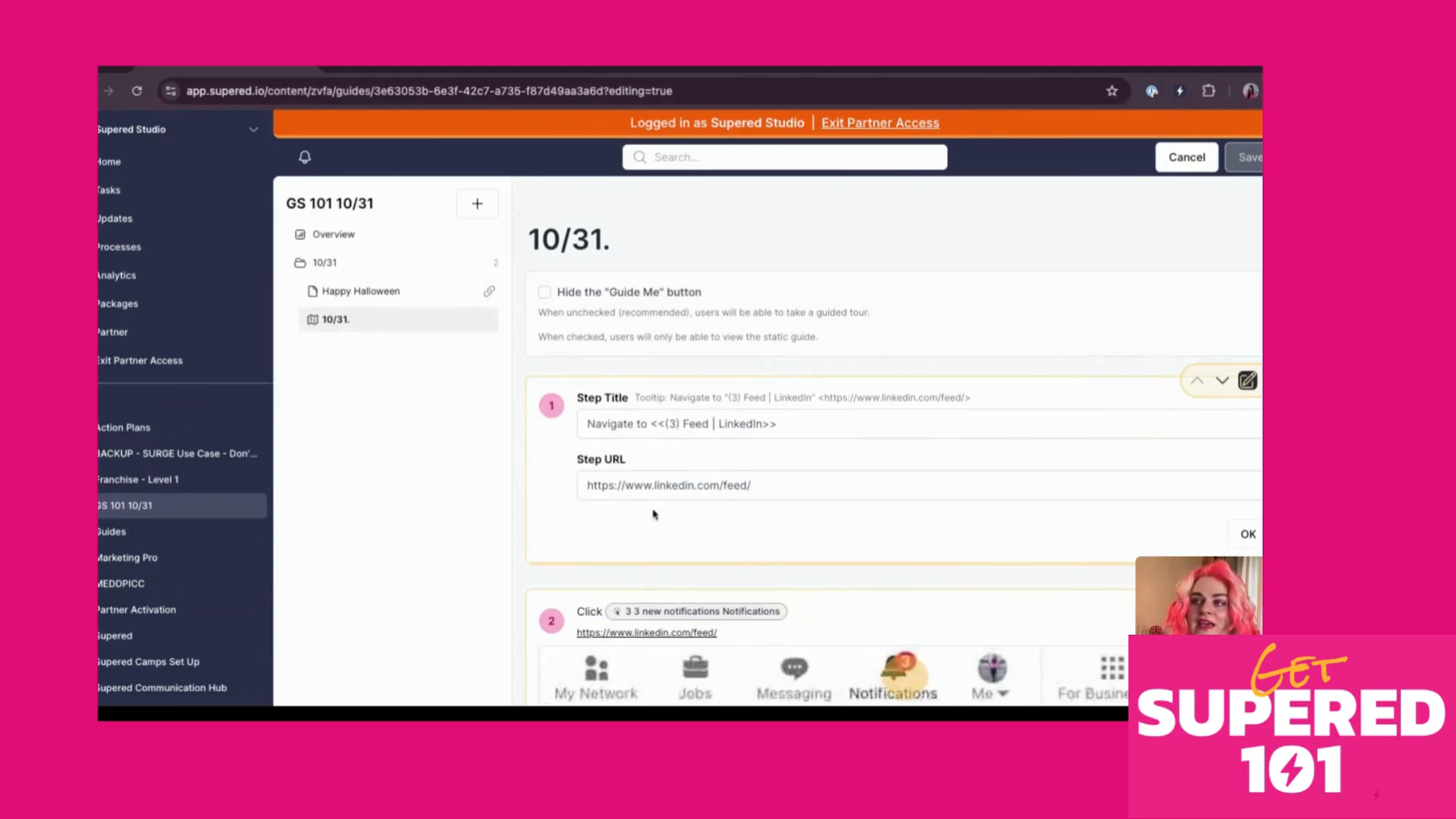
triple_click(630, 490)
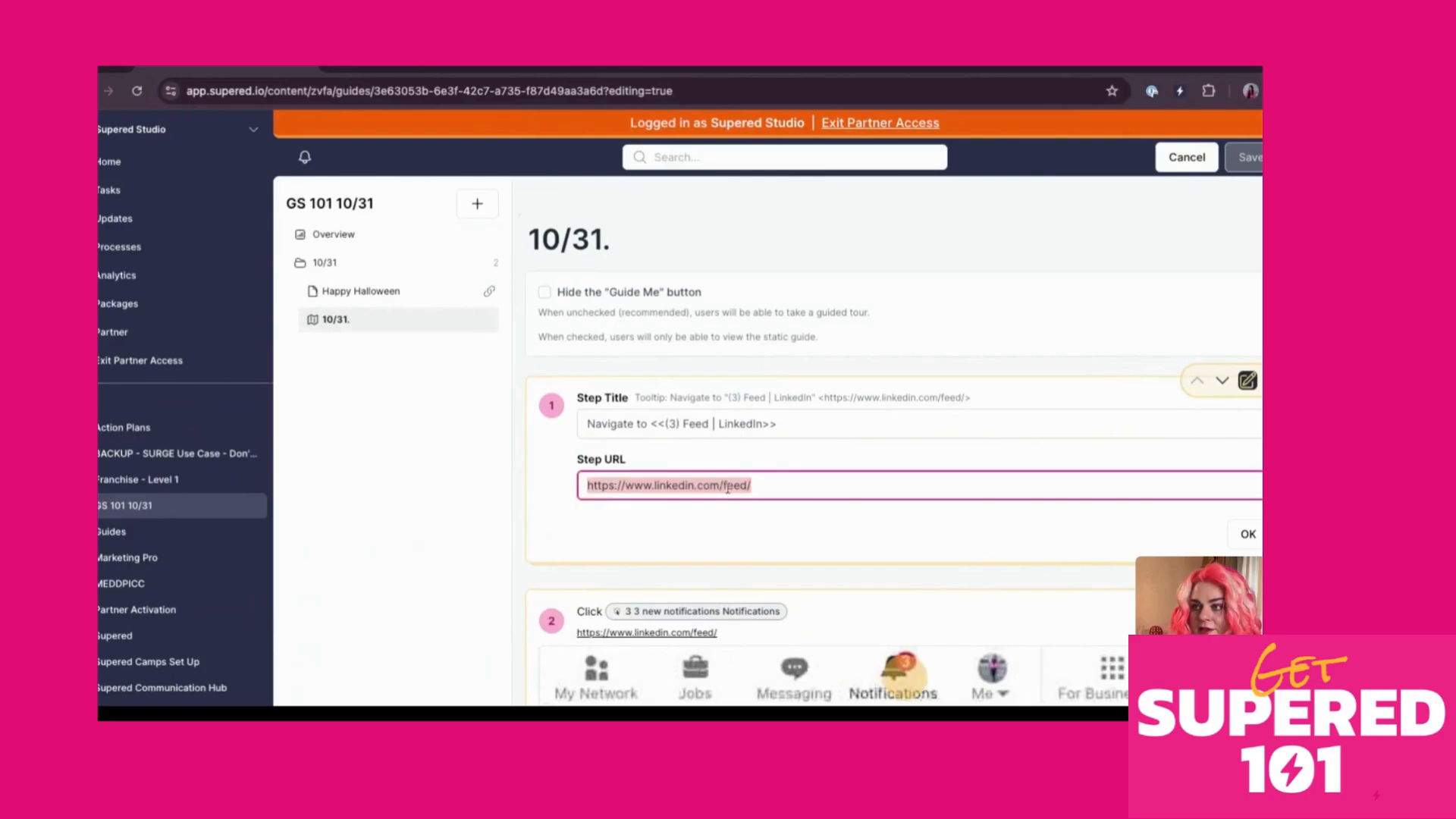
click(776, 485)
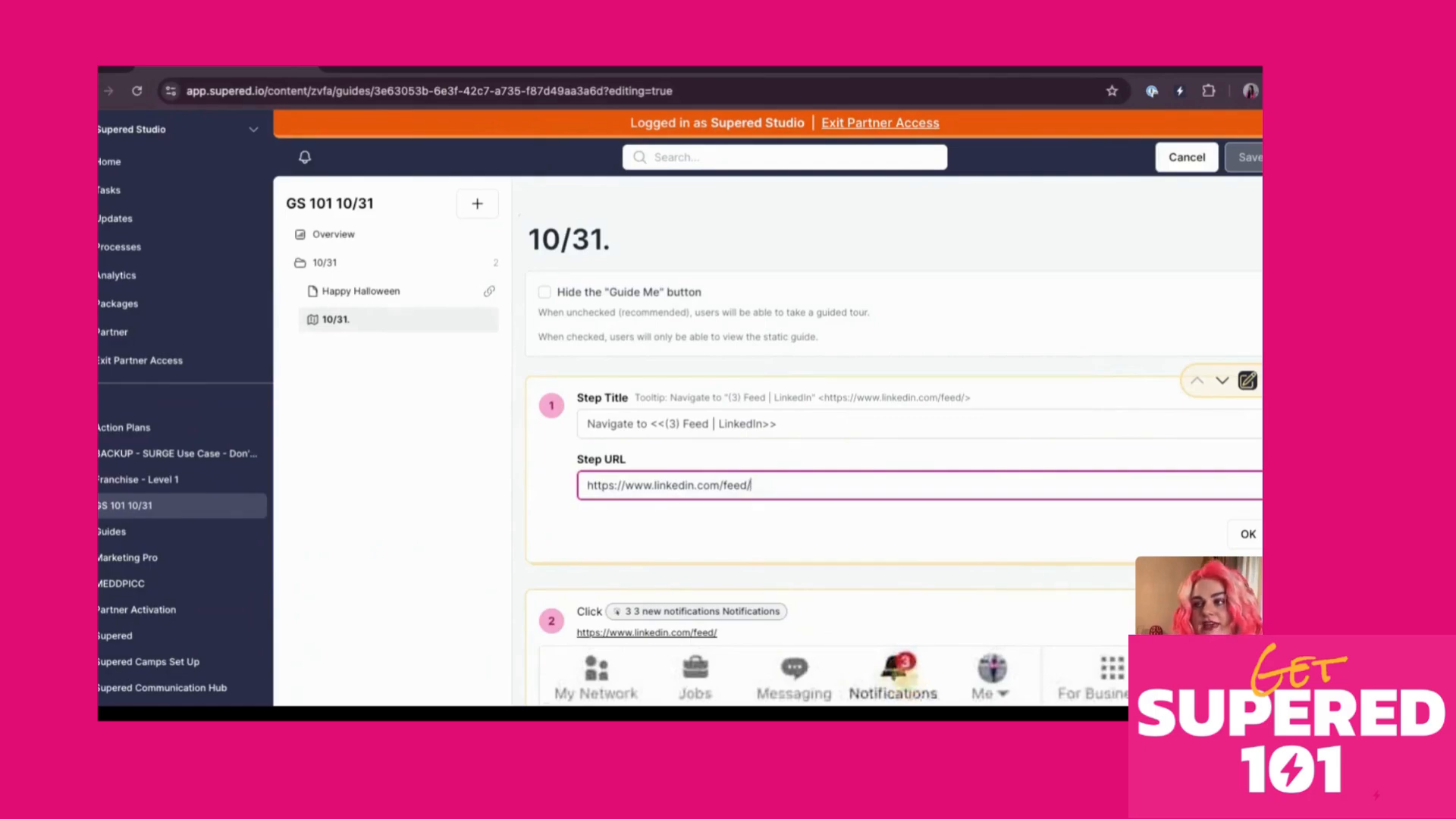
key(super+shift+Left)
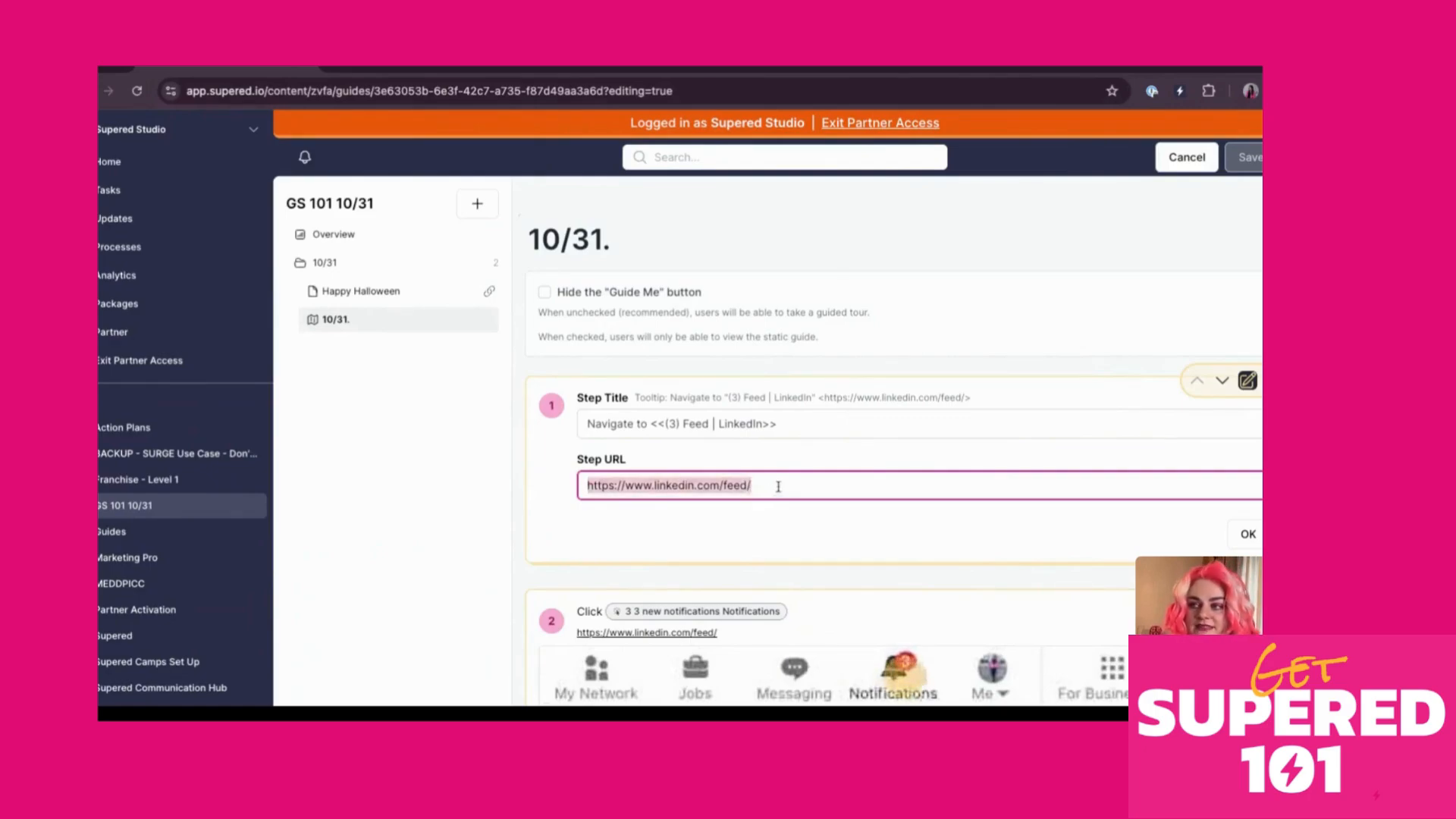
key(alt+shift+Right)
key(alt+shift+Right)
key(BackSpace)
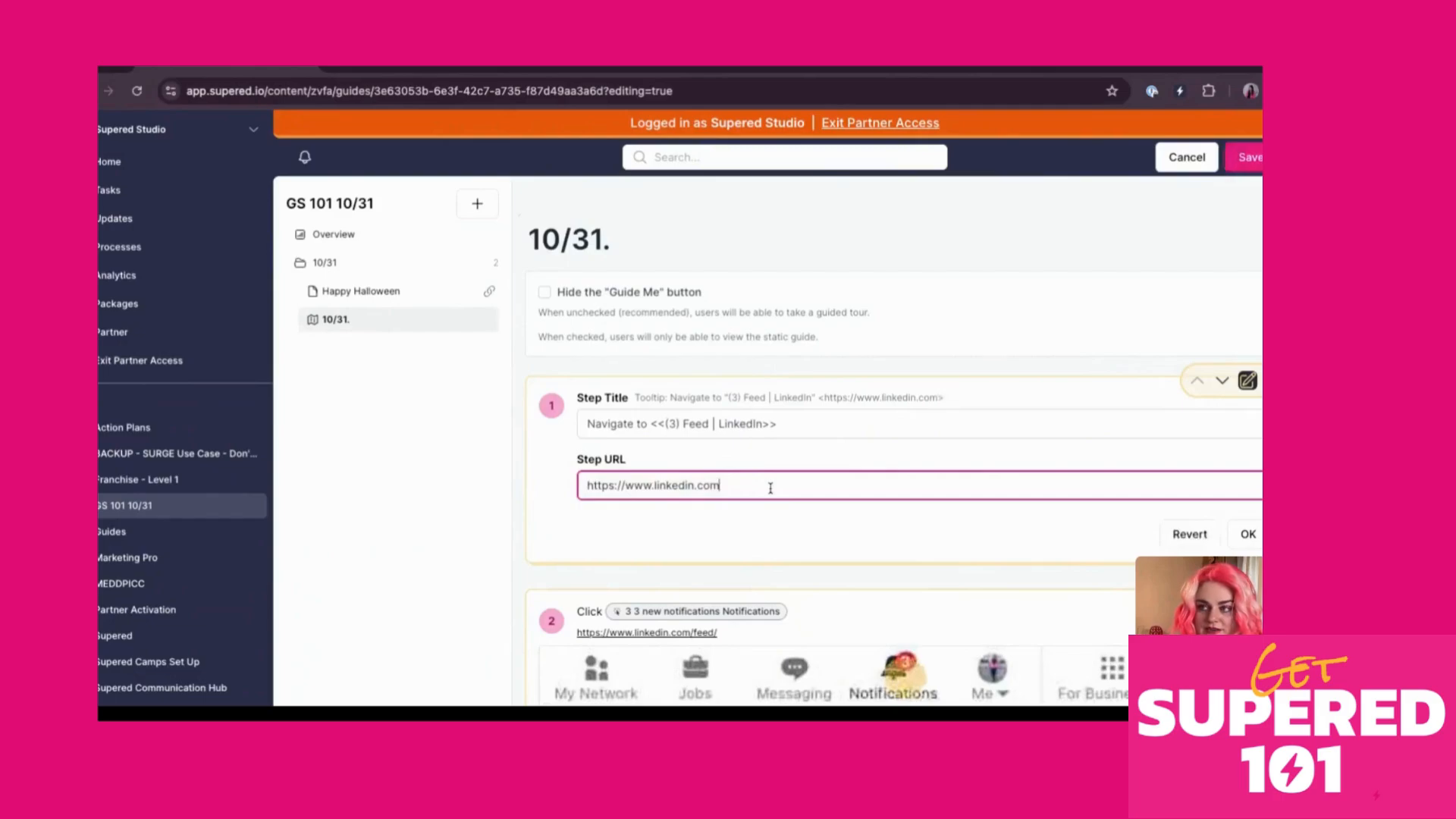
click(1249, 536)
scroll(1075, 367, down, 3)
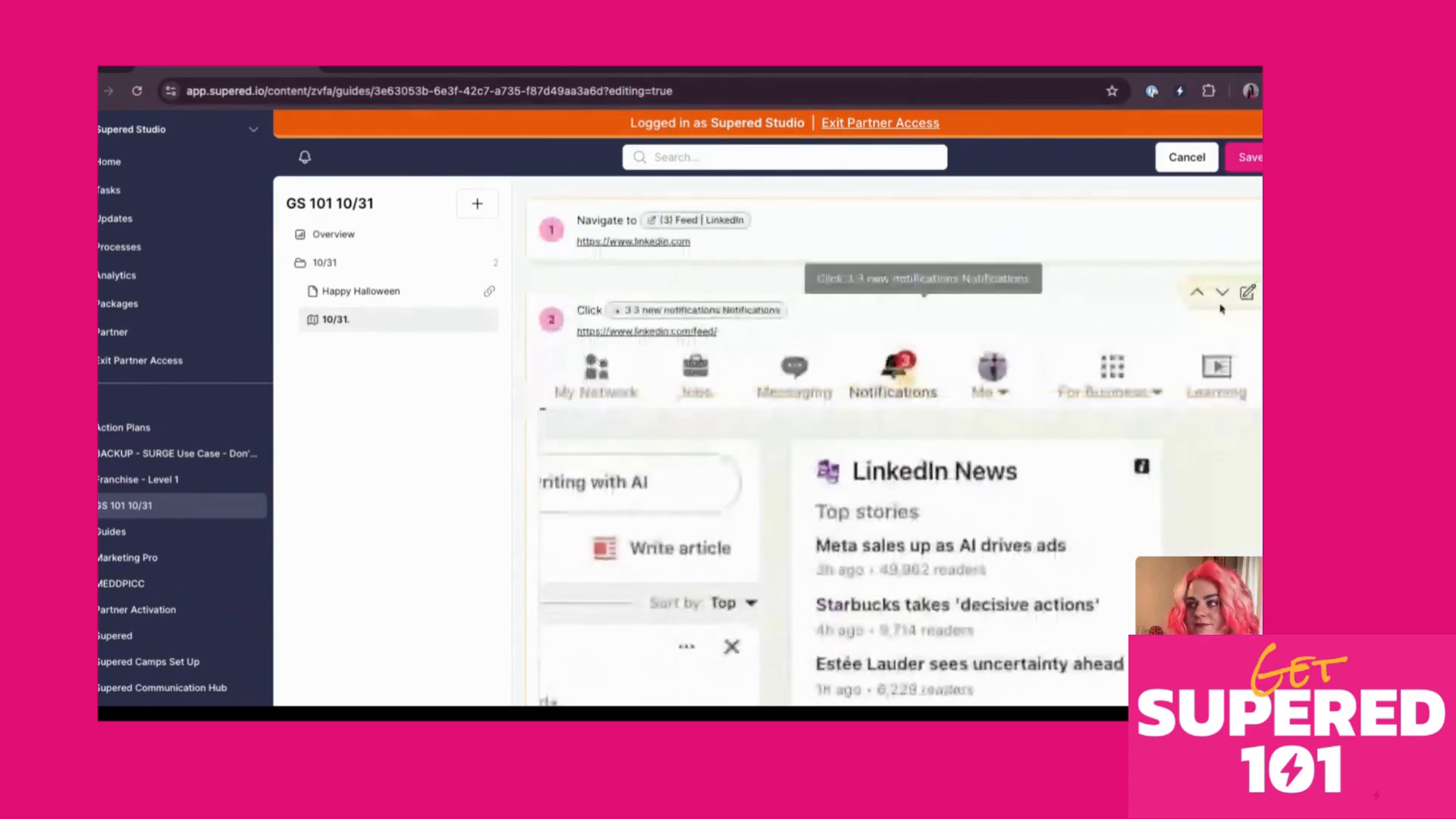
Edit step 2, reveal its advanced selector options, and bring its screenshot into view
click(1250, 294)
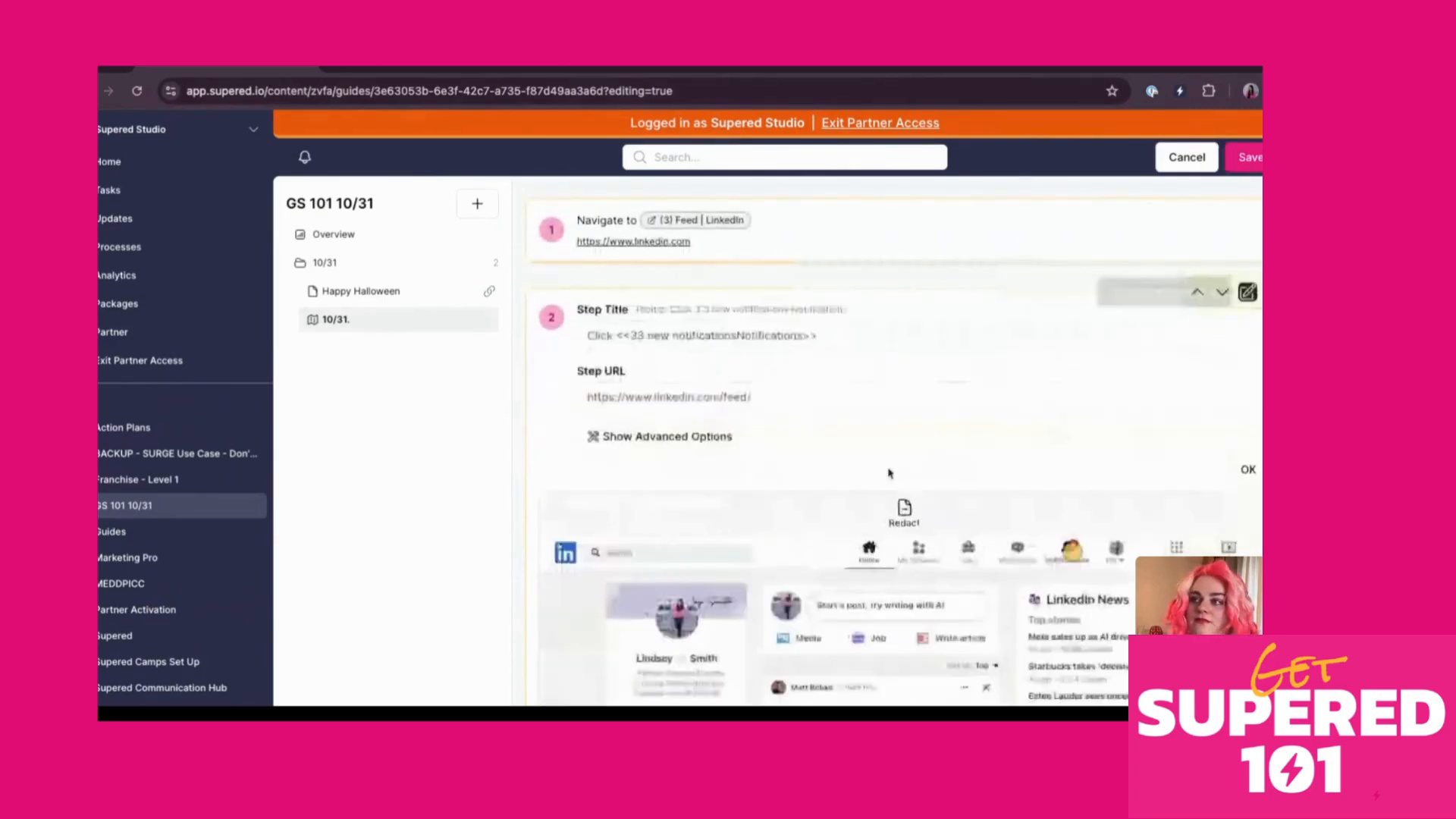
scroll(888, 473, down, 2)
click(667, 307)
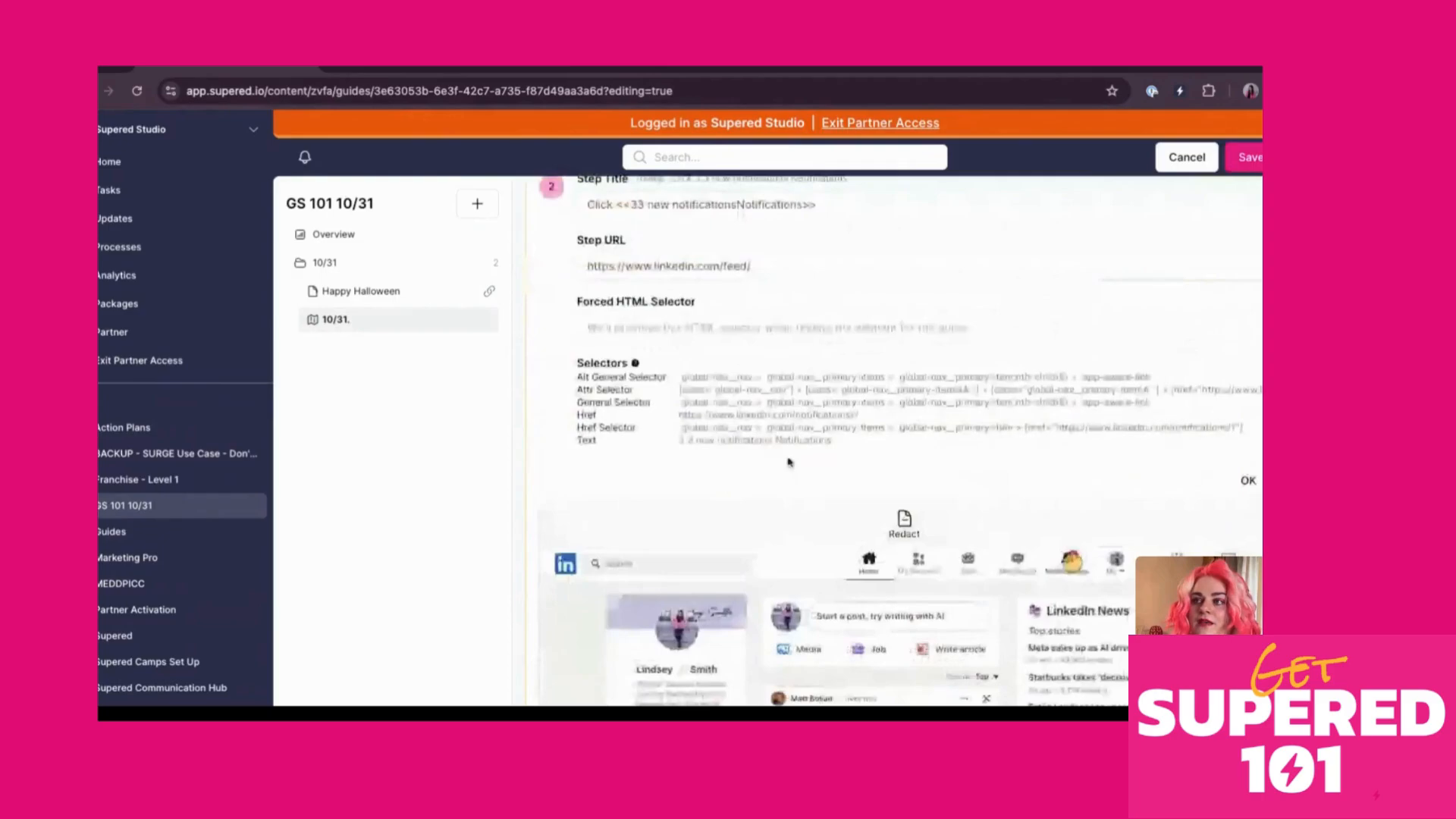
scroll(789, 461, up, 1)
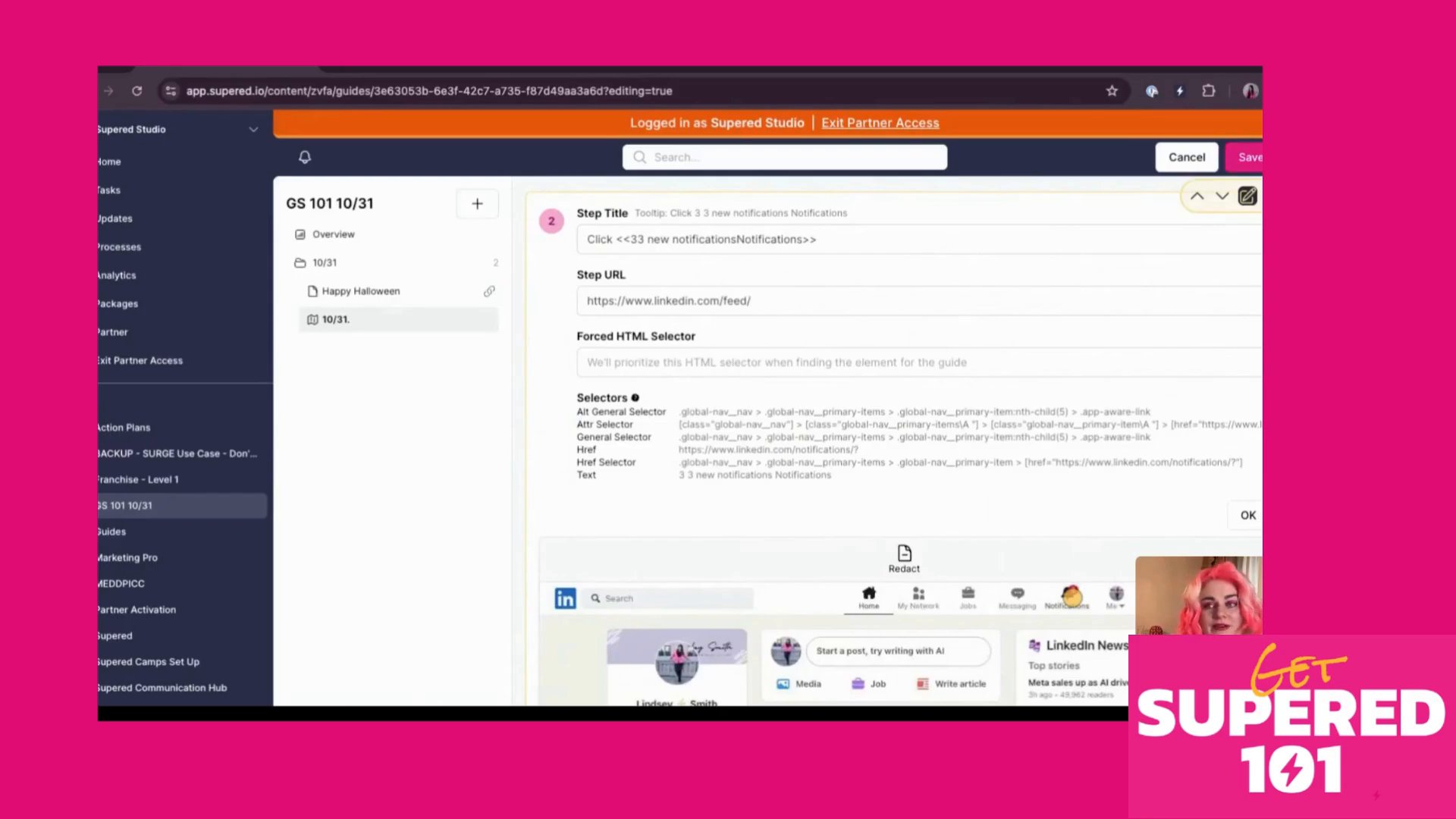
scroll(631, 468, down, 3)
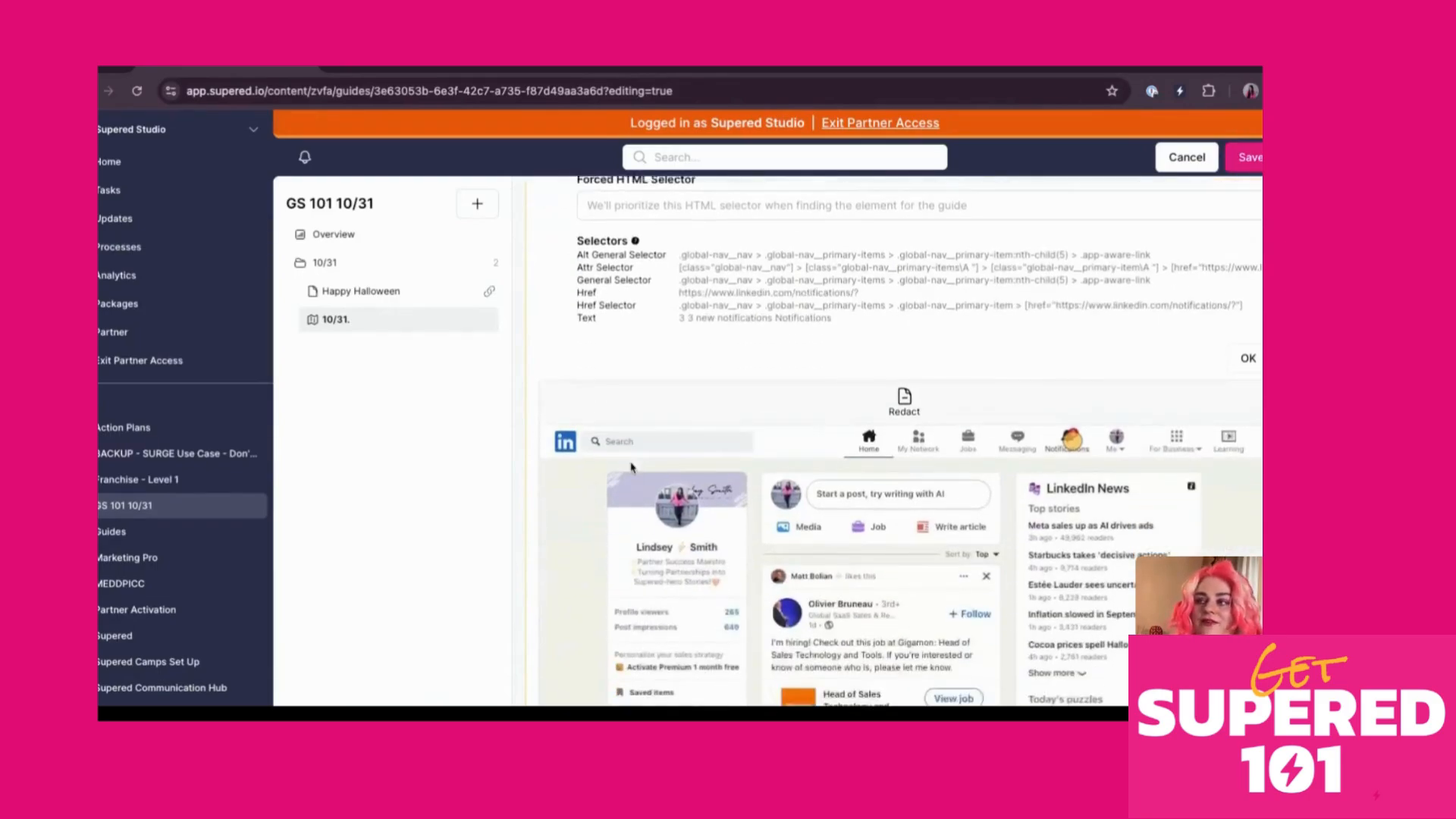
scroll(631, 468, down, 2)
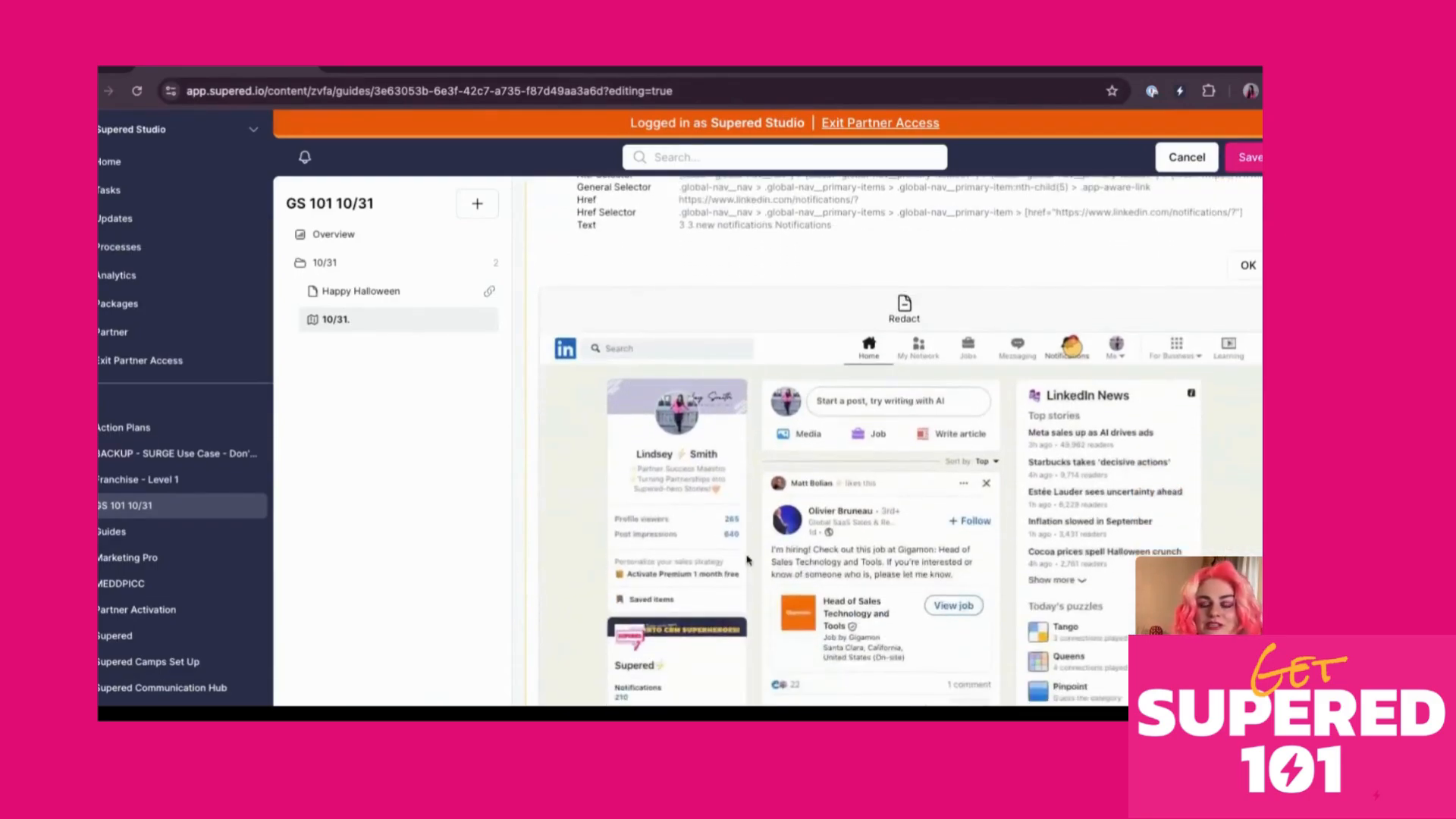
scroll(756, 553, up, 5)
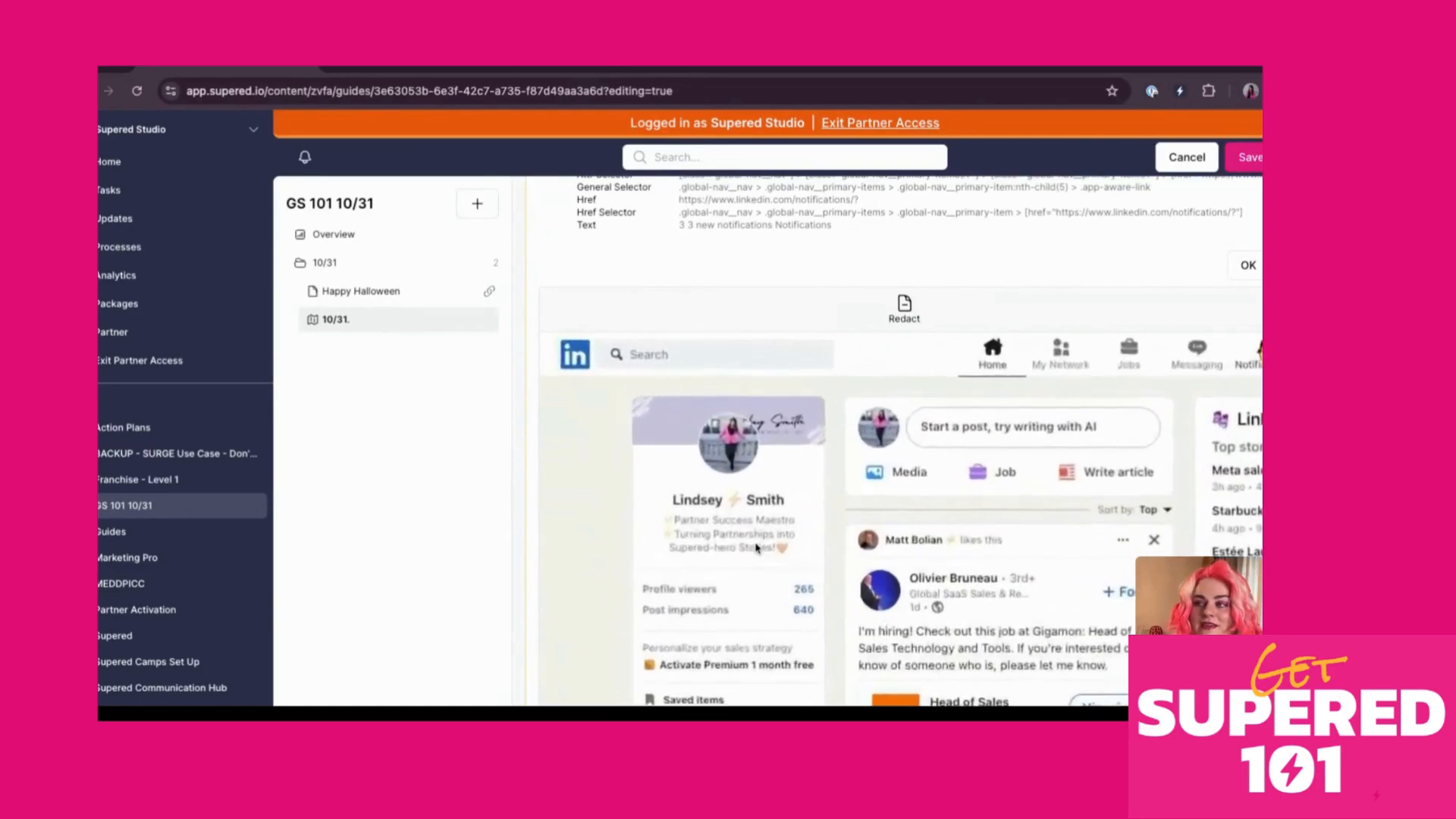
scroll(757, 544, down, 5)
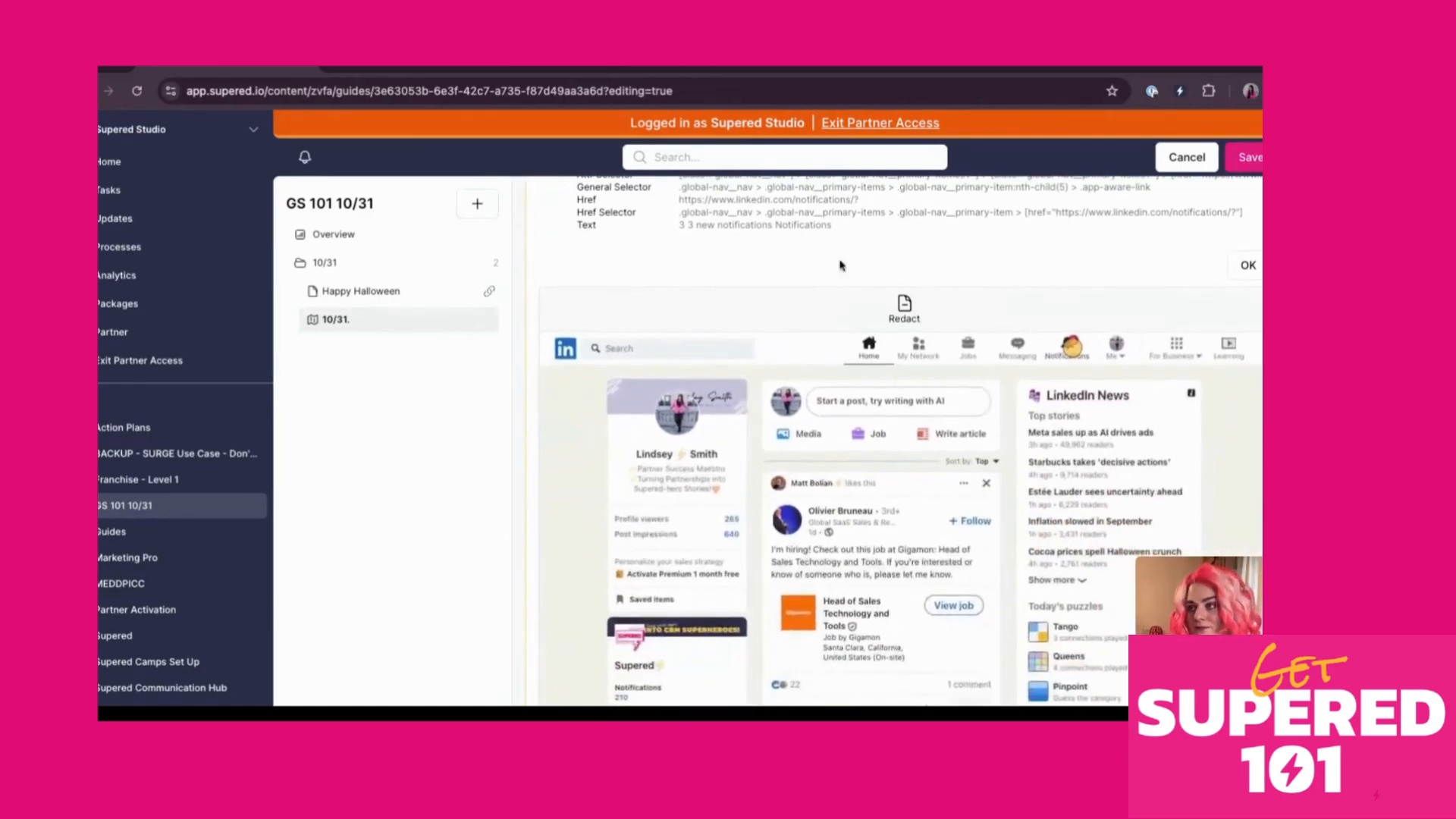
Redact the profile card in step 2's screenshot, confirm, and delete the Navigate to Notifications step
mouse_move(1069, 349)
mouse_down()
mouse_move(1041, 353)
mouse_move(1069, 350)
mouse_move(1054, 351)
mouse_up()
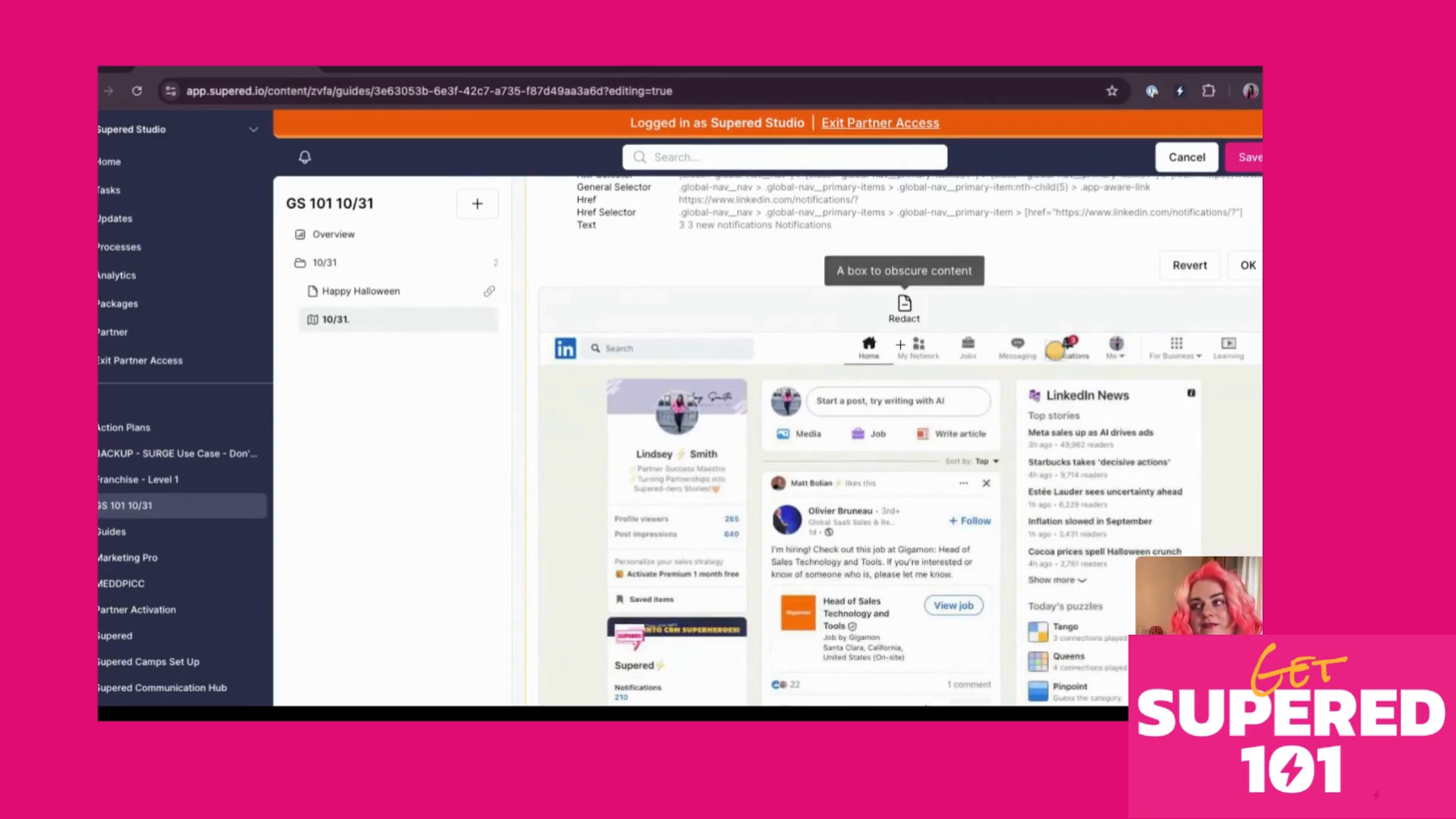
click(905, 310)
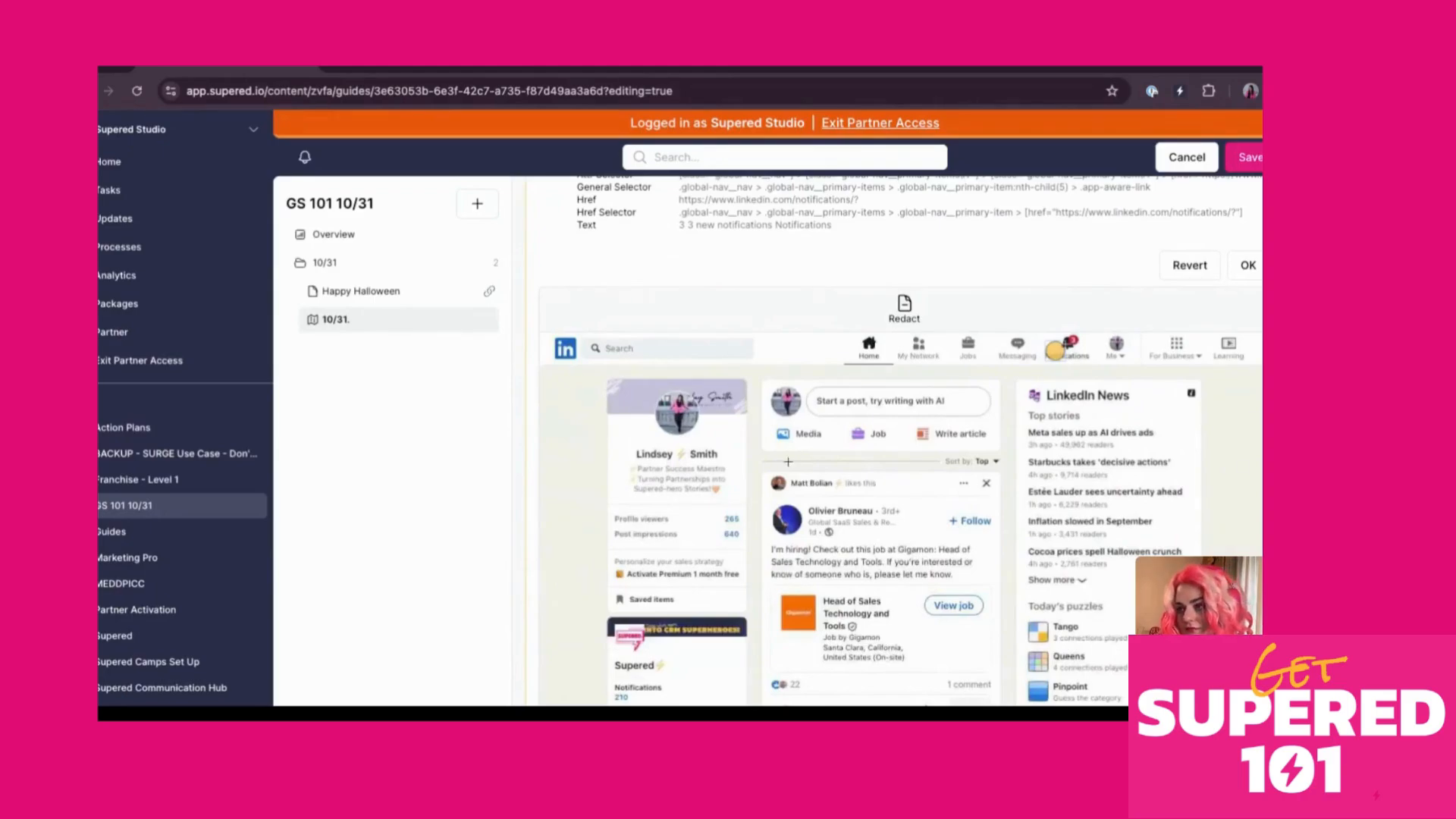
drag(616, 387, 857, 537)
drag(616, 386, 856, 537)
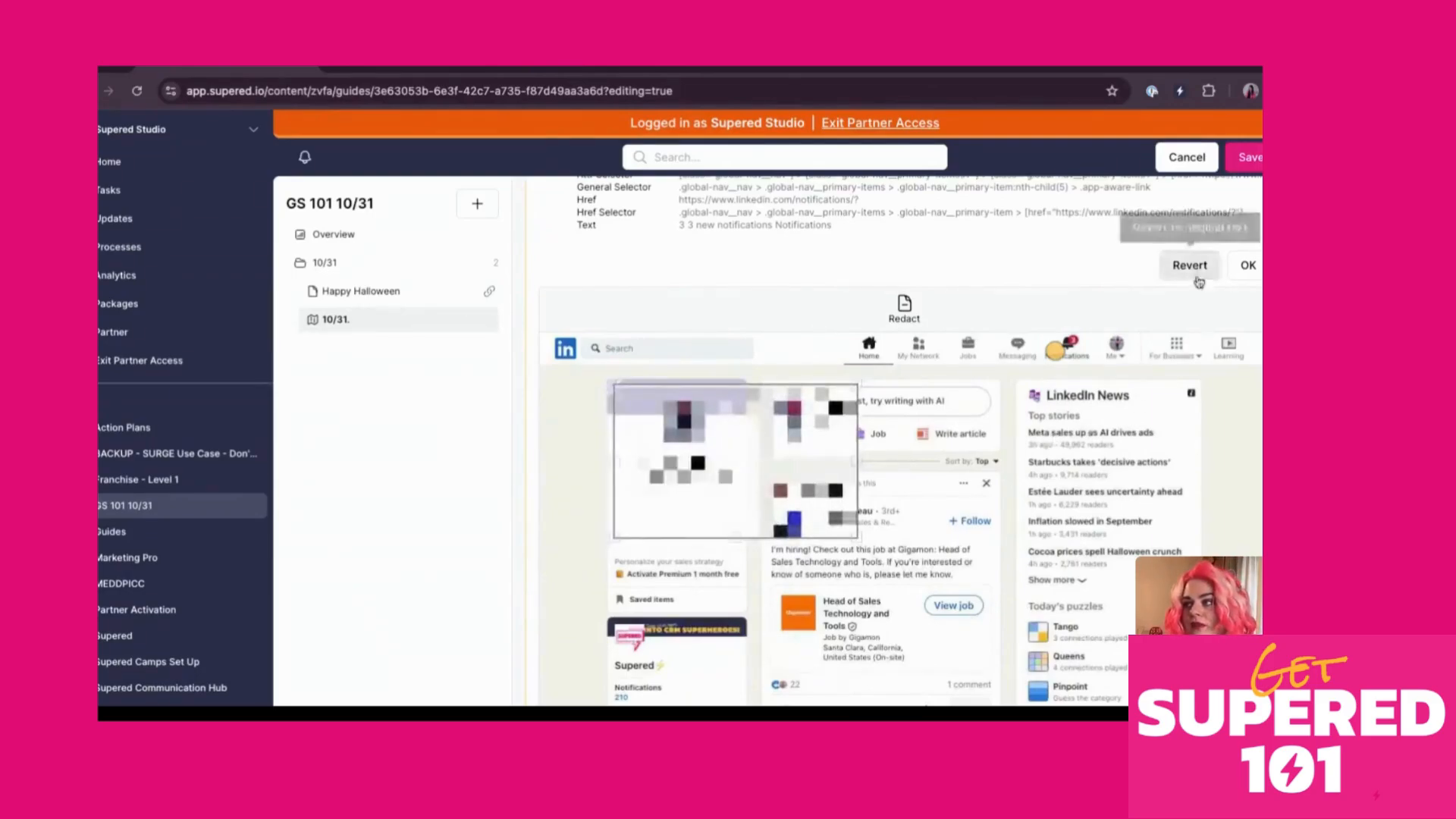
click(1247, 266)
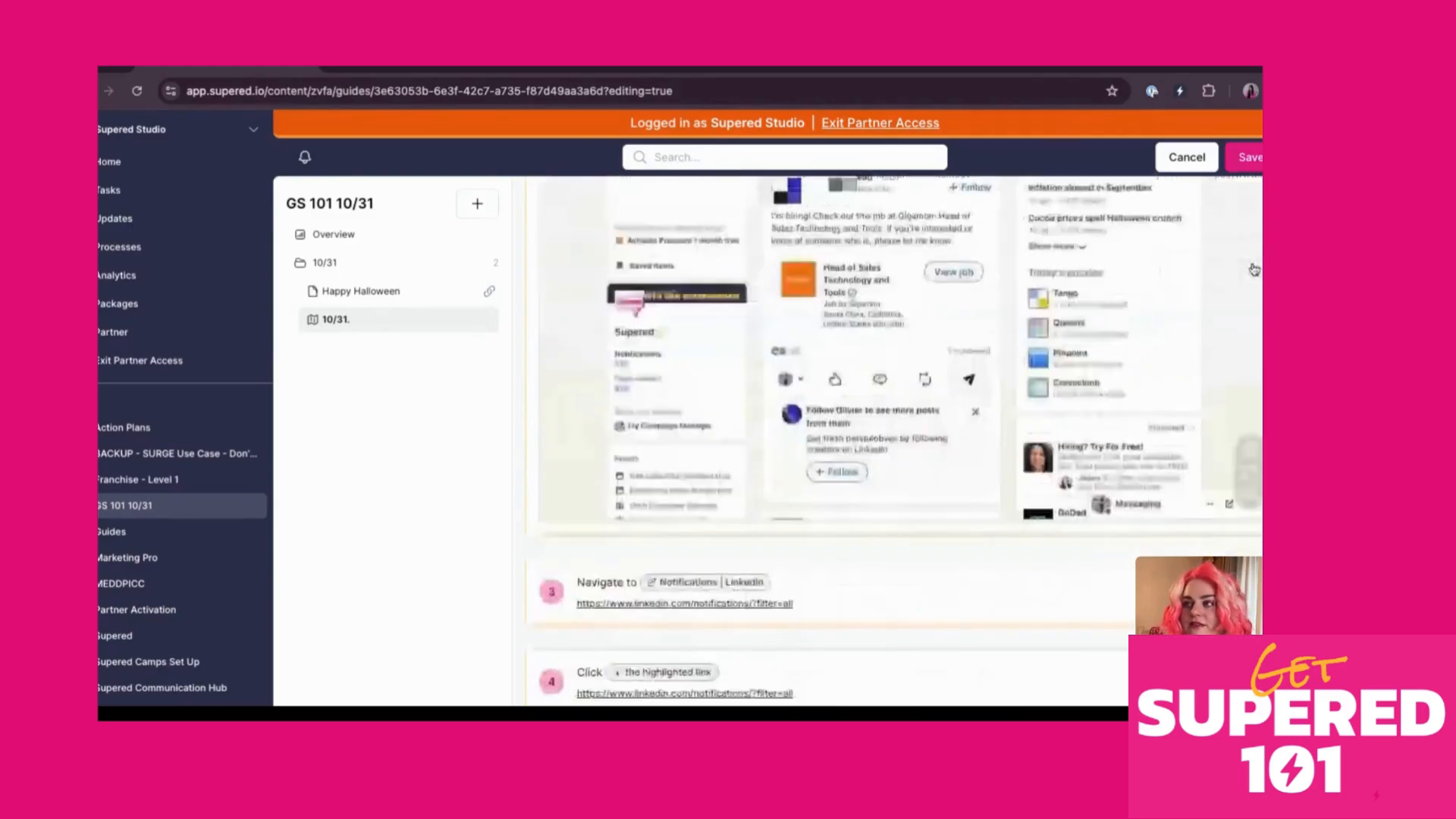
click(1255, 592)
click(854, 191)
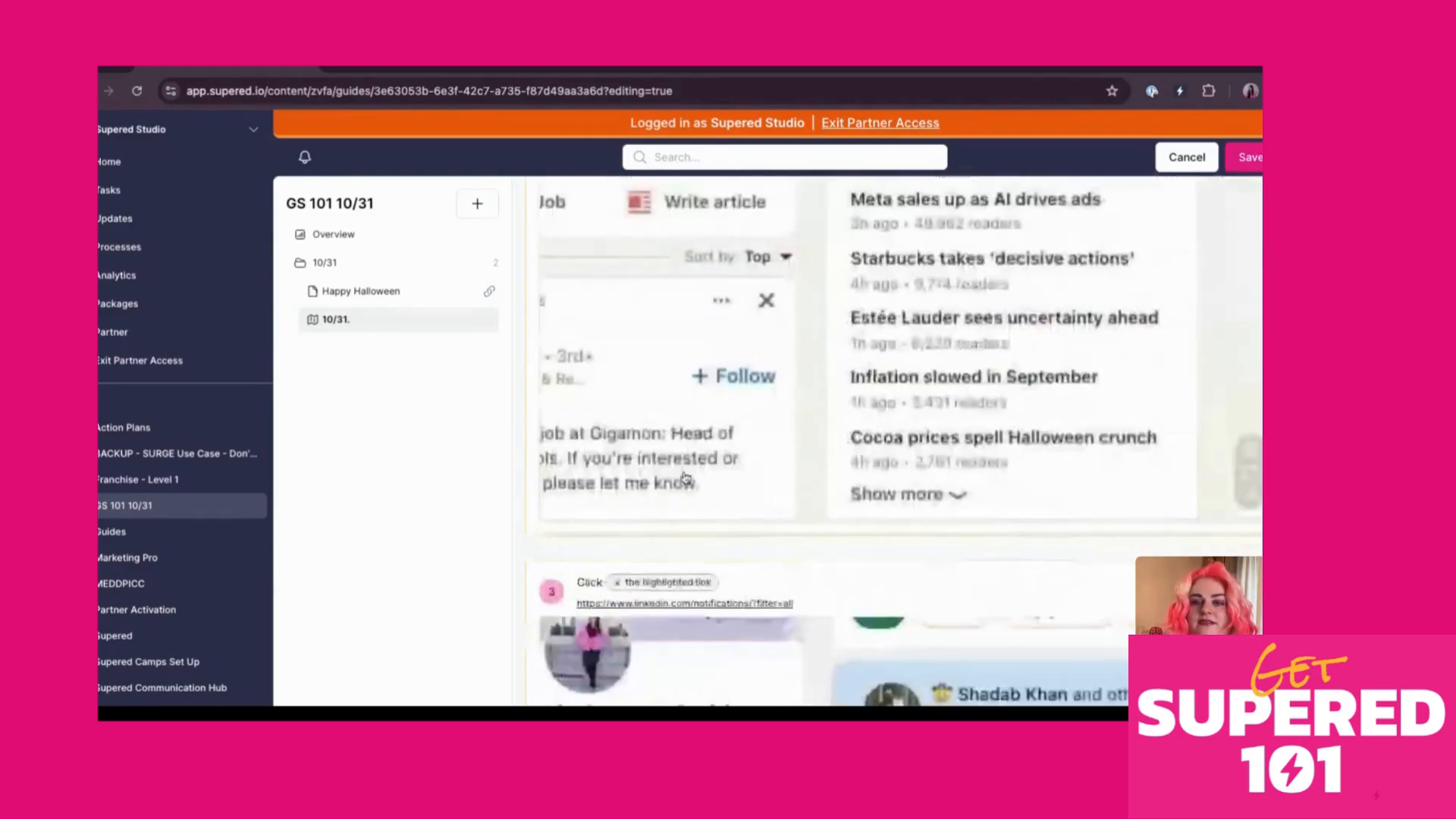
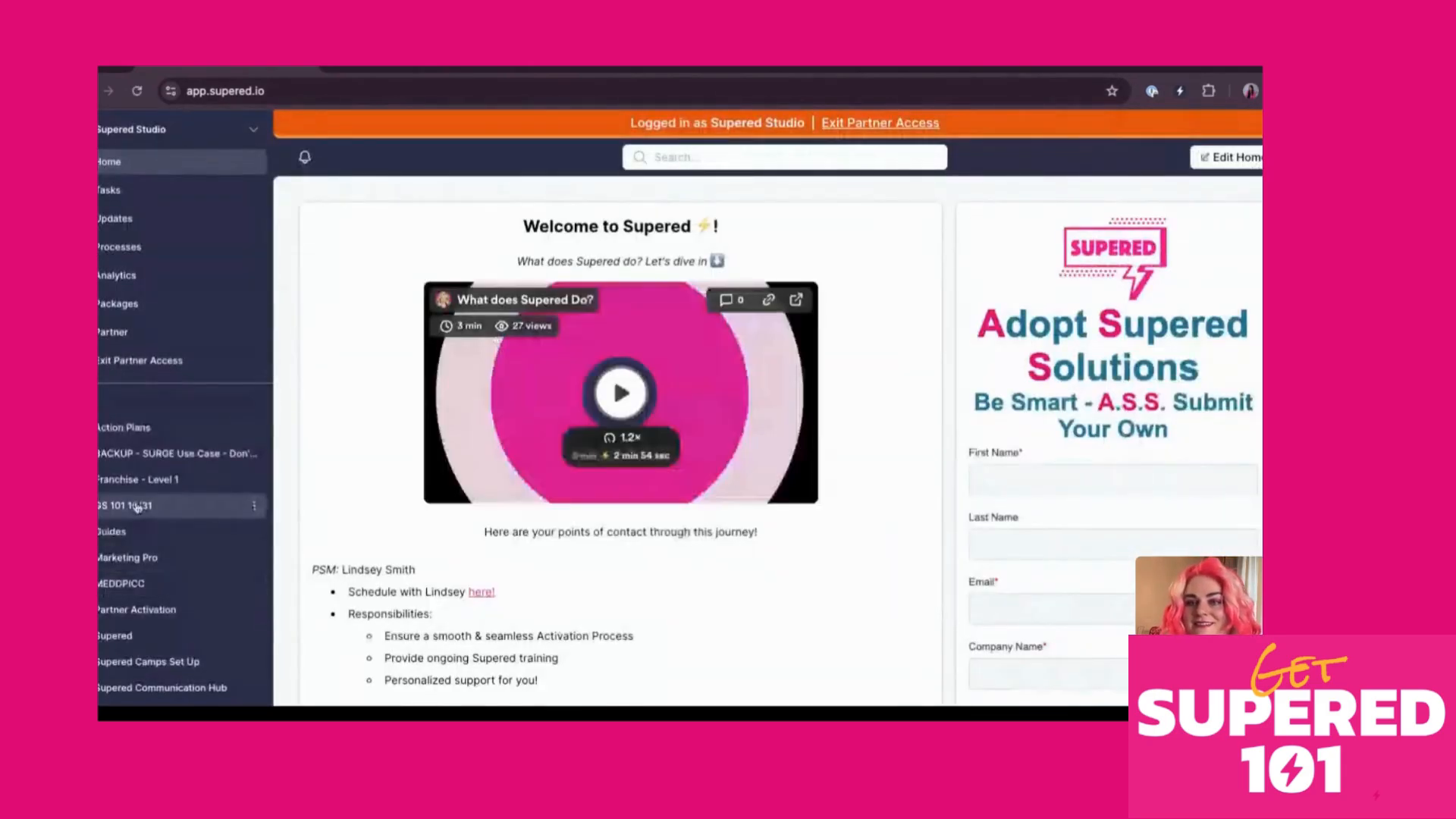
Look over the 10/31. guide in the GS 101 10/31 board, then begin a new card there
click(137, 507)
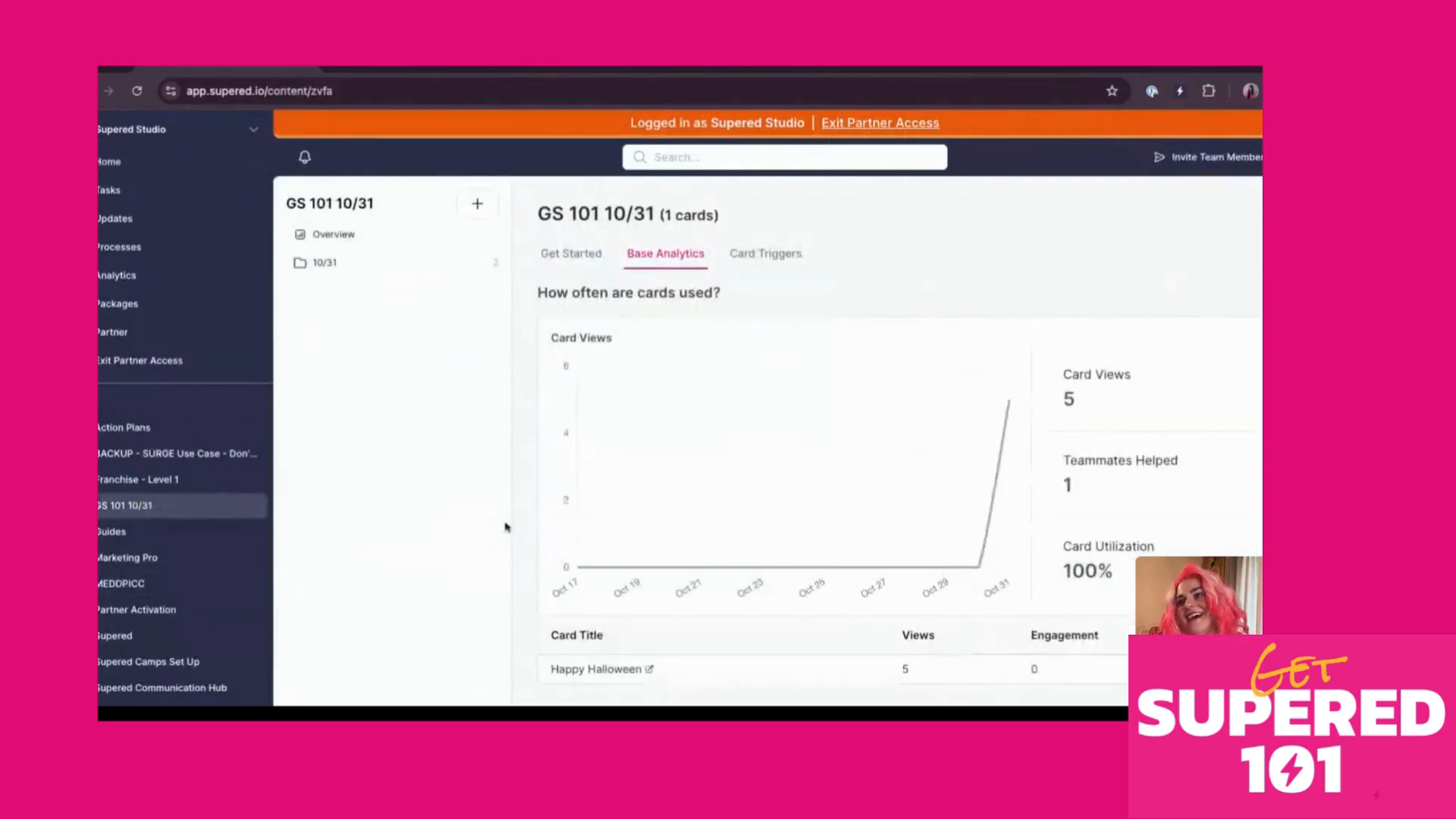
click(349, 266)
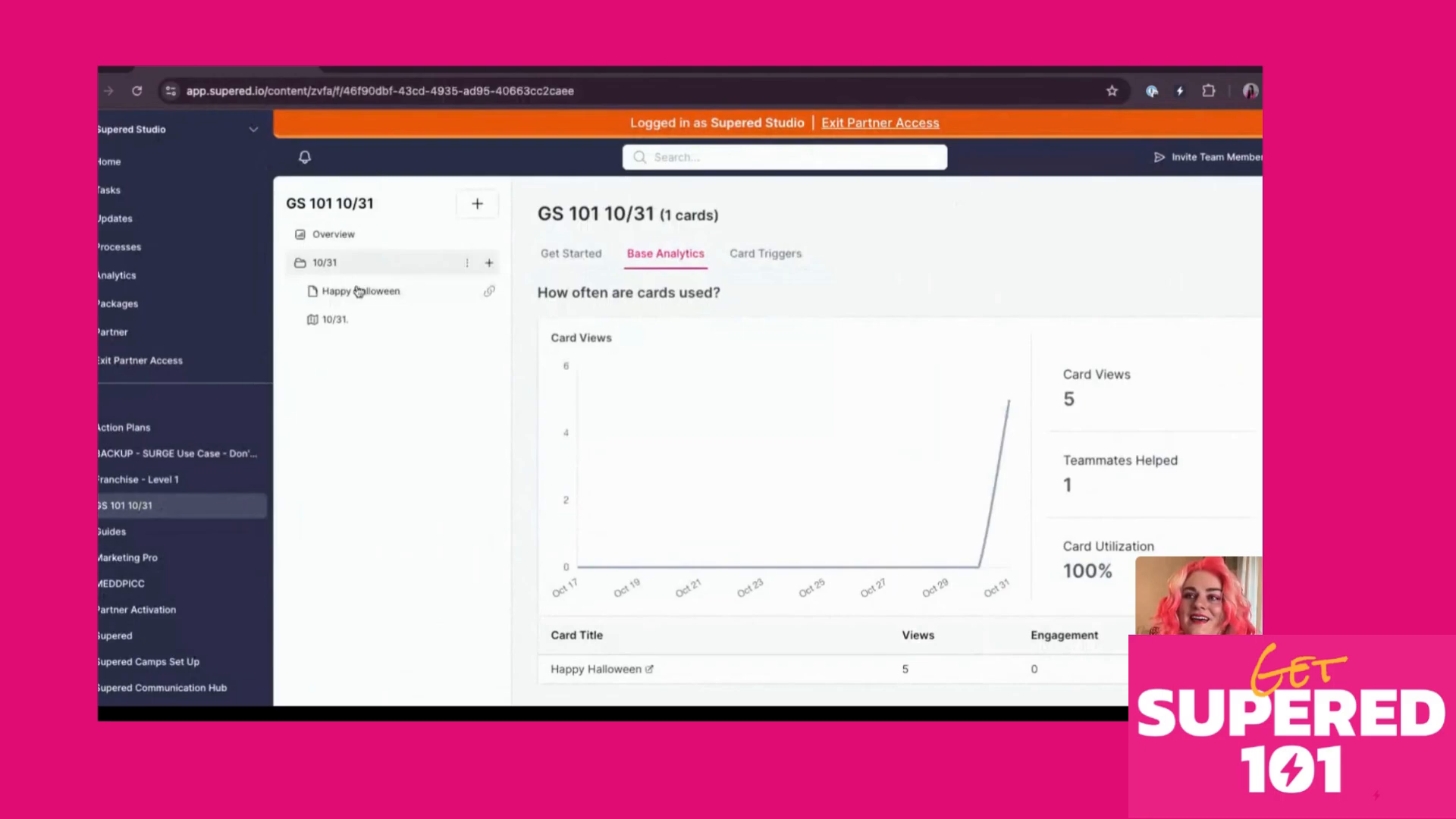
click(363, 324)
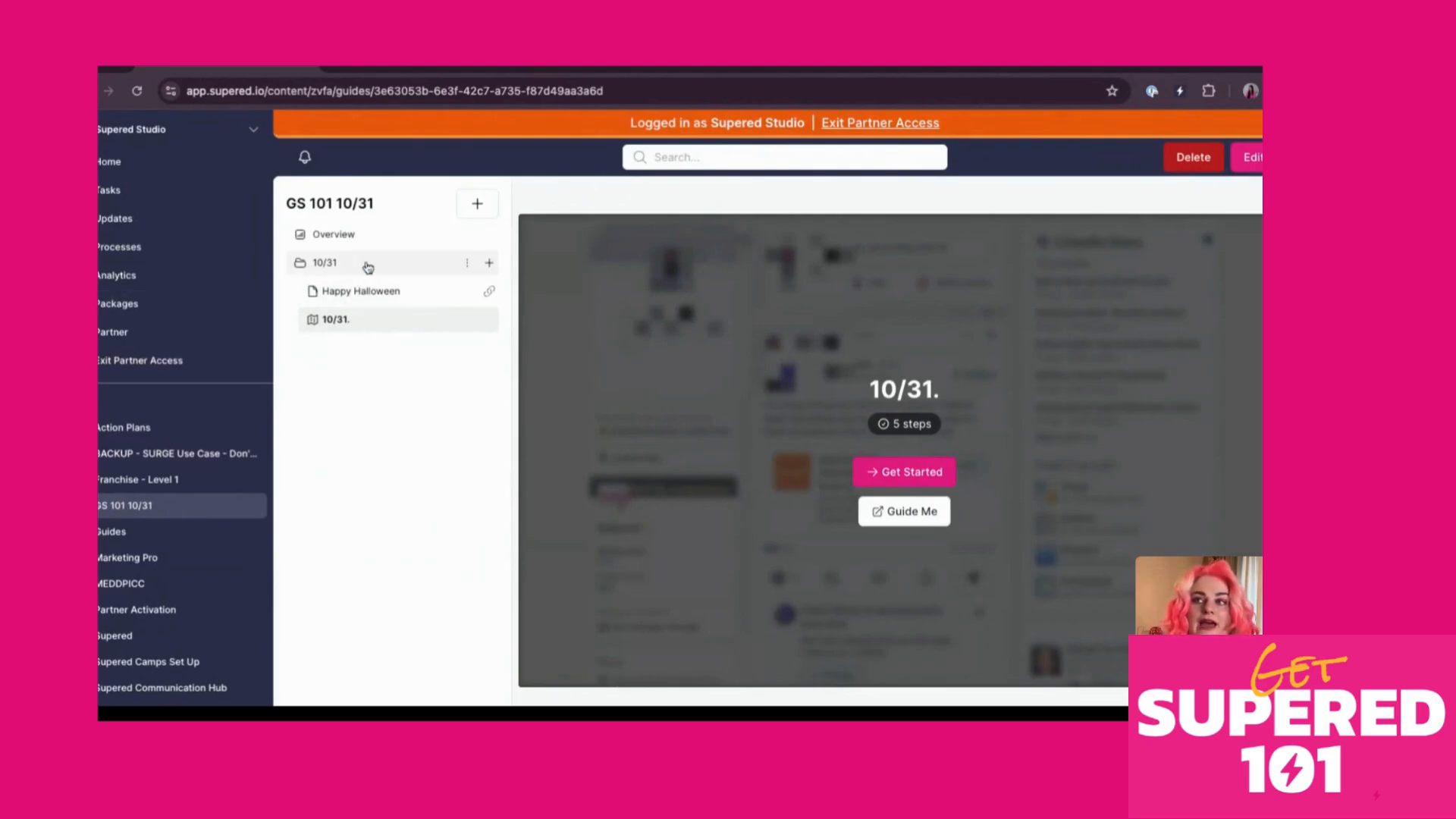
click(466, 216)
Create a card titled 'Halloween guide' and bring up the slash-command menu in its body
click(416, 241)
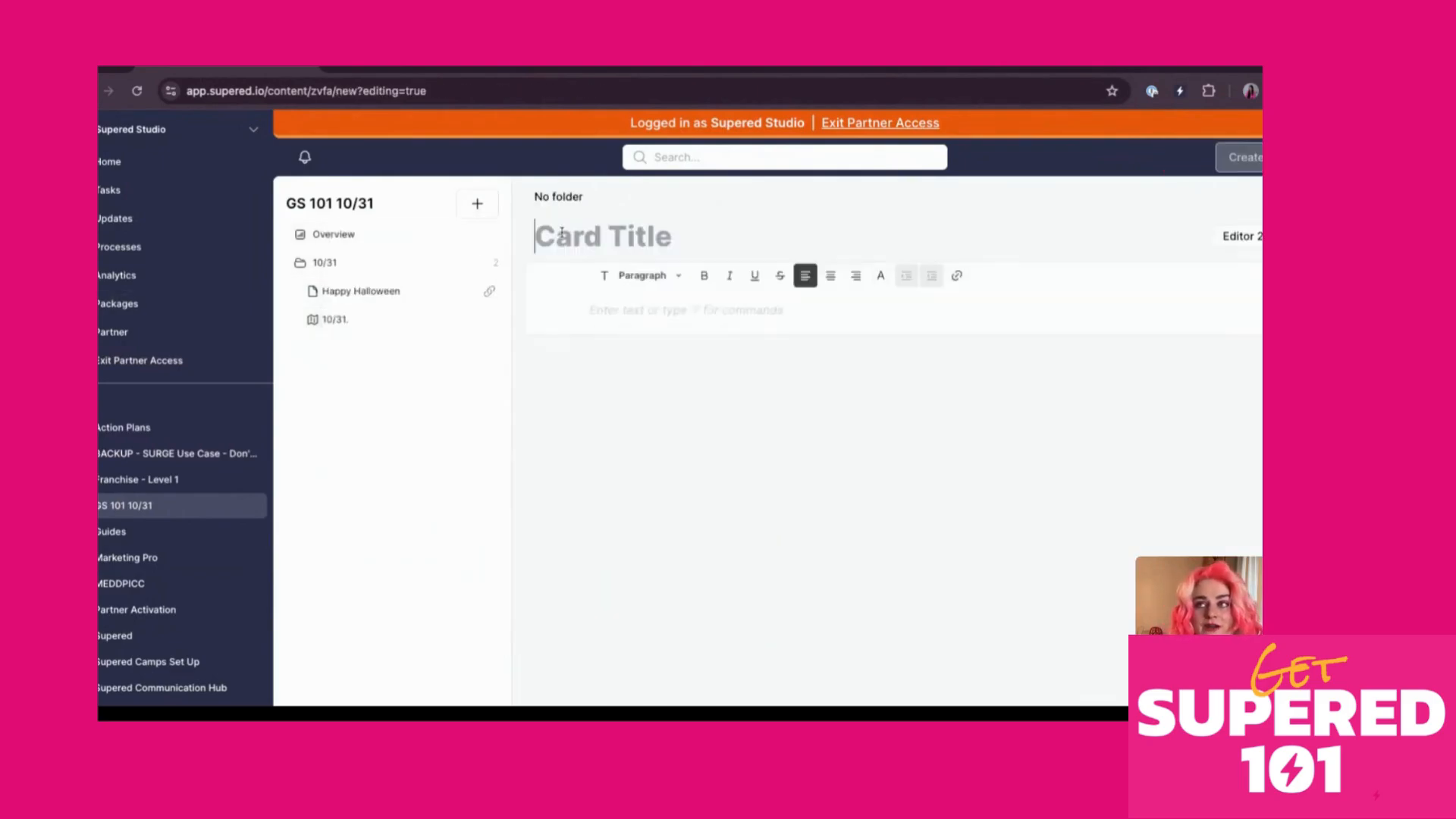
text(Hallowee)
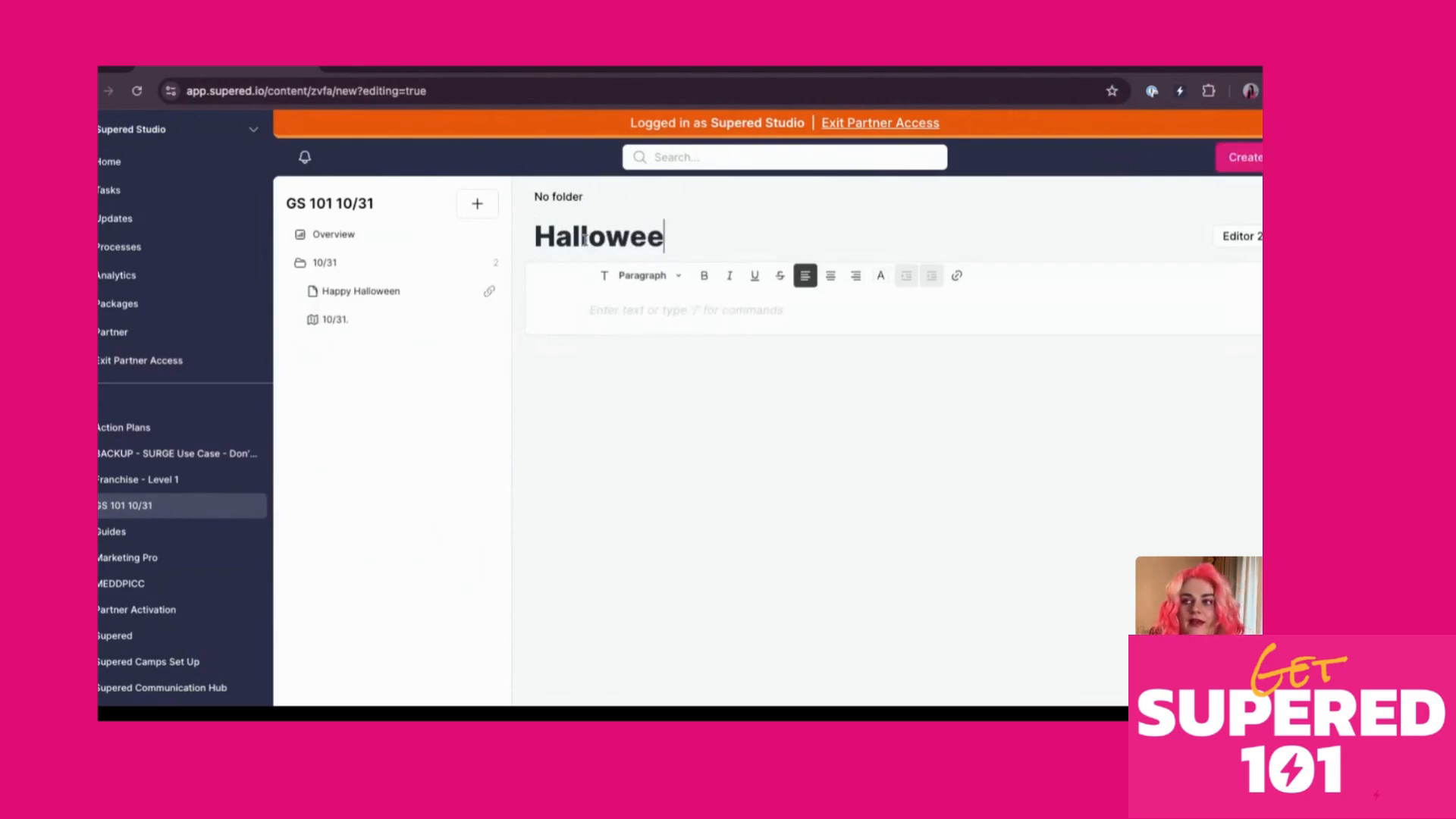
text(n guide)
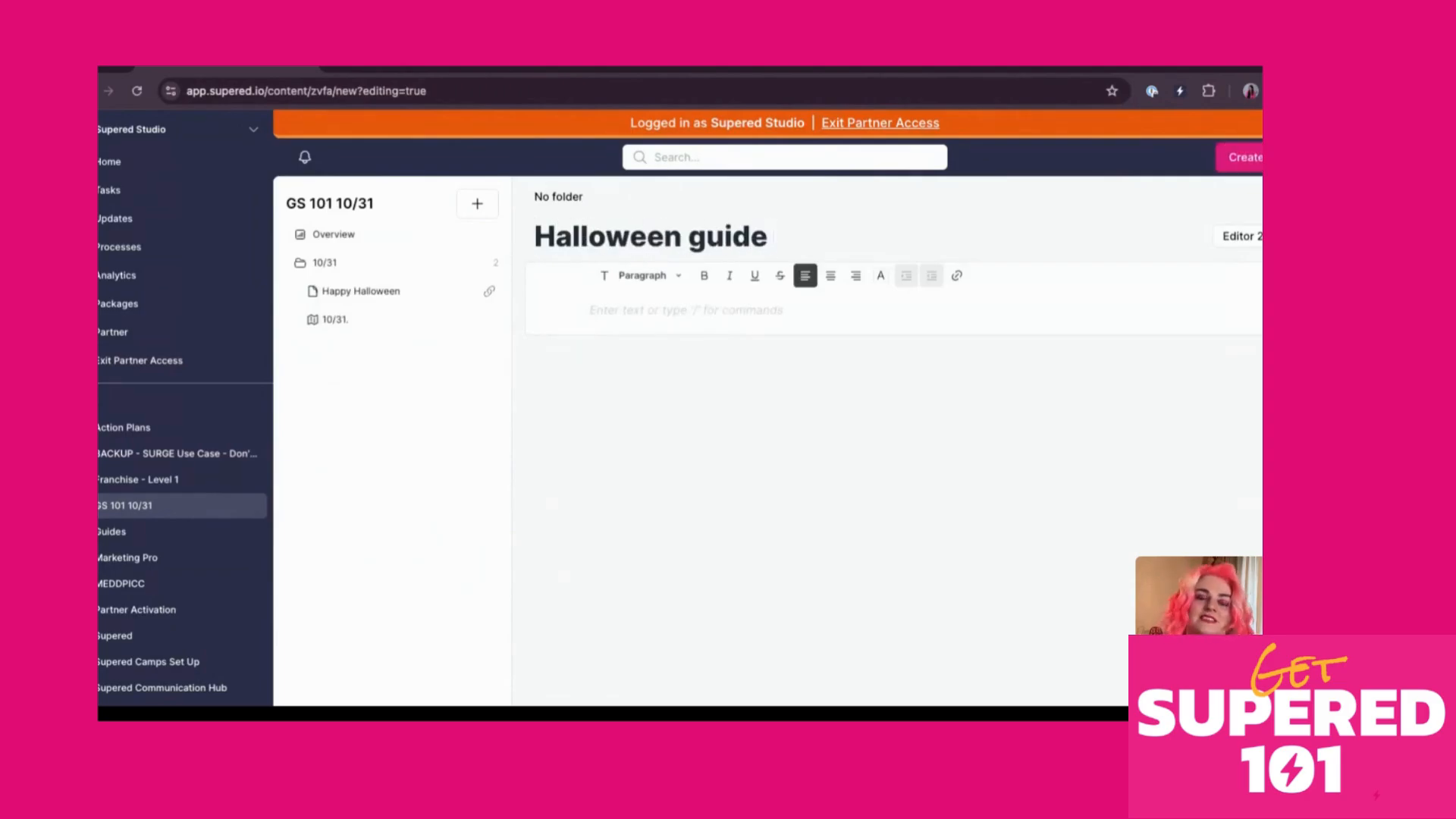
key(BackSpace)
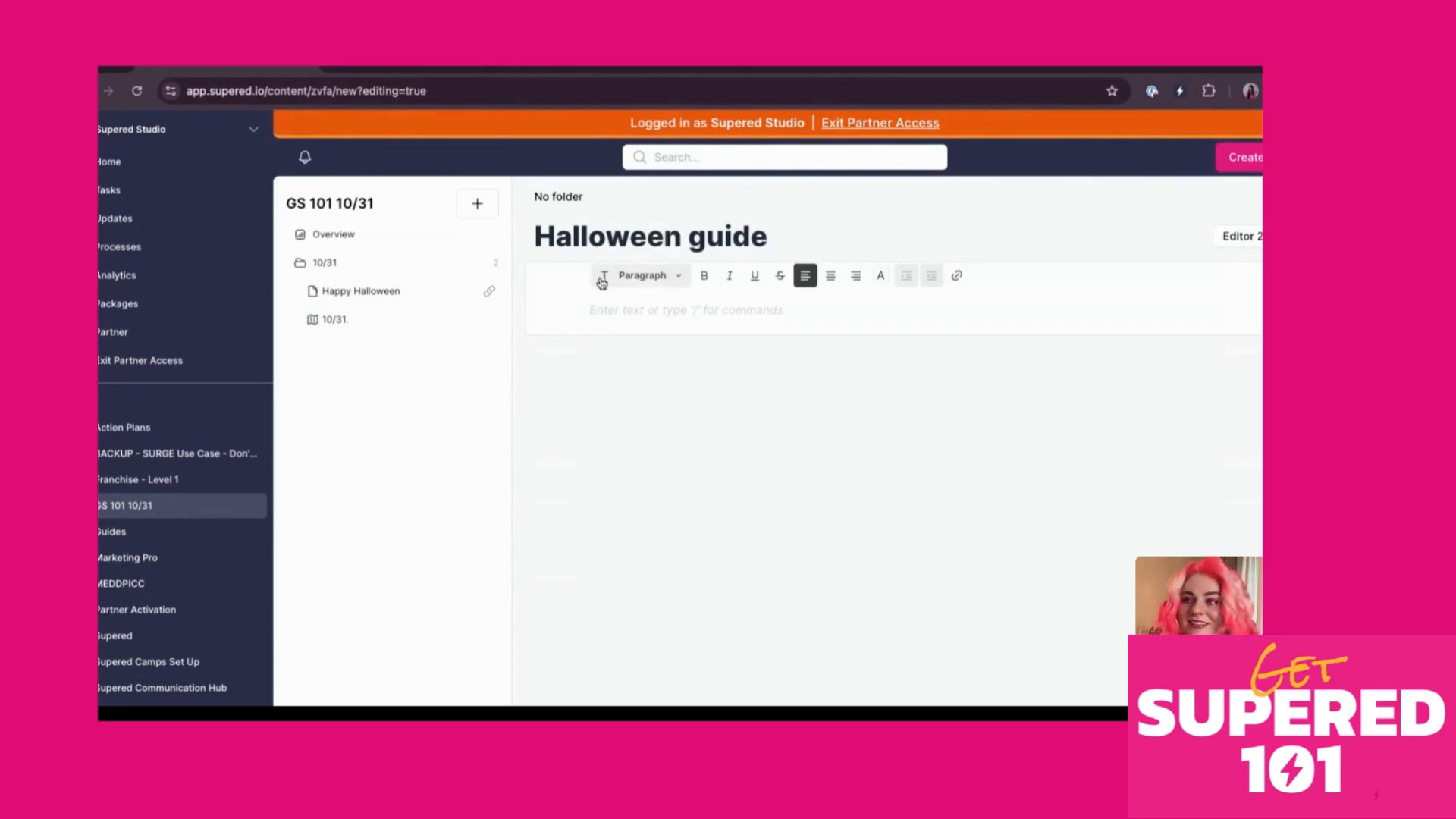
click(591, 311)
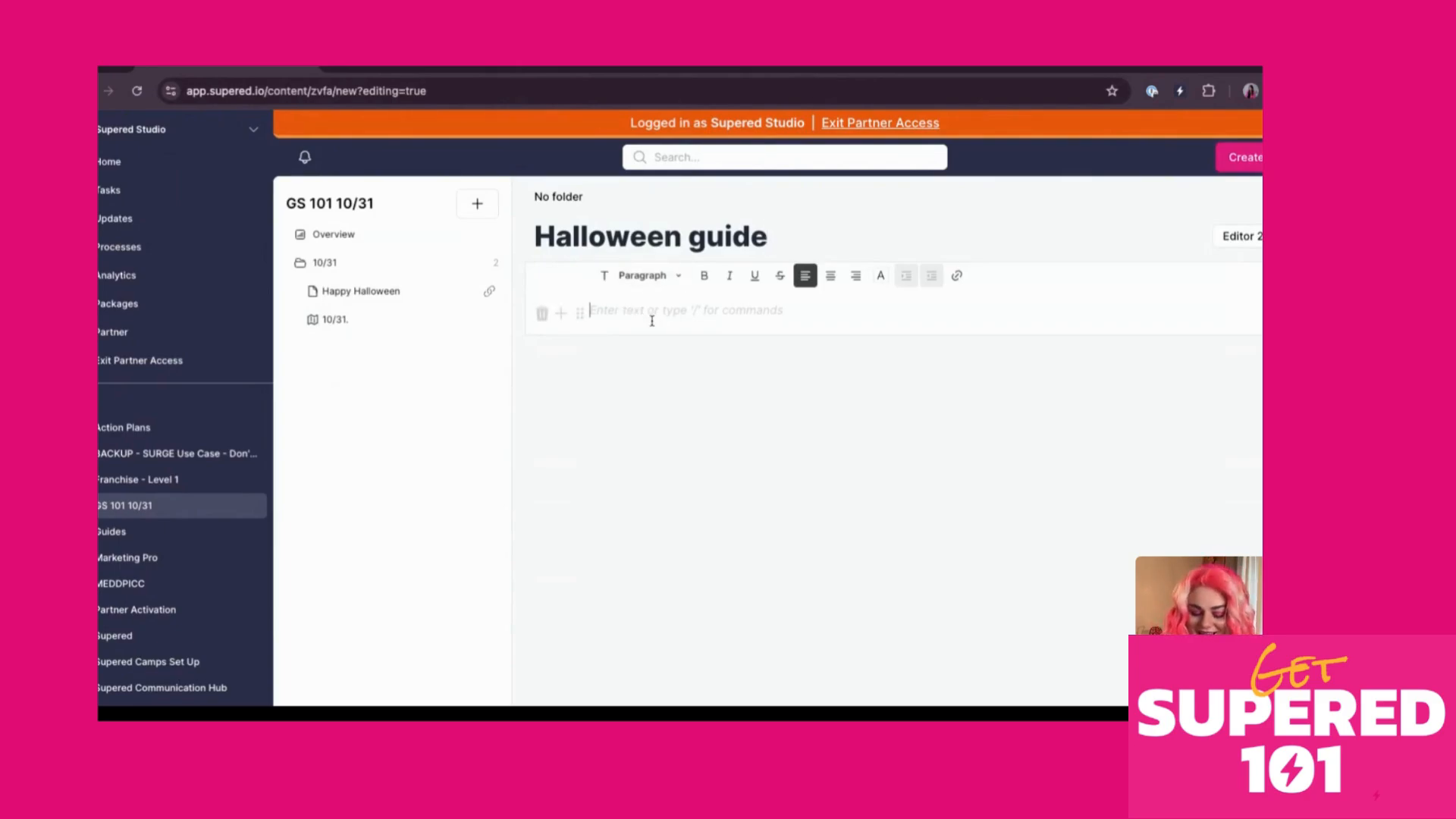
text(/)
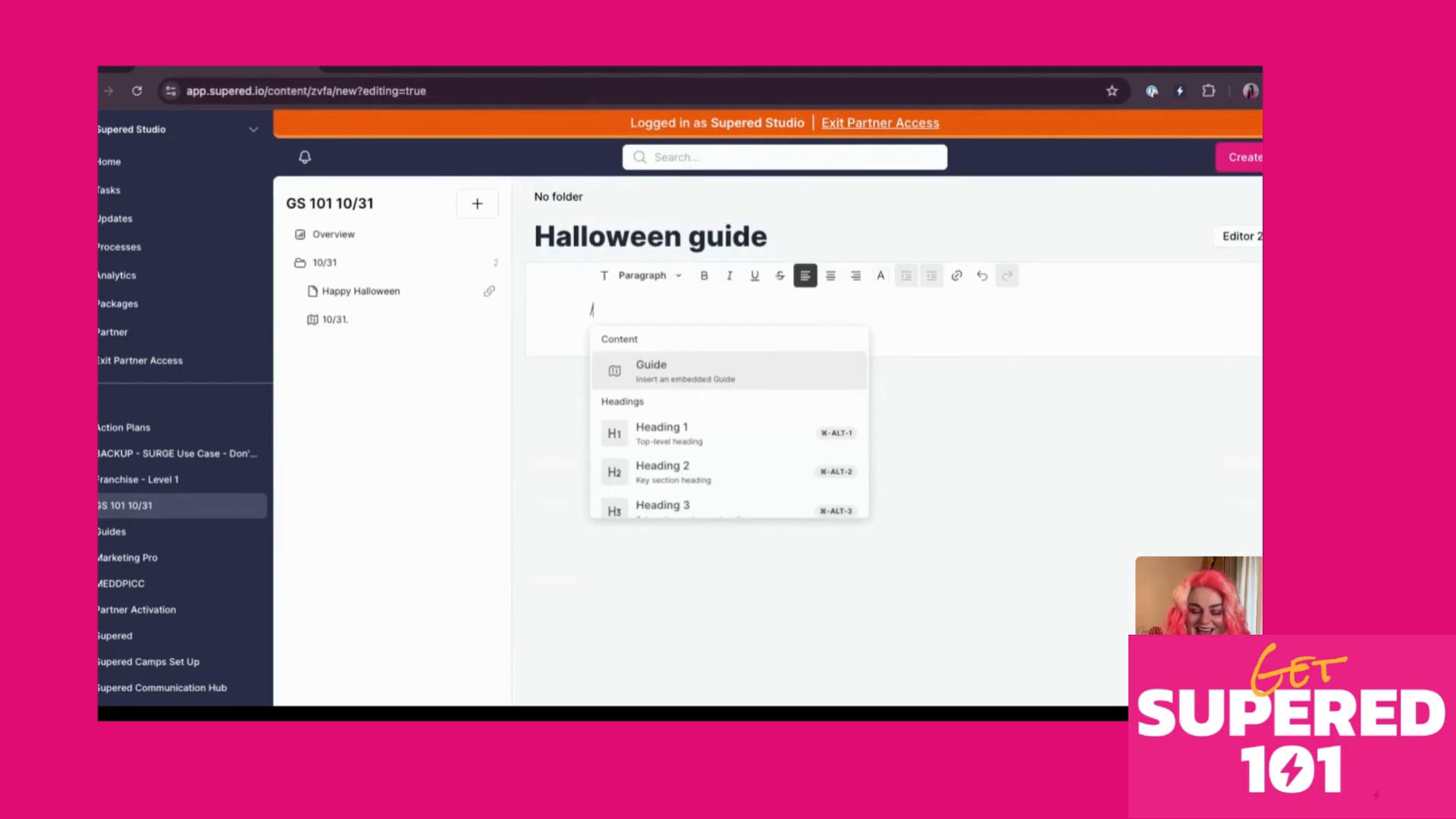
Insert a Guide block using the existing 10/31. guide and create the Halloween guide card
text(guid)
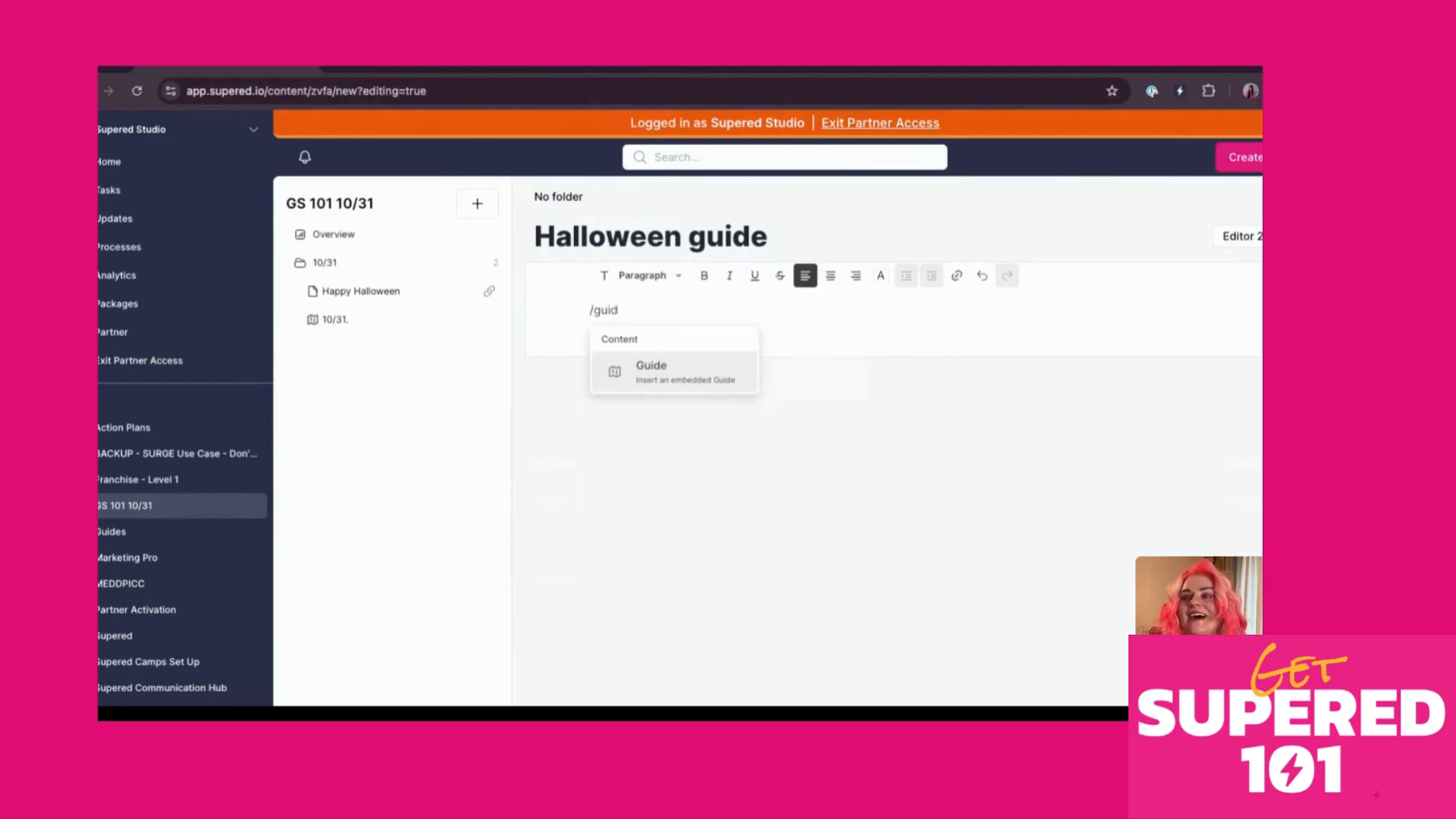
click(672, 383)
click(686, 356)
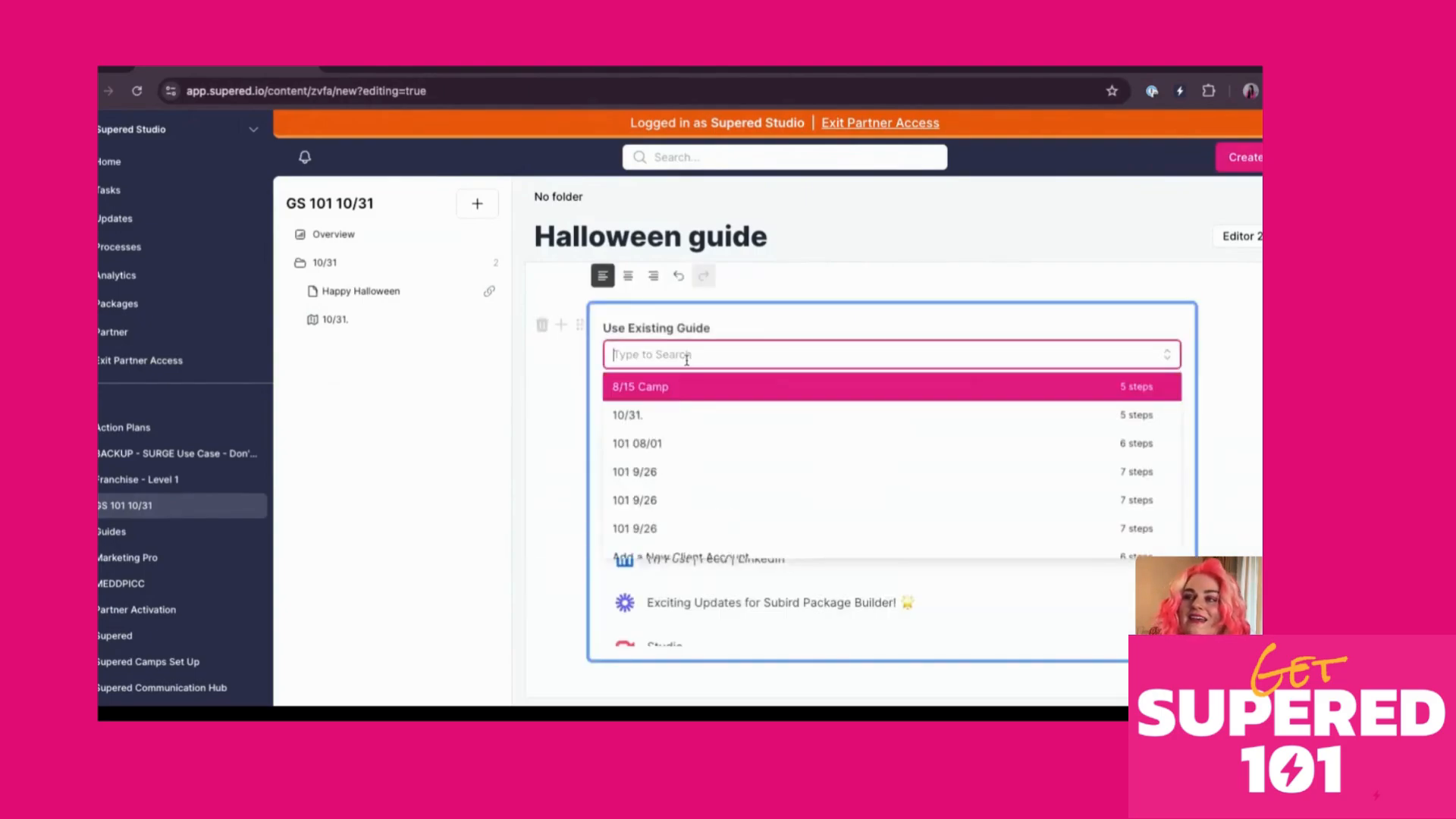
scroll(682, 466, down, 2)
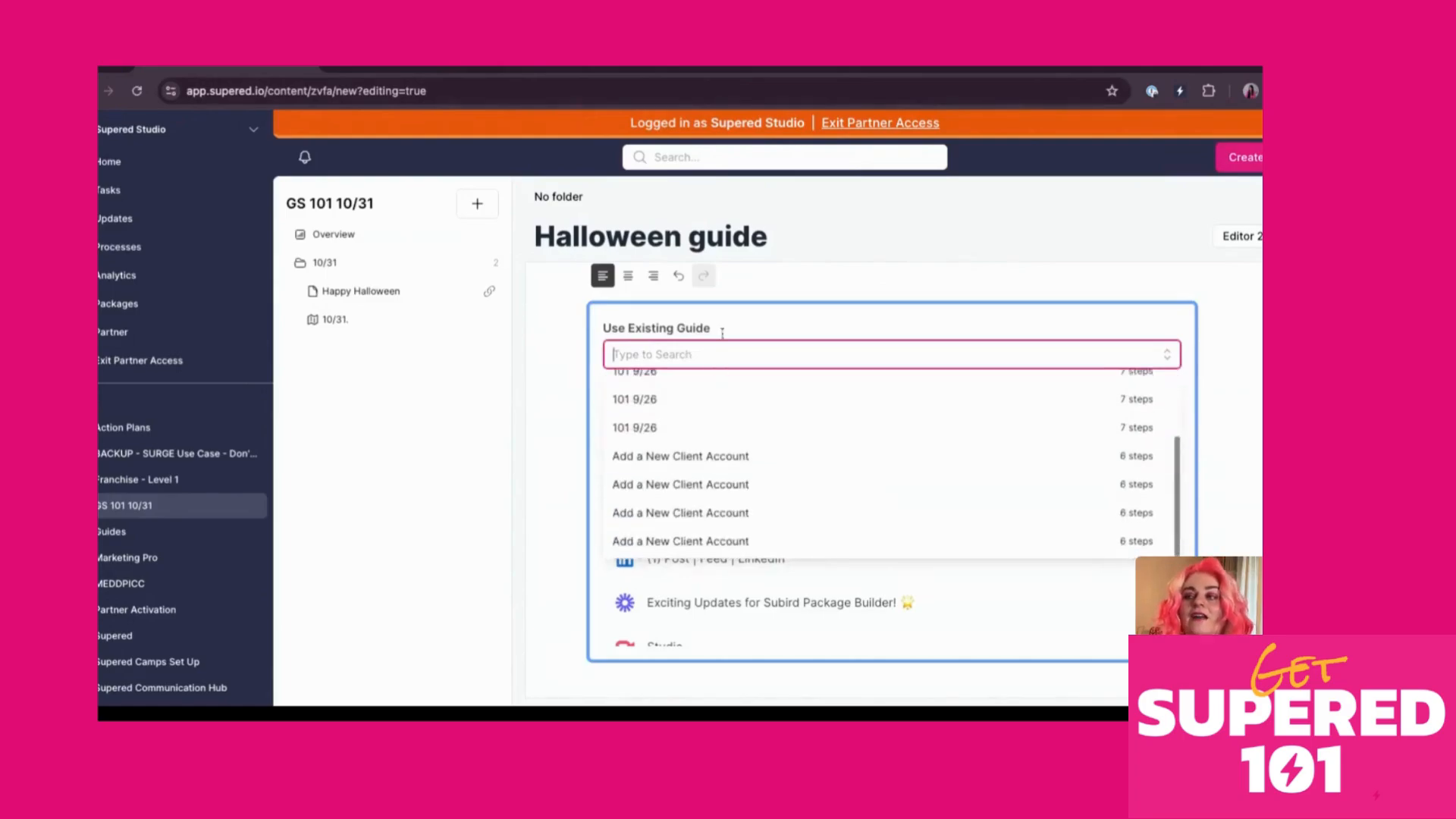
scroll(707, 500, up, 3)
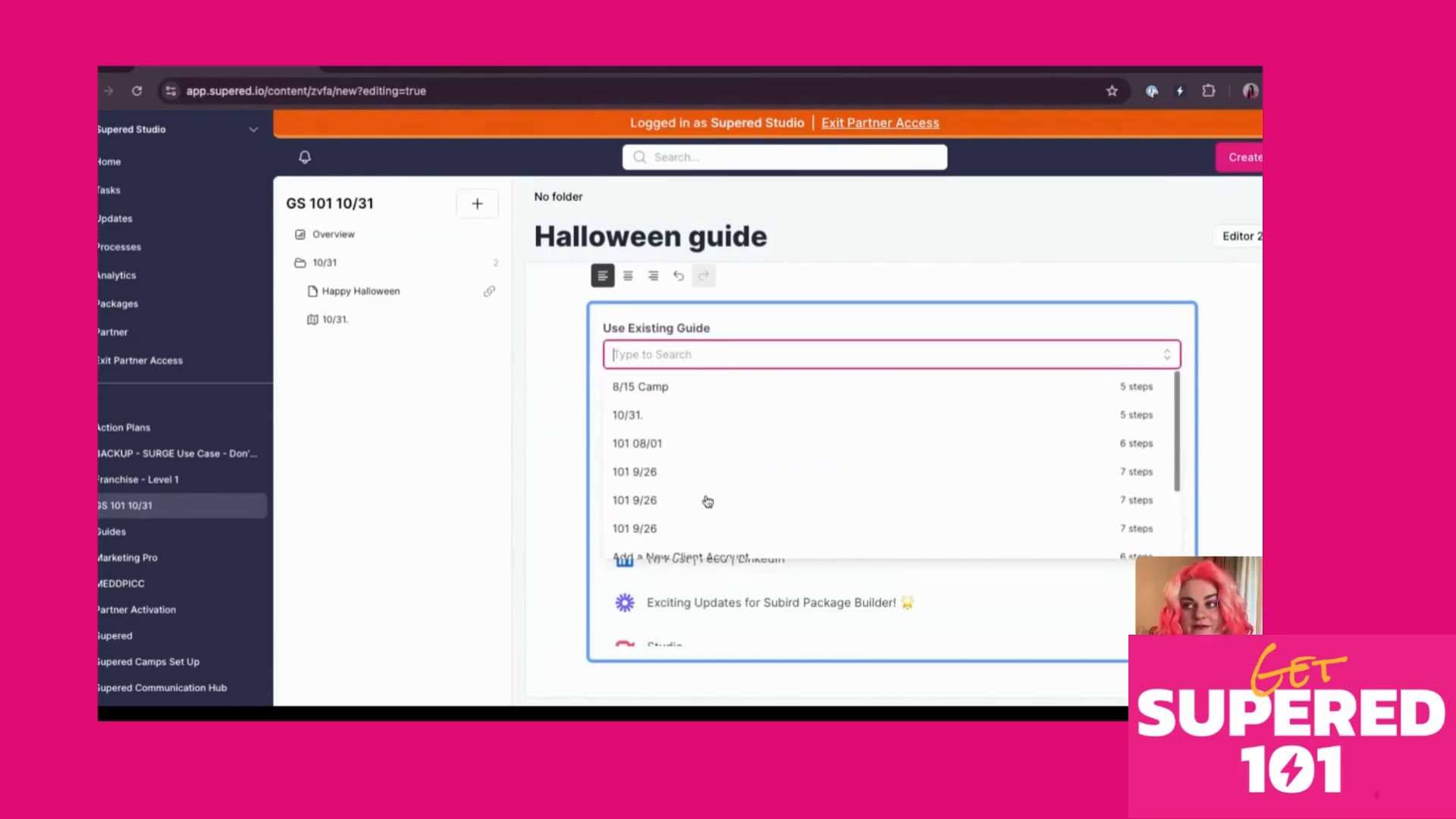
click(672, 417)
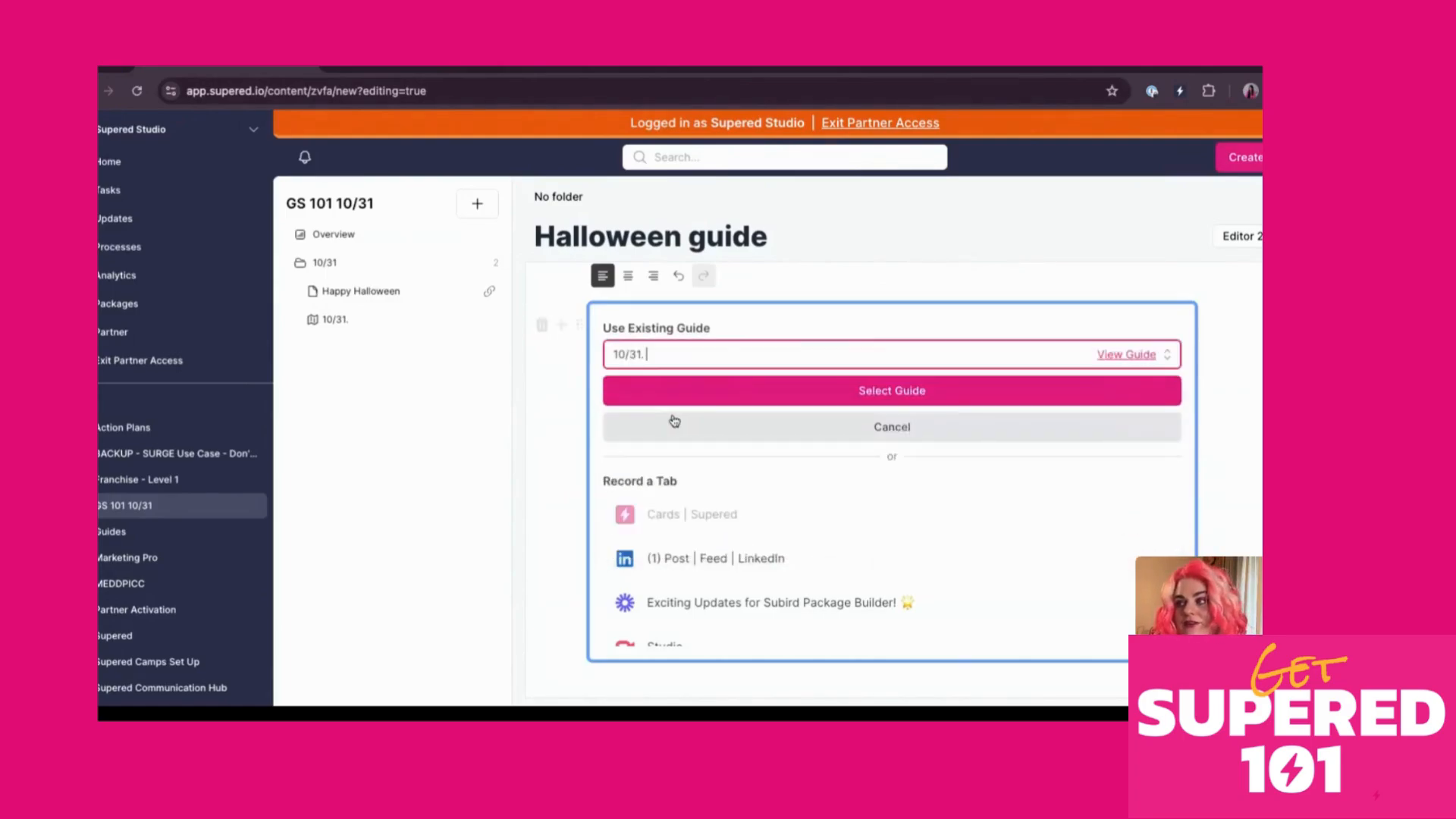
click(843, 402)
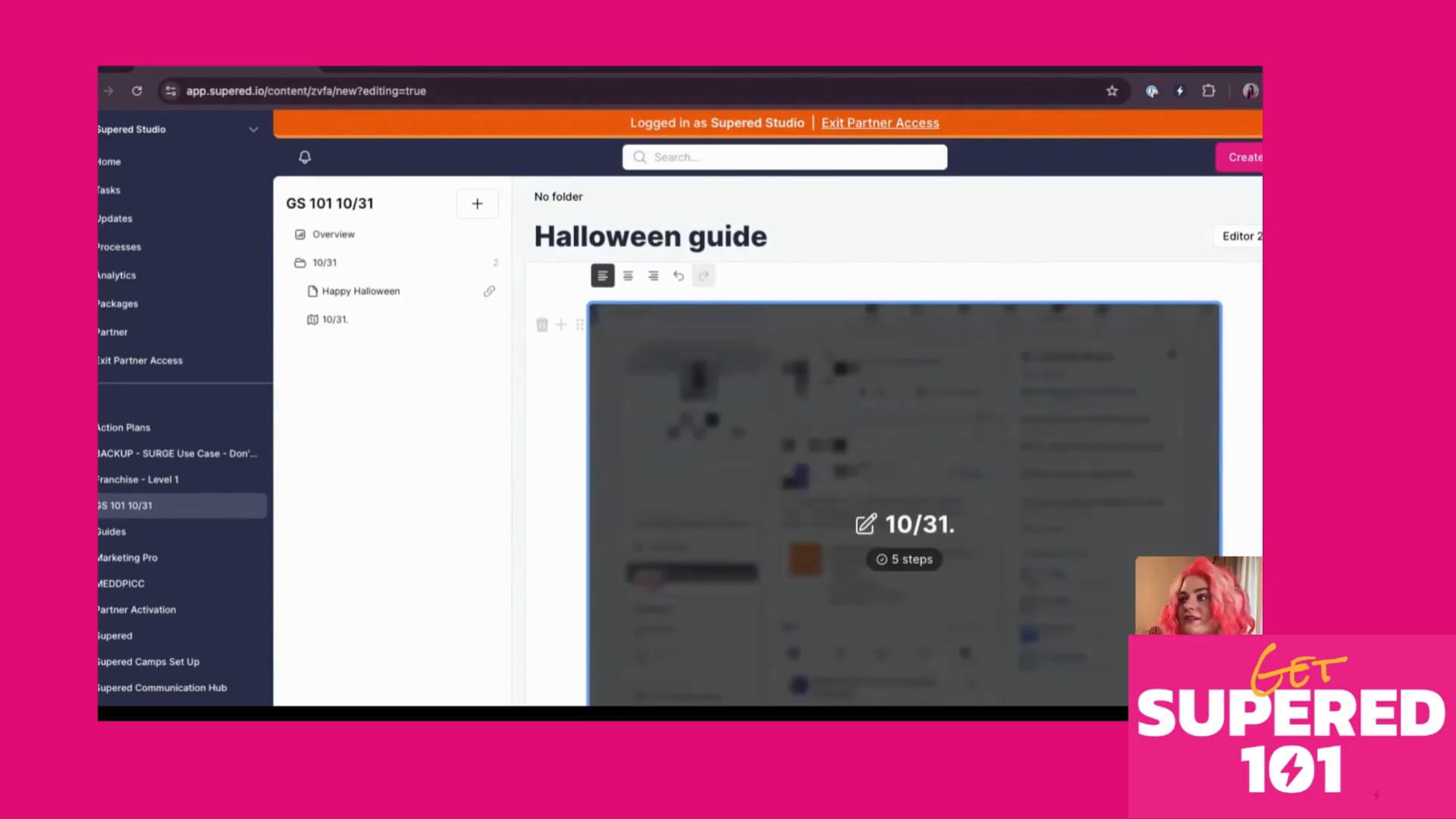
click(1244, 157)
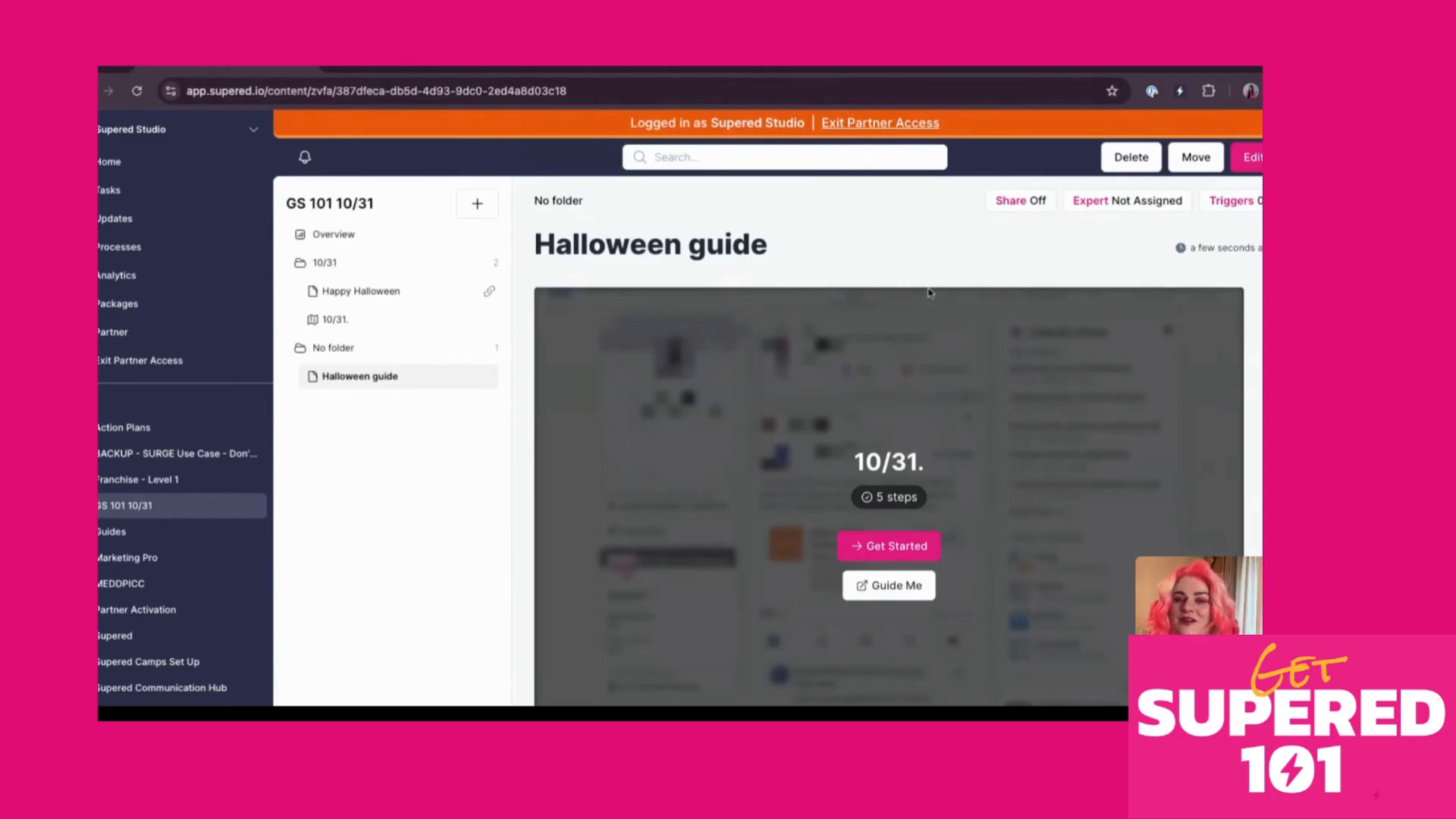
Add a card trigger that looks for the text 'Notifications' and save it
click(1225, 209)
click(218, 74)
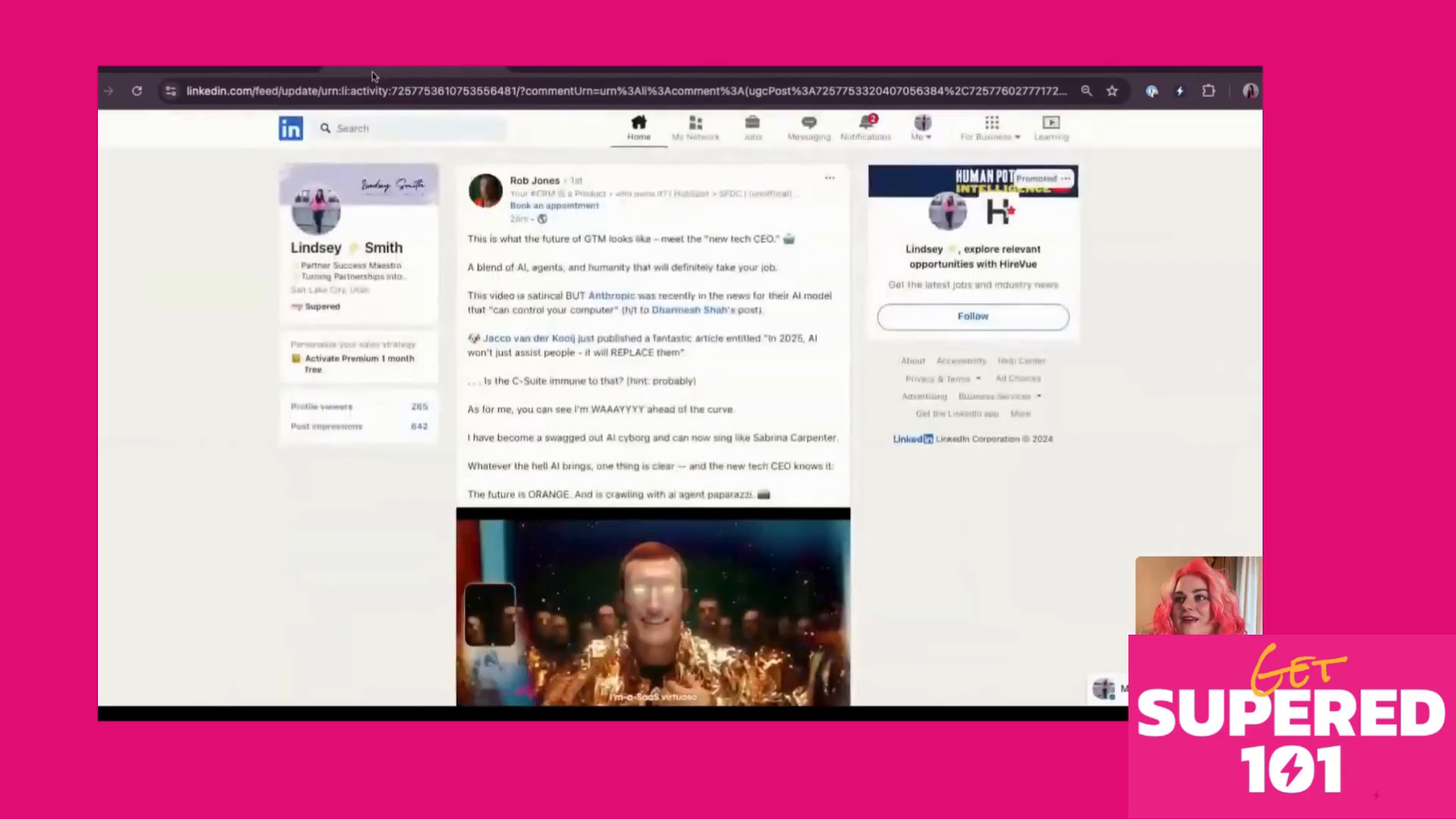
click(203, 73)
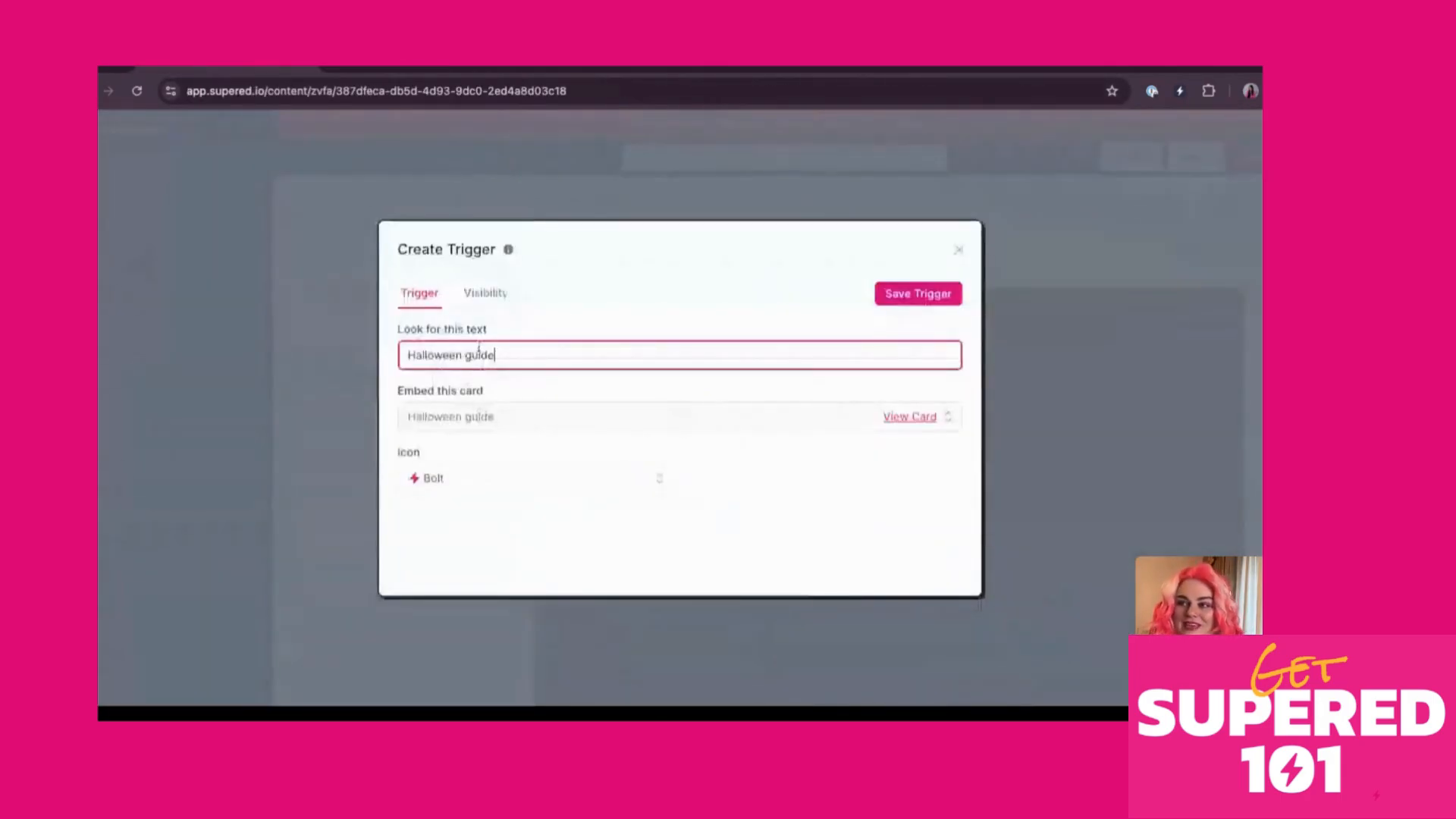
triple_click(479, 355)
text(No)
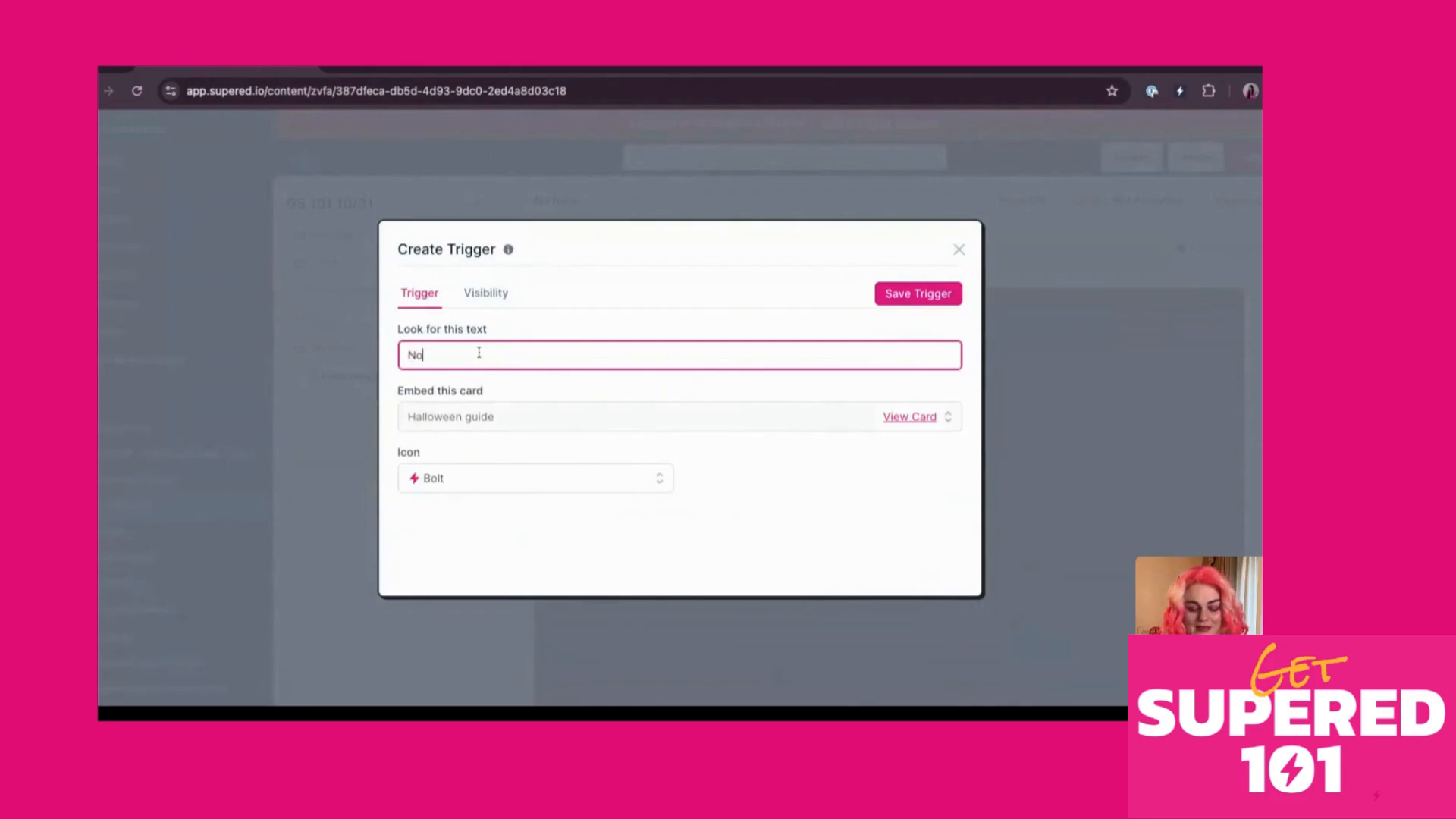
text(tifications)
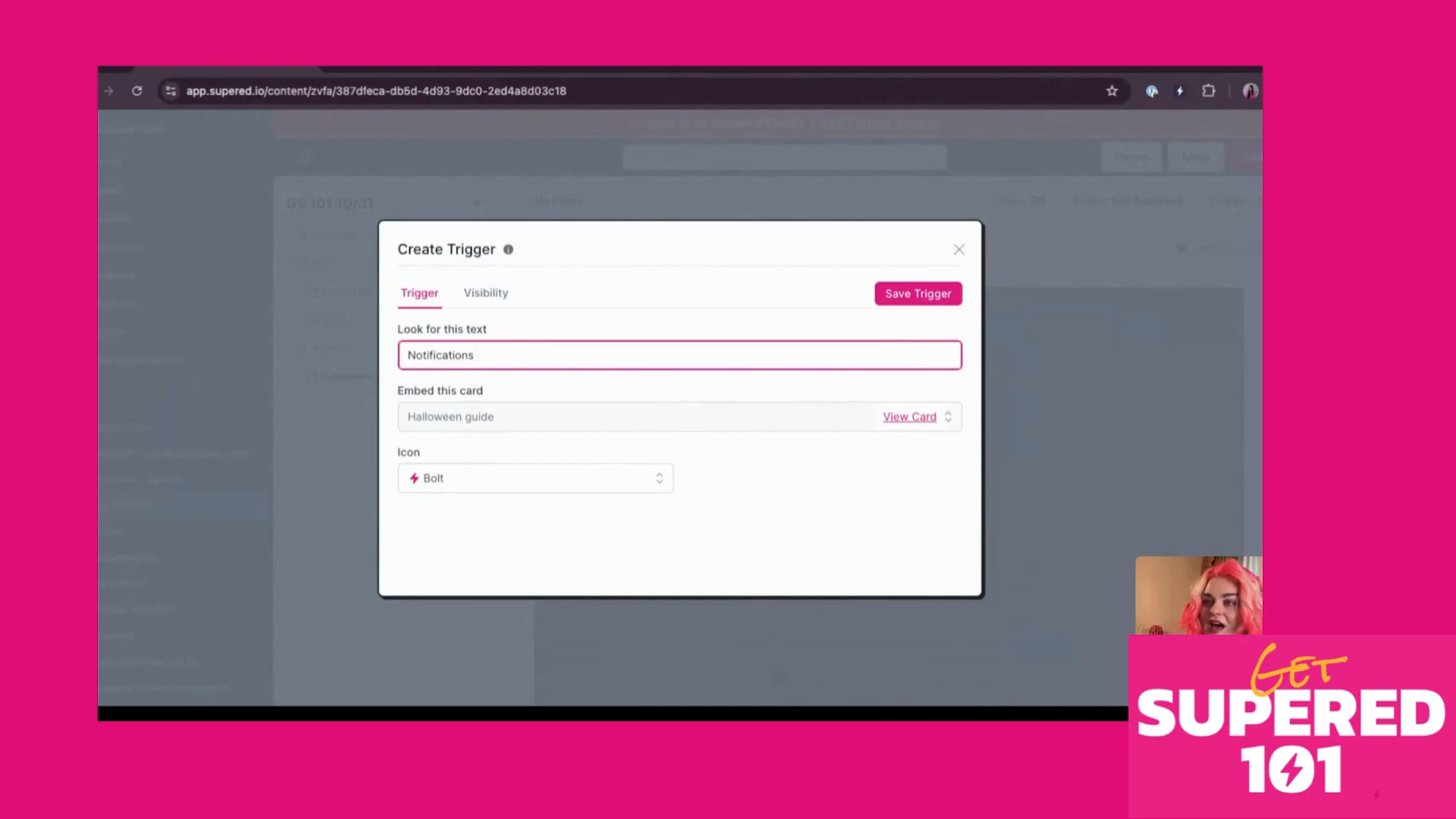
click(927, 297)
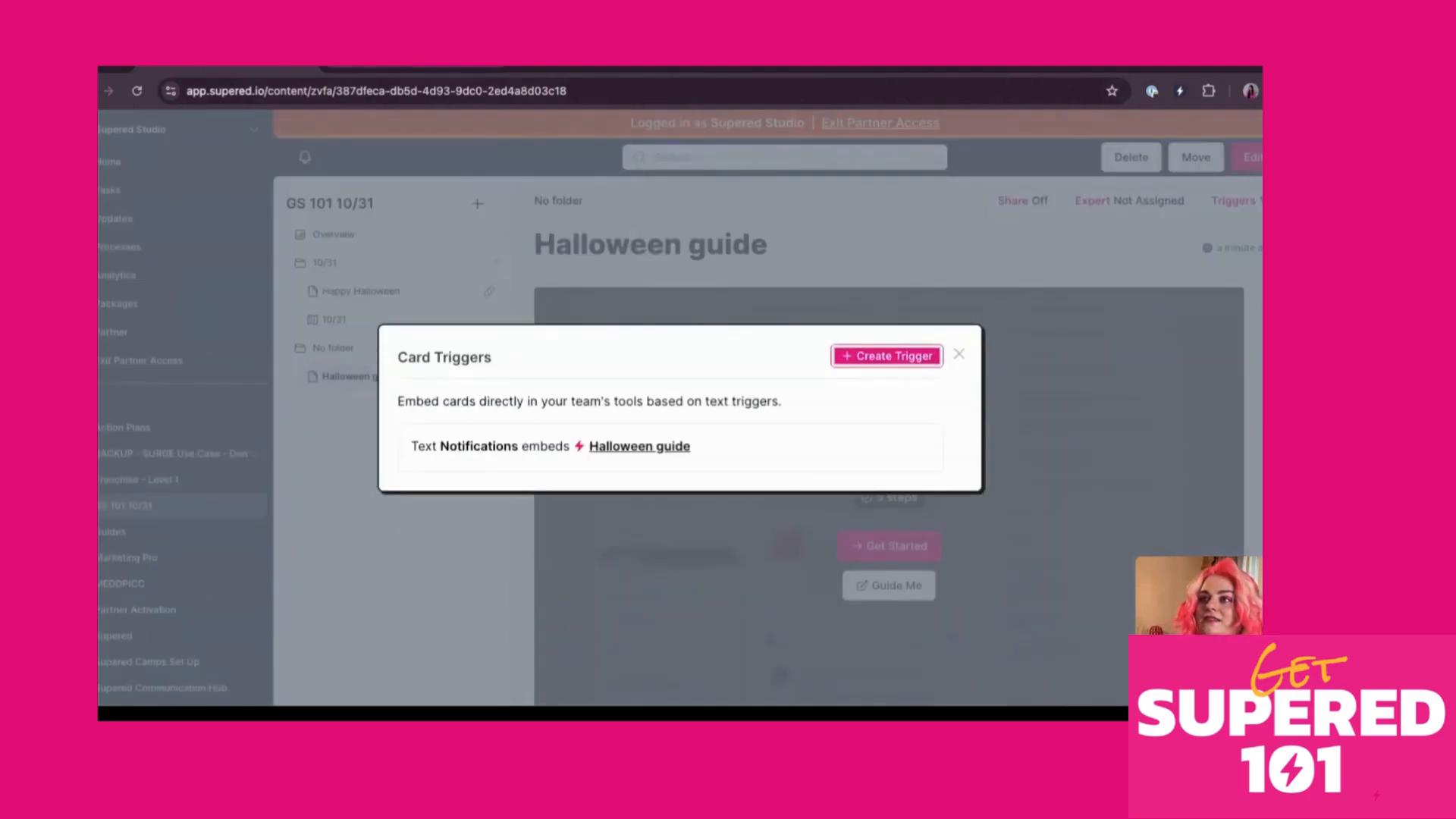
click(428, 68)
Reload LinkedIn, confirm the Halloween guide pops up by Notifications in Sidekick, then close Card Triggers
click(136, 91)
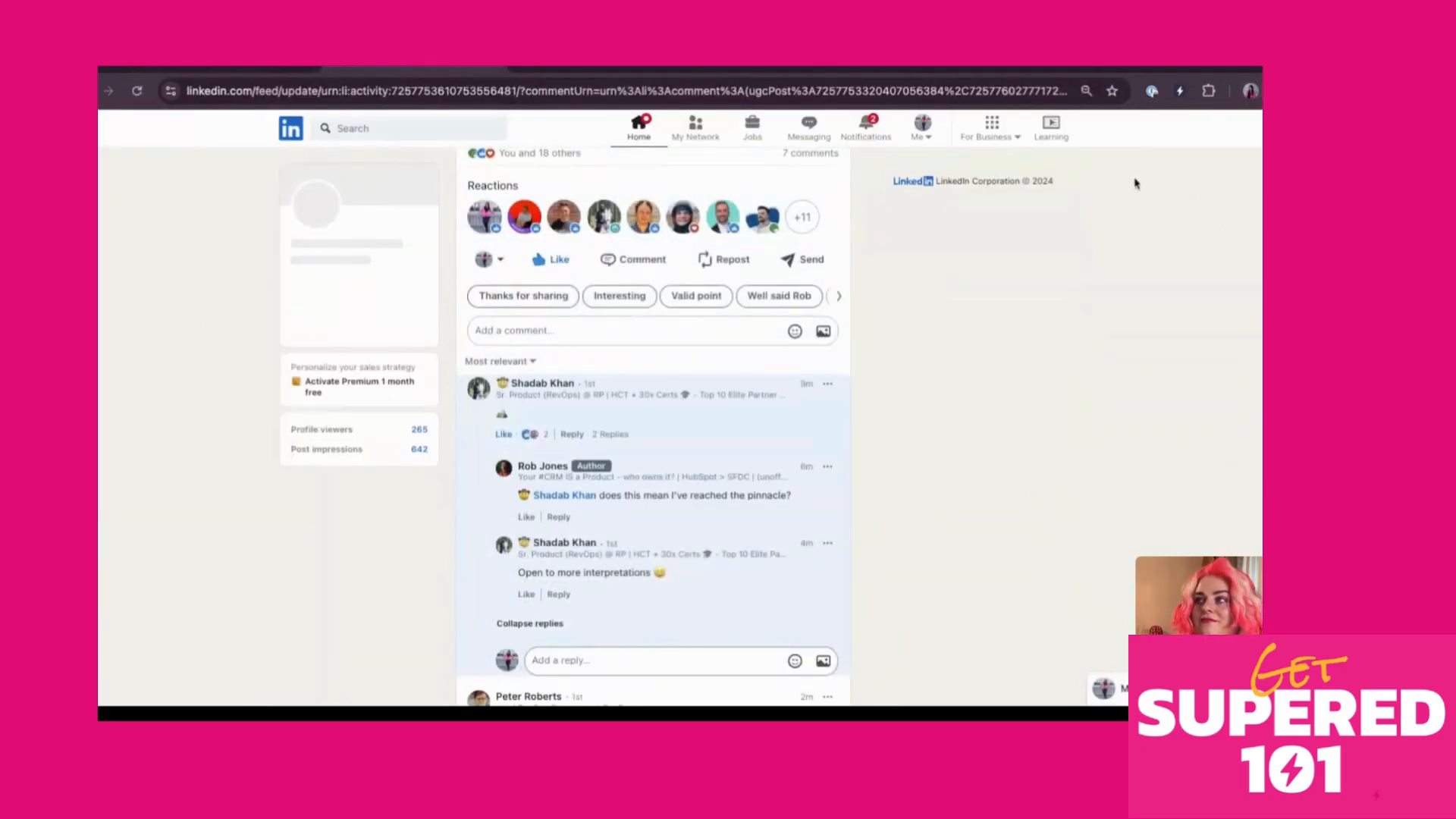
click(1179, 91)
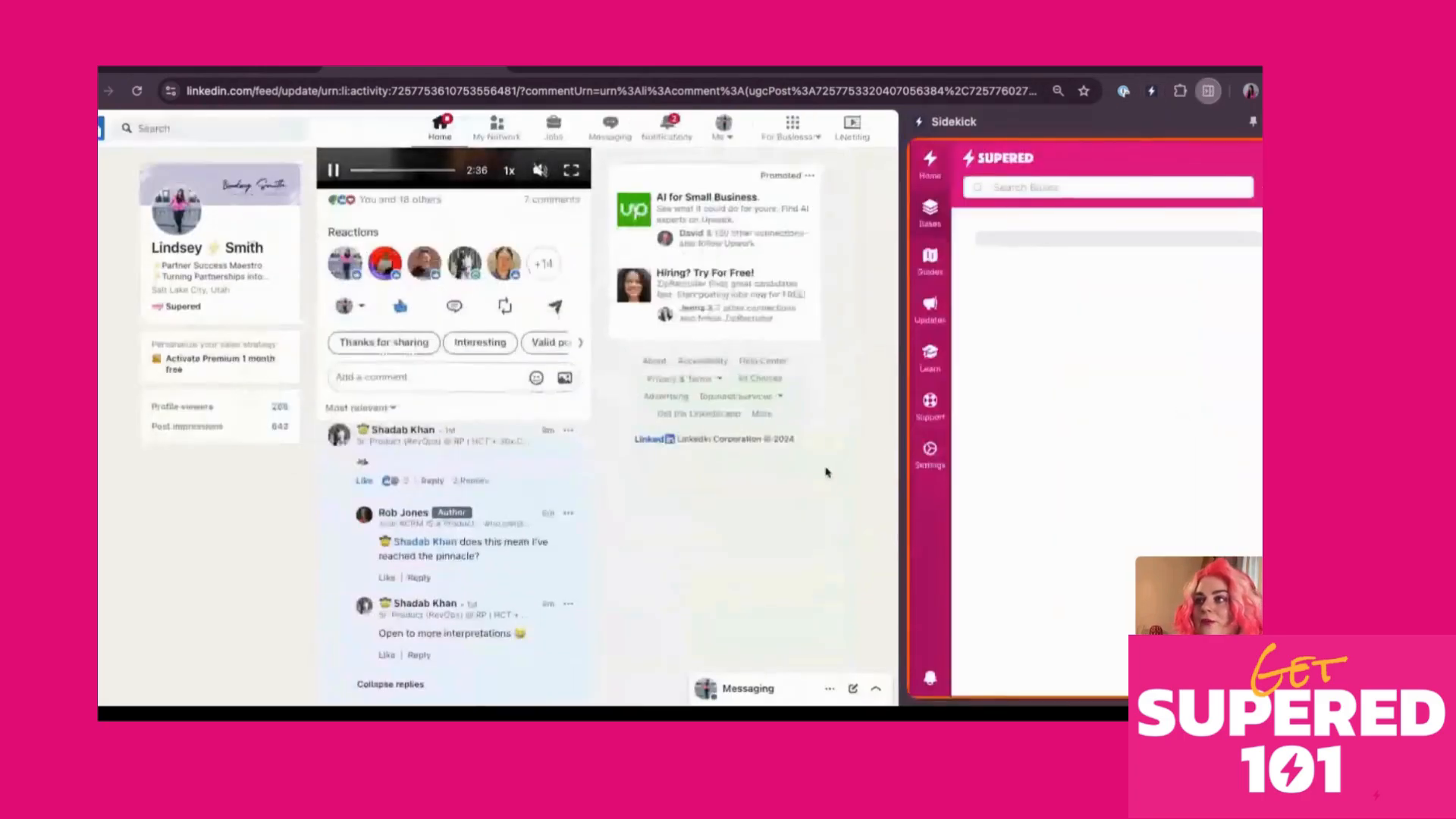
scroll(827, 473, up, 10)
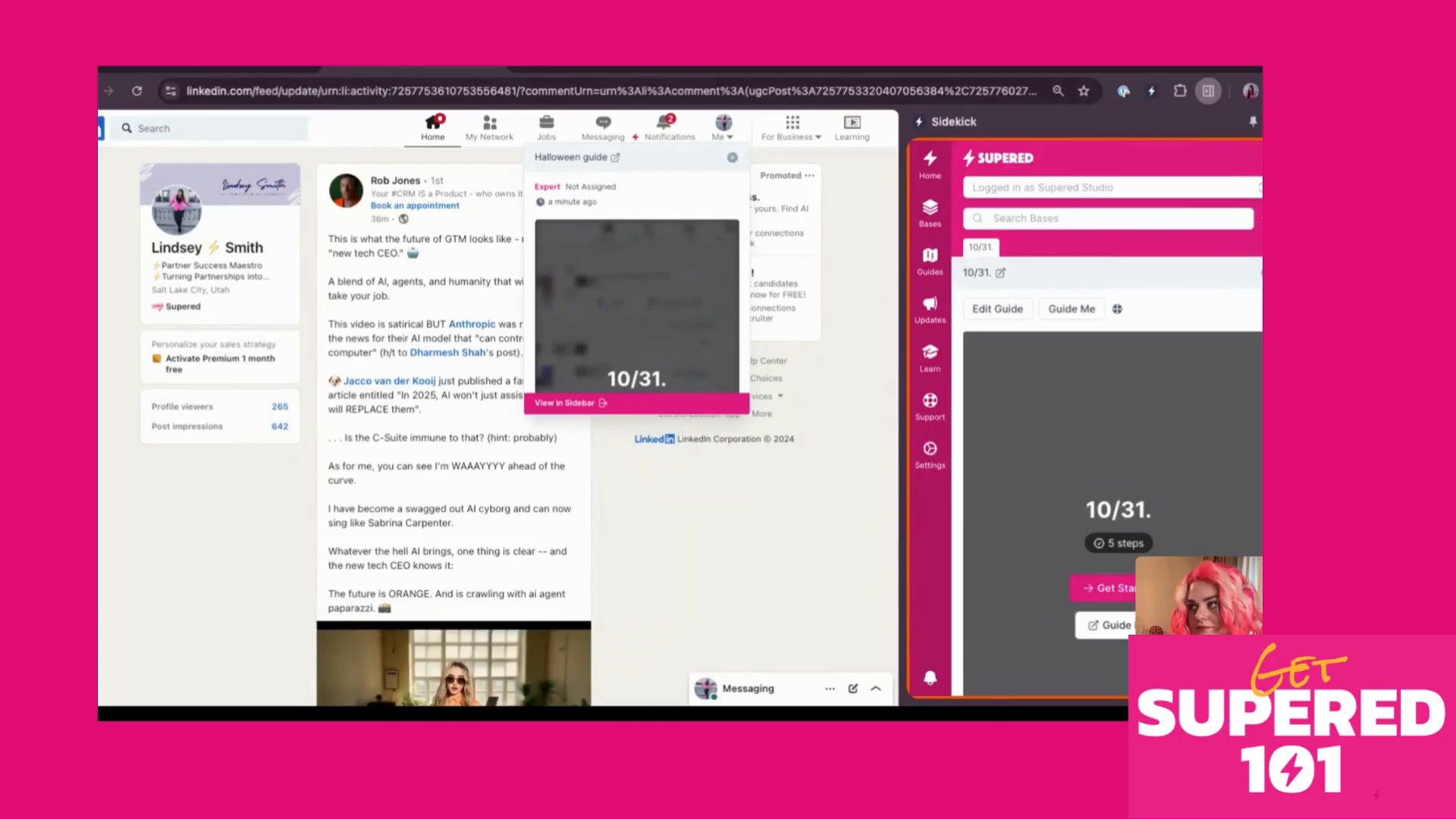
click(1279, 122)
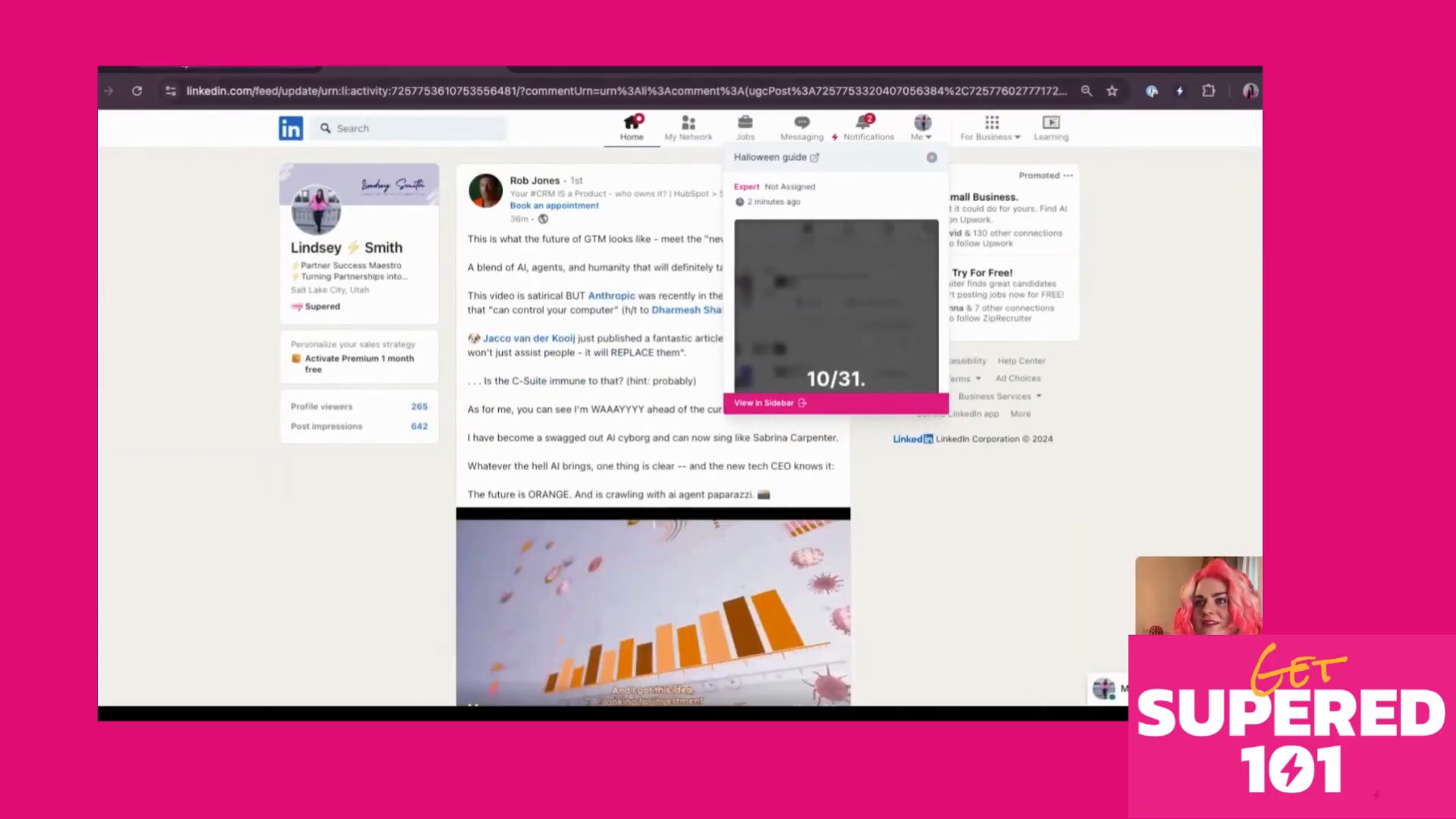
click(184, 68)
click(959, 354)
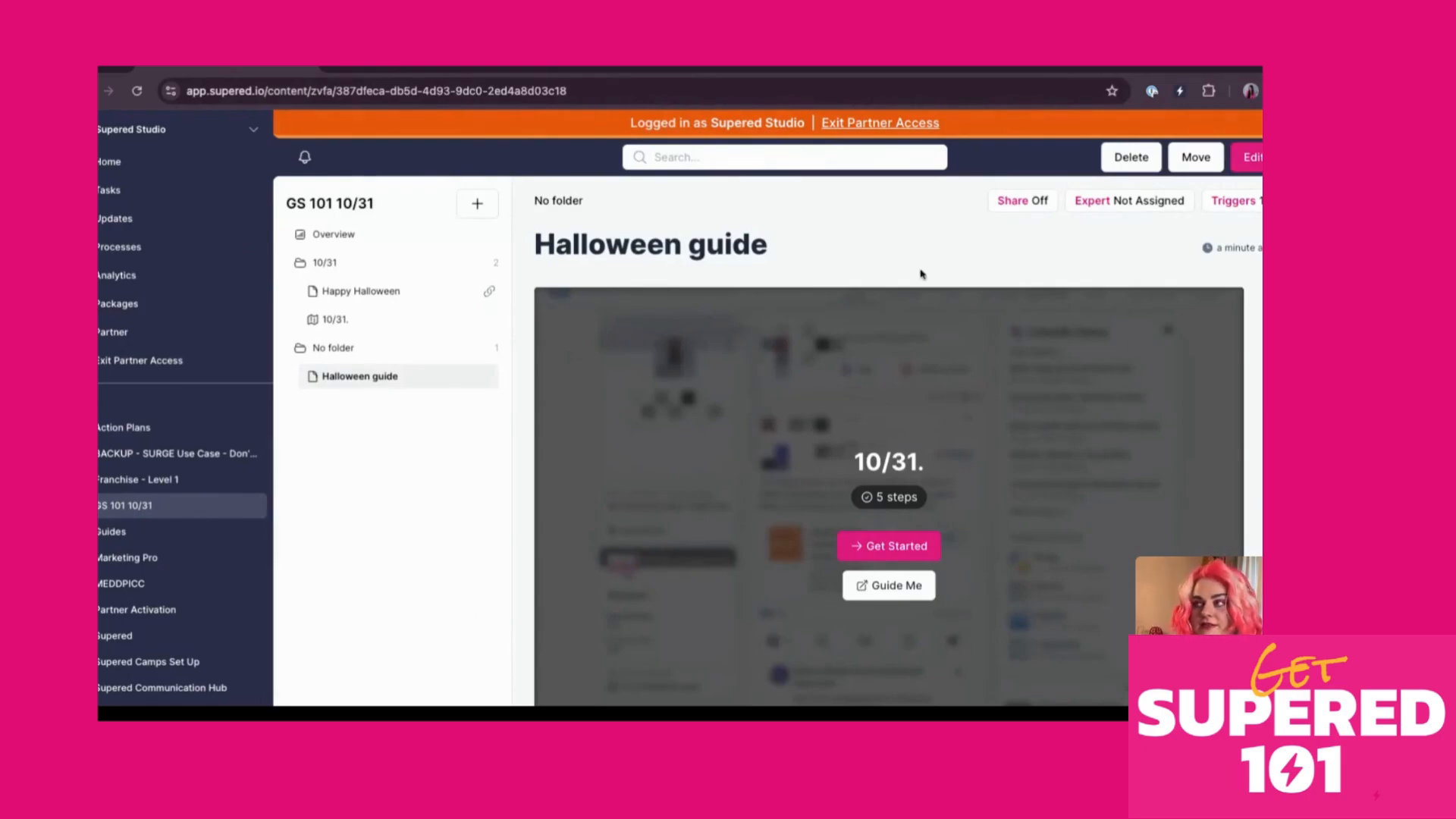
Restrict the Notifications trigger to linkedin.com pages, save it, and close the trigger dialogs
click(1244, 202)
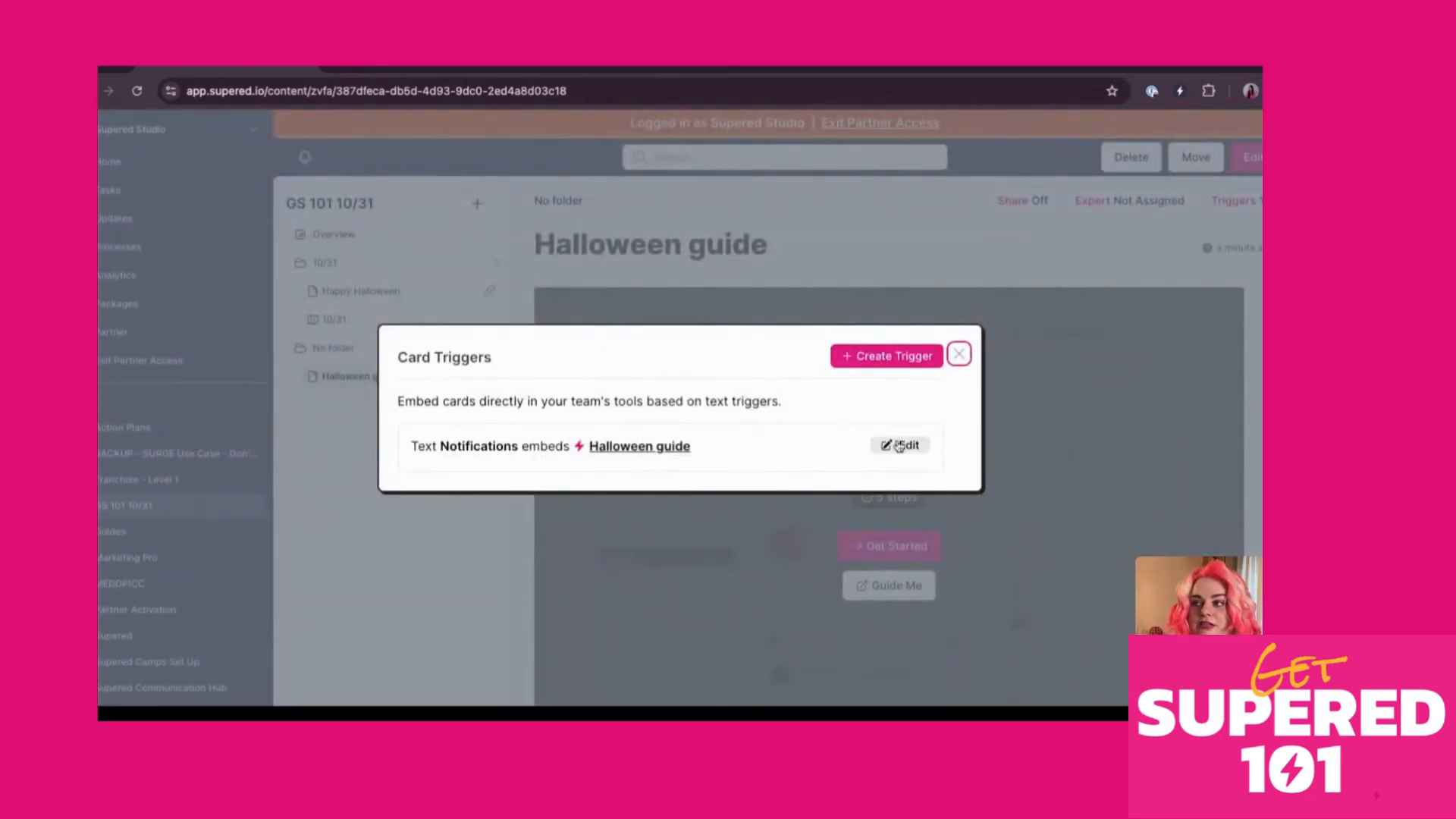
click(898, 448)
click(486, 296)
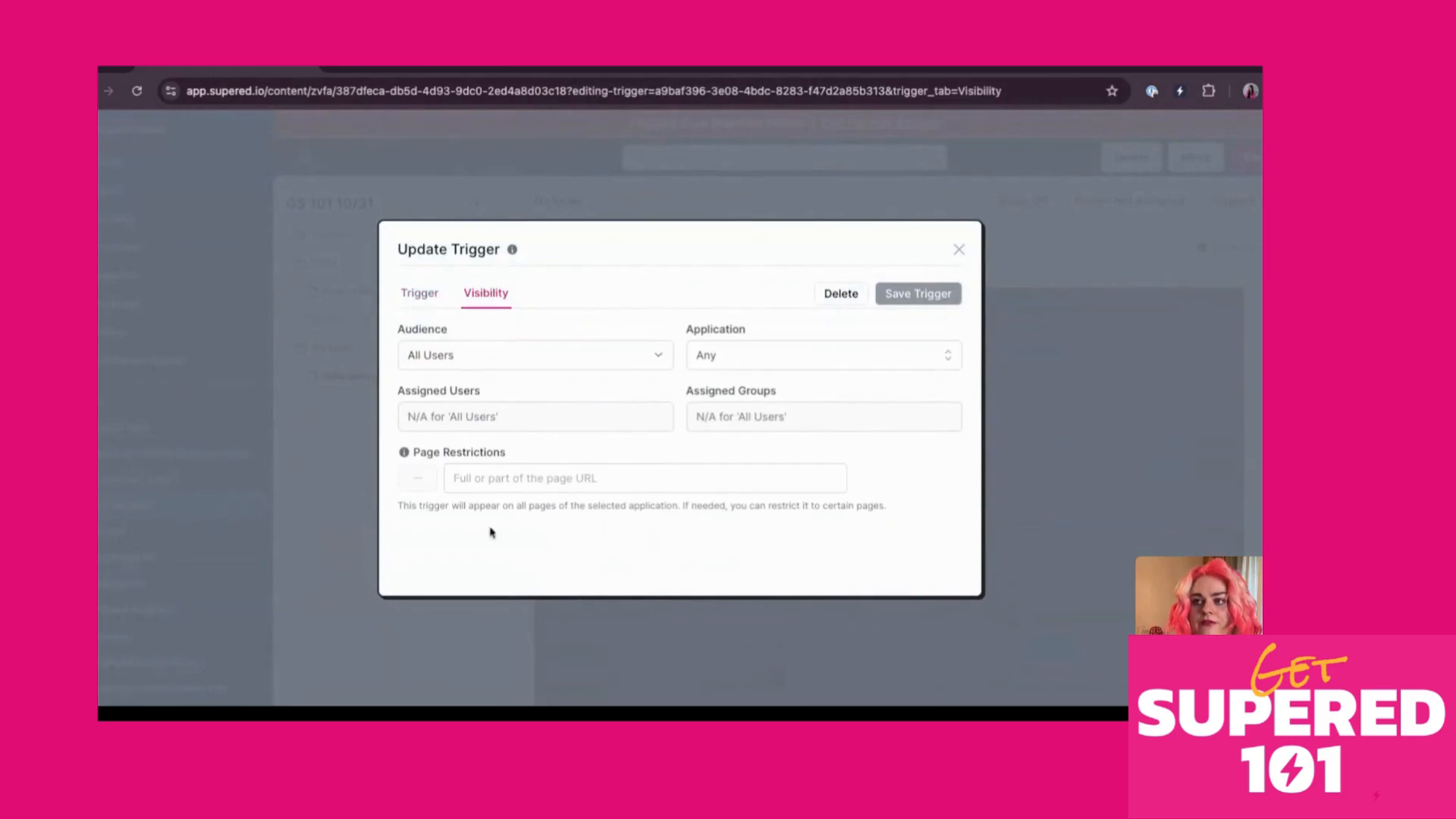
click(541, 482)
text(linkedin.com)
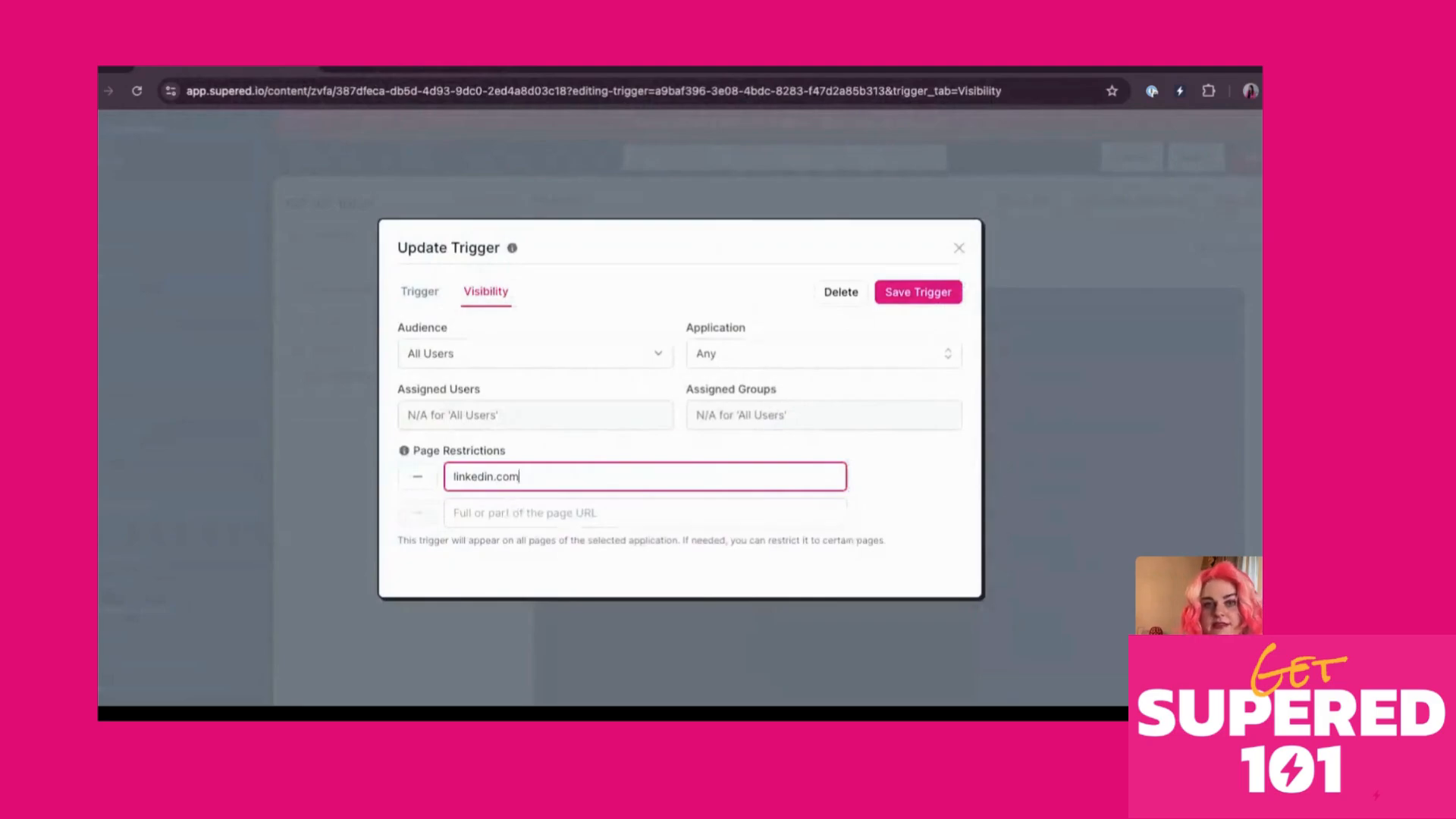
click(906, 297)
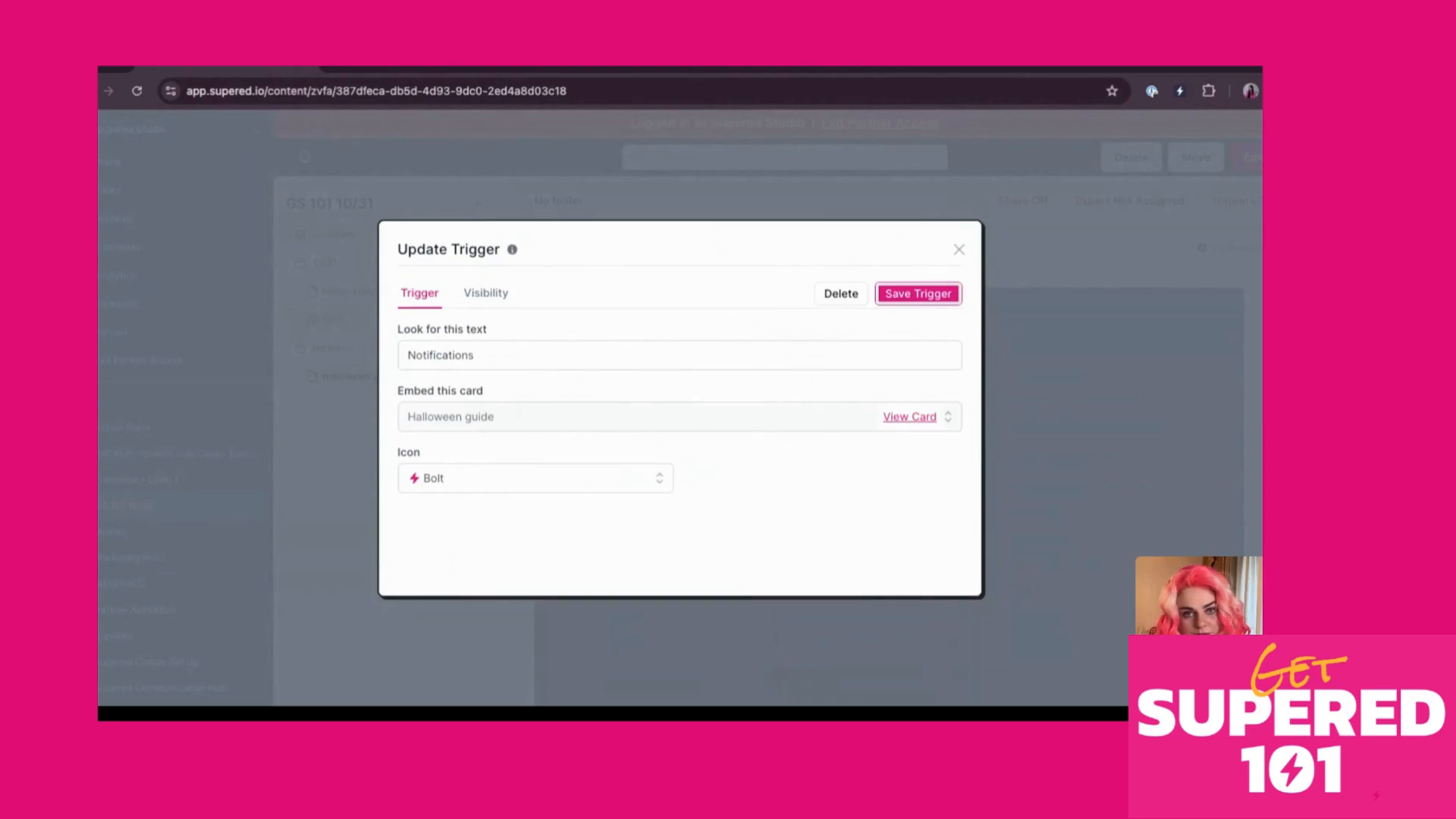
key(Tab)
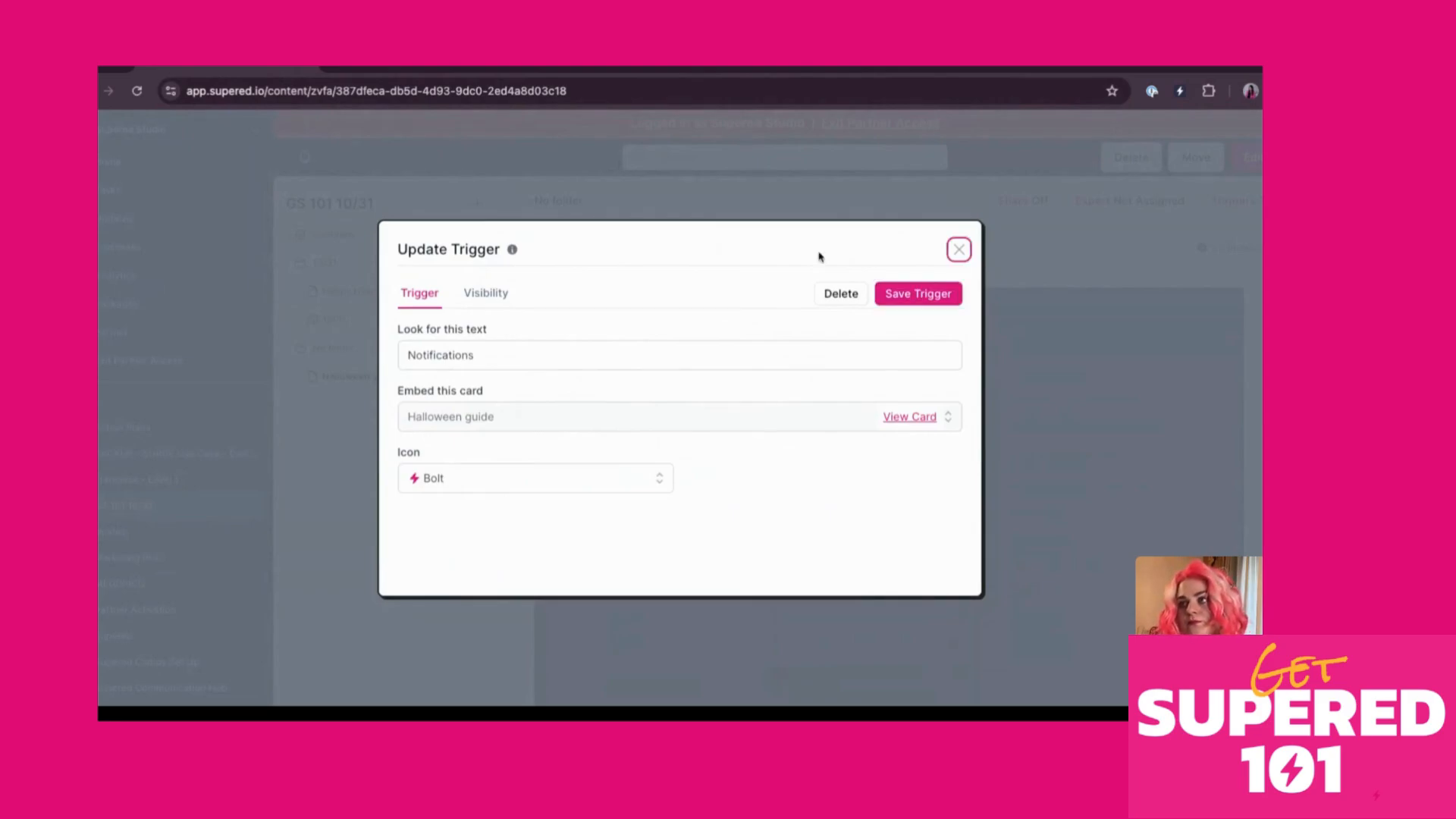
key(Return)
click(961, 356)
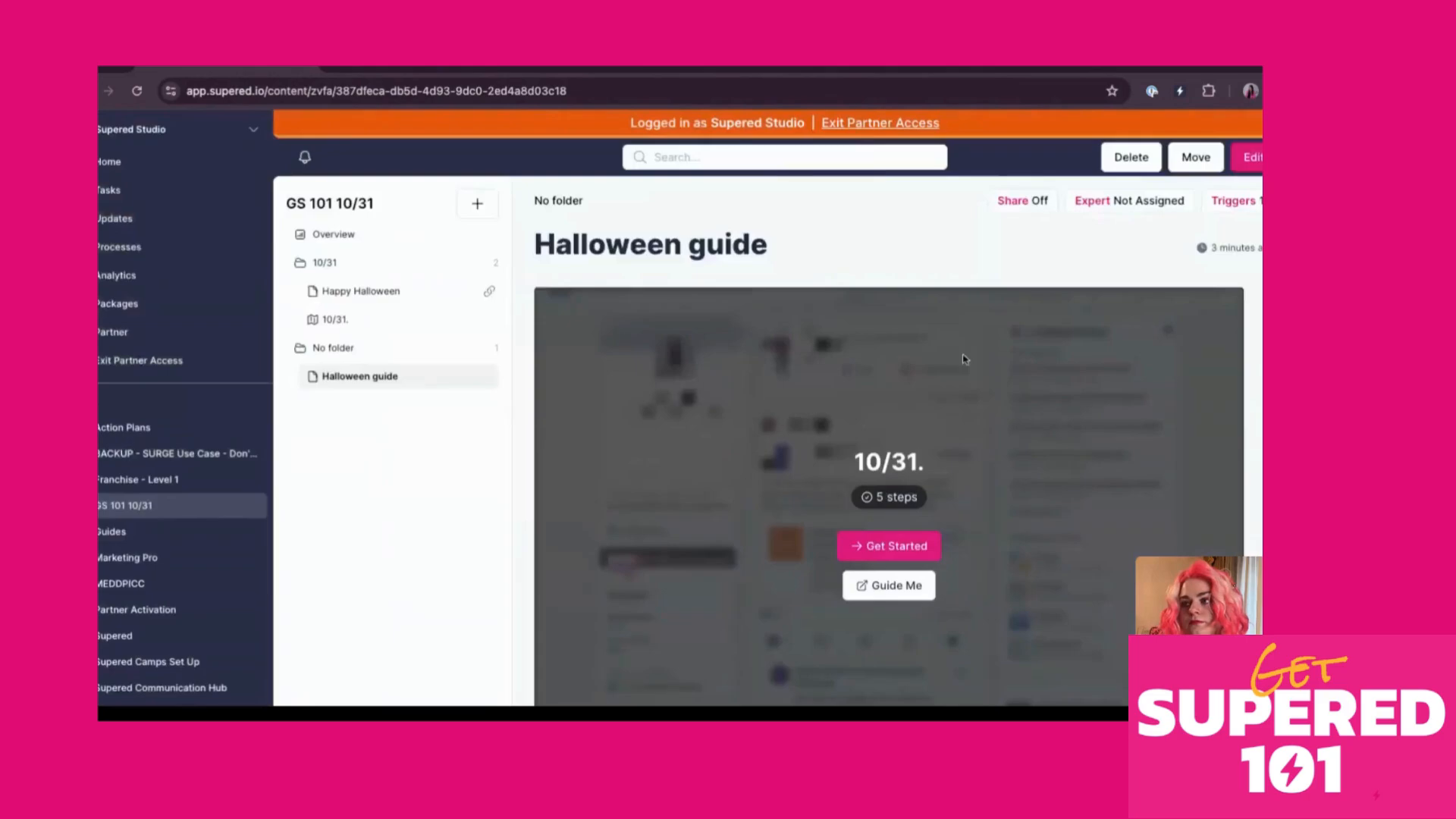
Open the Updates page and start a new update
click(100, 222)
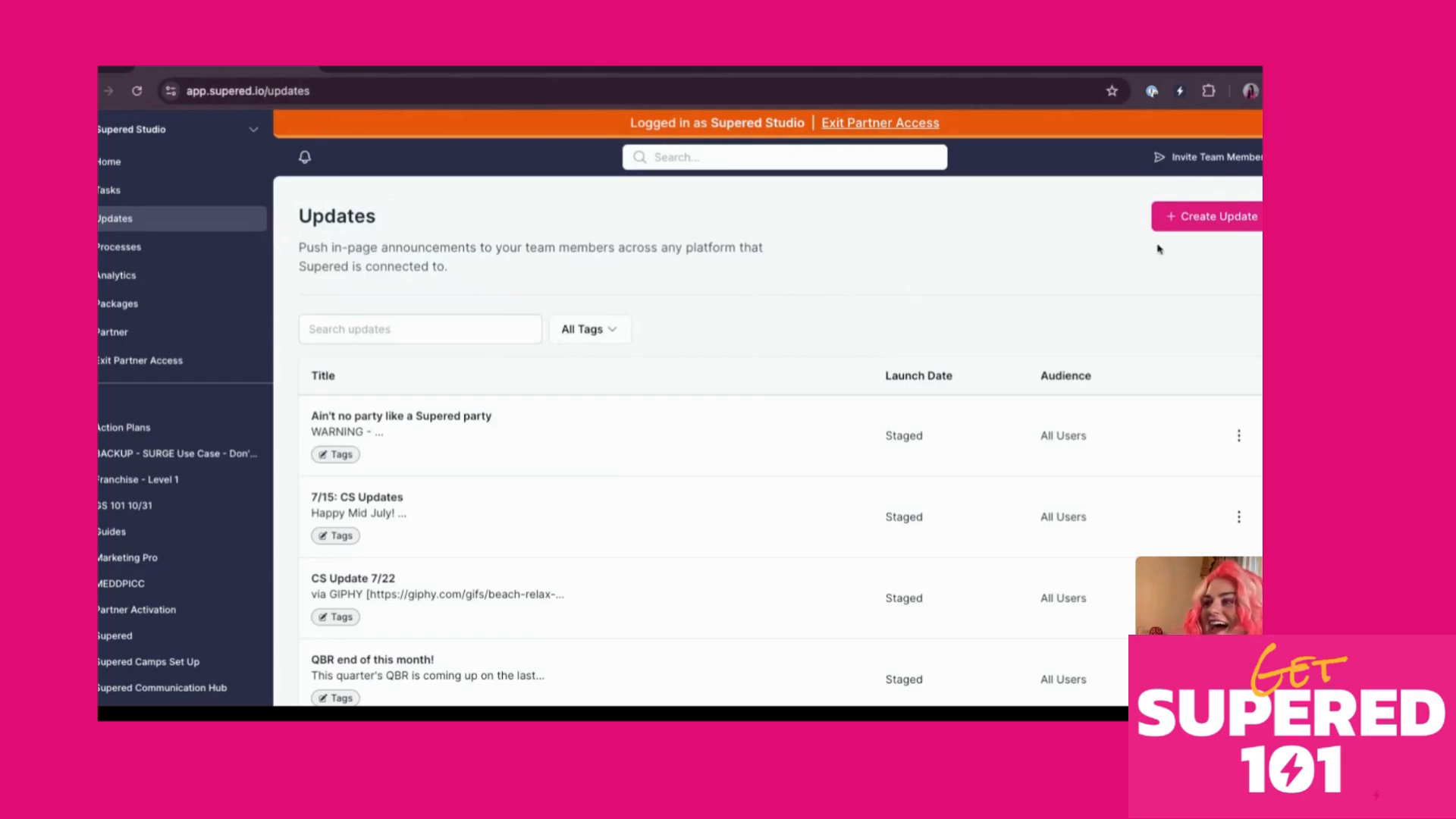
click(1189, 225)
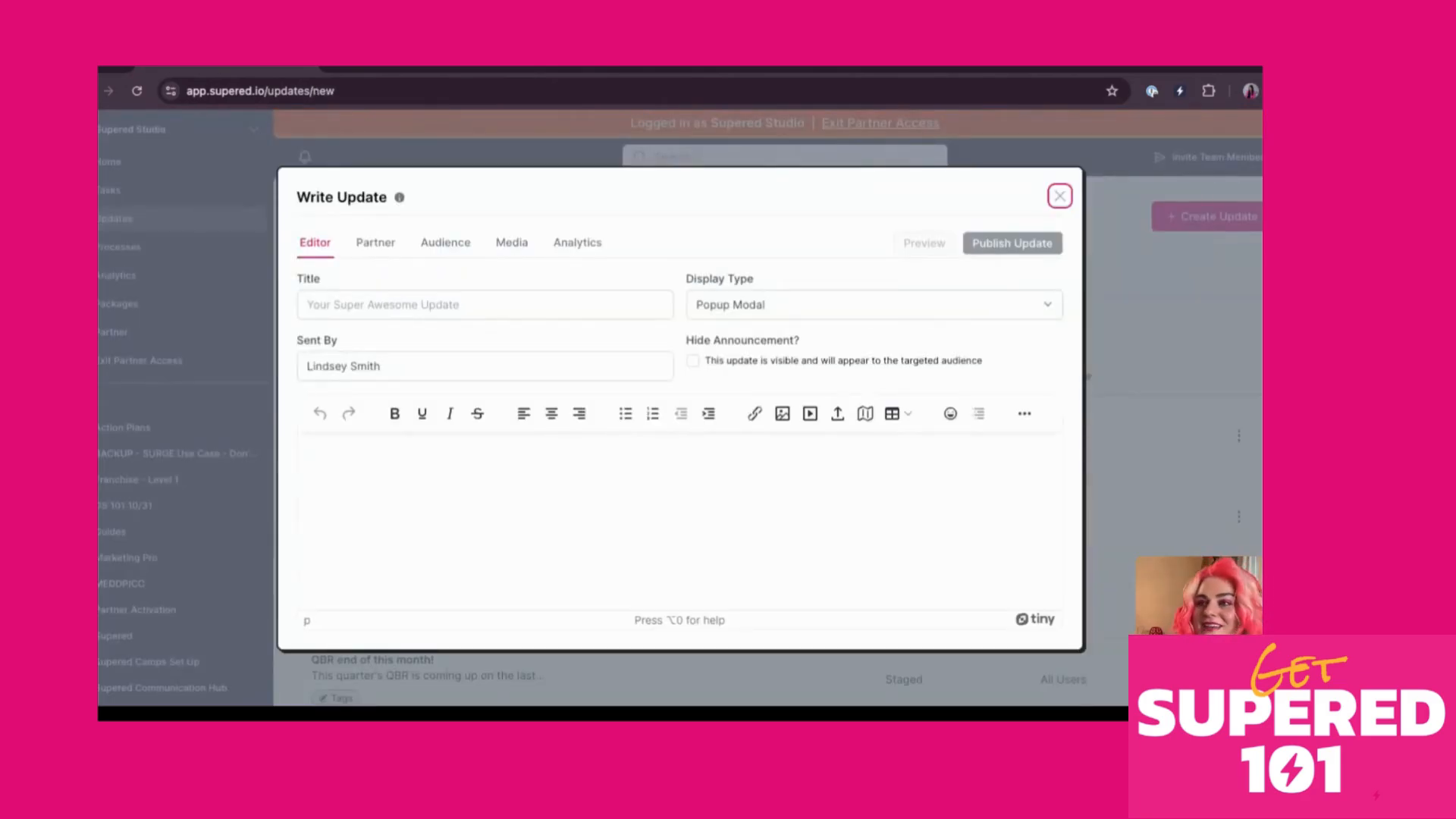
Title the update 'Happy Halloween'
click(473, 300)
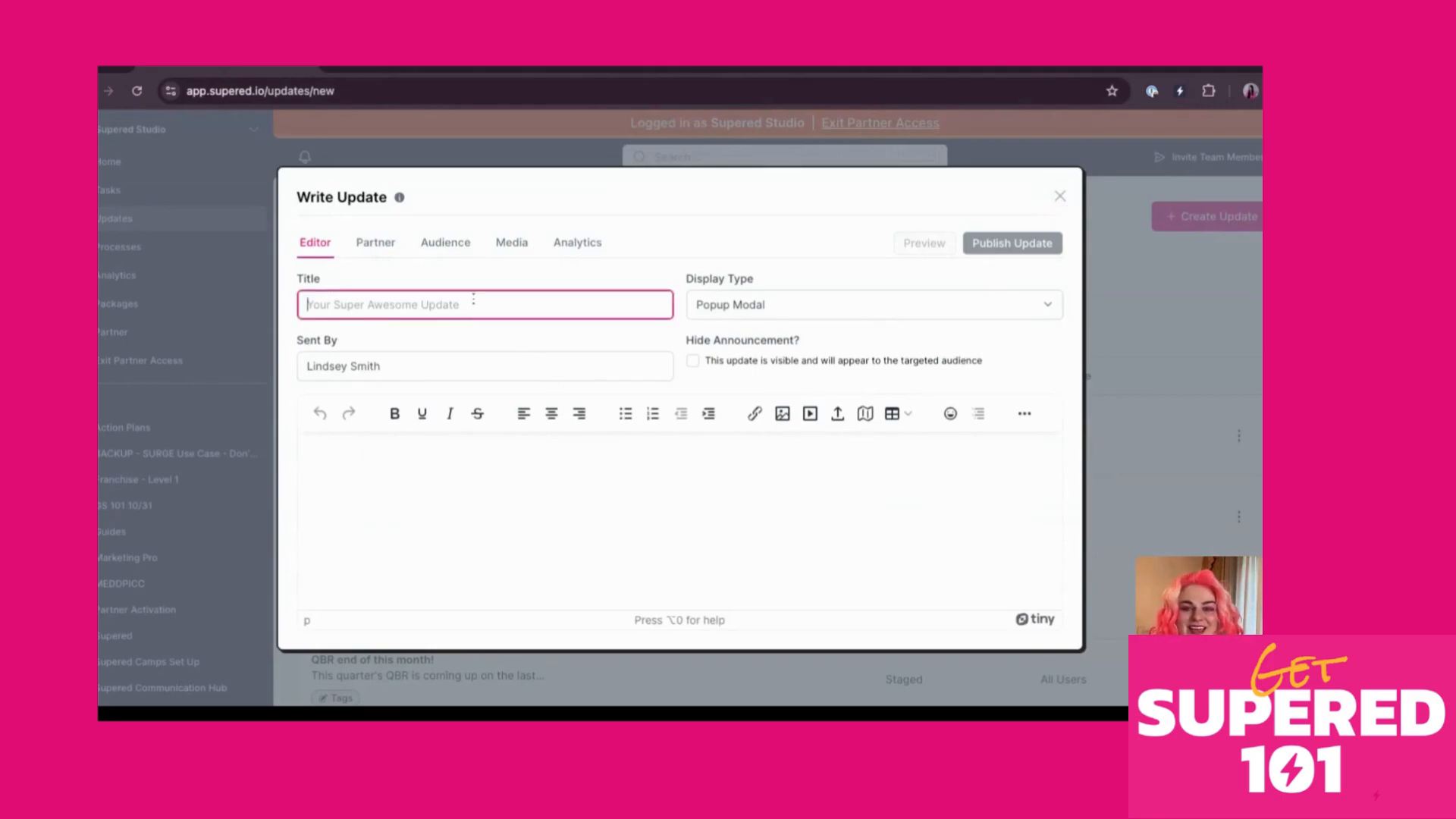
text(Happy Hal)
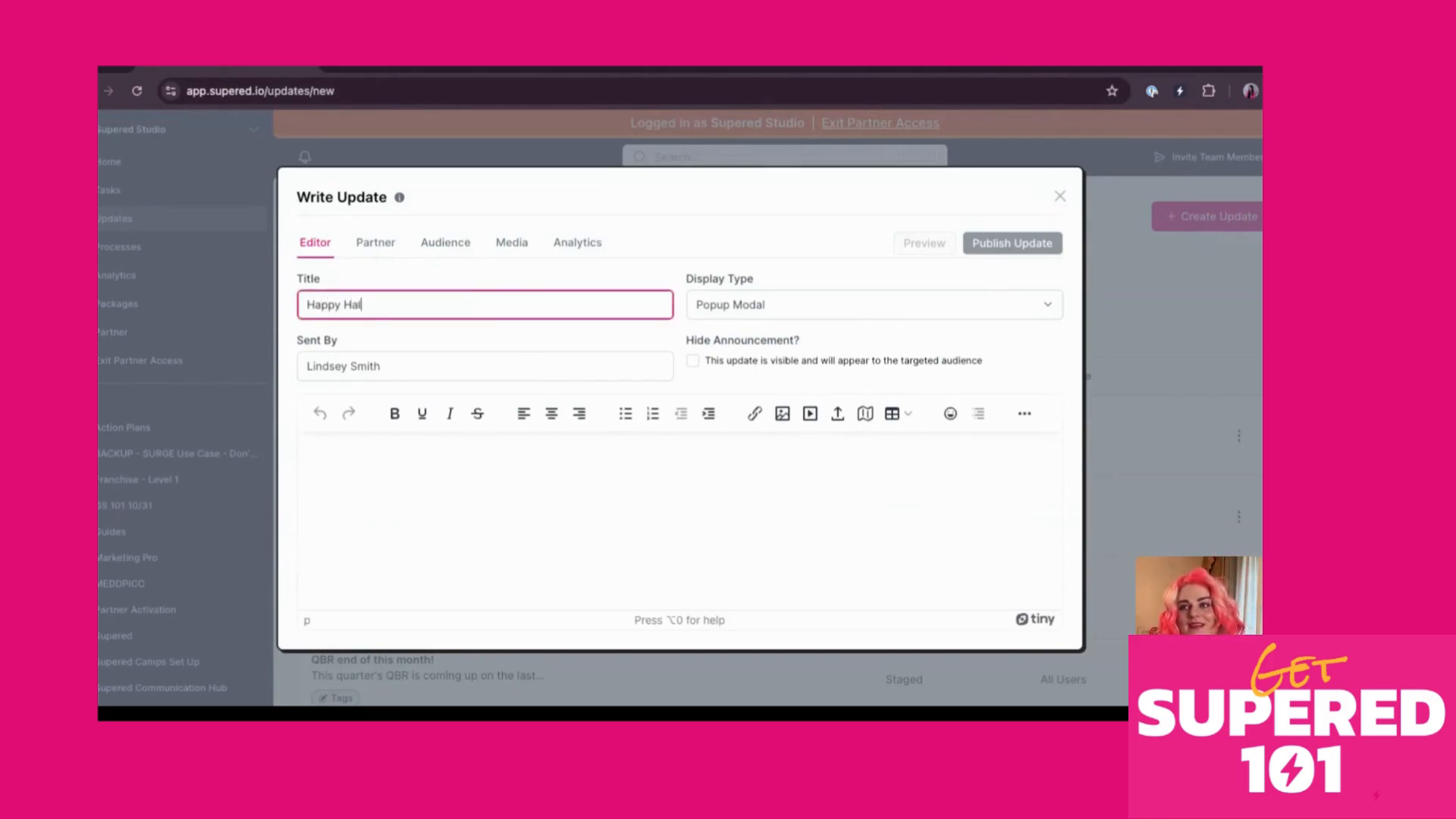
text(loween)
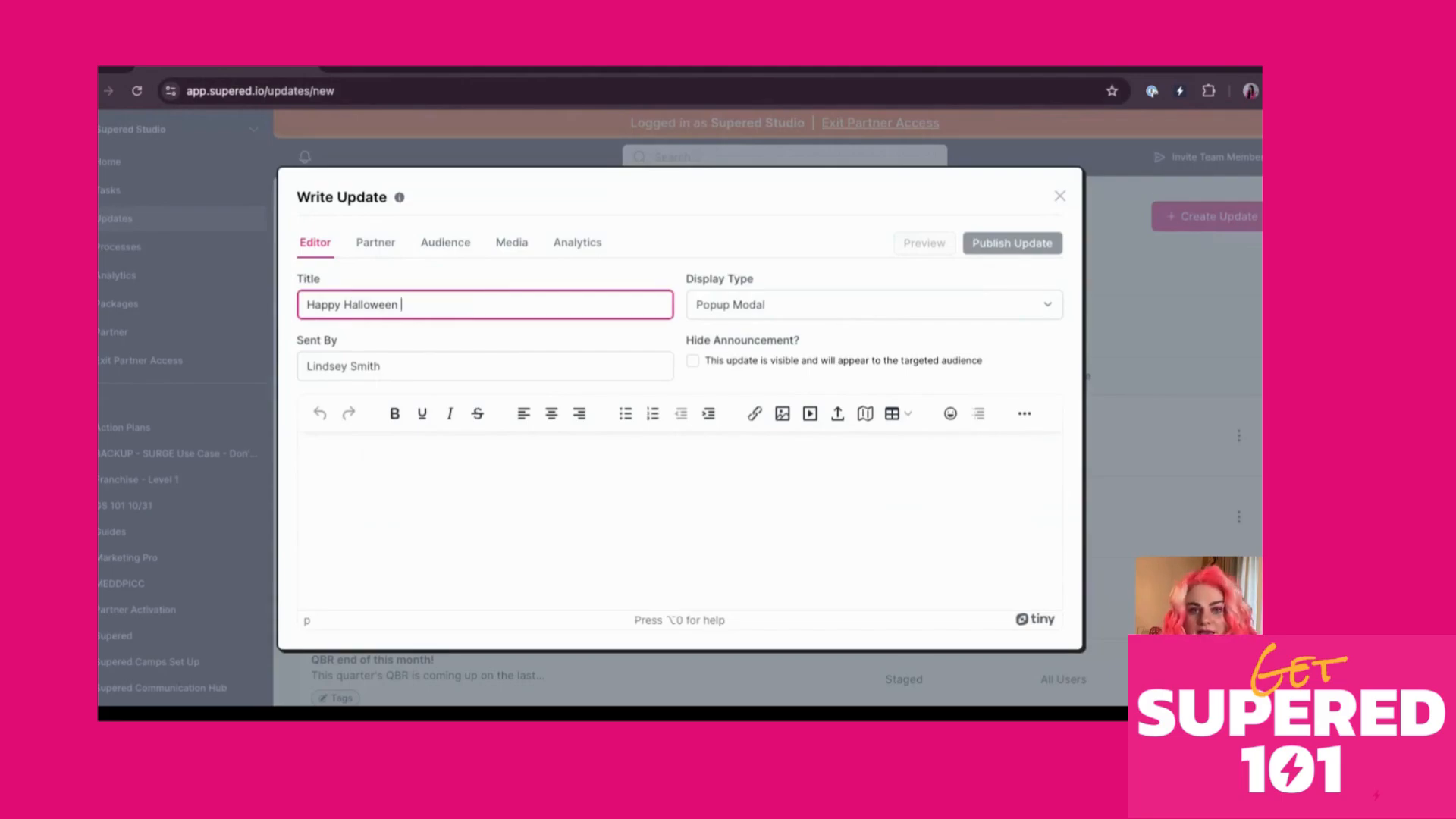
key(Tab)
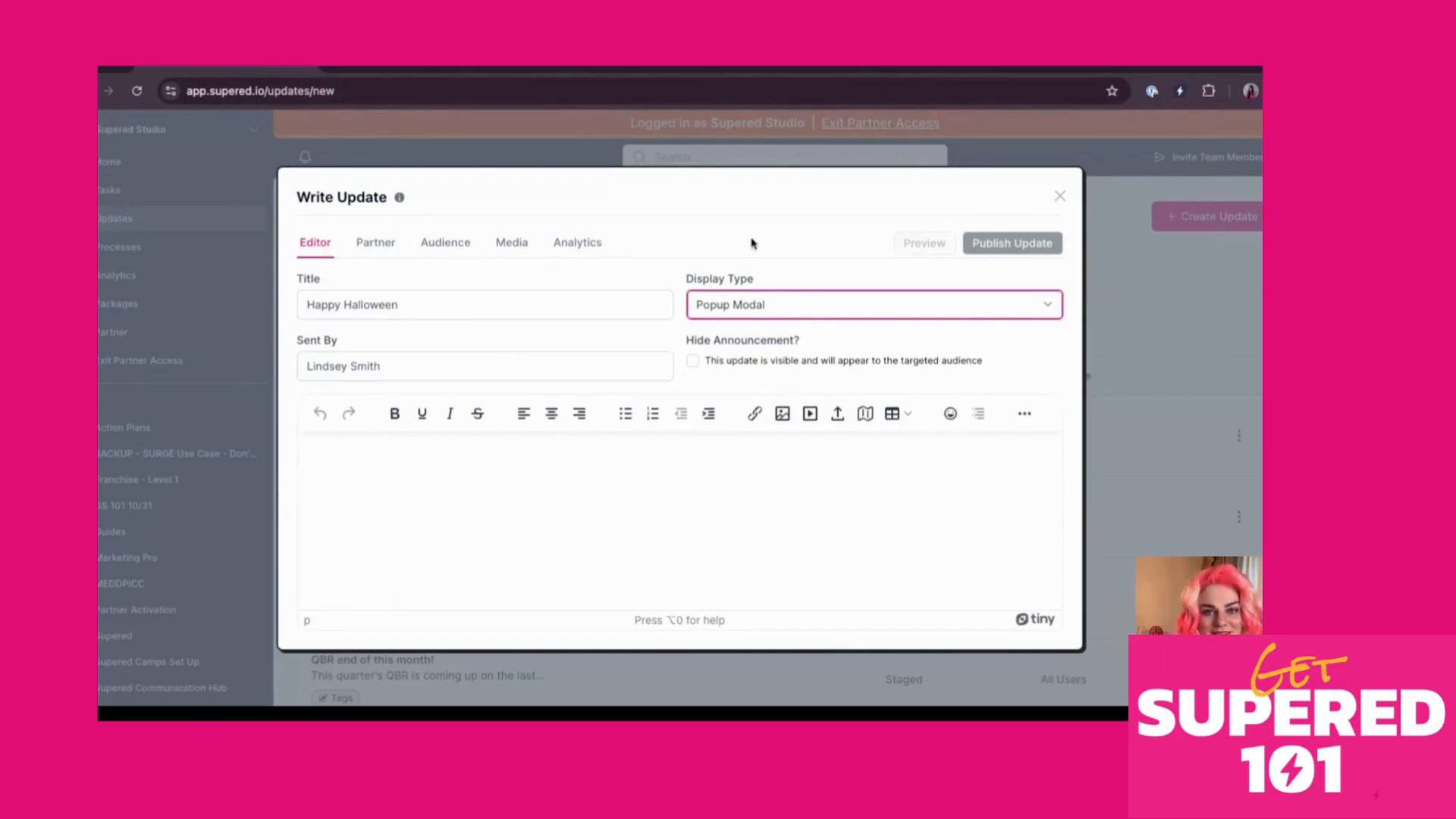
Replace the Sent By name with a different sender's name
double_click(480, 368)
click(481, 367)
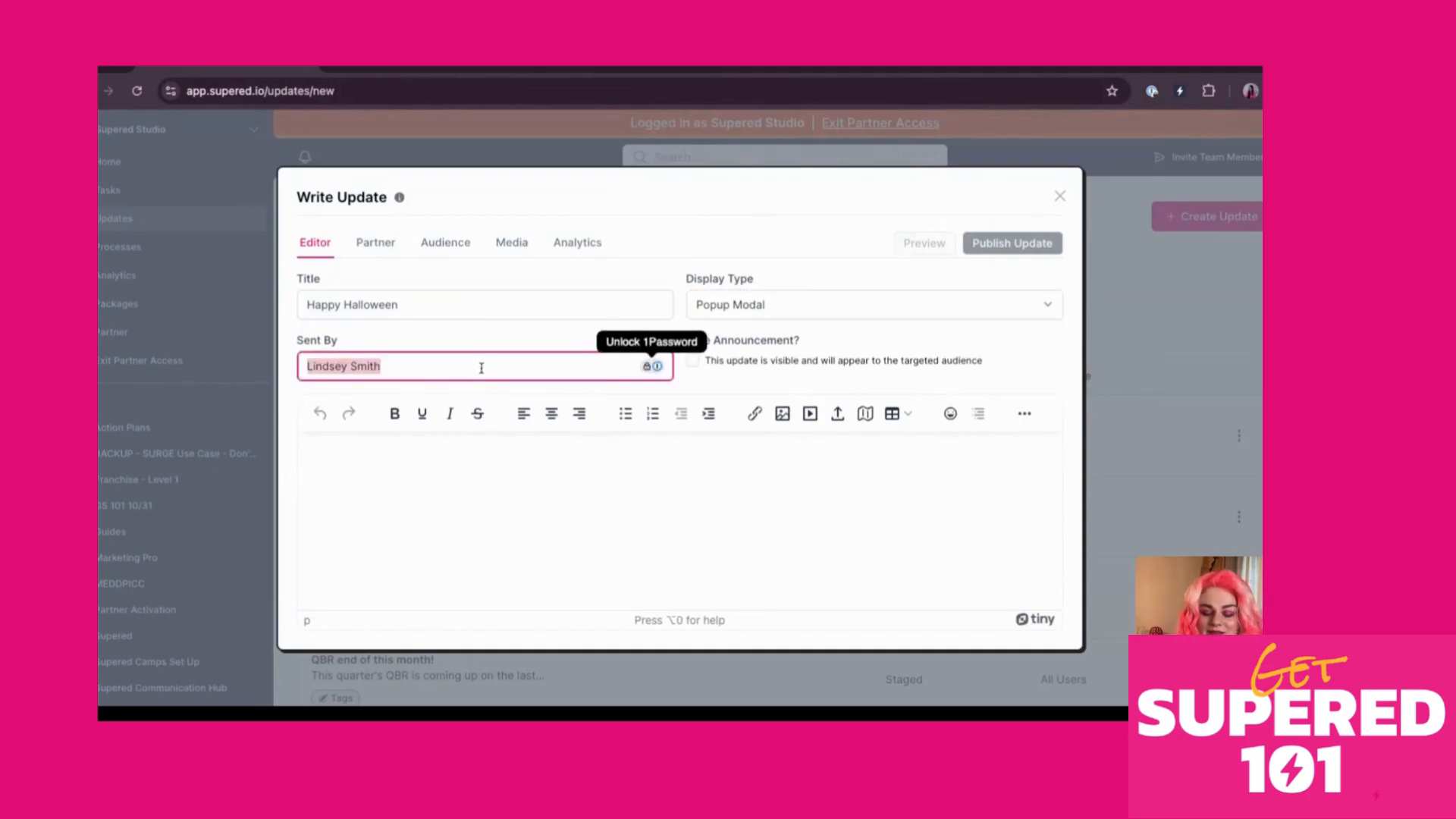
key(BackSpace)
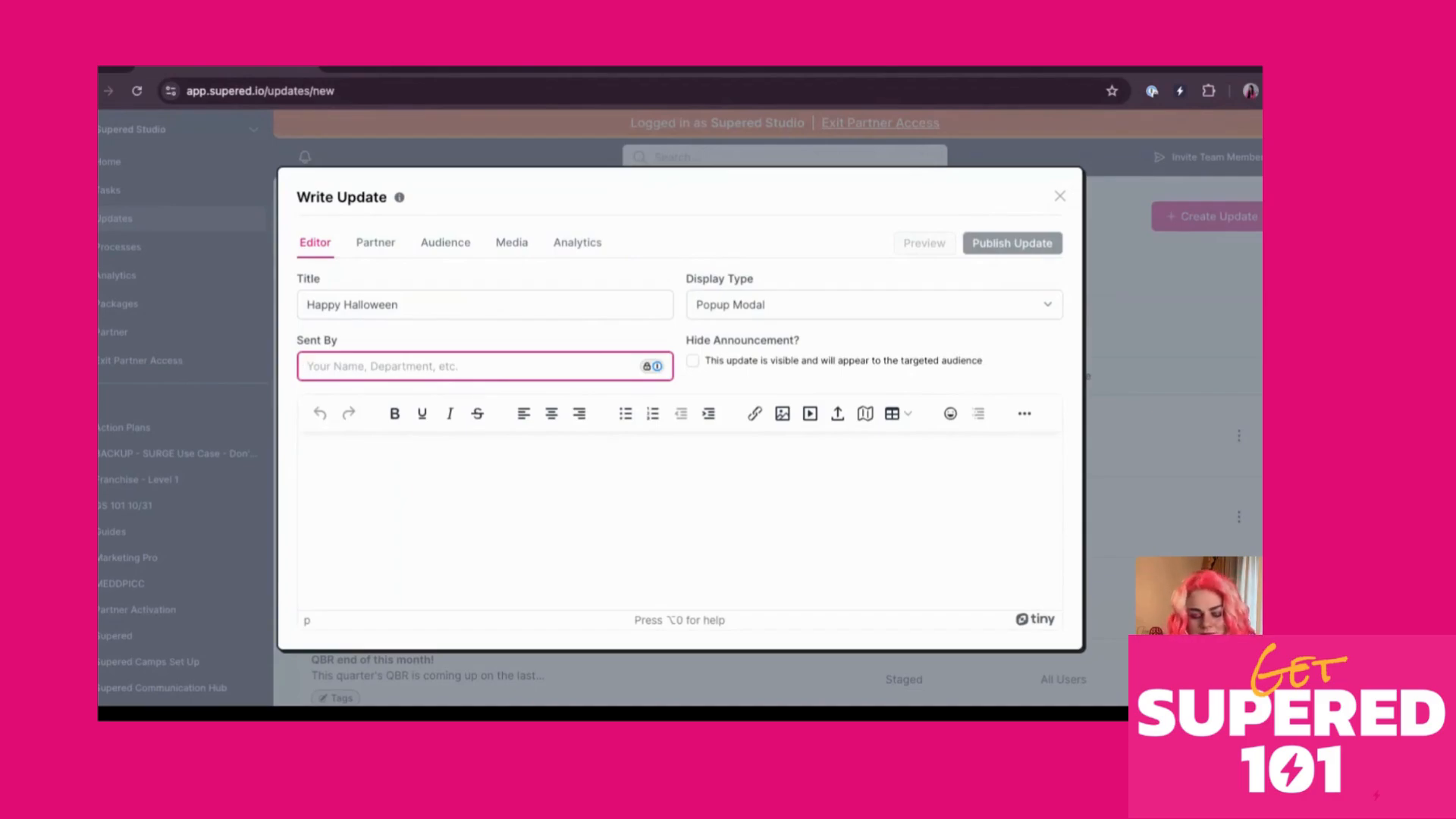
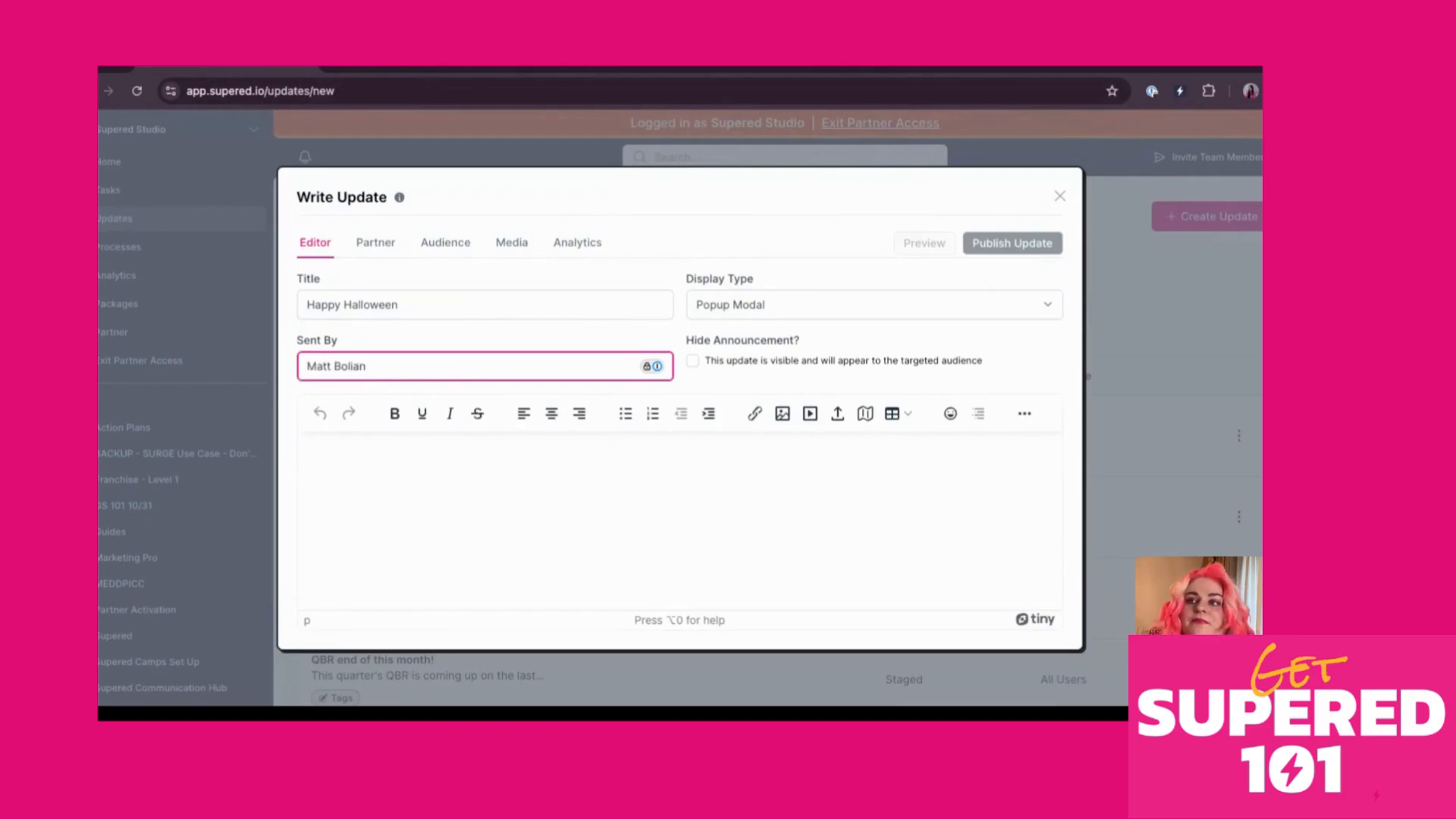
click(590, 515)
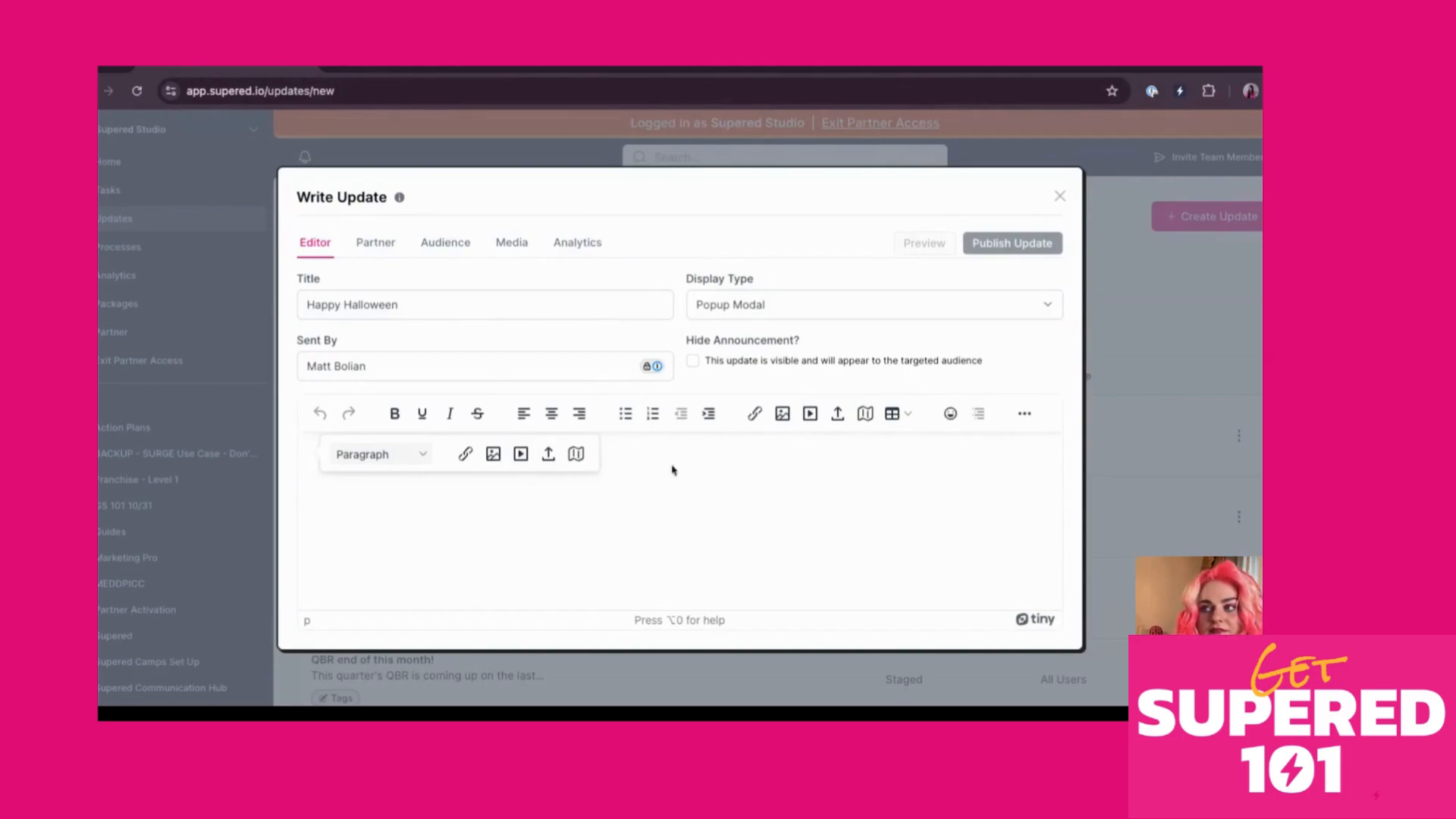
Write 'Yay halloween' as the update's message, skipping media insertion, then view Audience
click(810, 414)
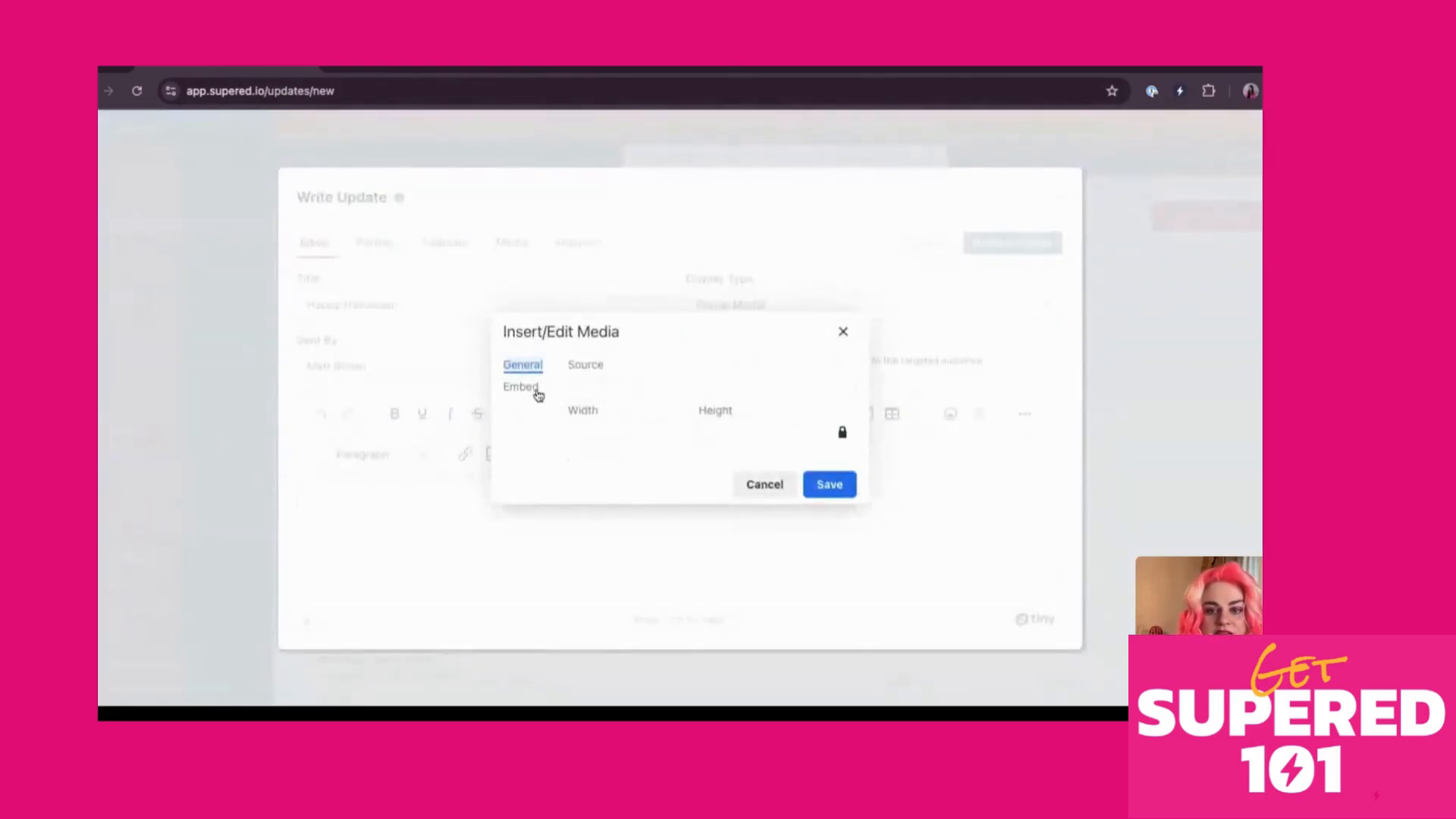
click(842, 331)
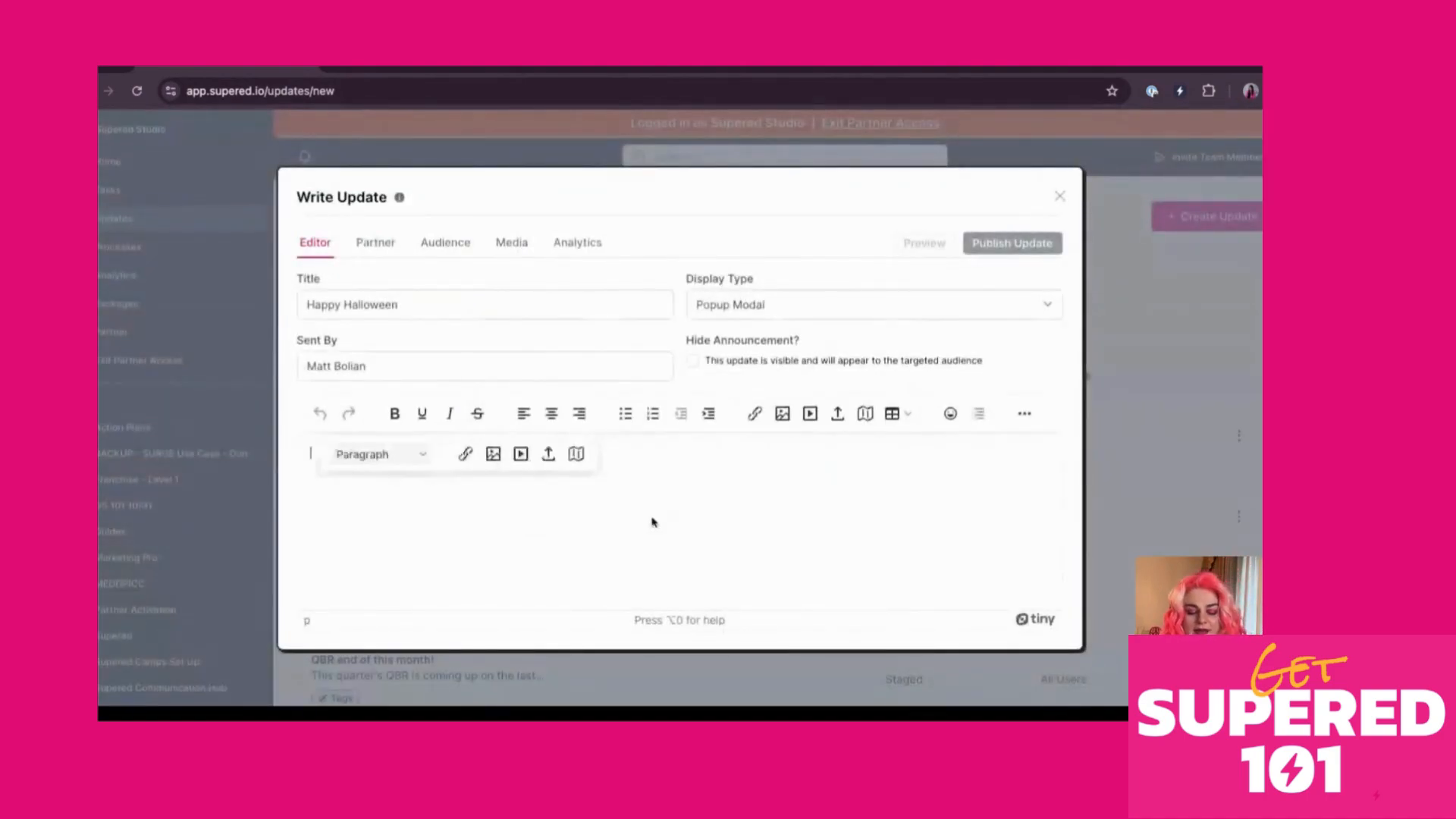
text(Yay halloween)
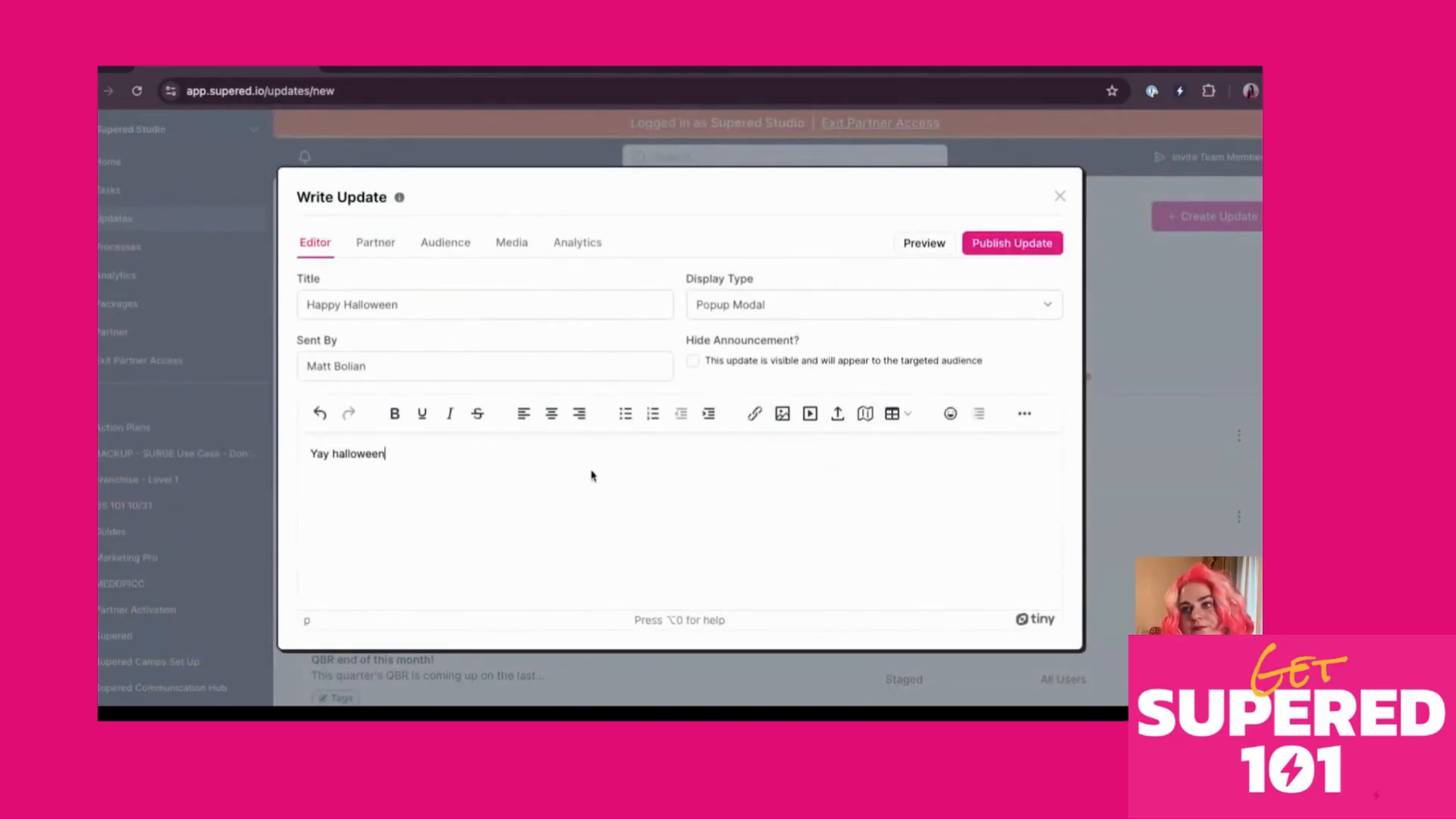
click(440, 250)
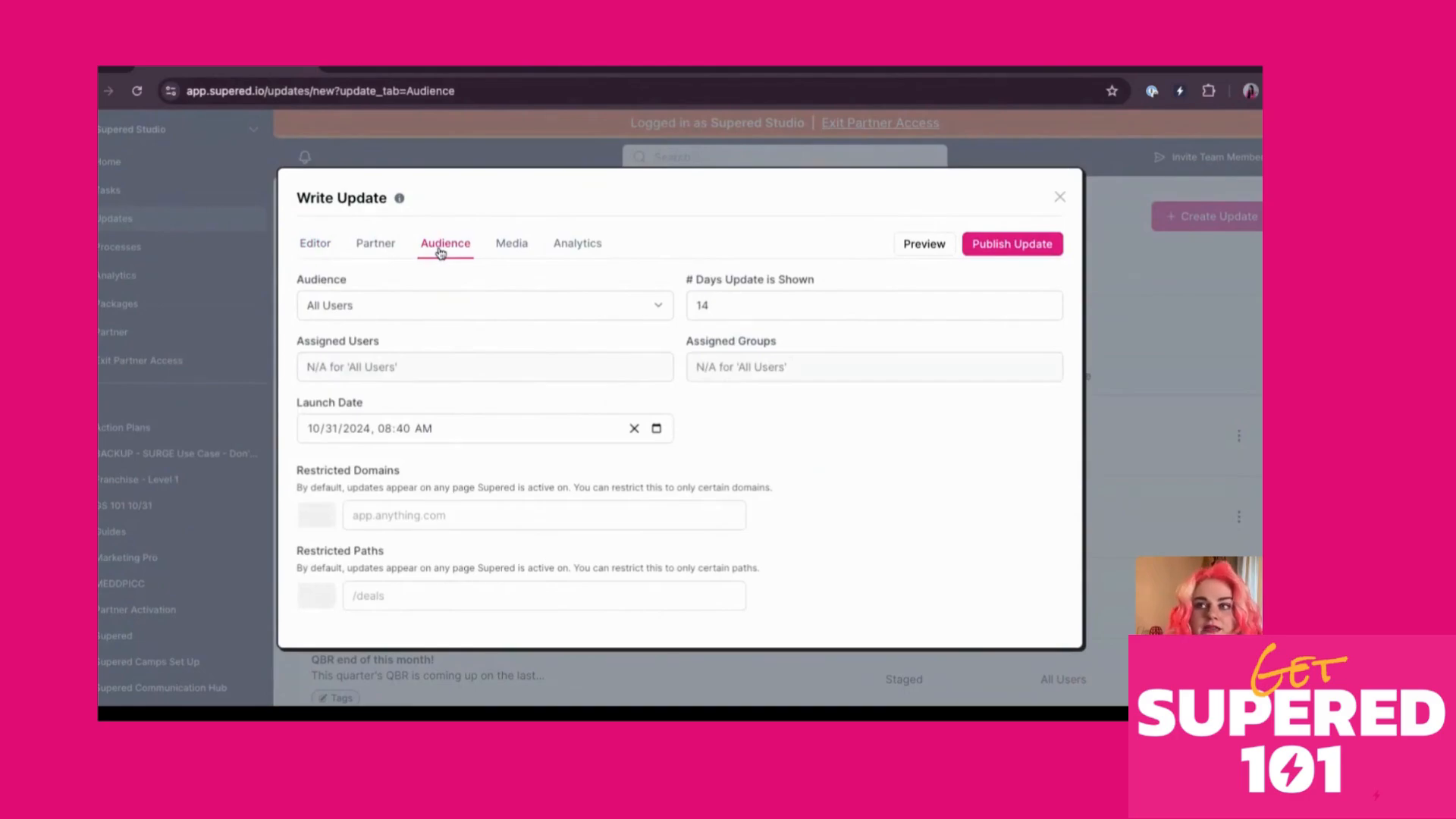
Inspect the All Users audience dropdown, then view the Media tab's image banner
click(405, 305)
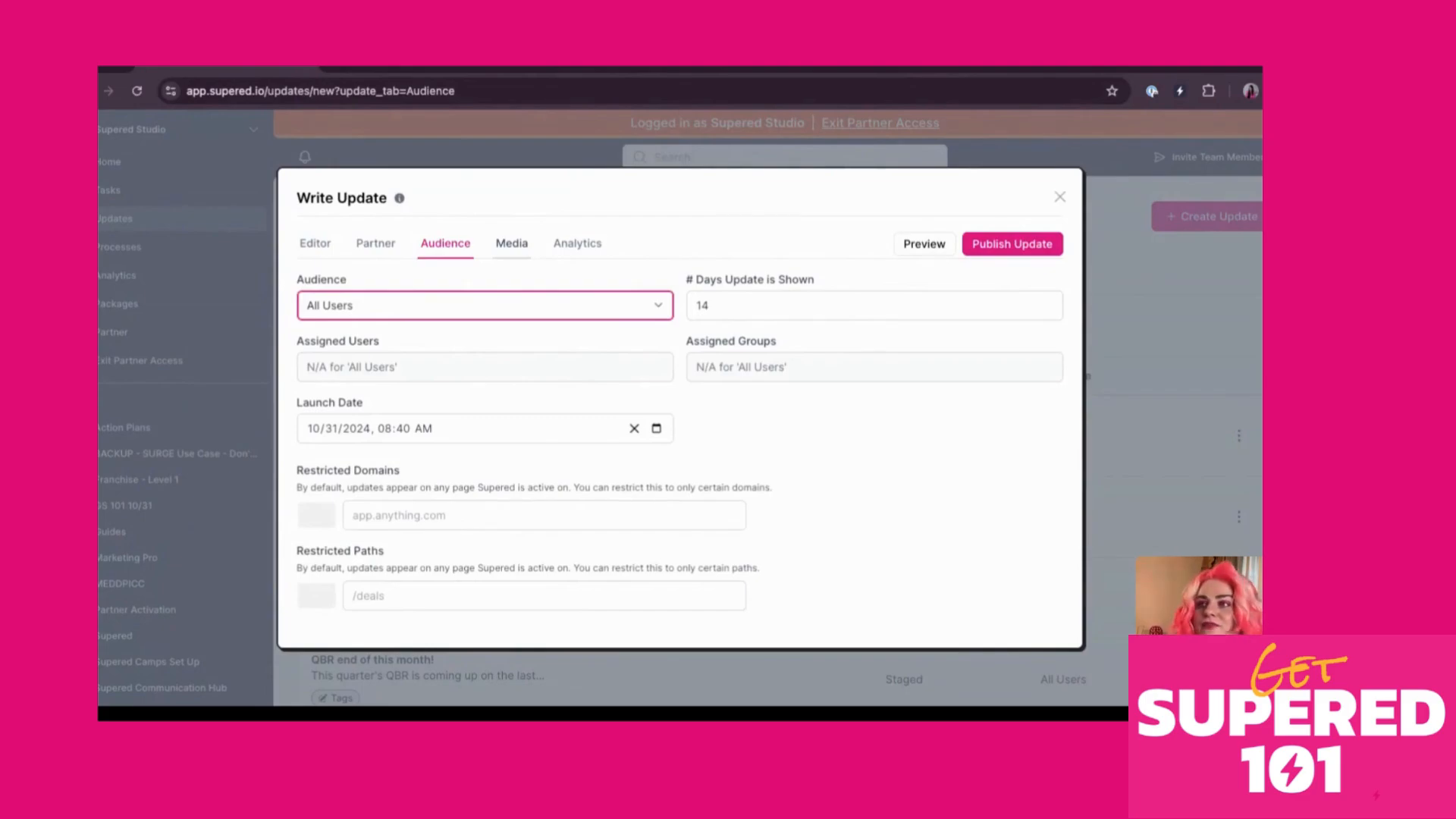
click(512, 242)
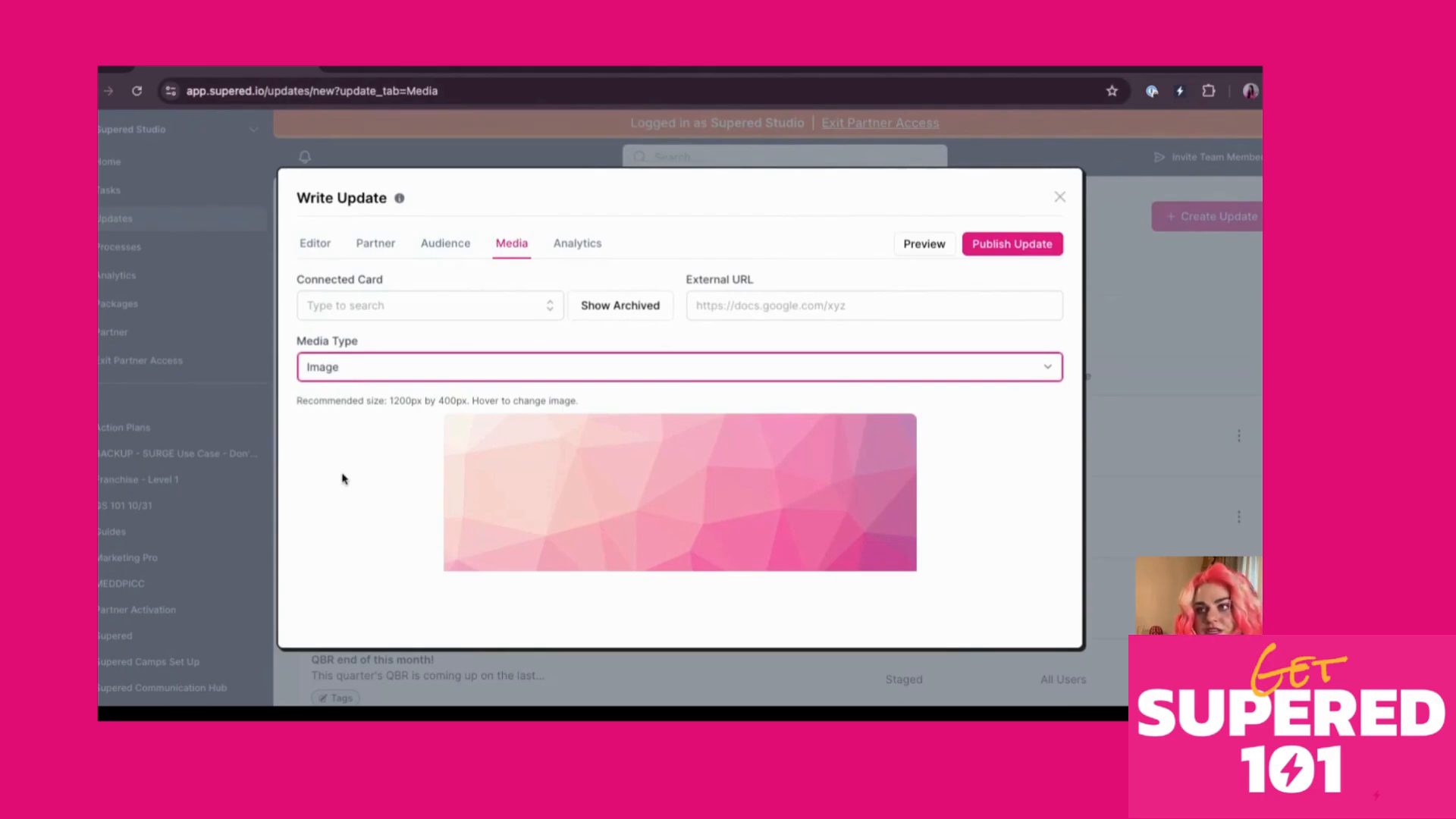
Preview the Happy Halloween popup, review its Analytics tab, then close the Write Update draft
click(928, 245)
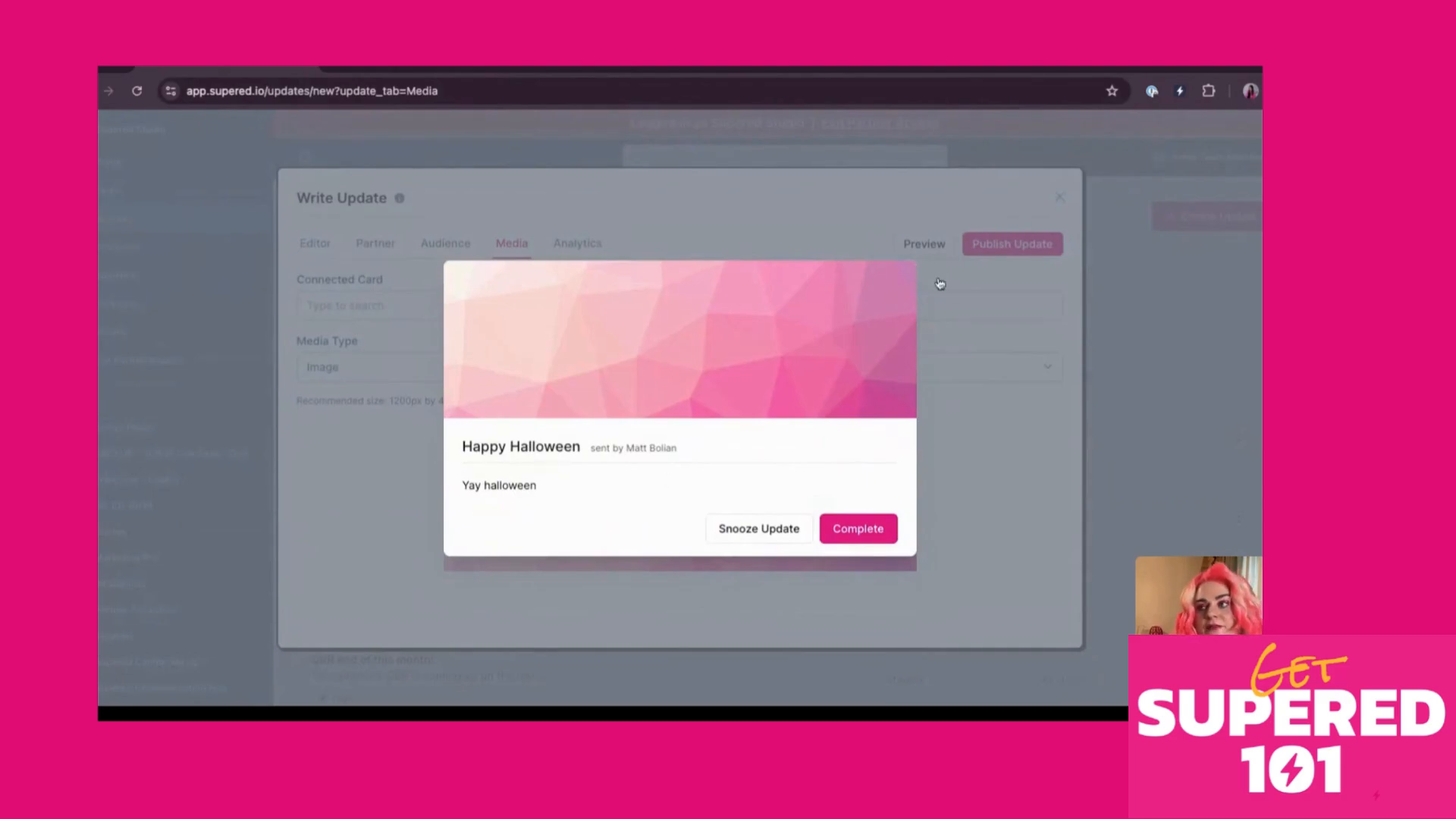
click(933, 283)
click(570, 250)
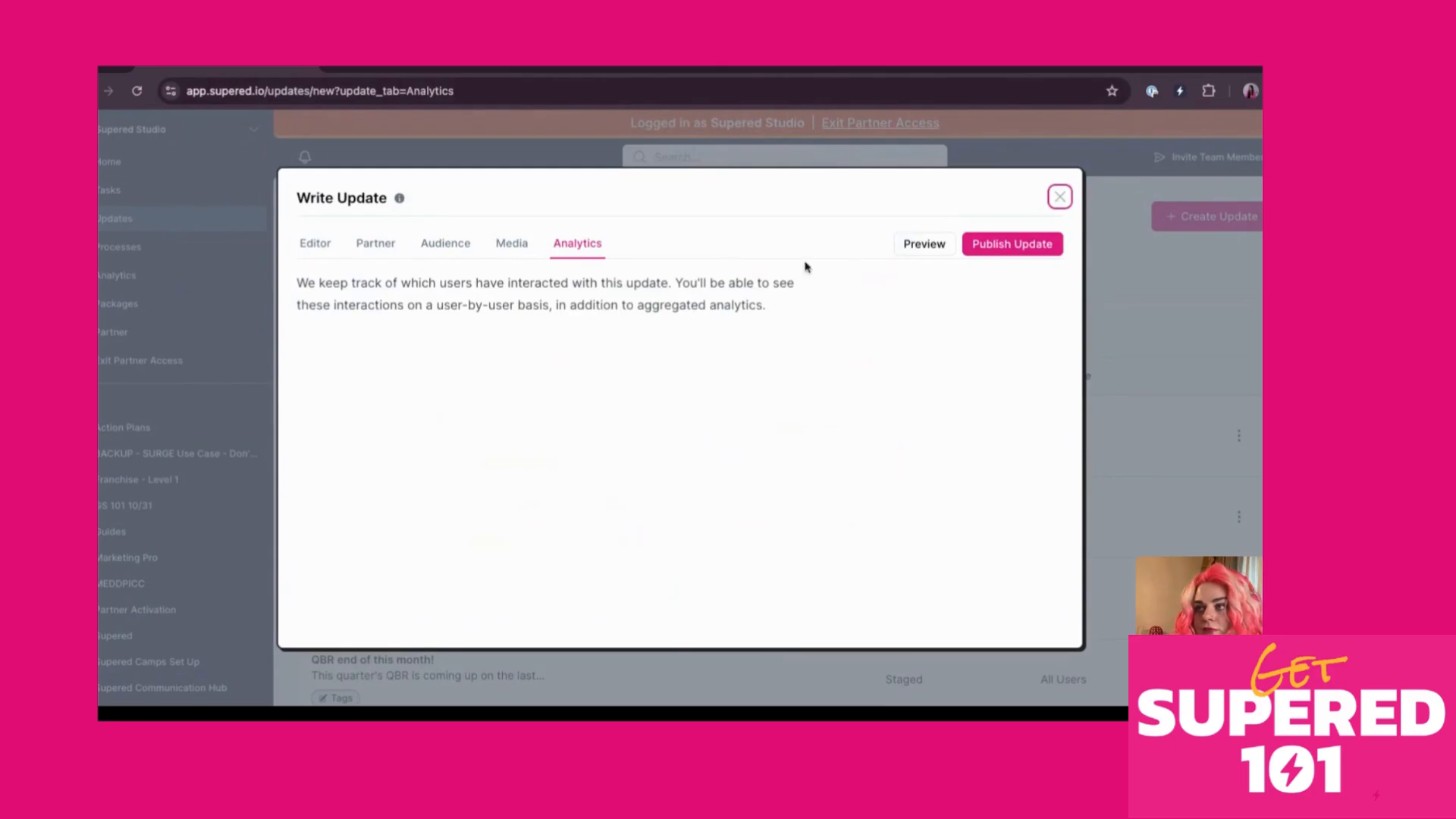
key(Escape)
Open Settings from the account menu and view the Extension website list, including linkedin.com
click(174, 129)
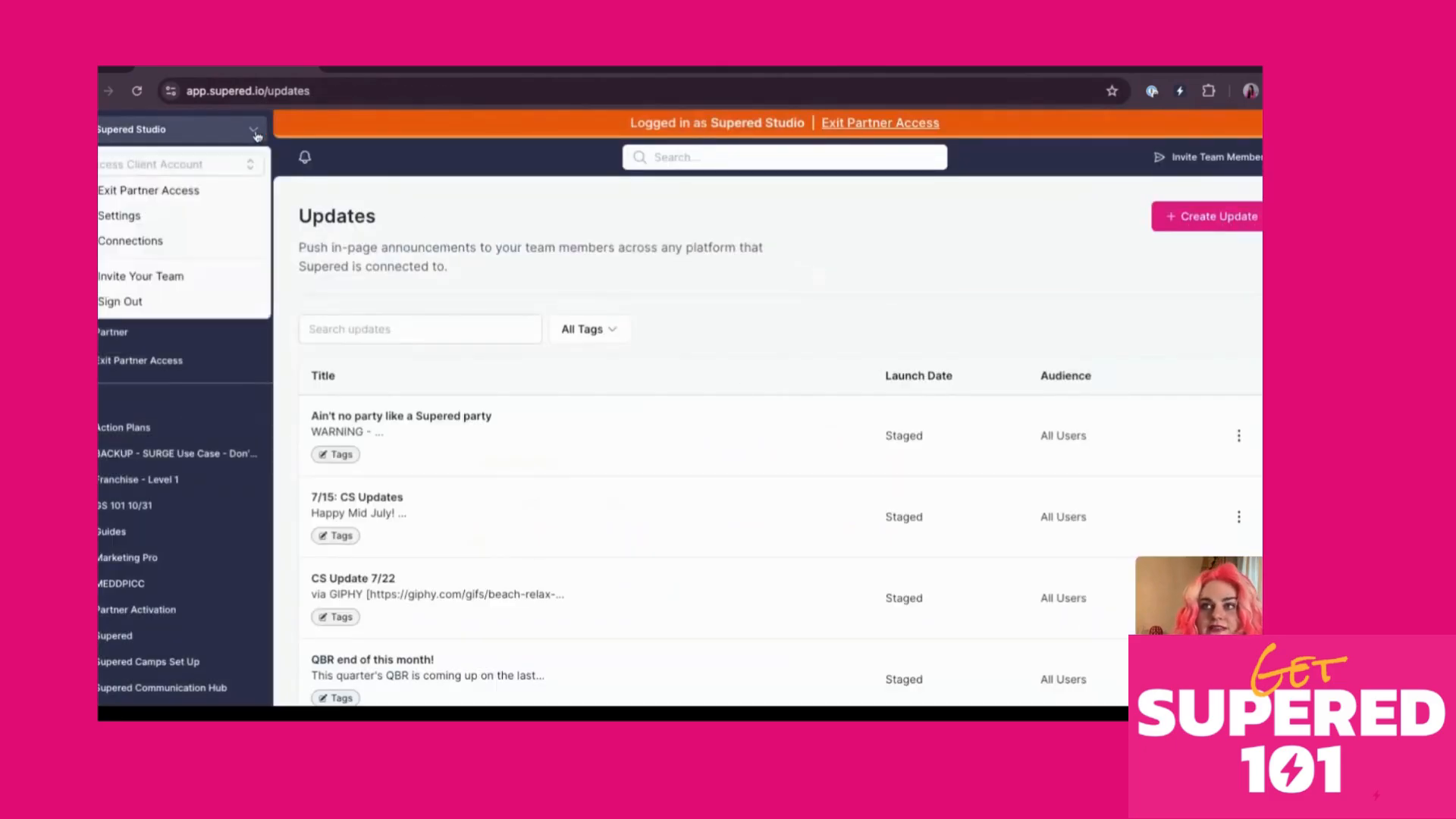
click(178, 216)
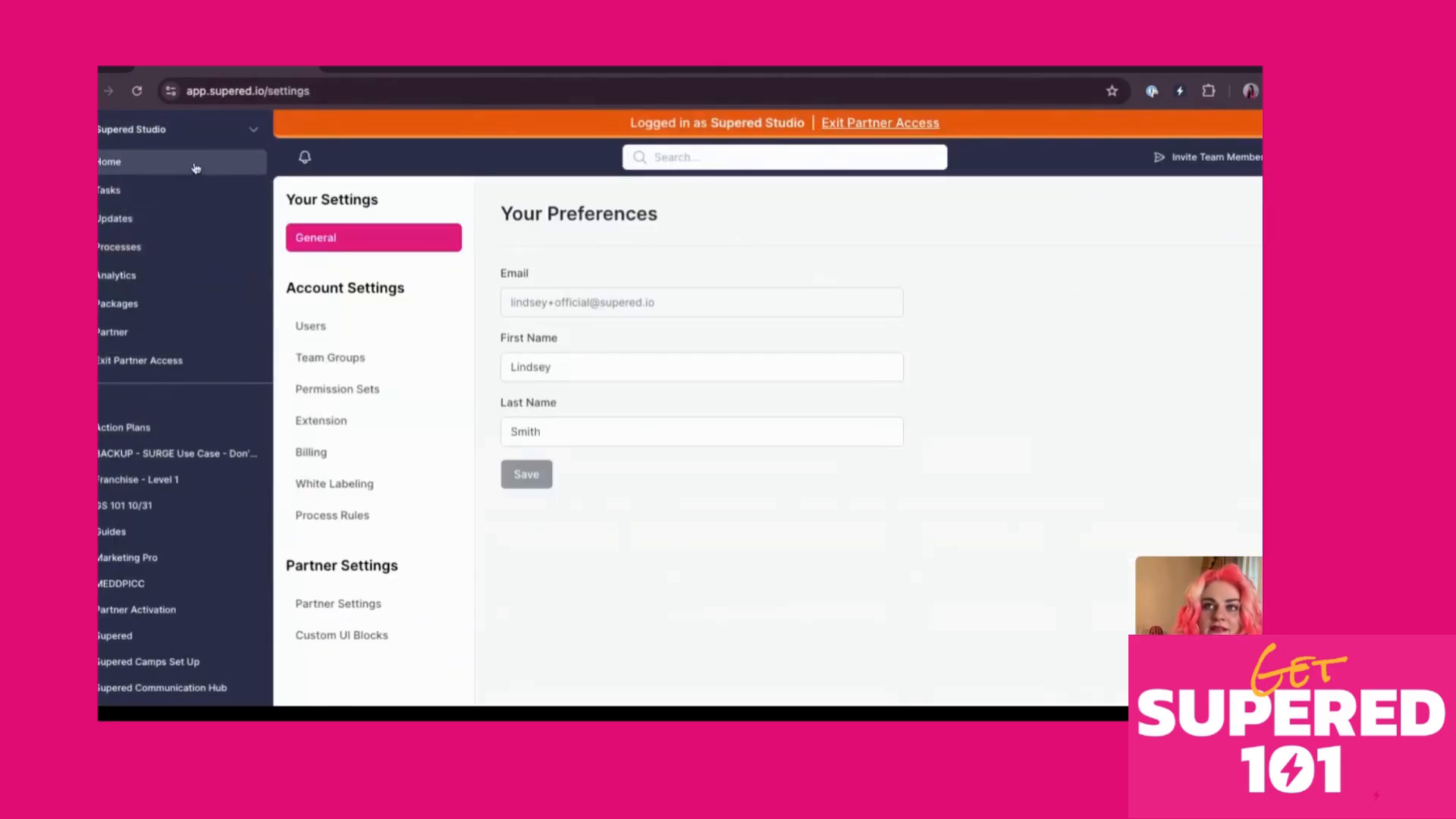
scroll(193, 453, down, 2)
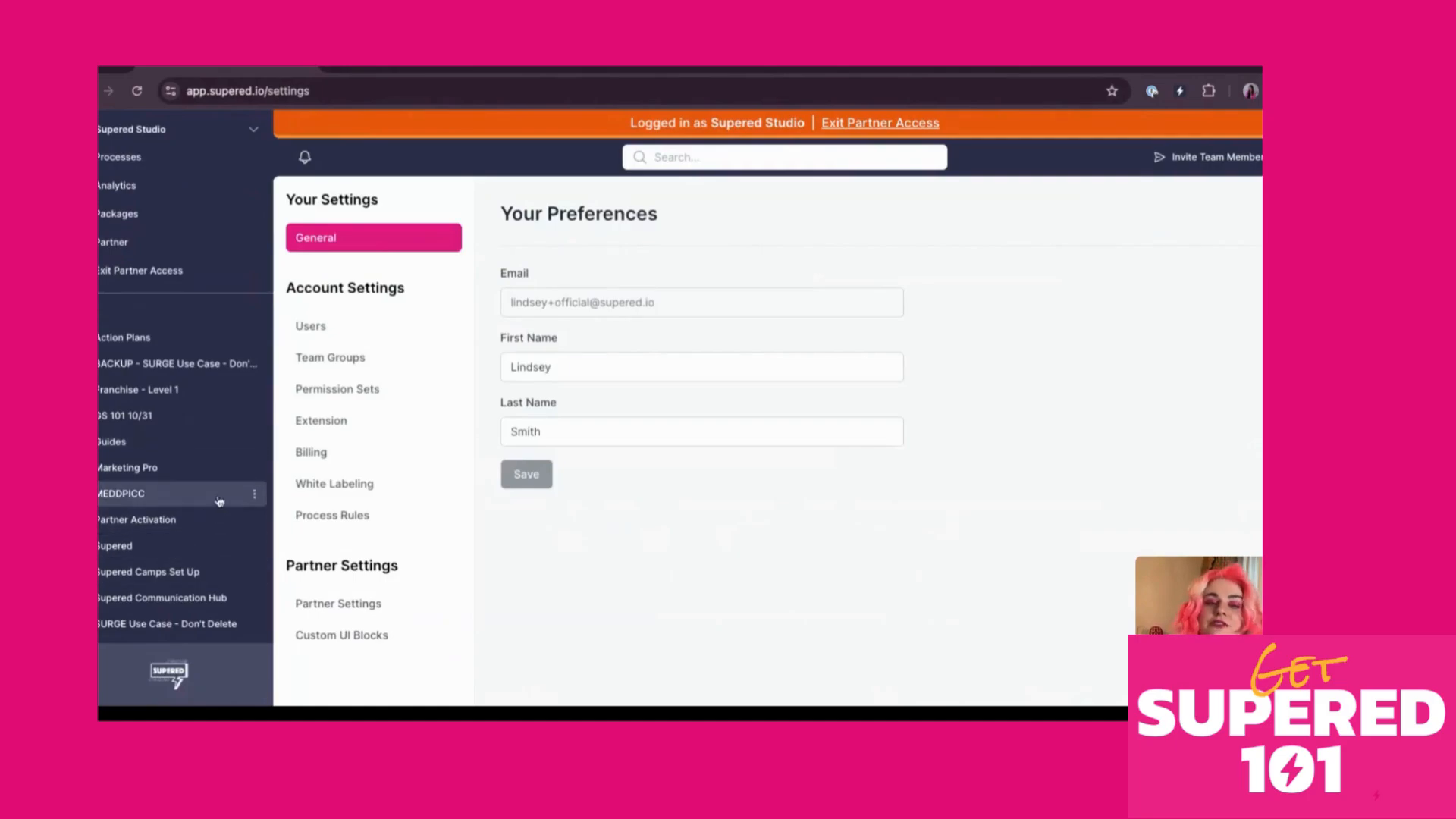
click(174, 130)
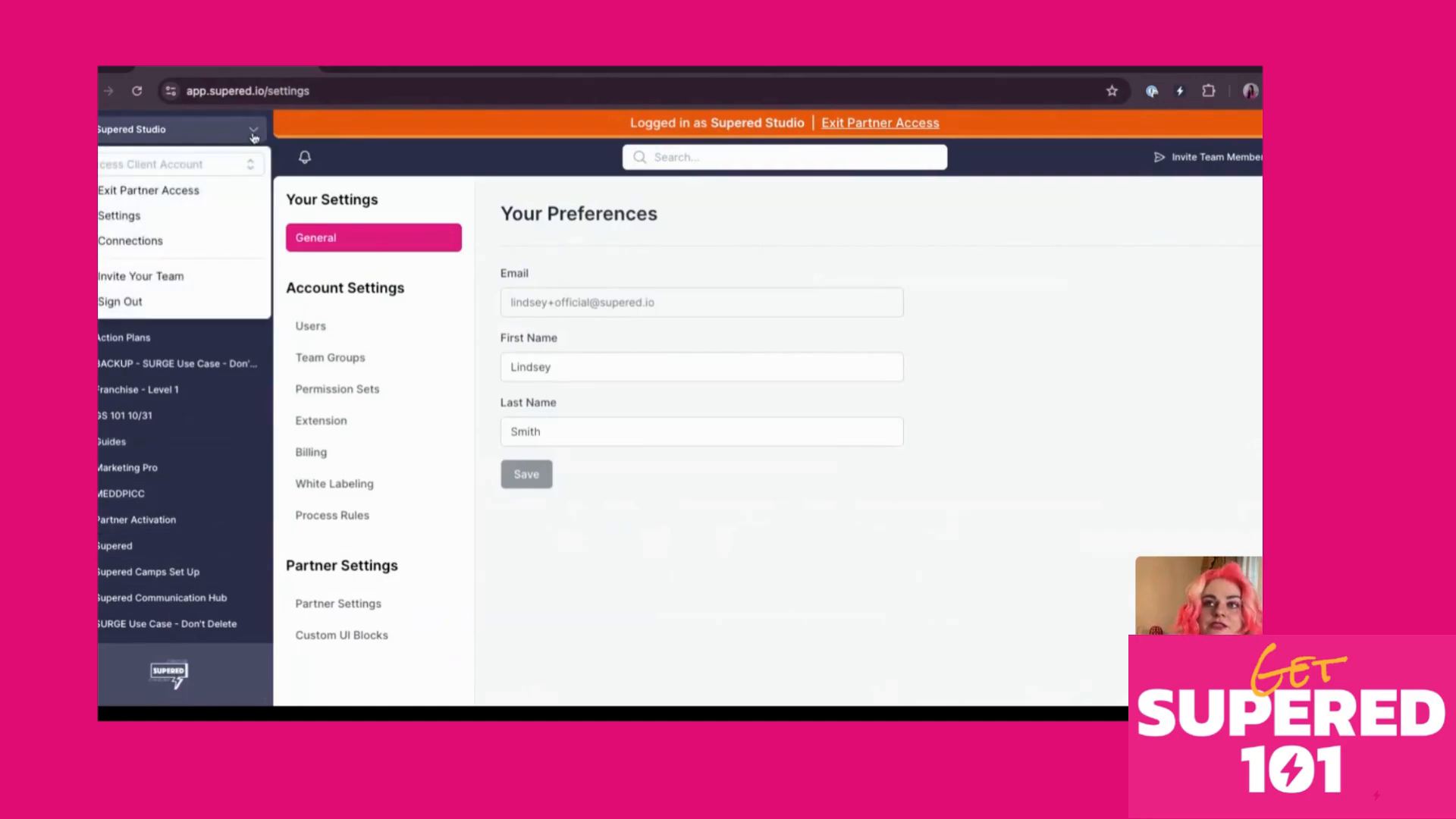
click(160, 221)
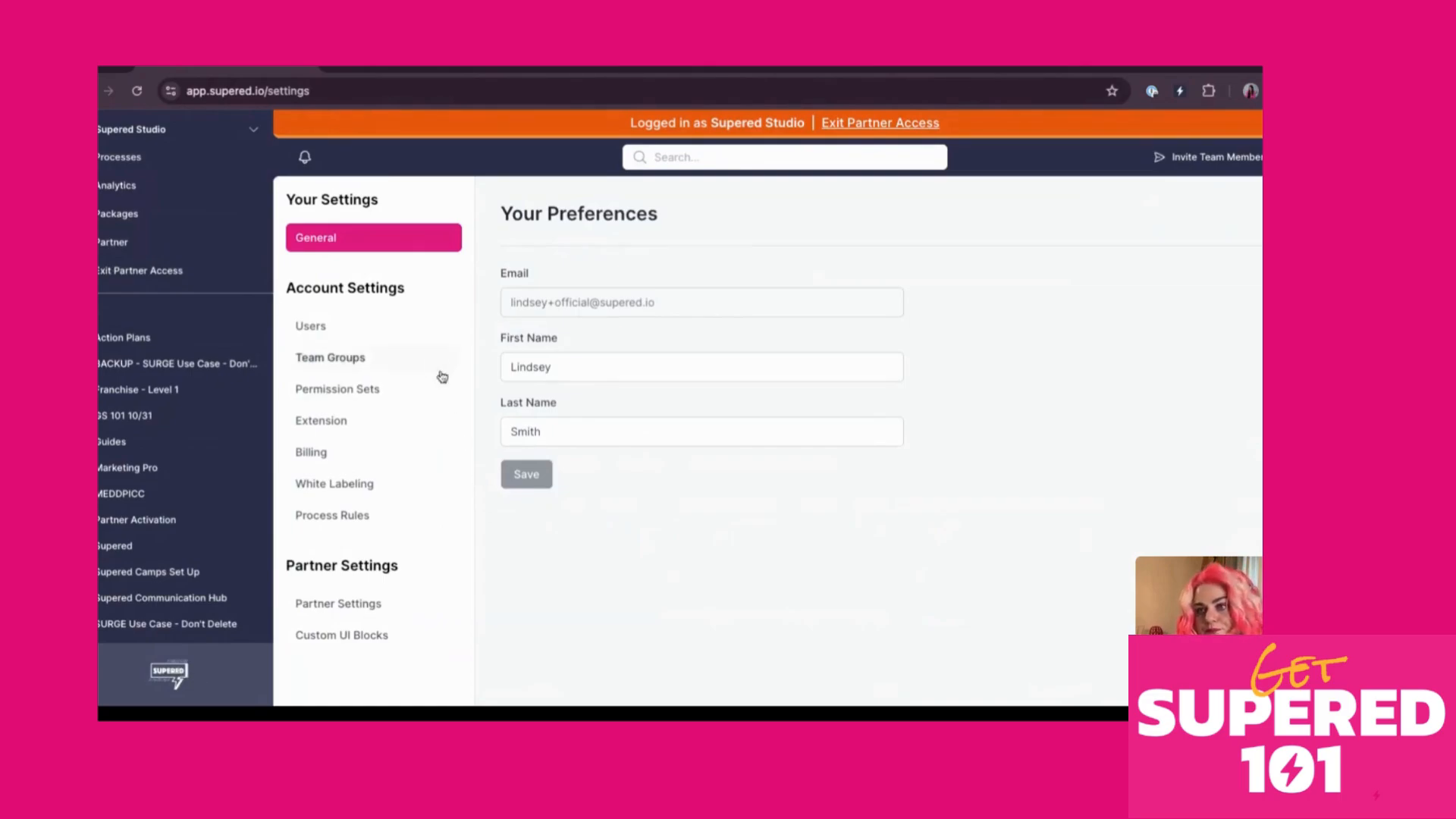
click(348, 427)
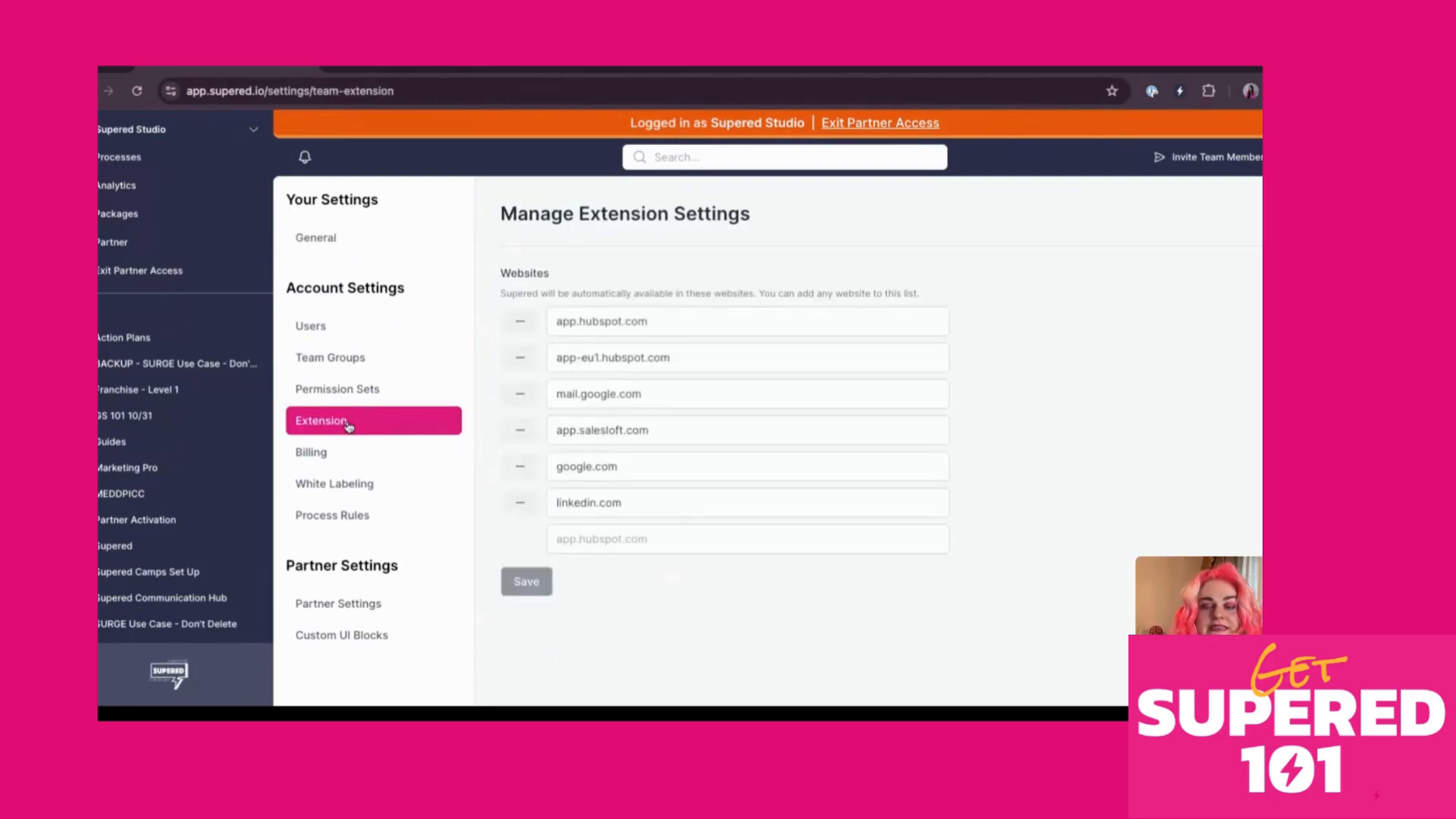